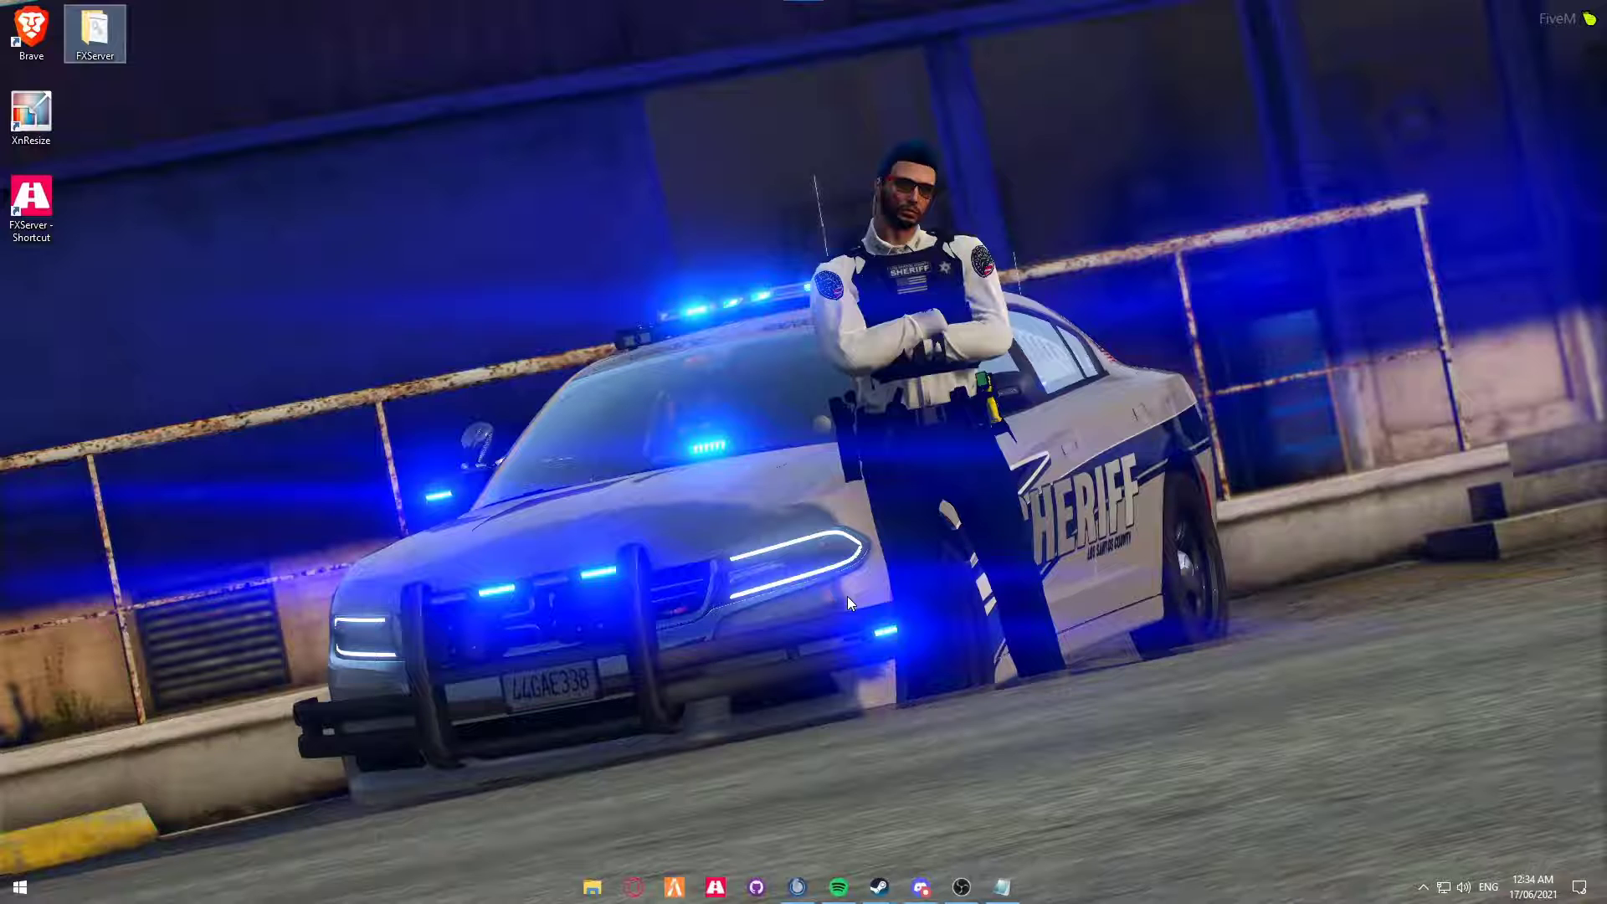
Search the web for jd_logs and open the prefech/JD_logs repository on GitHub
{"action": "double_click", "coordinate": [31, 29]}
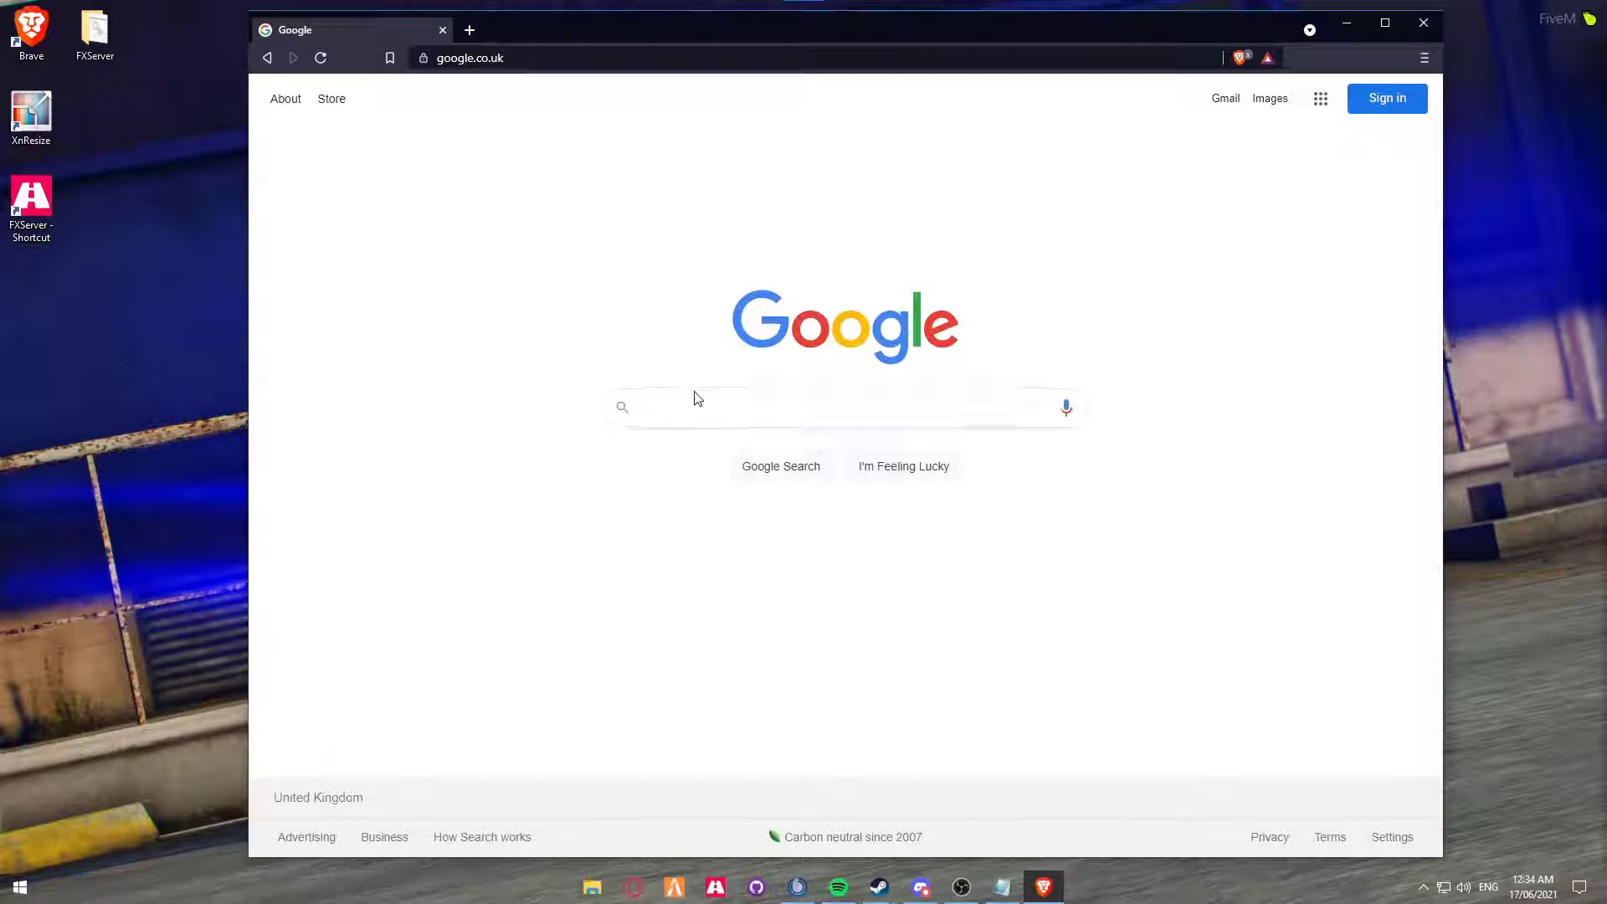
{"action": "left_click", "coordinate": [696, 398]}
{"action": "type", "text": "jd_lk"}
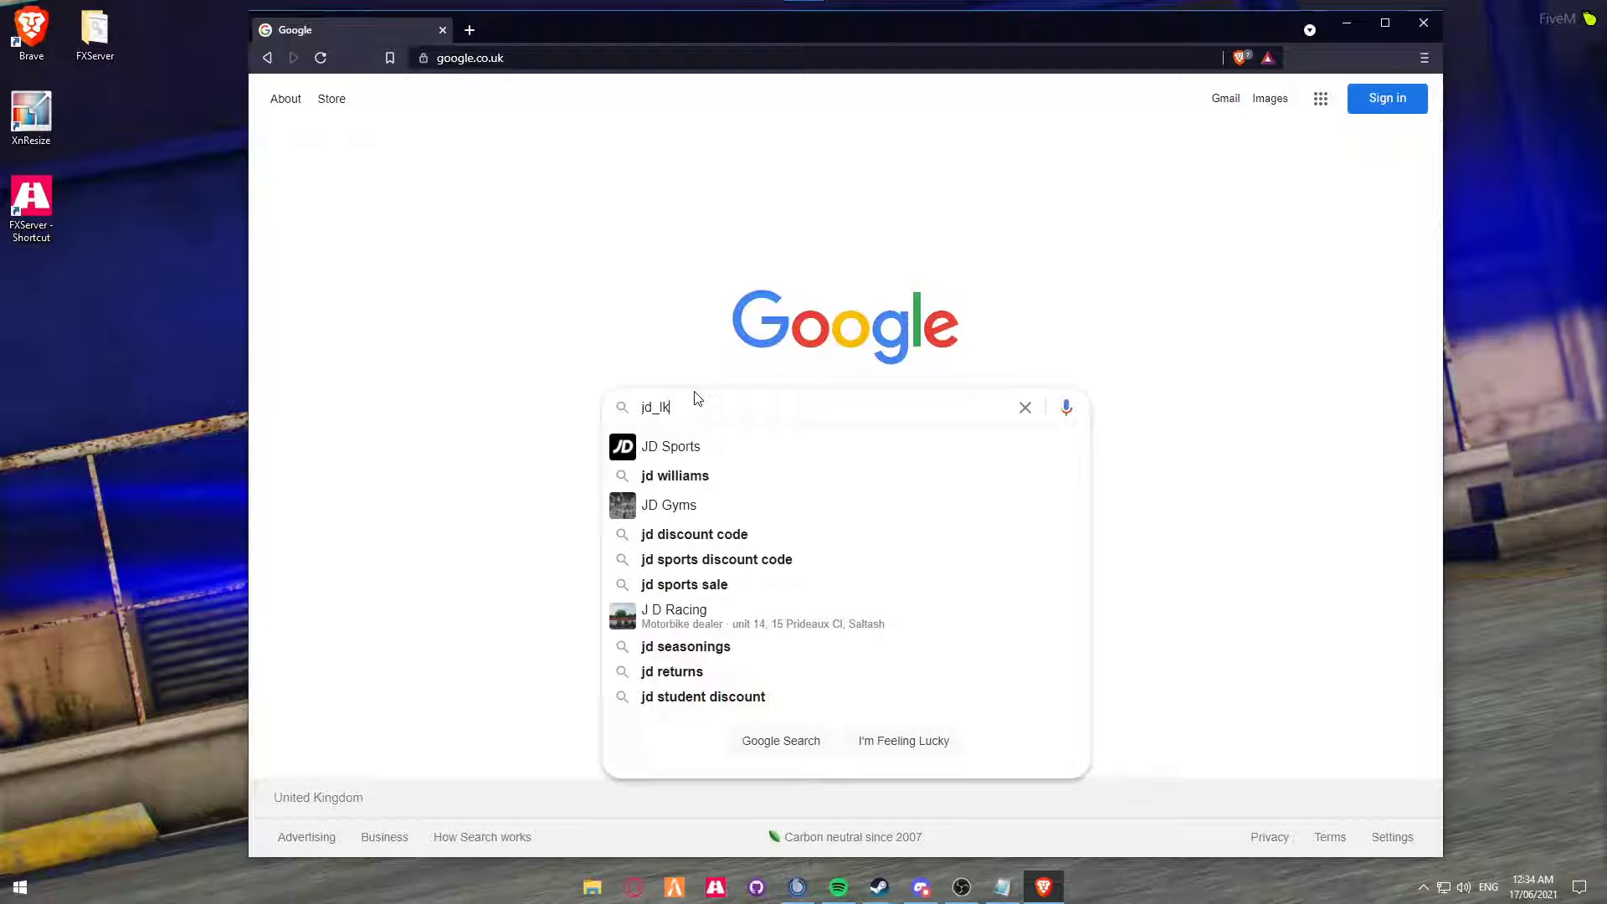
{"action": "key", "text": "BackSpace"}
{"action": "type", "text": "ogs"}
{"action": "key", "text": "Return"}
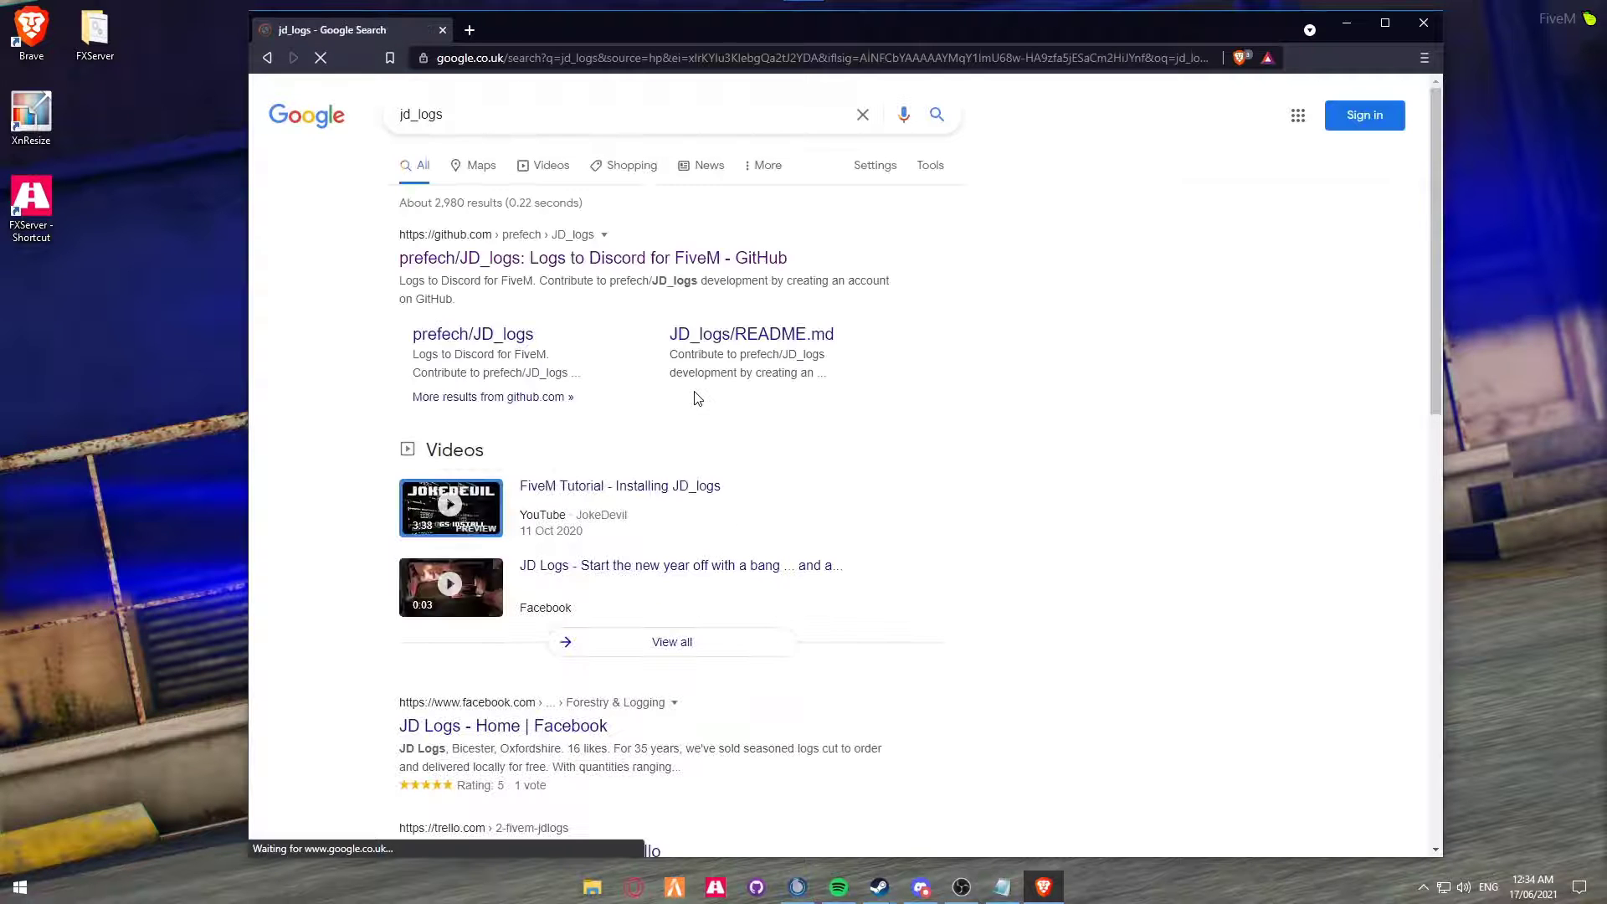
{"action": "left_click", "coordinate": [611, 254]}
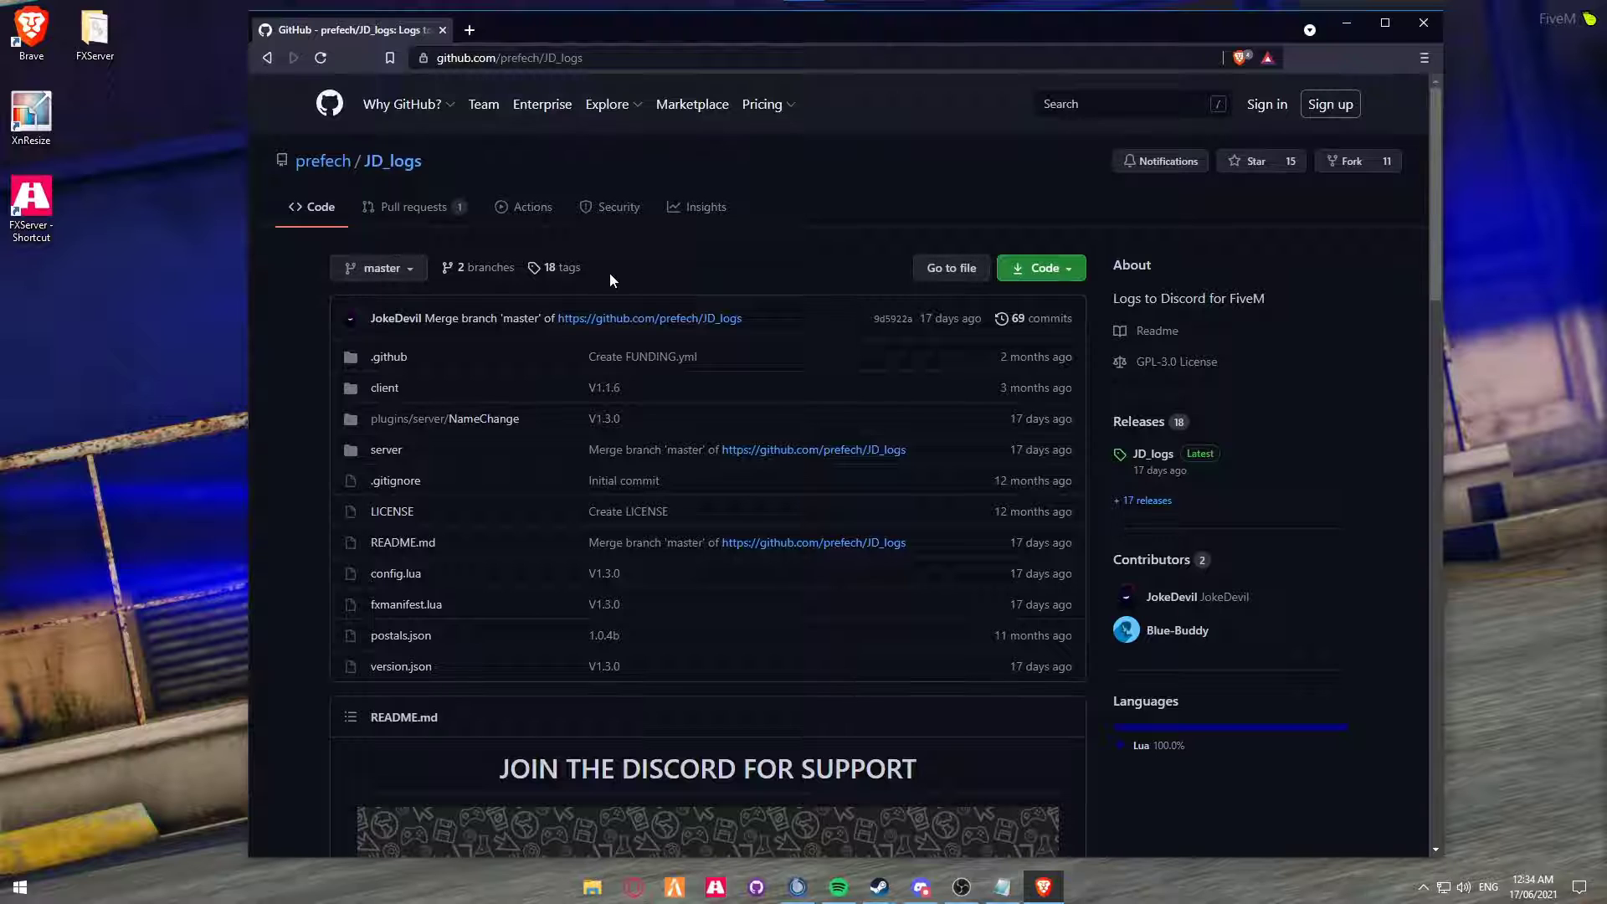
Download the latest JD_logs release as a source code zip, open the archive and close the browser
{"action": "left_click", "coordinate": [1159, 455]}
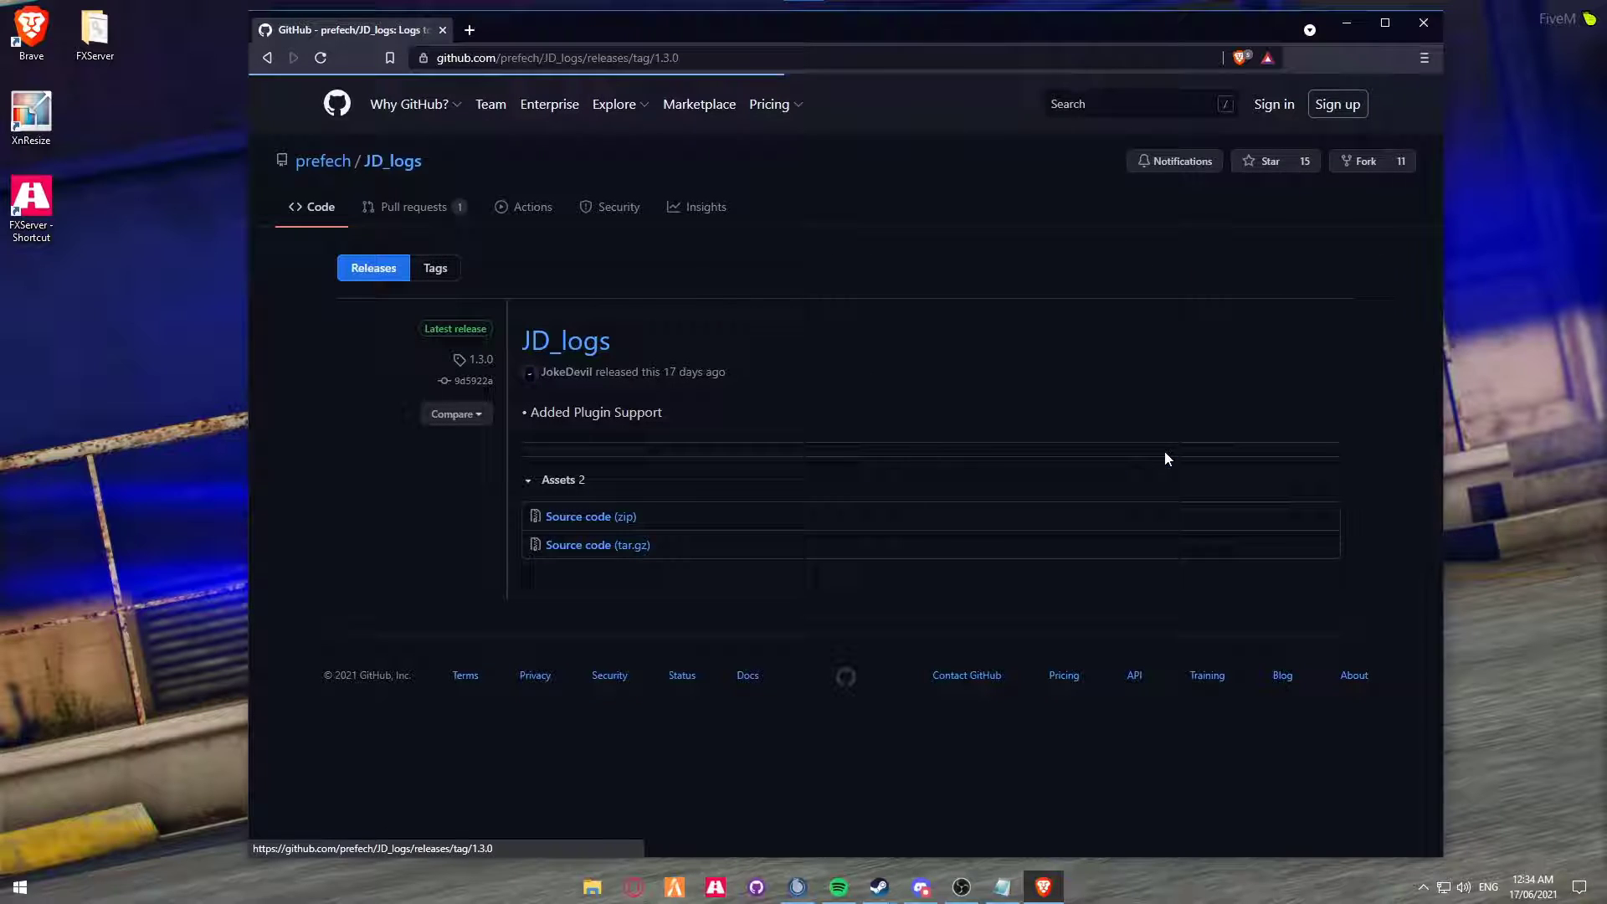
{"action": "left_click", "coordinate": [601, 526]}
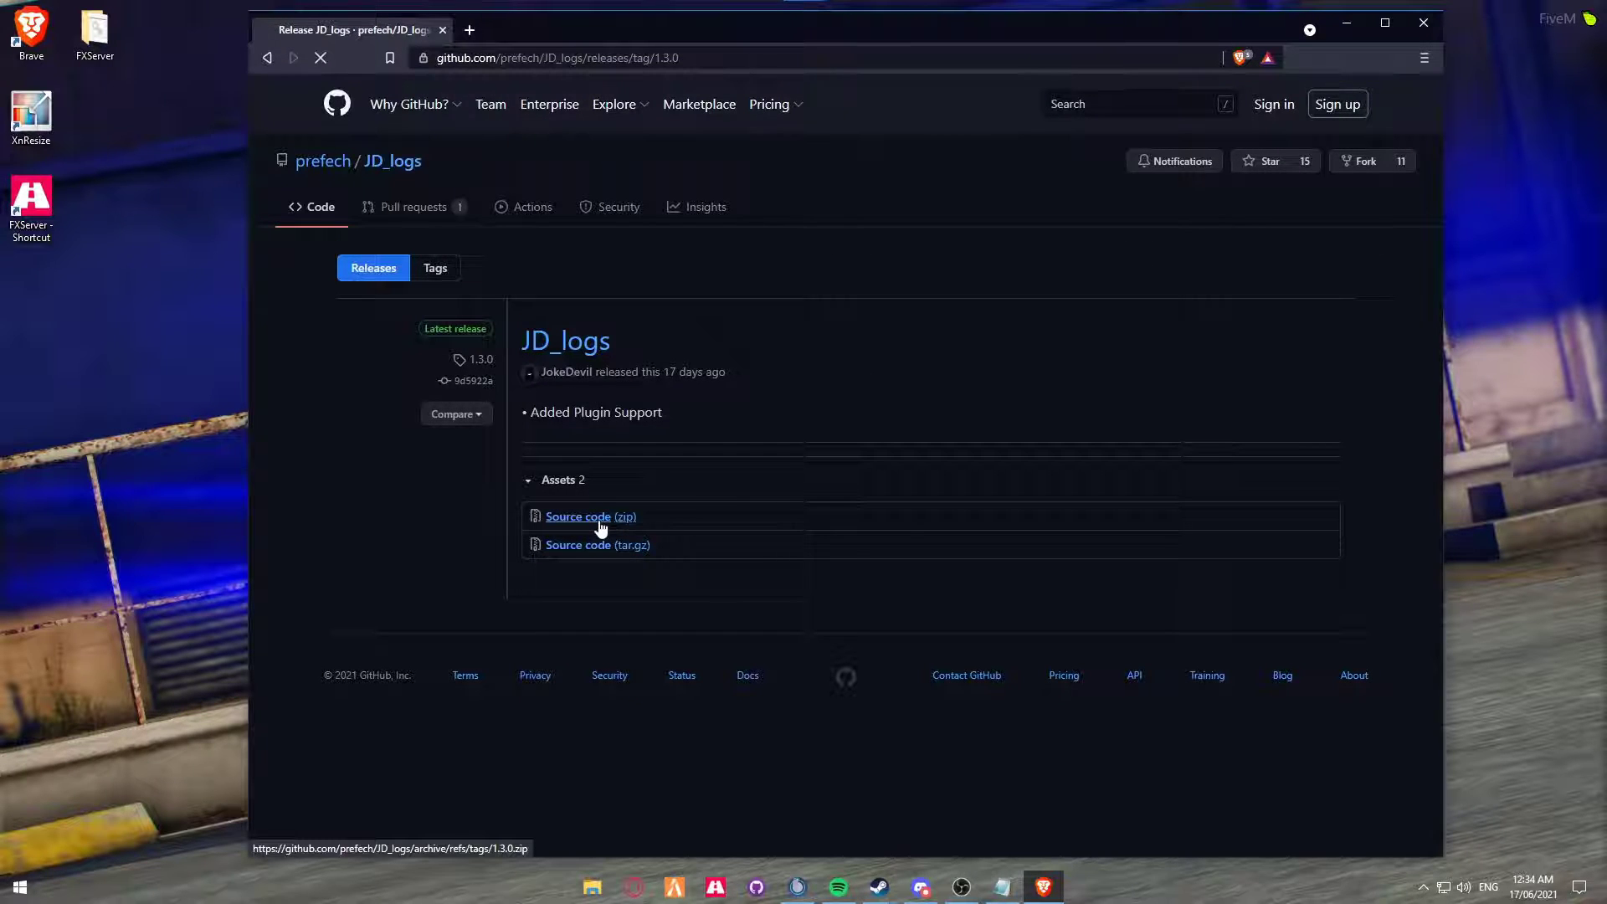
{"action": "left_click", "coordinate": [908, 436]}
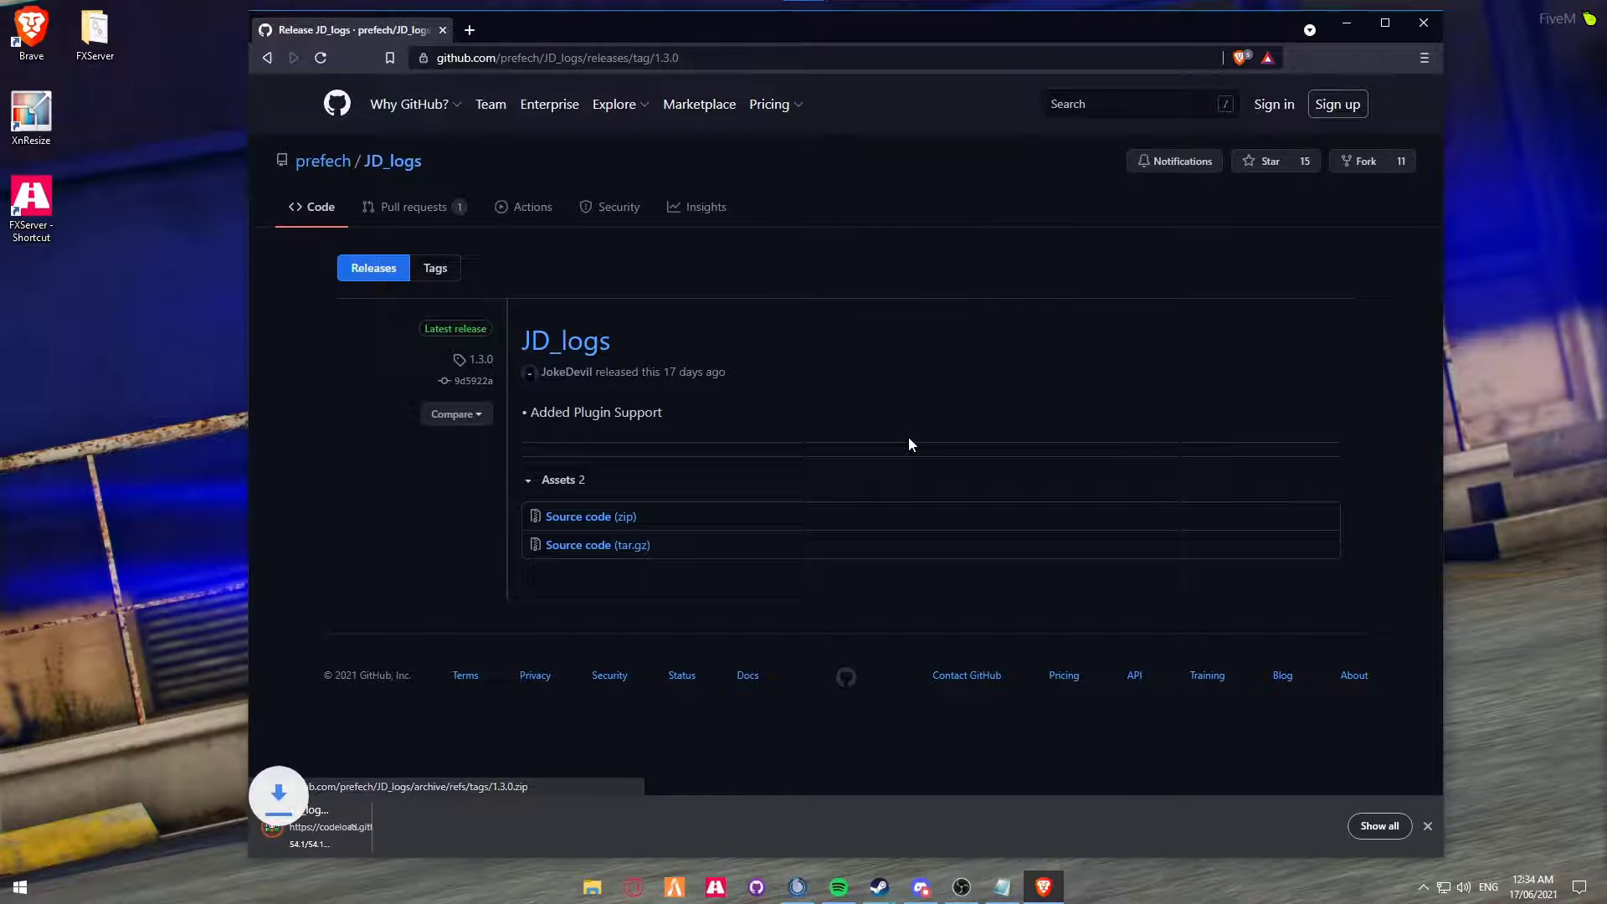
{"action": "left_click", "coordinate": [316, 822]}
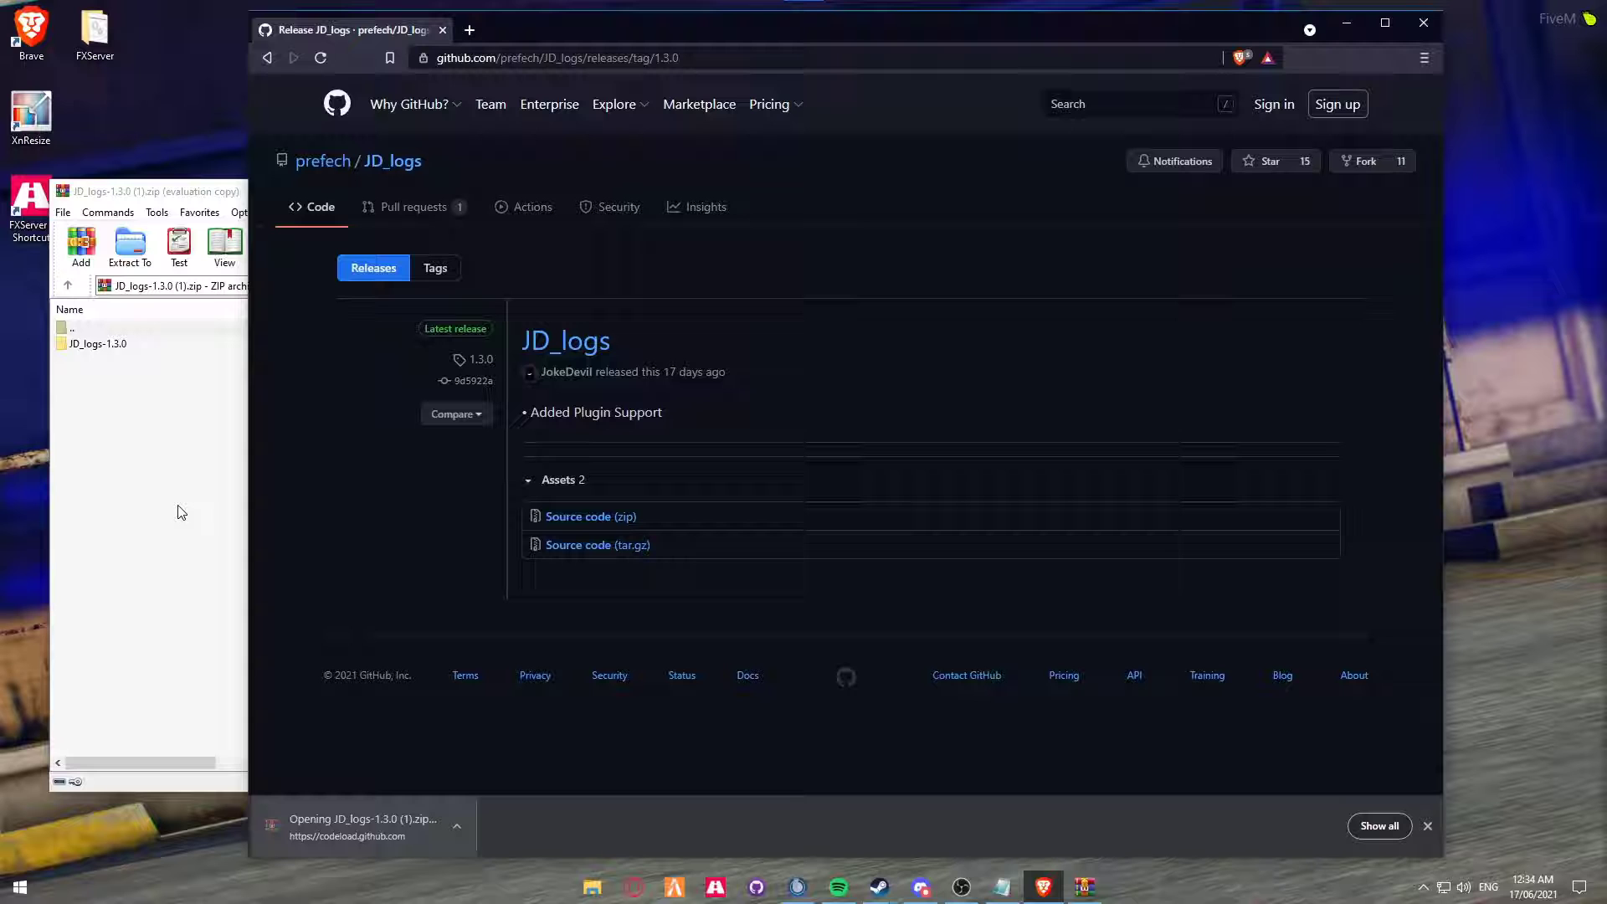
{"action": "left_click", "coordinate": [1440, 24]}
{"action": "left_click", "coordinate": [887, 463]}
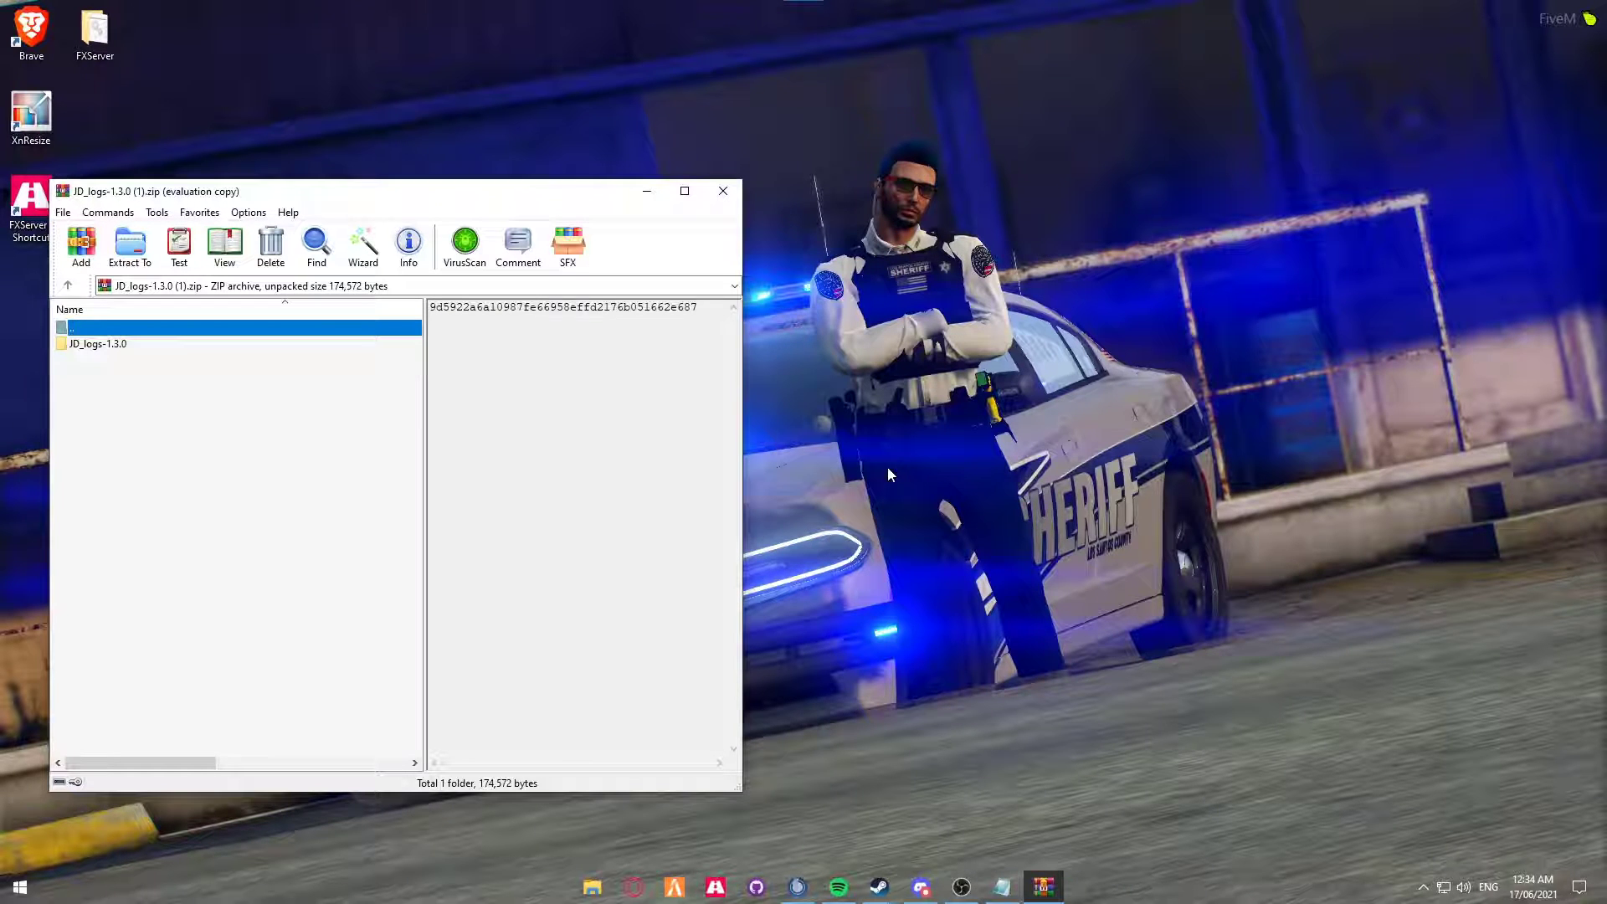
Extract the JD_logs-1.3.0 folder into FXServer's txData/CFXDefault_C8A426.base/resources folder
{"action": "double_click", "coordinate": [95, 30]}
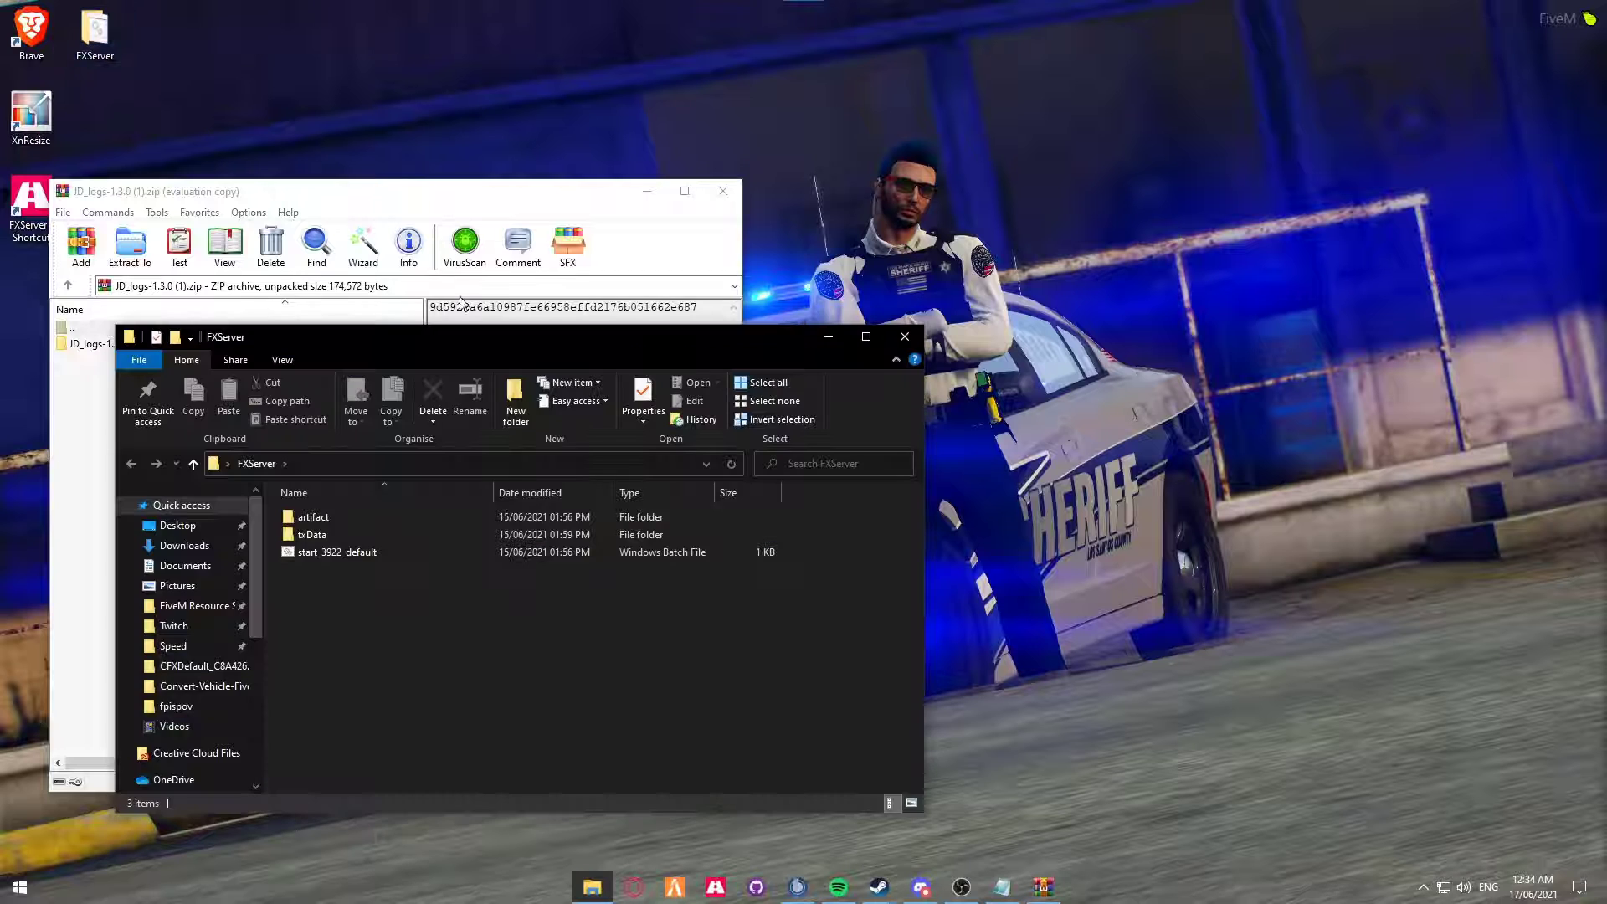
{"action": "left_click_drag", "start_coordinate": [455, 338], "coordinate": [1016, 237]}
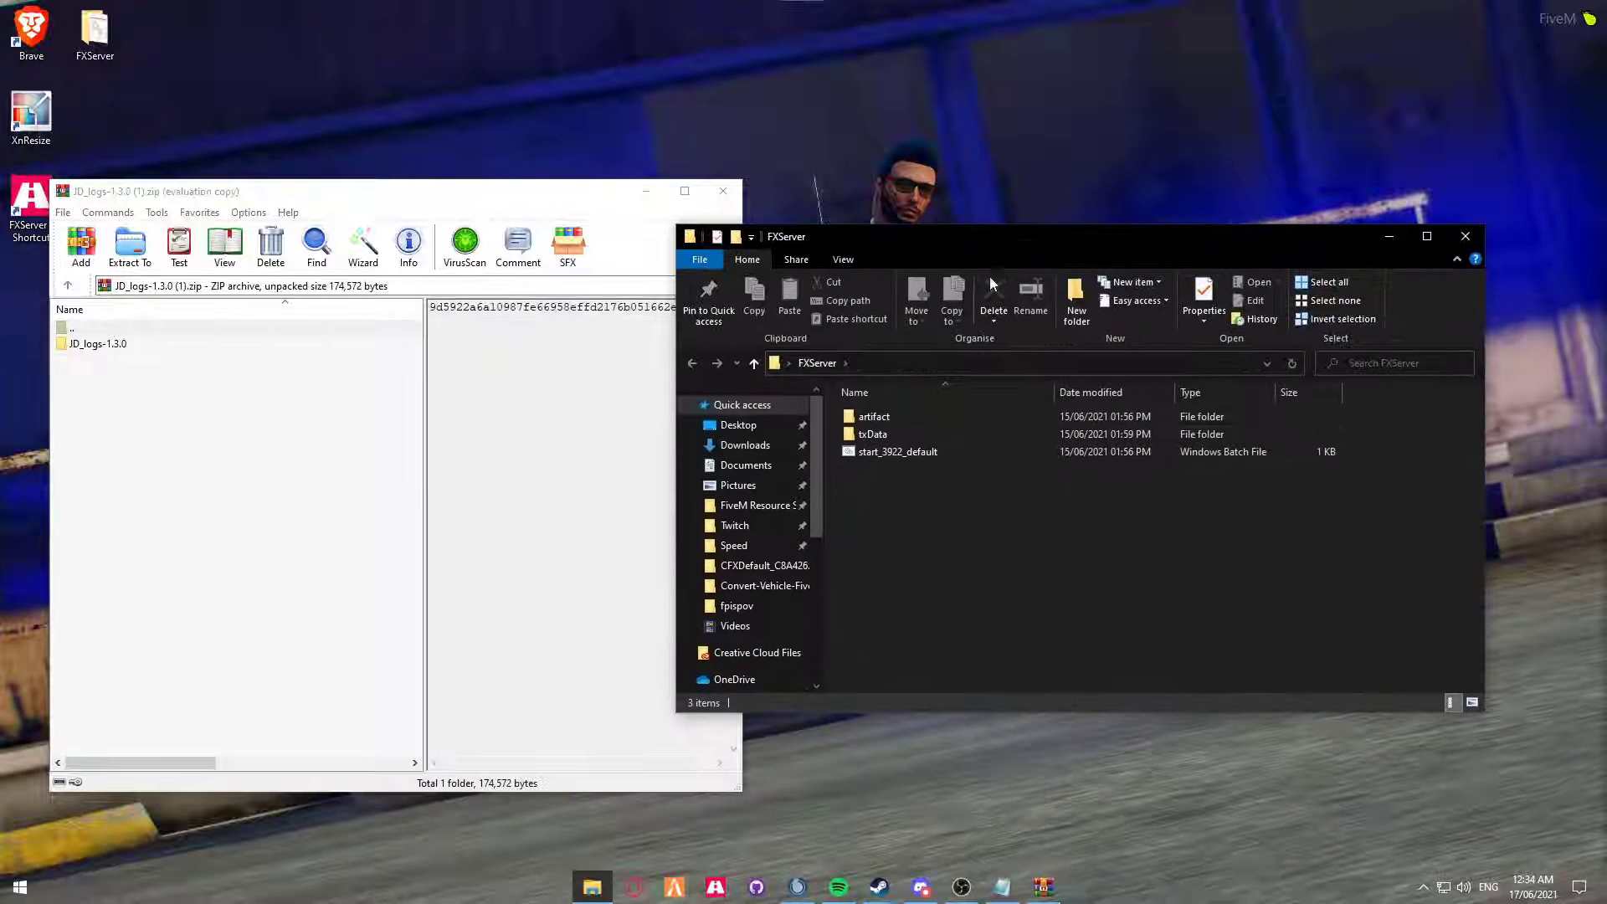
{"action": "double_click", "coordinate": [917, 430]}
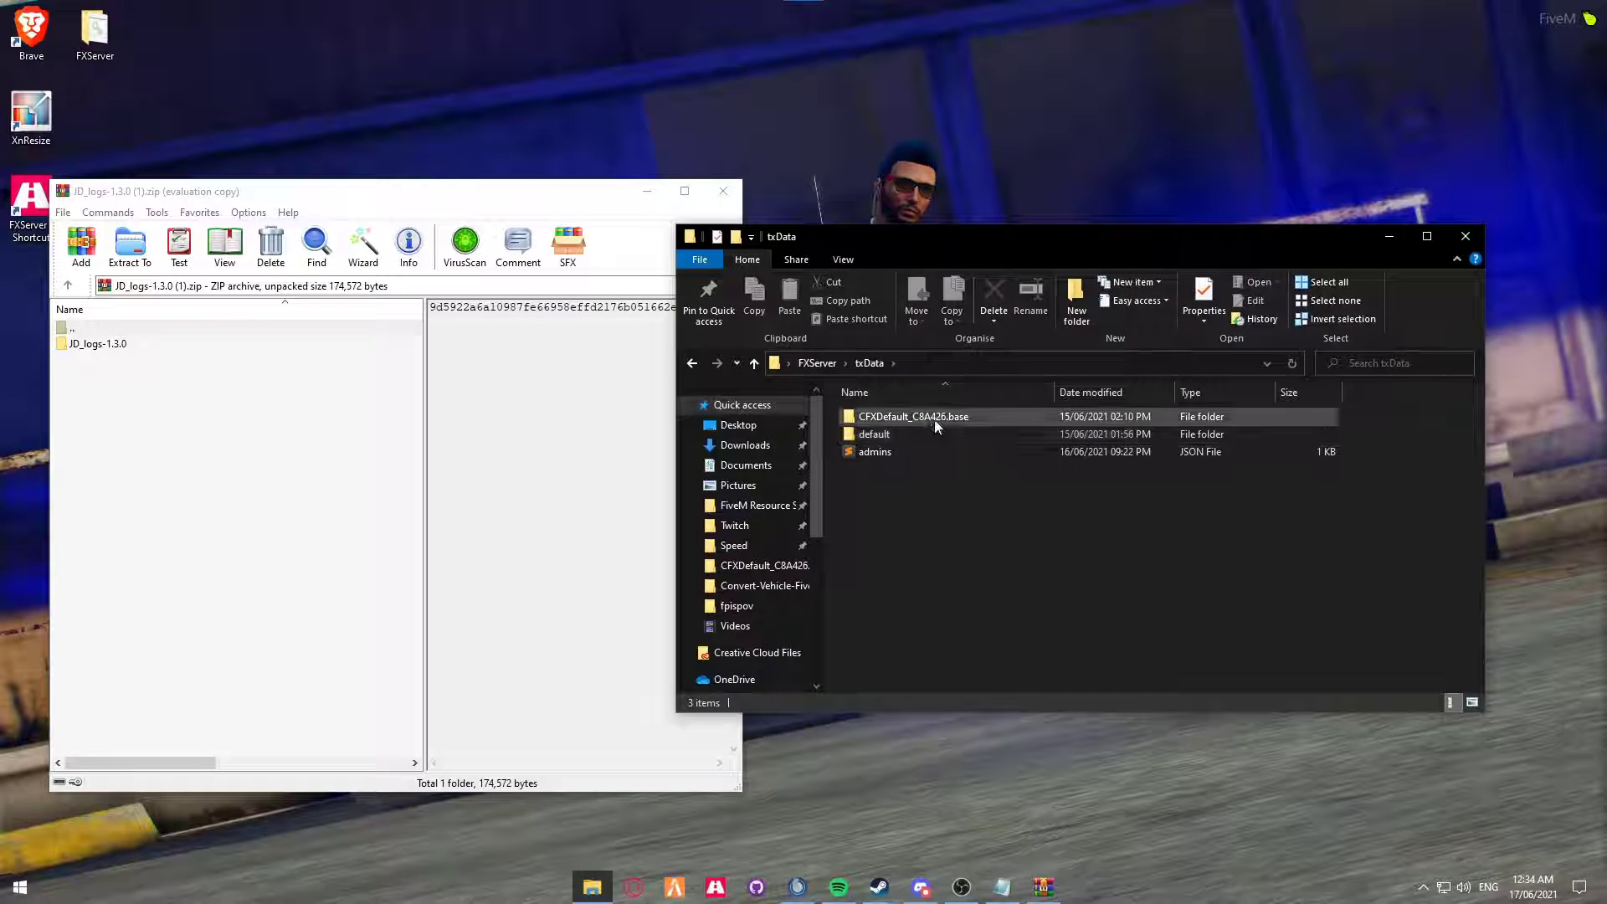
{"action": "double_click", "coordinate": [934, 420]}
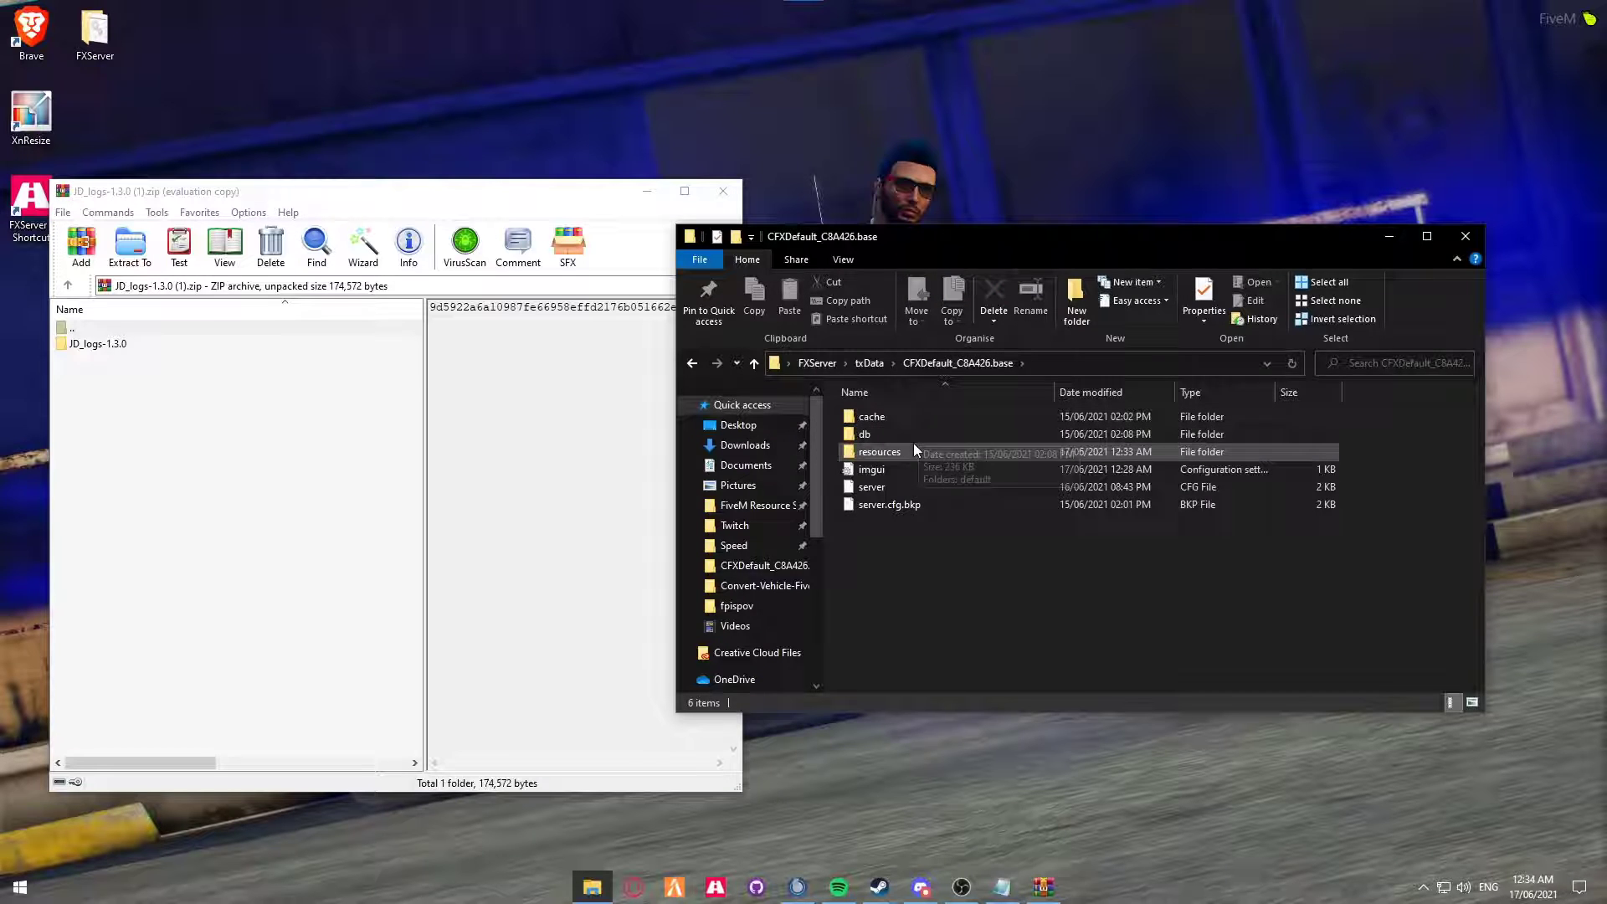
{"action": "double_click", "coordinate": [899, 450]}
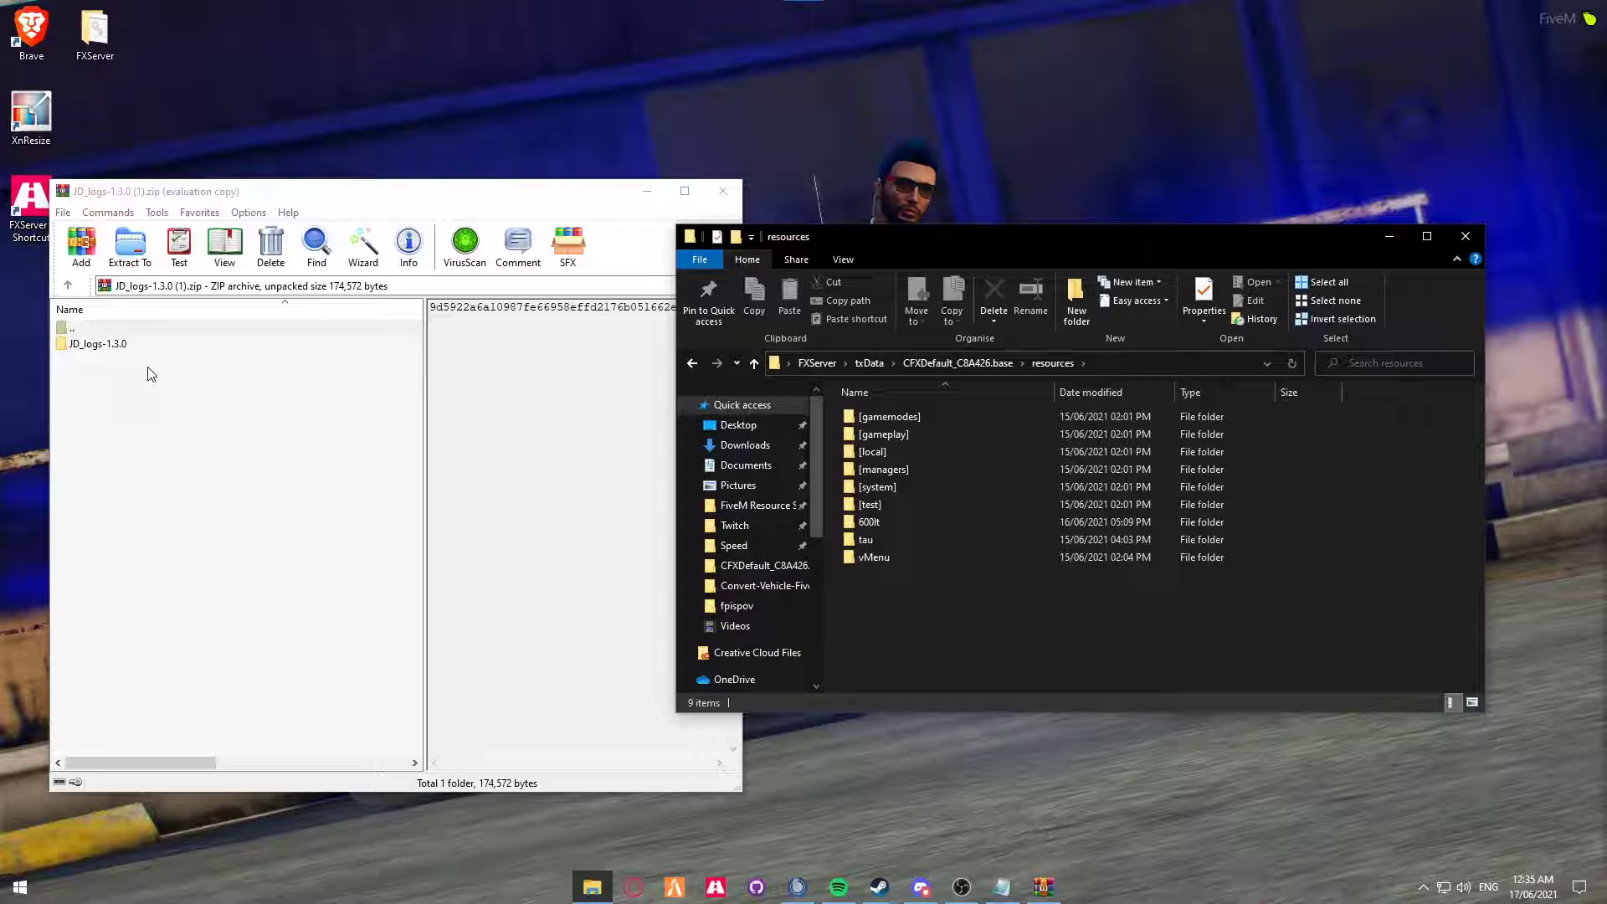
{"action": "left_click_drag", "start_coordinate": [88, 345], "coordinate": [1048, 611]}
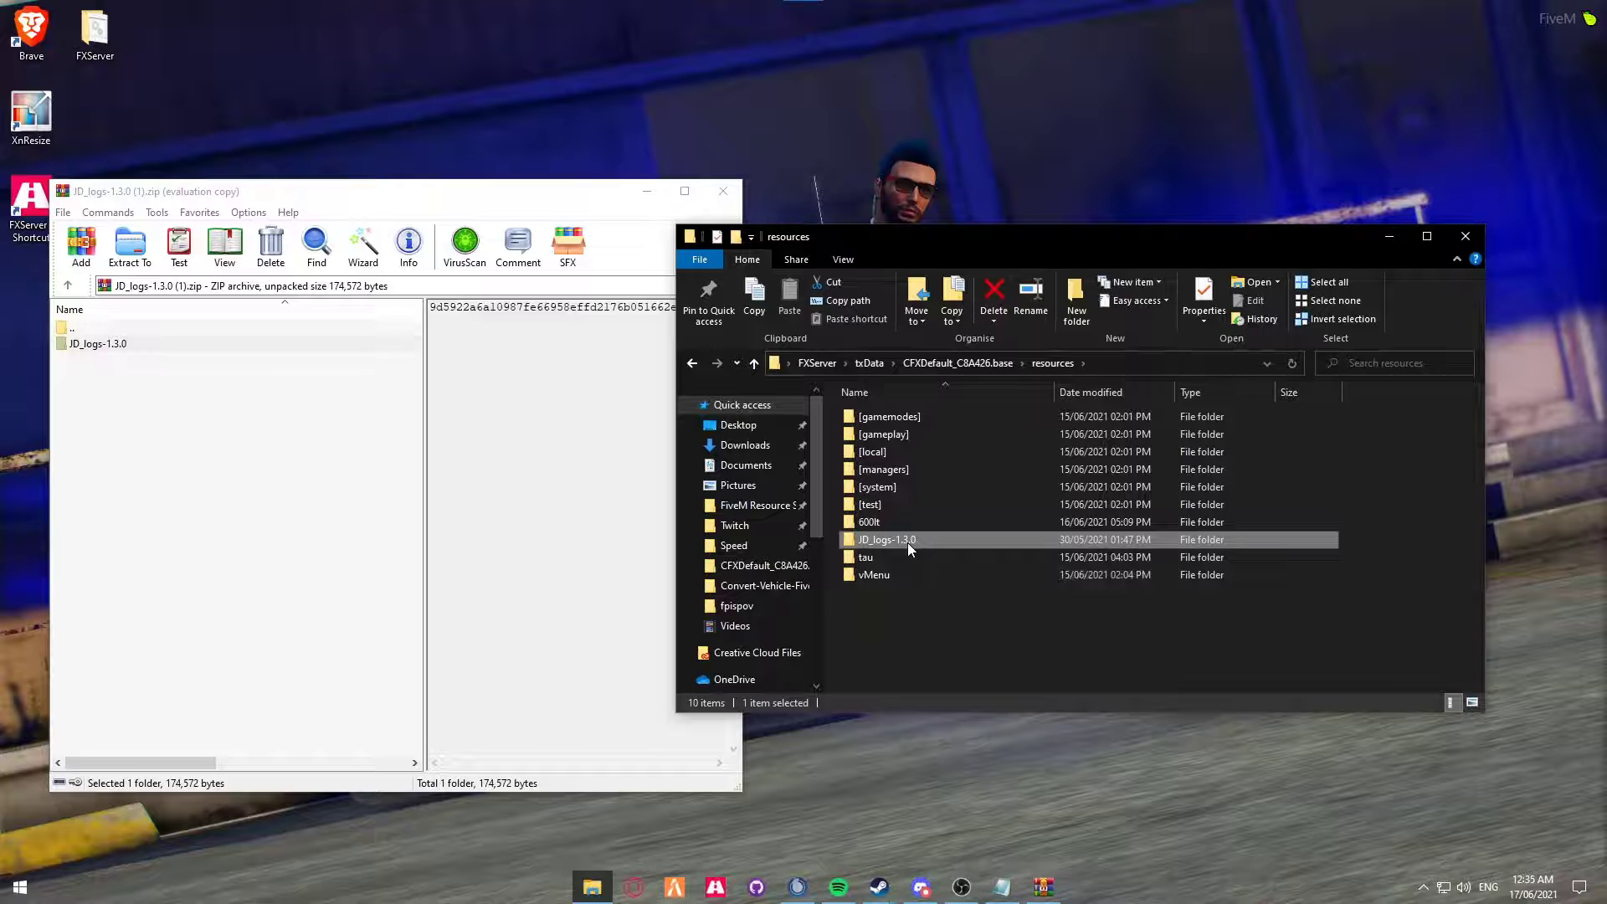
Rename the extracted folder as JD_logs and close the archive window
{"action": "mouse_move", "coordinate": [908, 543]}
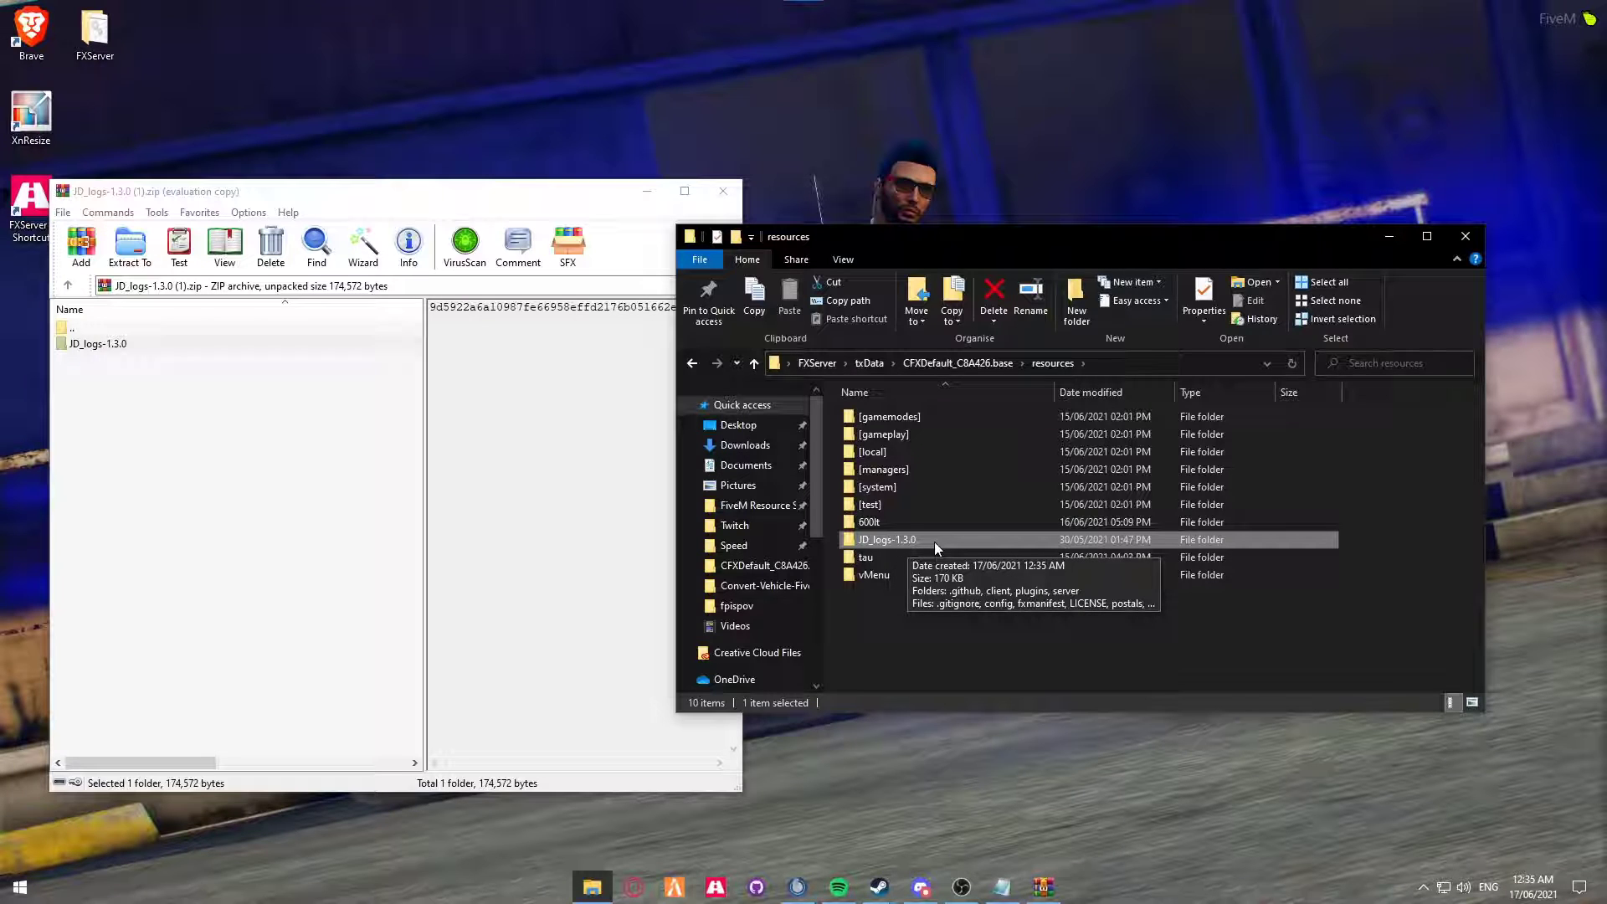
{"action": "left_click", "coordinate": [1033, 318]}
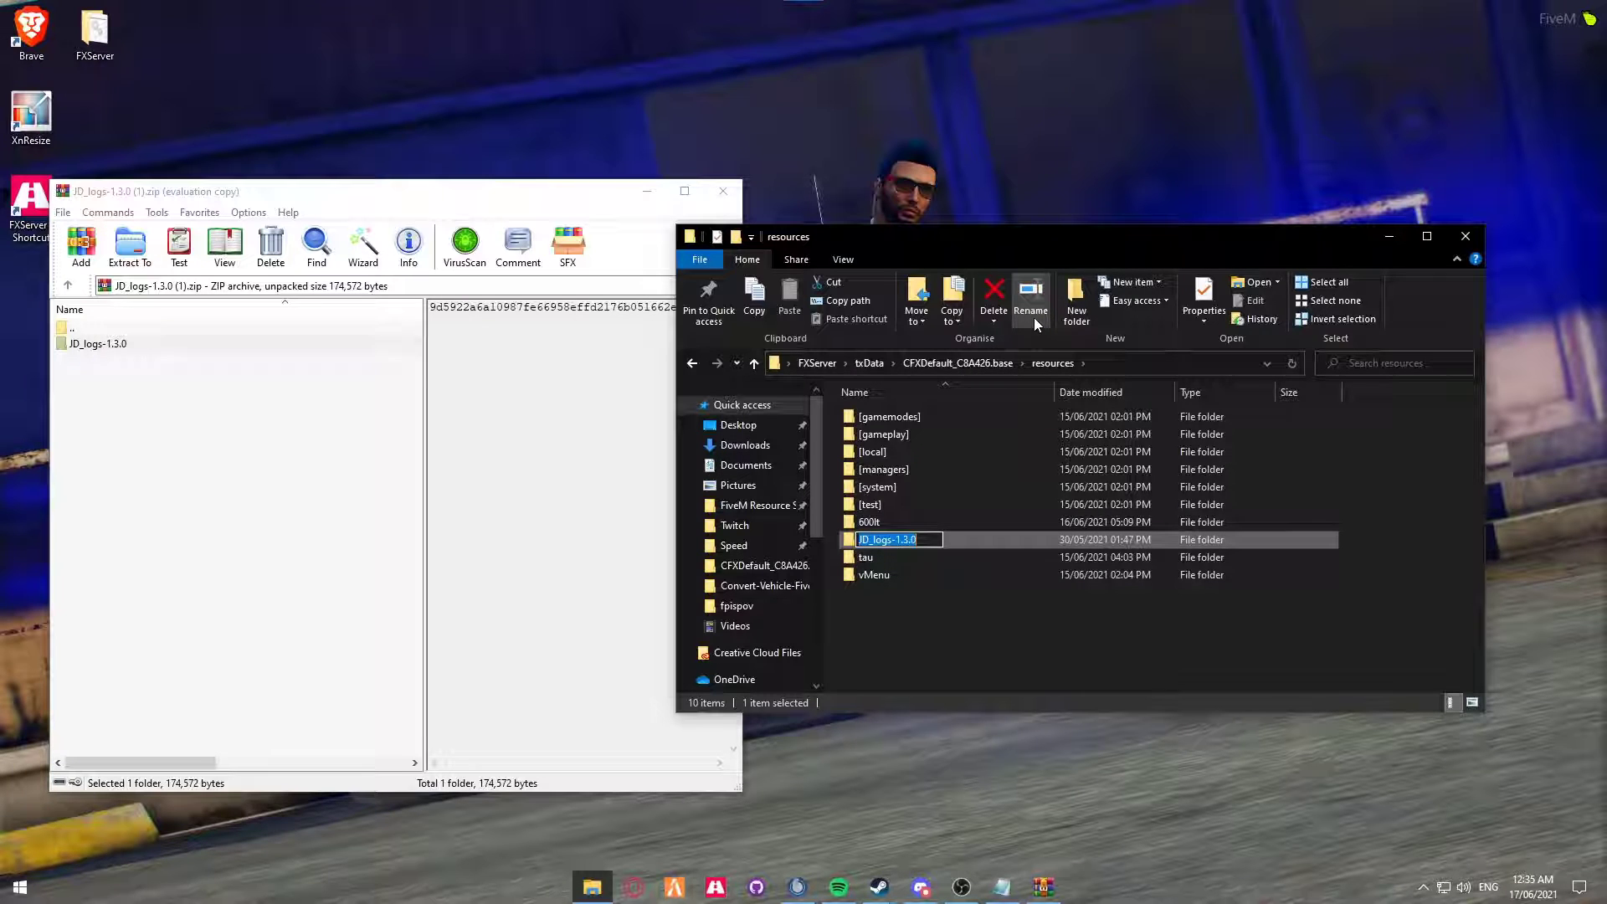
{"action": "key", "text": "End"}
{"action": "key", "text": "BackSpace"}
{"action": "key", "text": "BackSpace"}
{"action": "key", "text": "BackSpace"}
{"action": "key", "text": "BackSpace"}
{"action": "key", "text": "BackSpace"}
{"action": "key", "text": "BackSpace"}
{"action": "key", "text": "Return"}
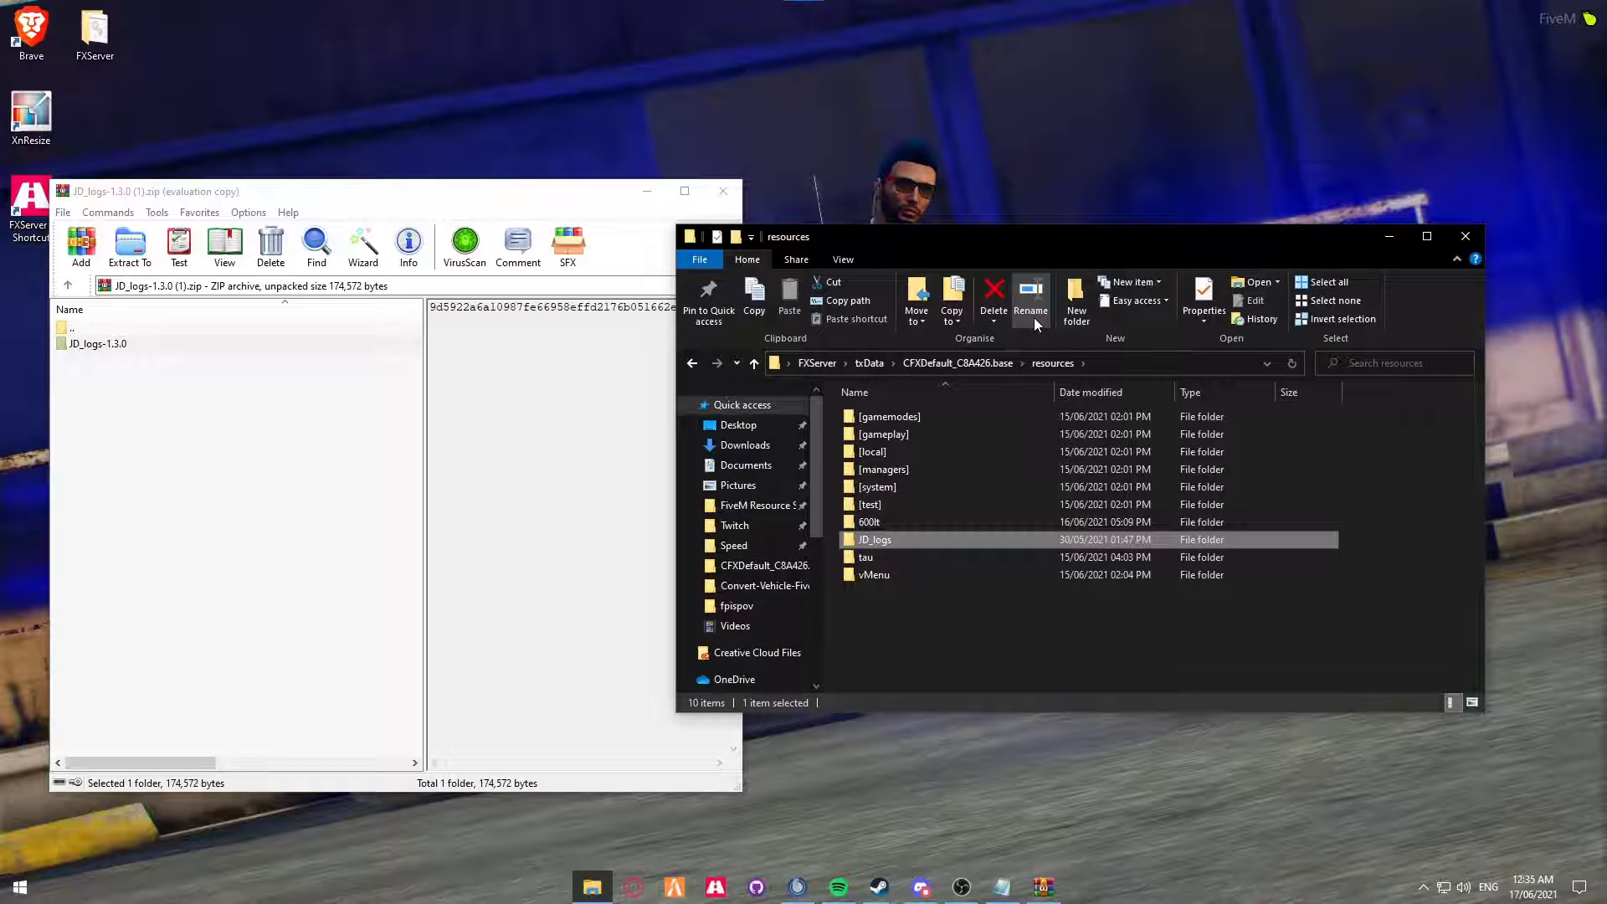
{"action": "left_click", "coordinate": [717, 201]}
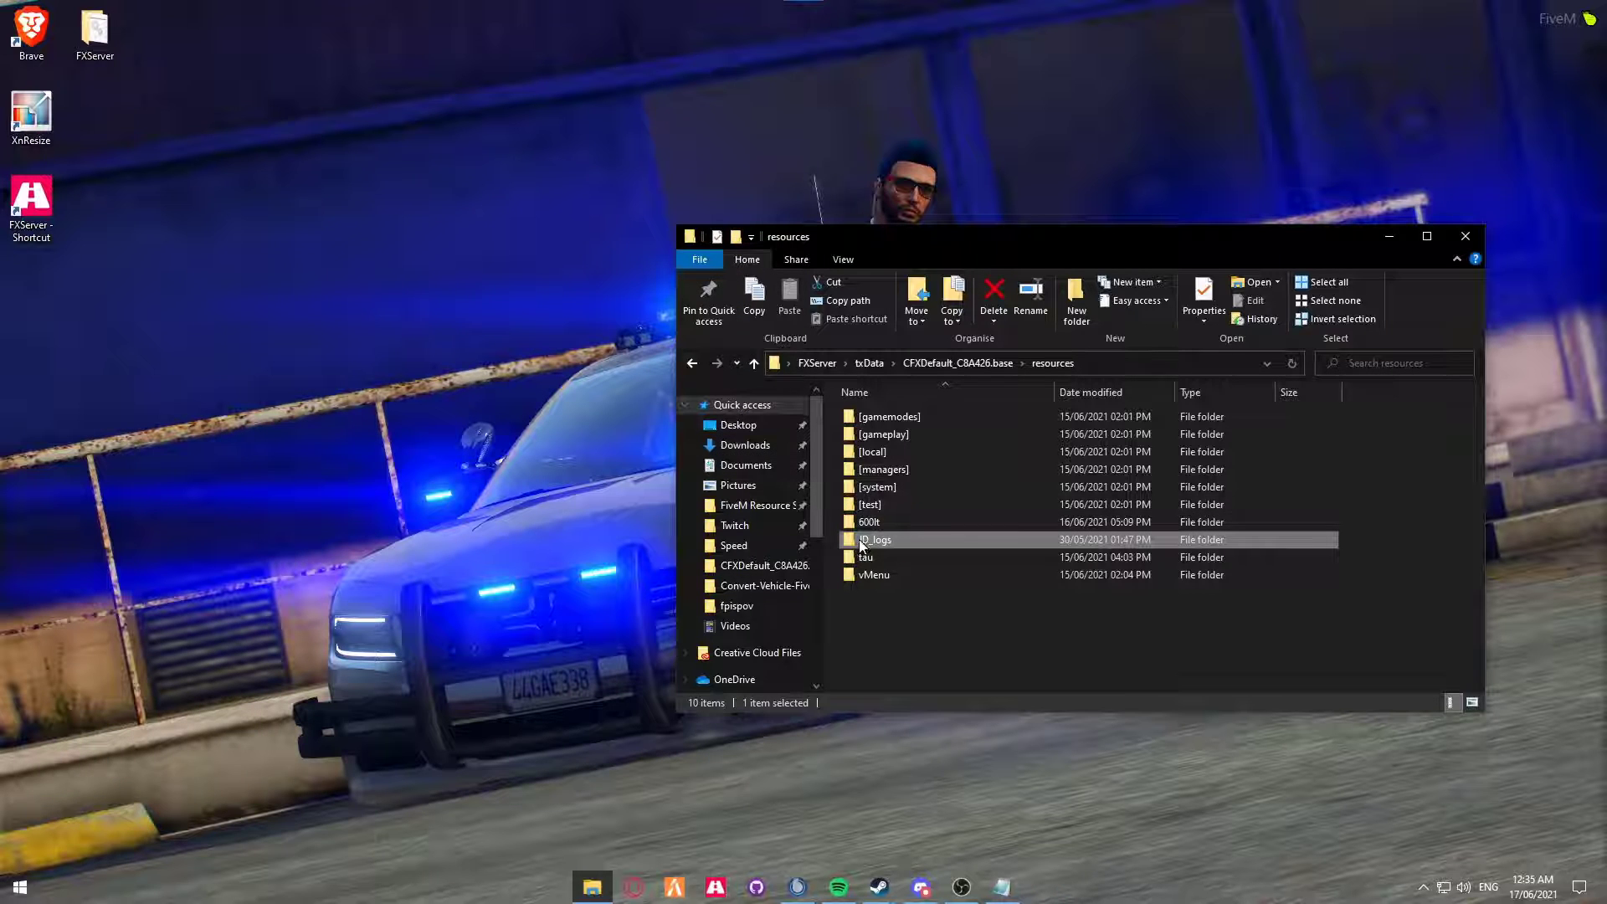
Open config.lua from the JD_logs folder in Visual Studio Code and review the Config.webhooks block
{"action": "double_click", "coordinate": [863, 545]}
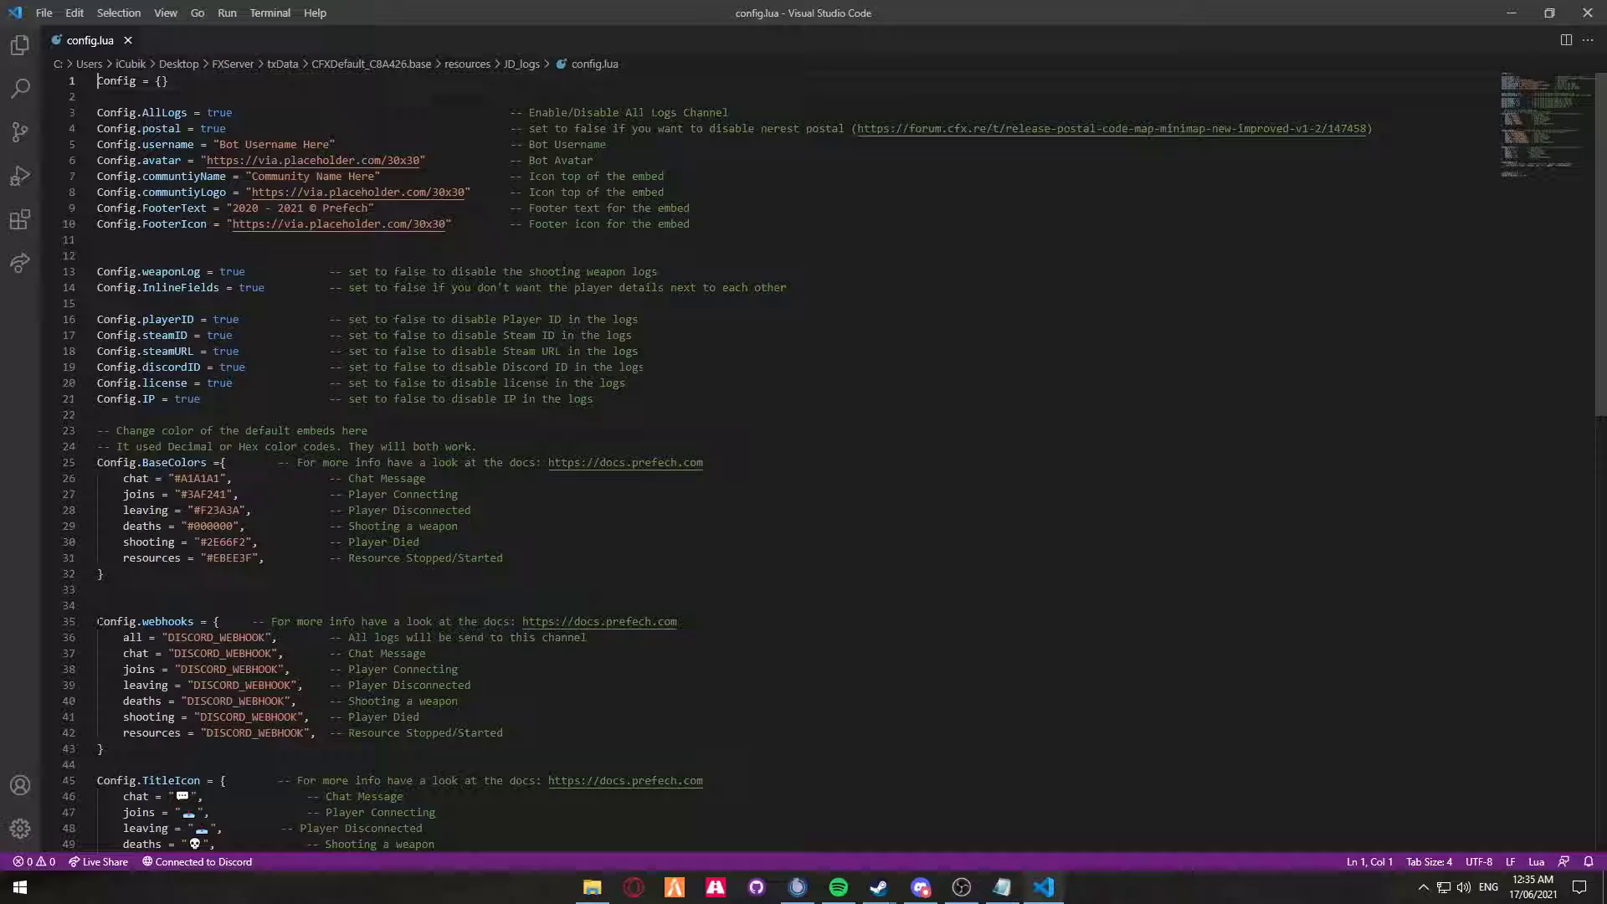
{"action": "left_click_drag", "start_coordinate": [98, 621], "coordinate": [102, 748]}
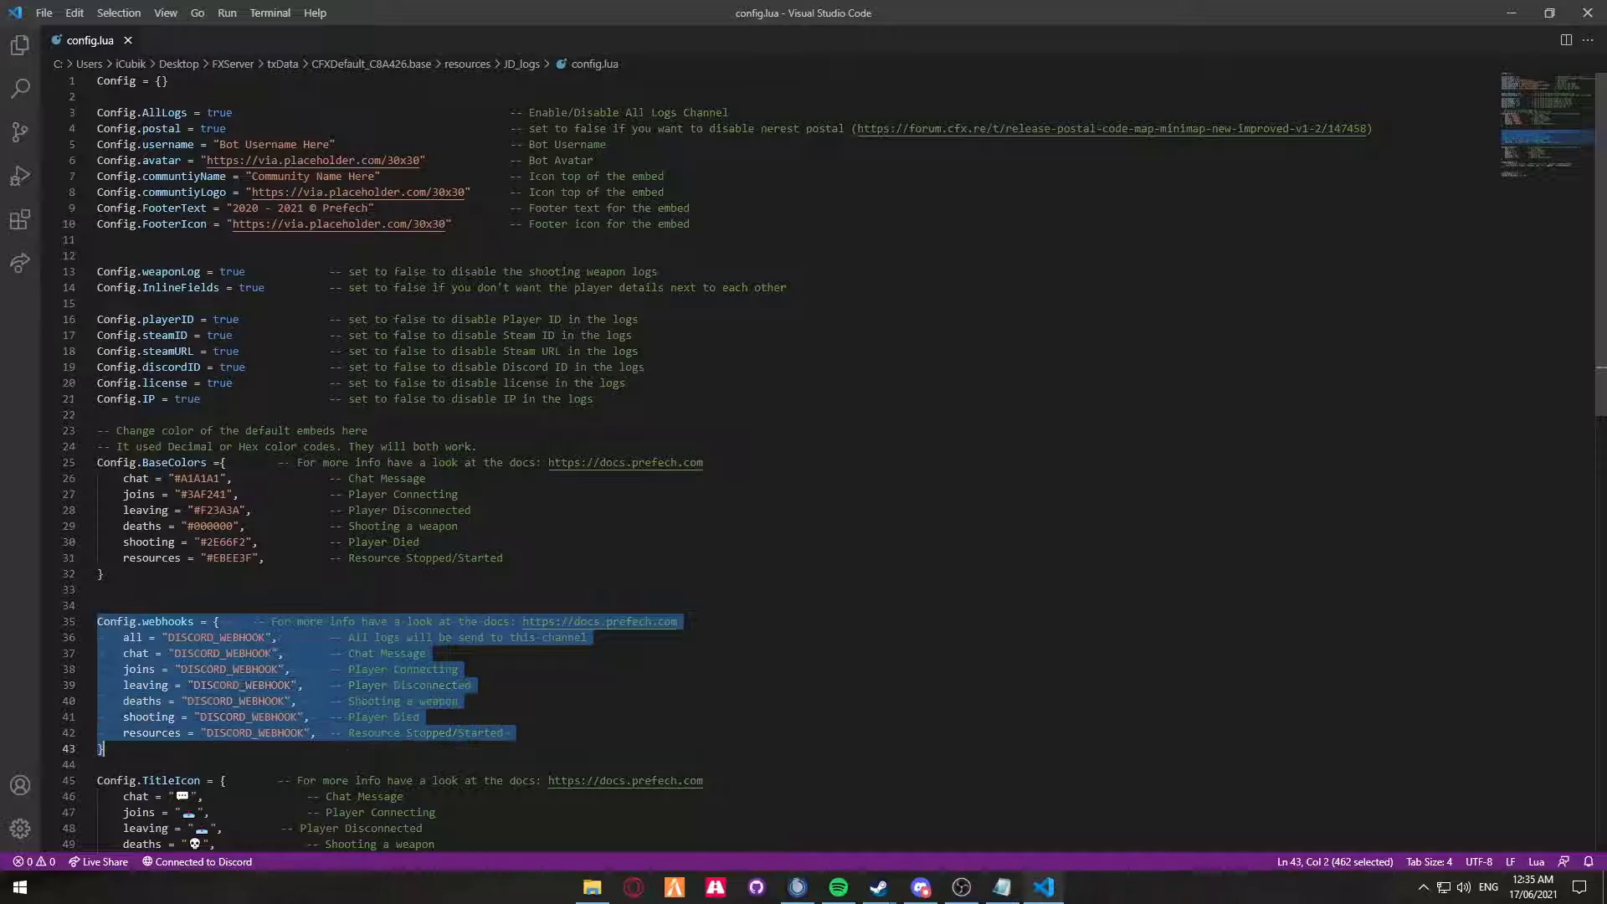
{"action": "left_click", "coordinate": [139, 752]}
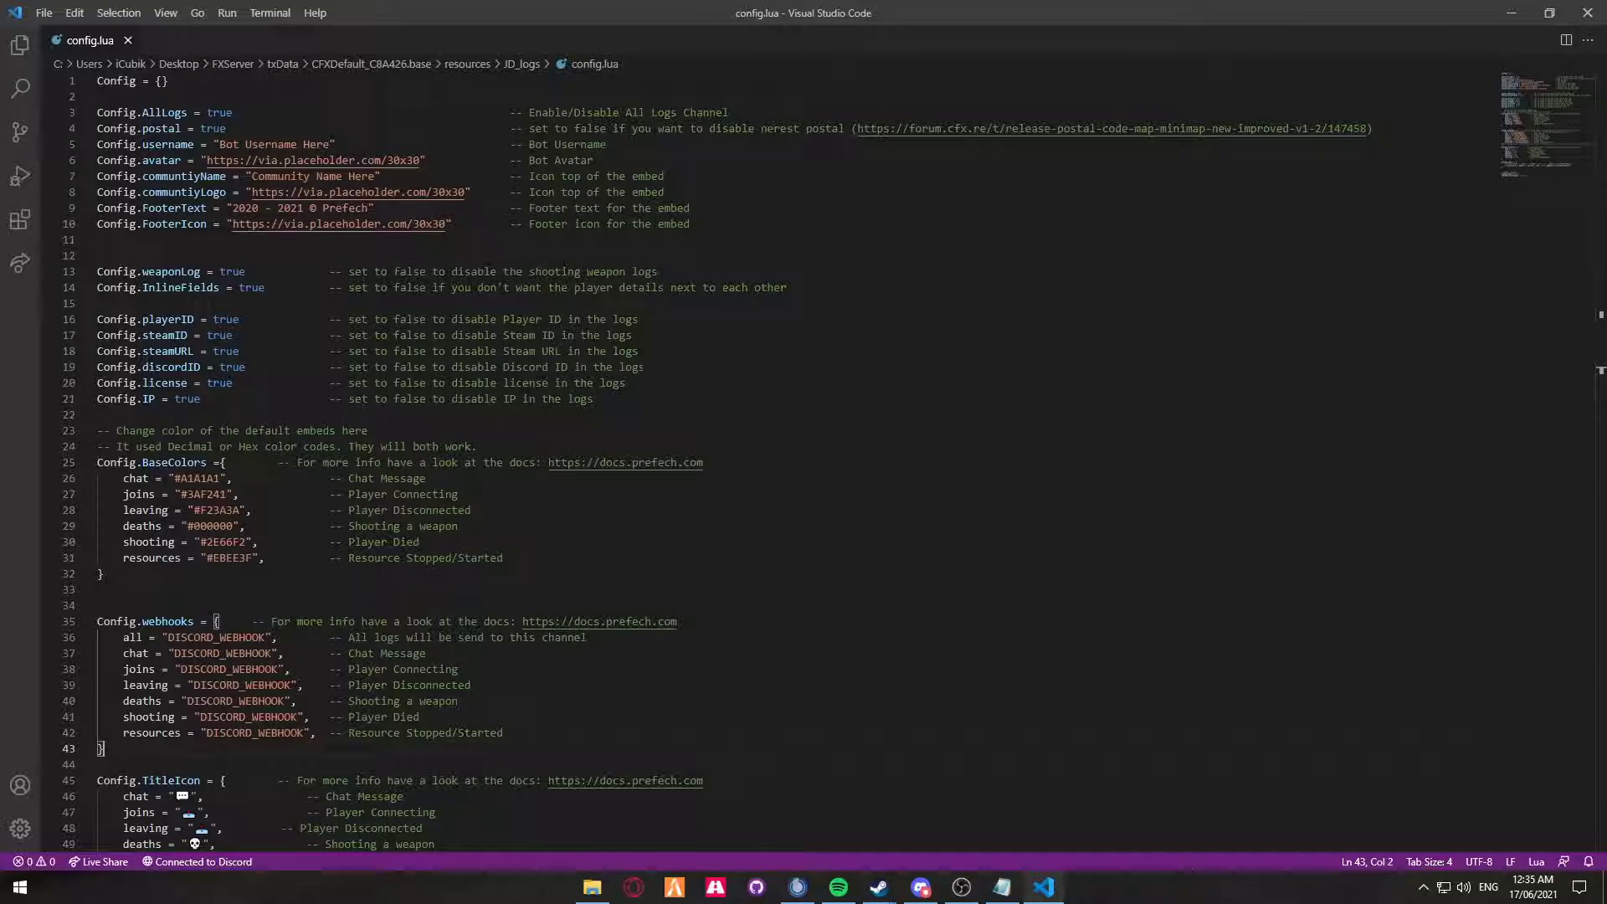
Switch to Discord and create a category named Logs in the Tutorial server
{"action": "key", "text": "alt+Tab"}
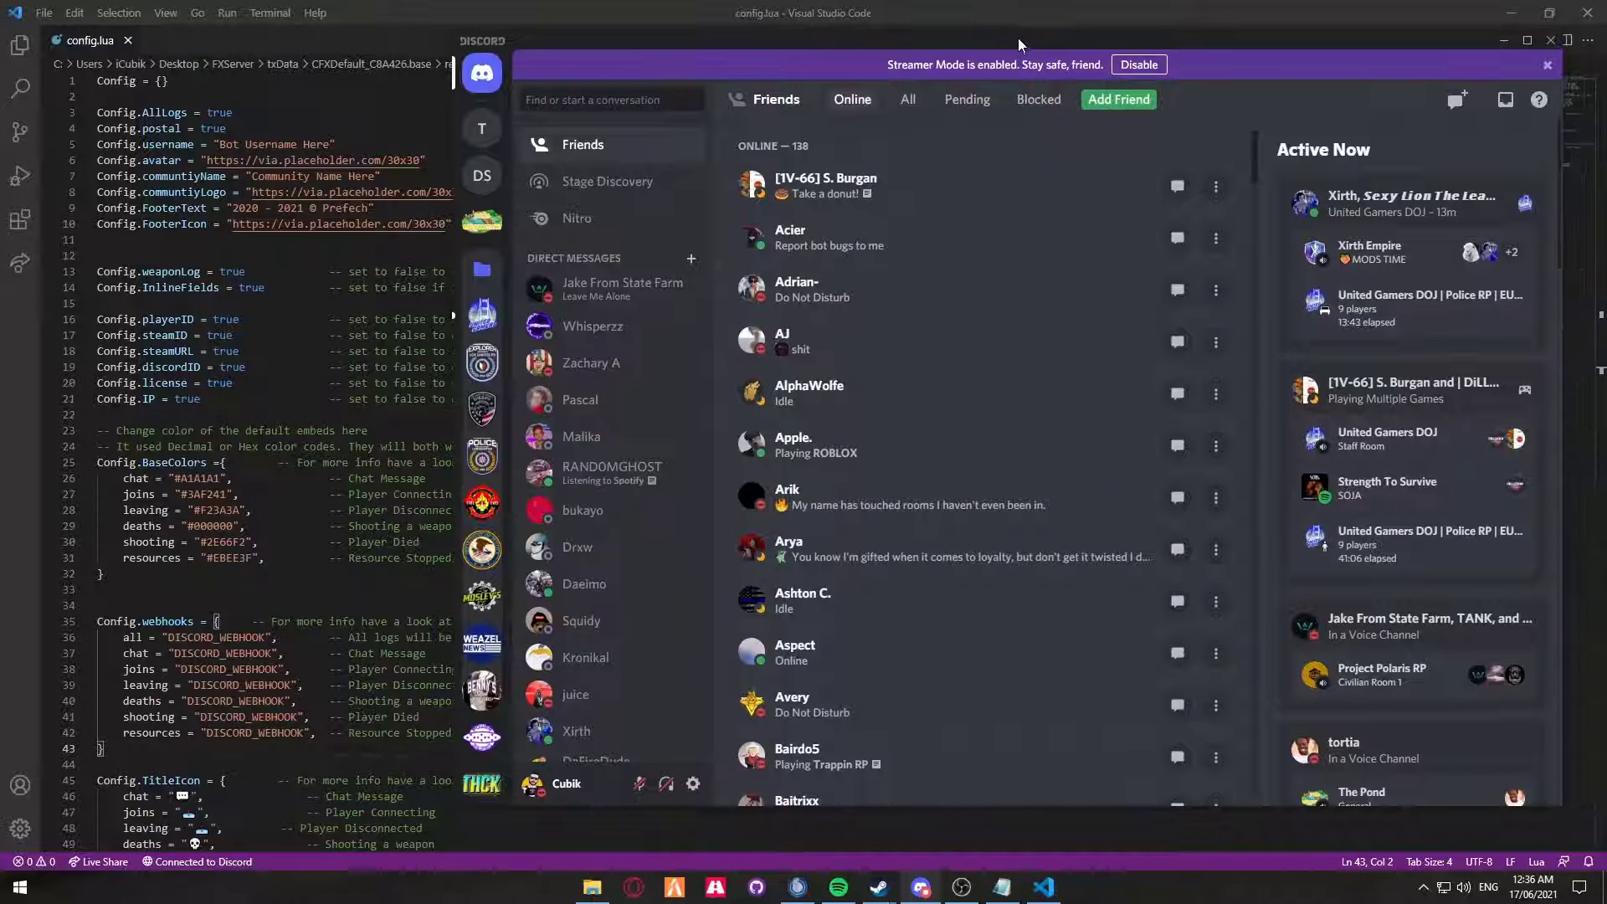
{"action": "left_click", "coordinate": [483, 128]}
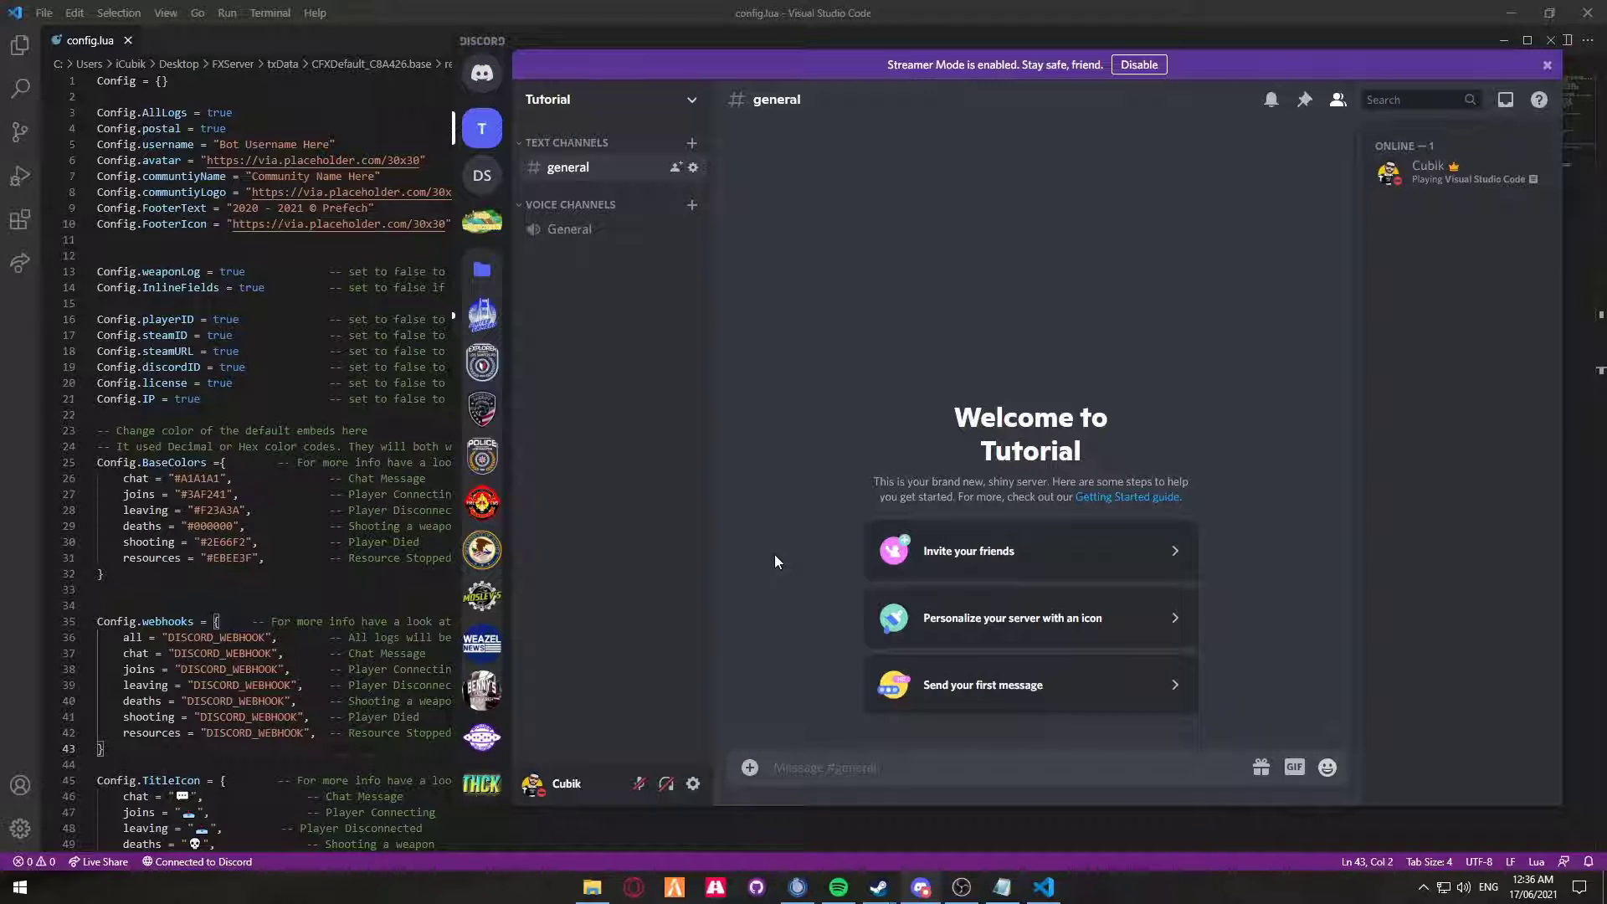
{"action": "right_click", "coordinate": [599, 289]}
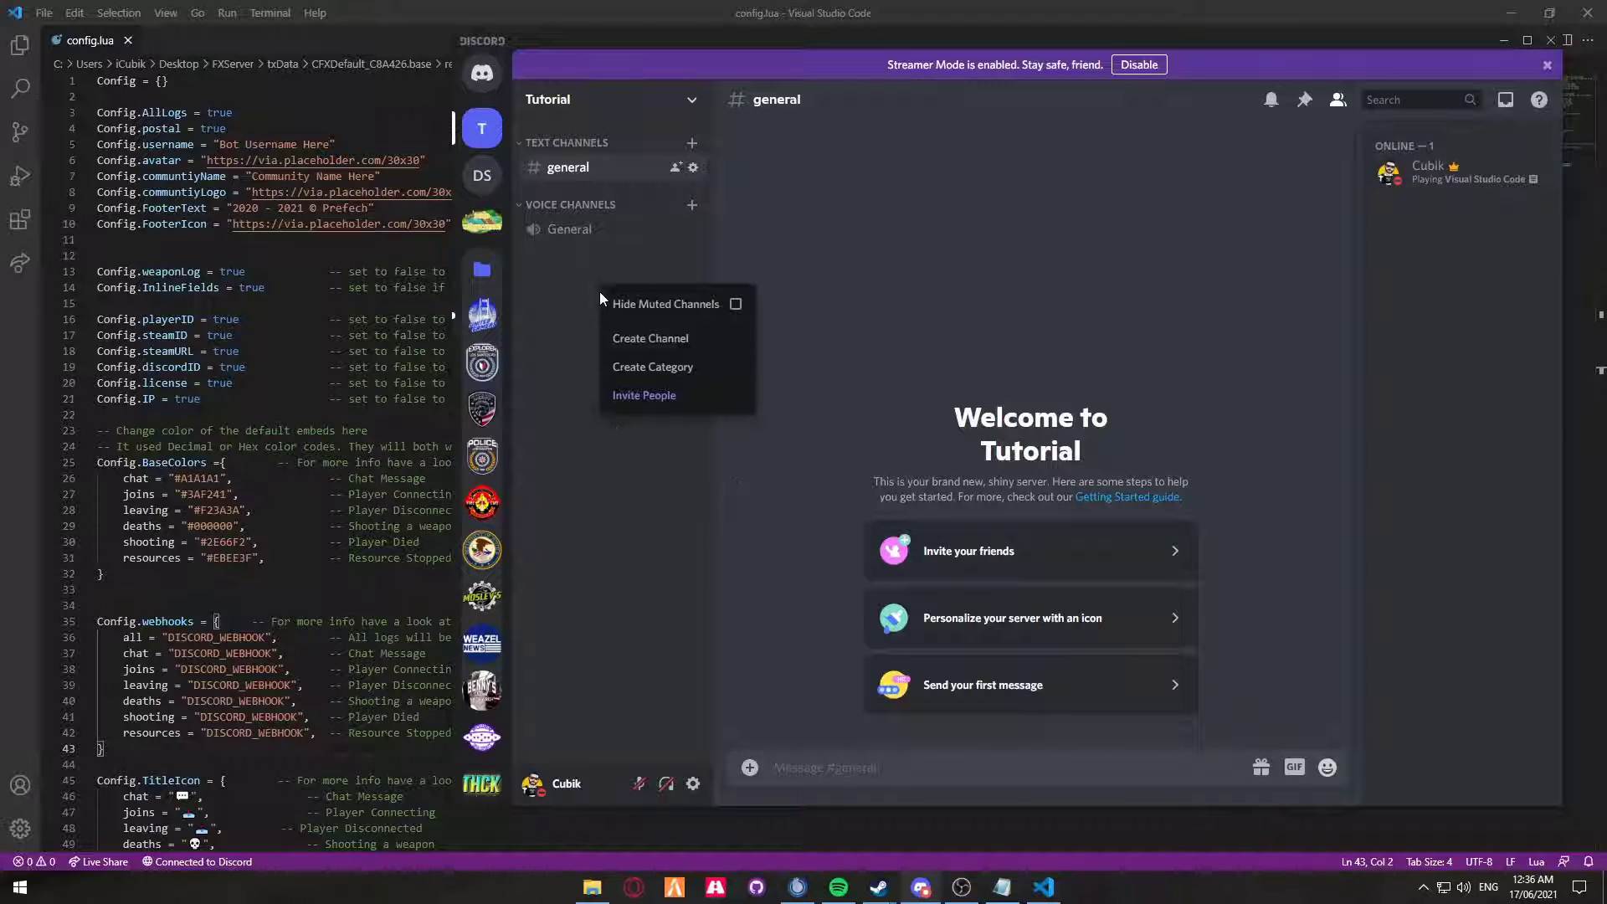
{"action": "left_click", "coordinate": [651, 374]}
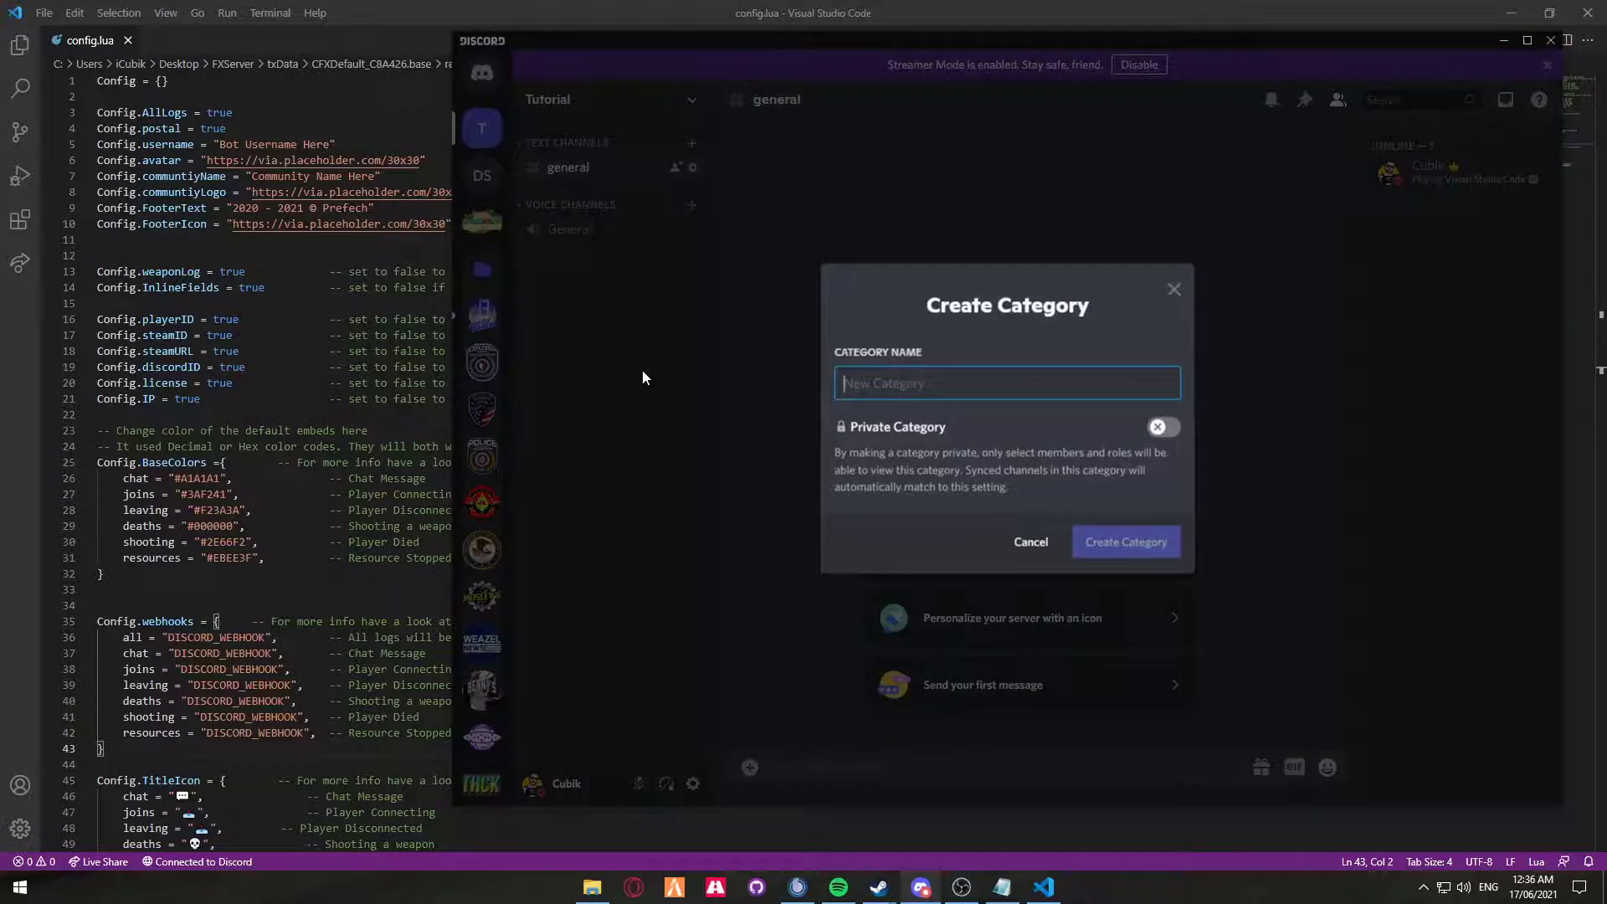
{"action": "type", "text": "Logs"}
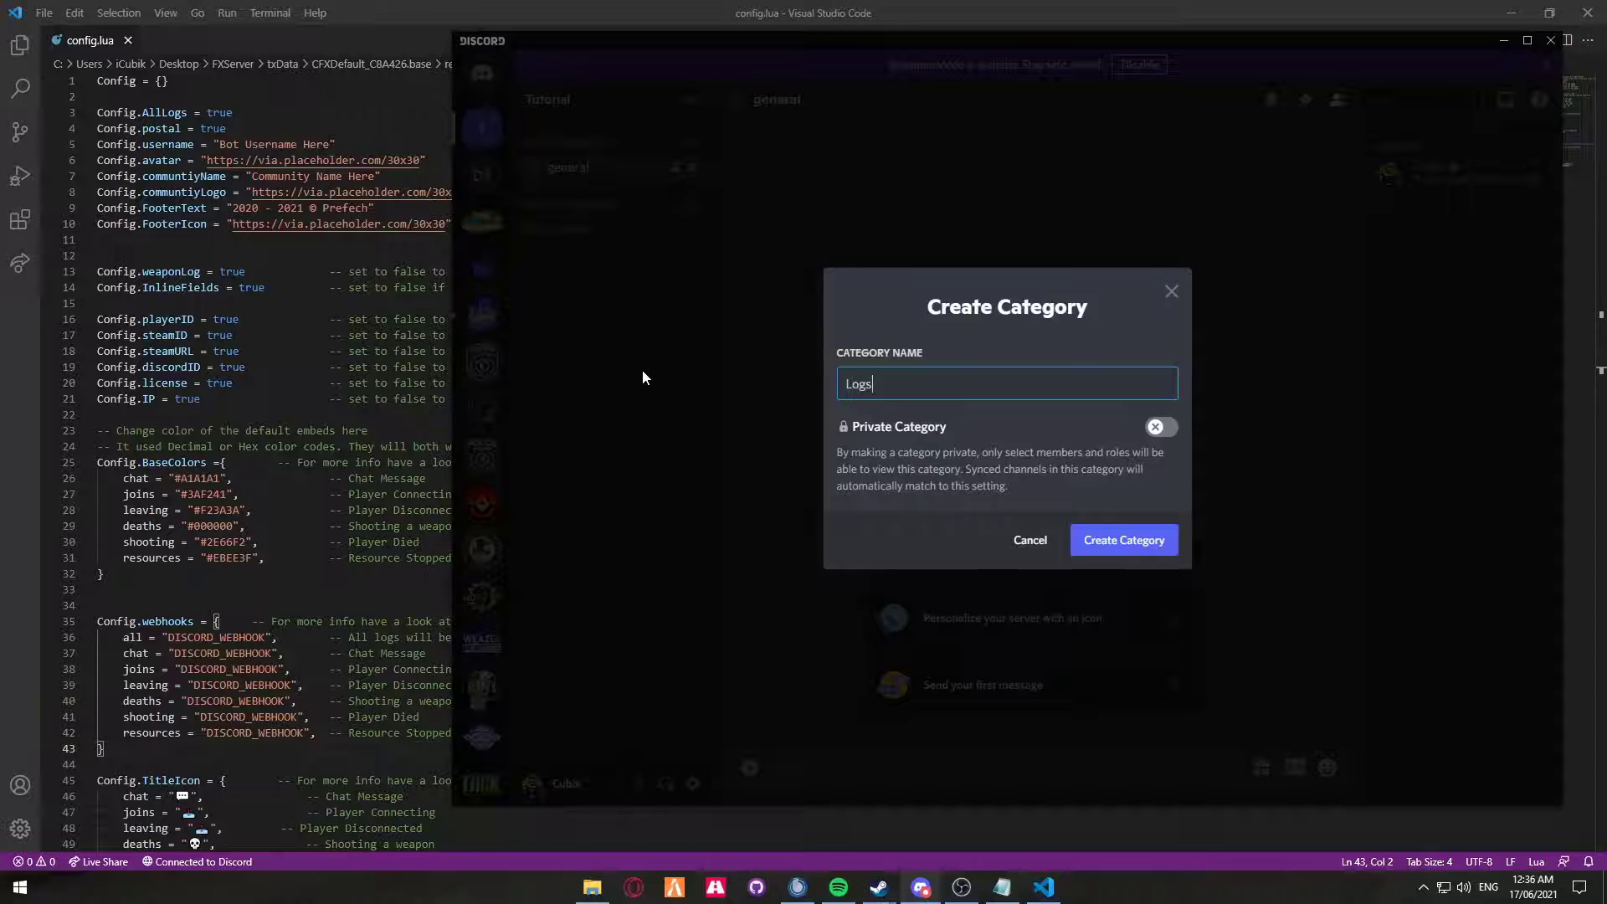
{"action": "key", "text": "Return"}
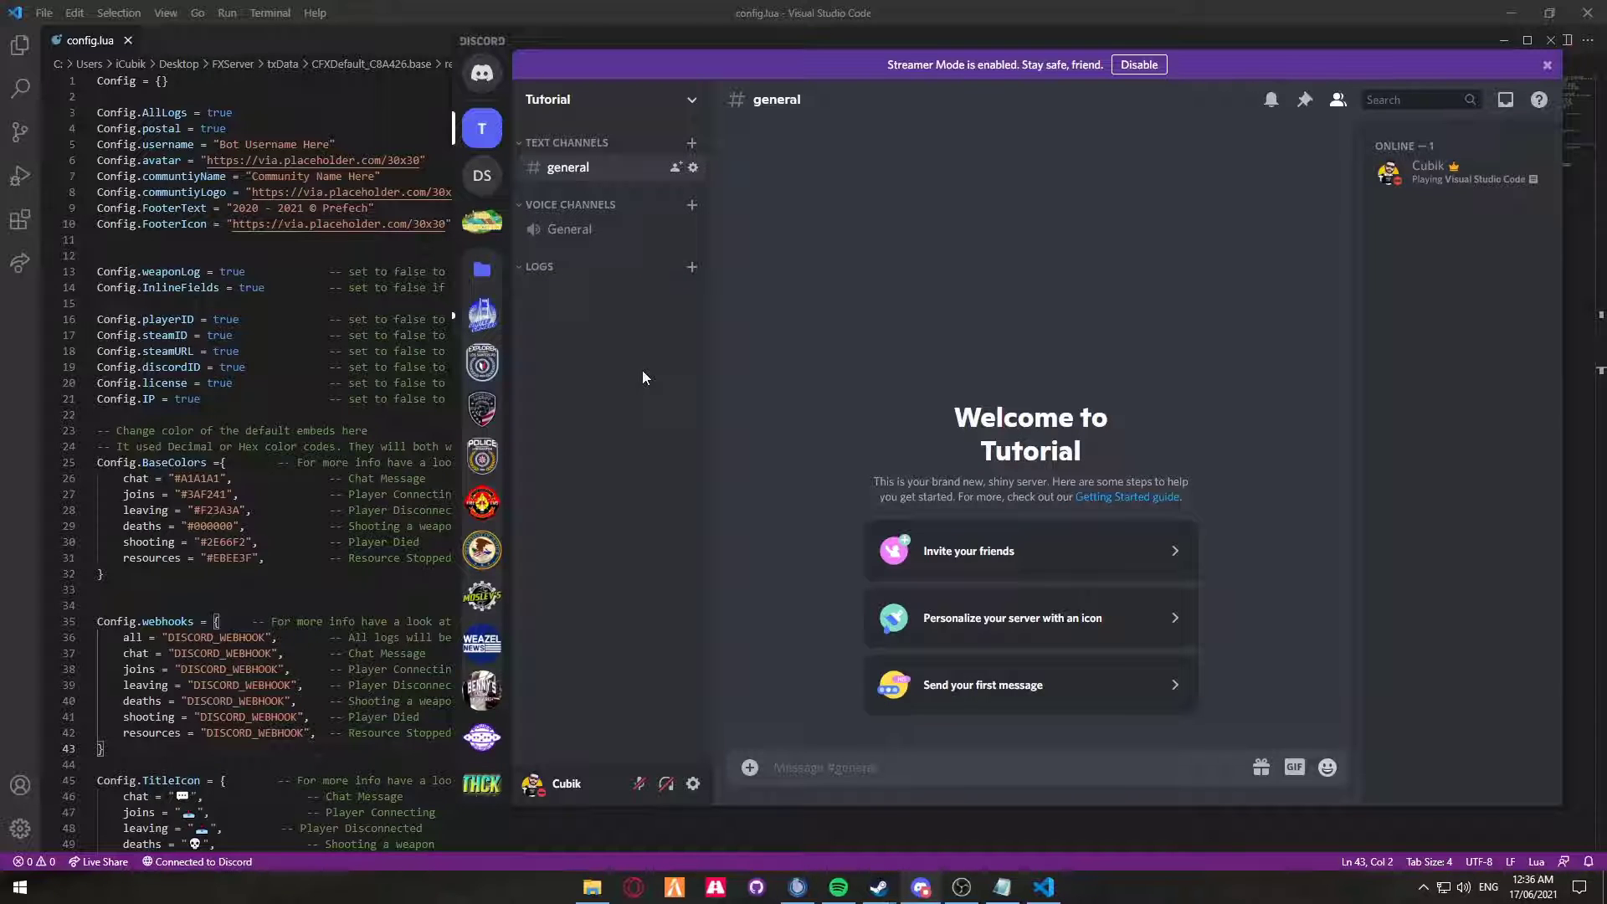
Create a text channel named chat_log in the Logs category
{"action": "scroll", "coordinate": [251, 460], "scroll_direction": "down", "scroll_amount": 5}
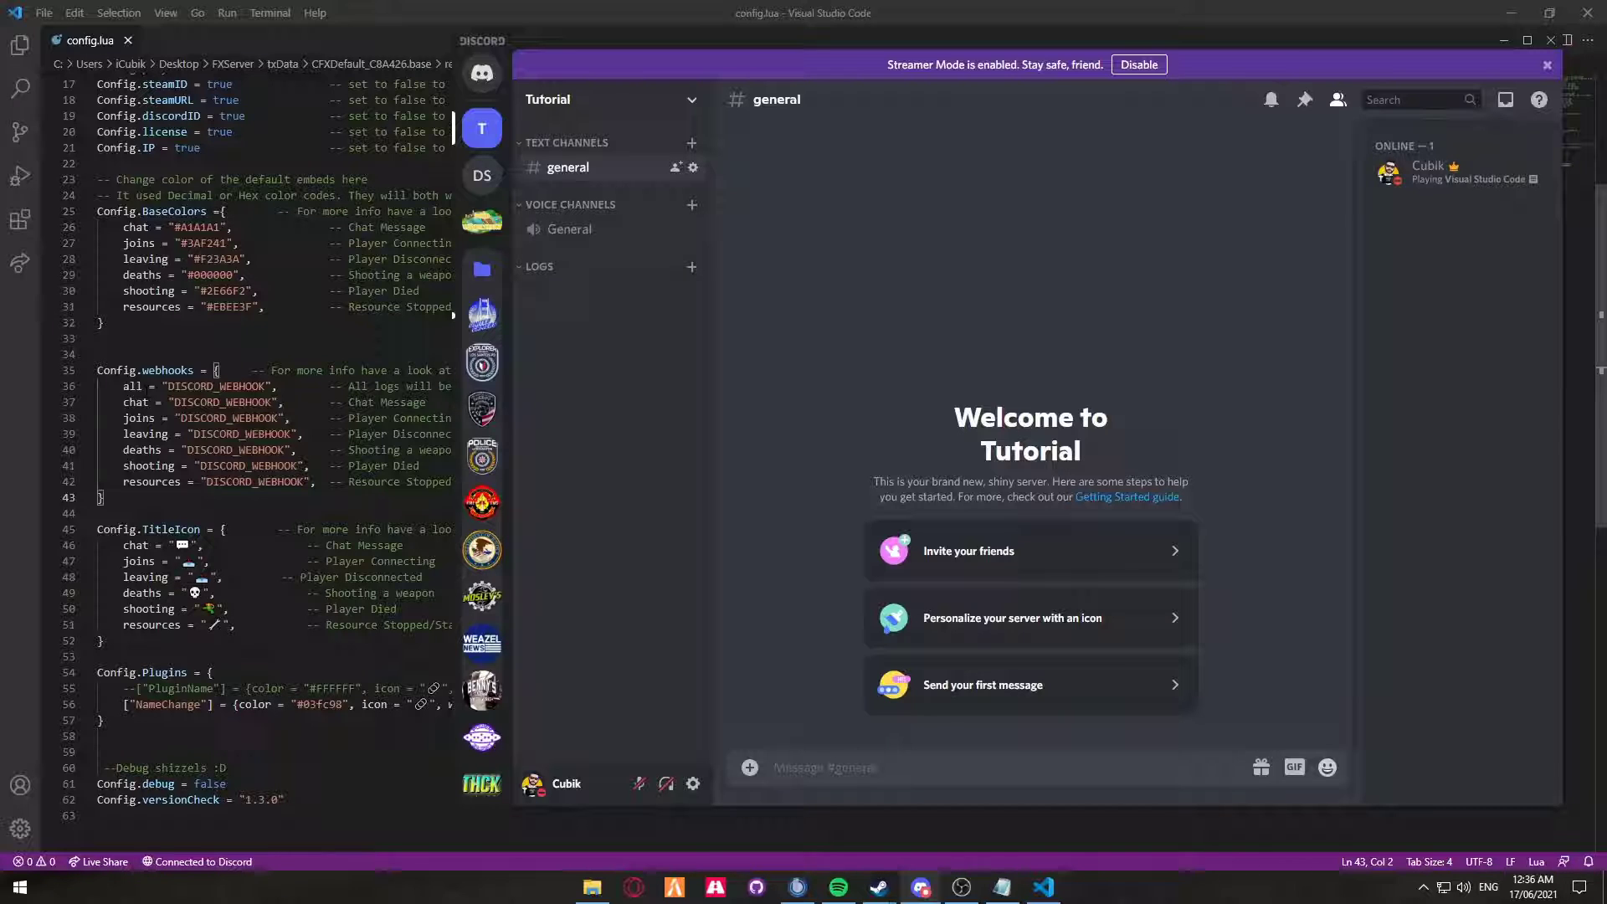
{"action": "left_click", "coordinate": [692, 267]}
{"action": "type", "text": "cha"}
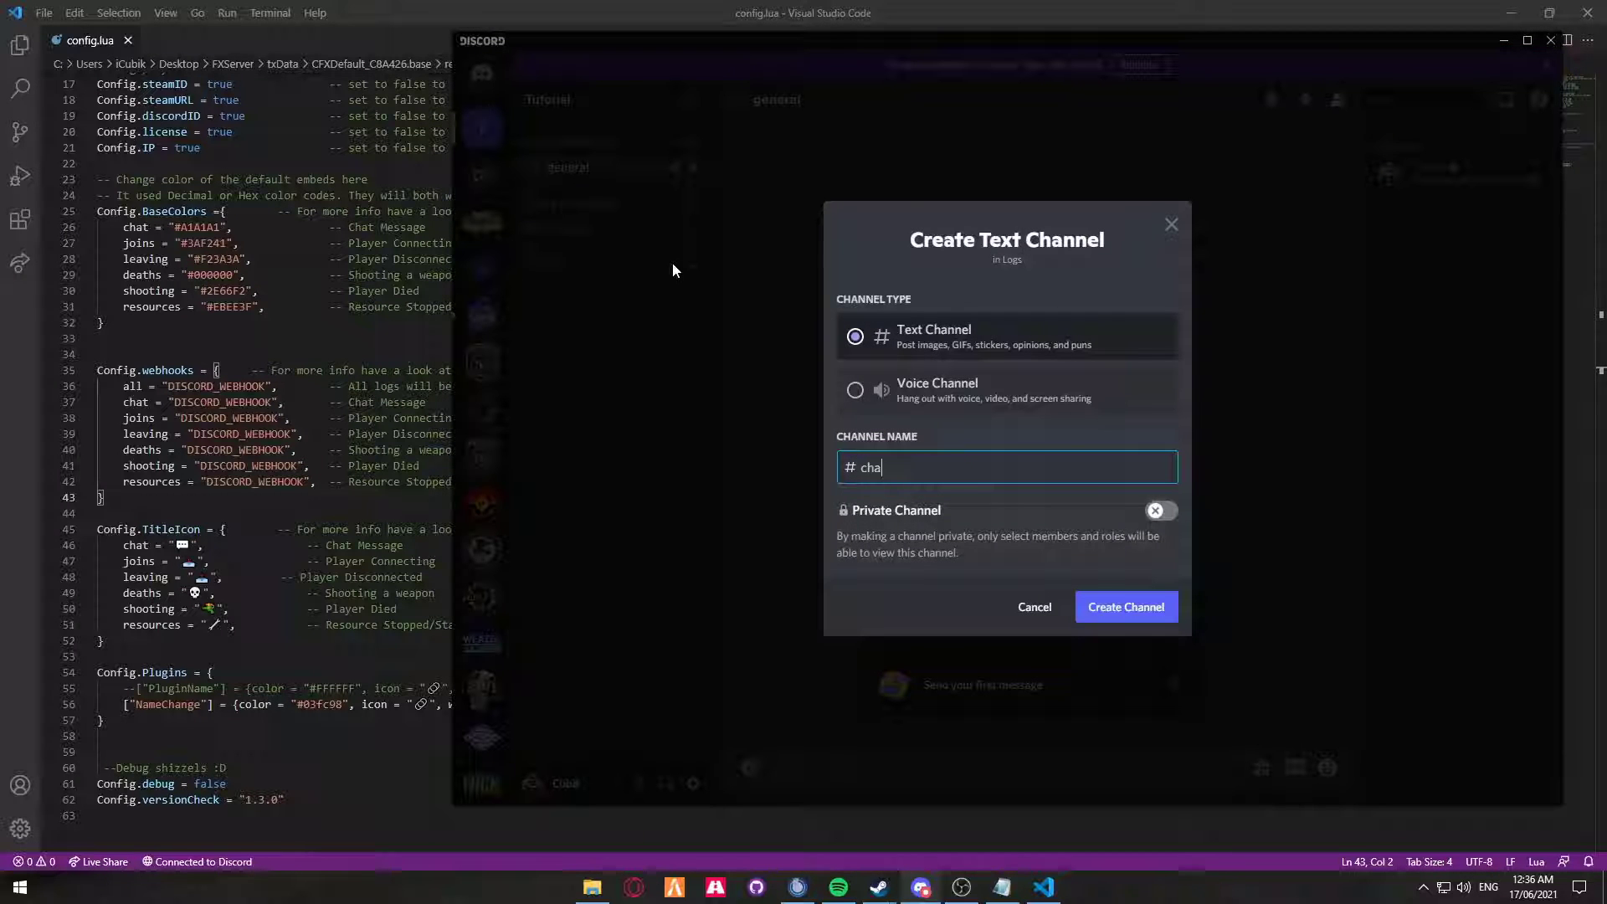
{"action": "type", "text": "t_log"}
{"action": "key", "text": "Return"}
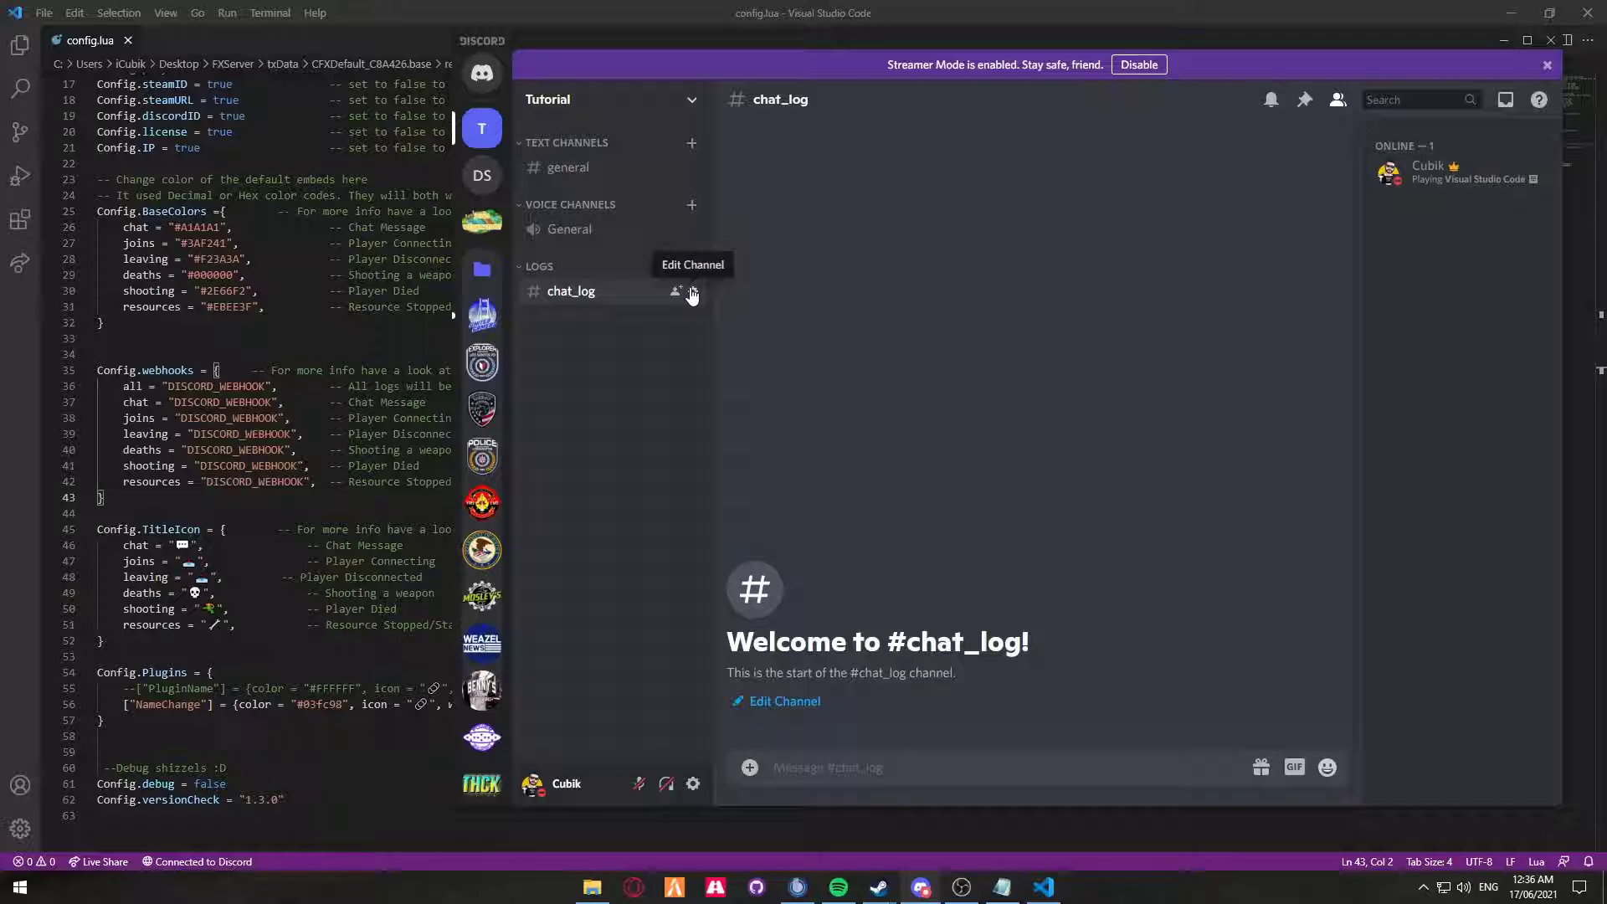
Create a webhook for the chat_log channel and copy its URL
{"action": "left_click", "coordinate": [692, 293]}
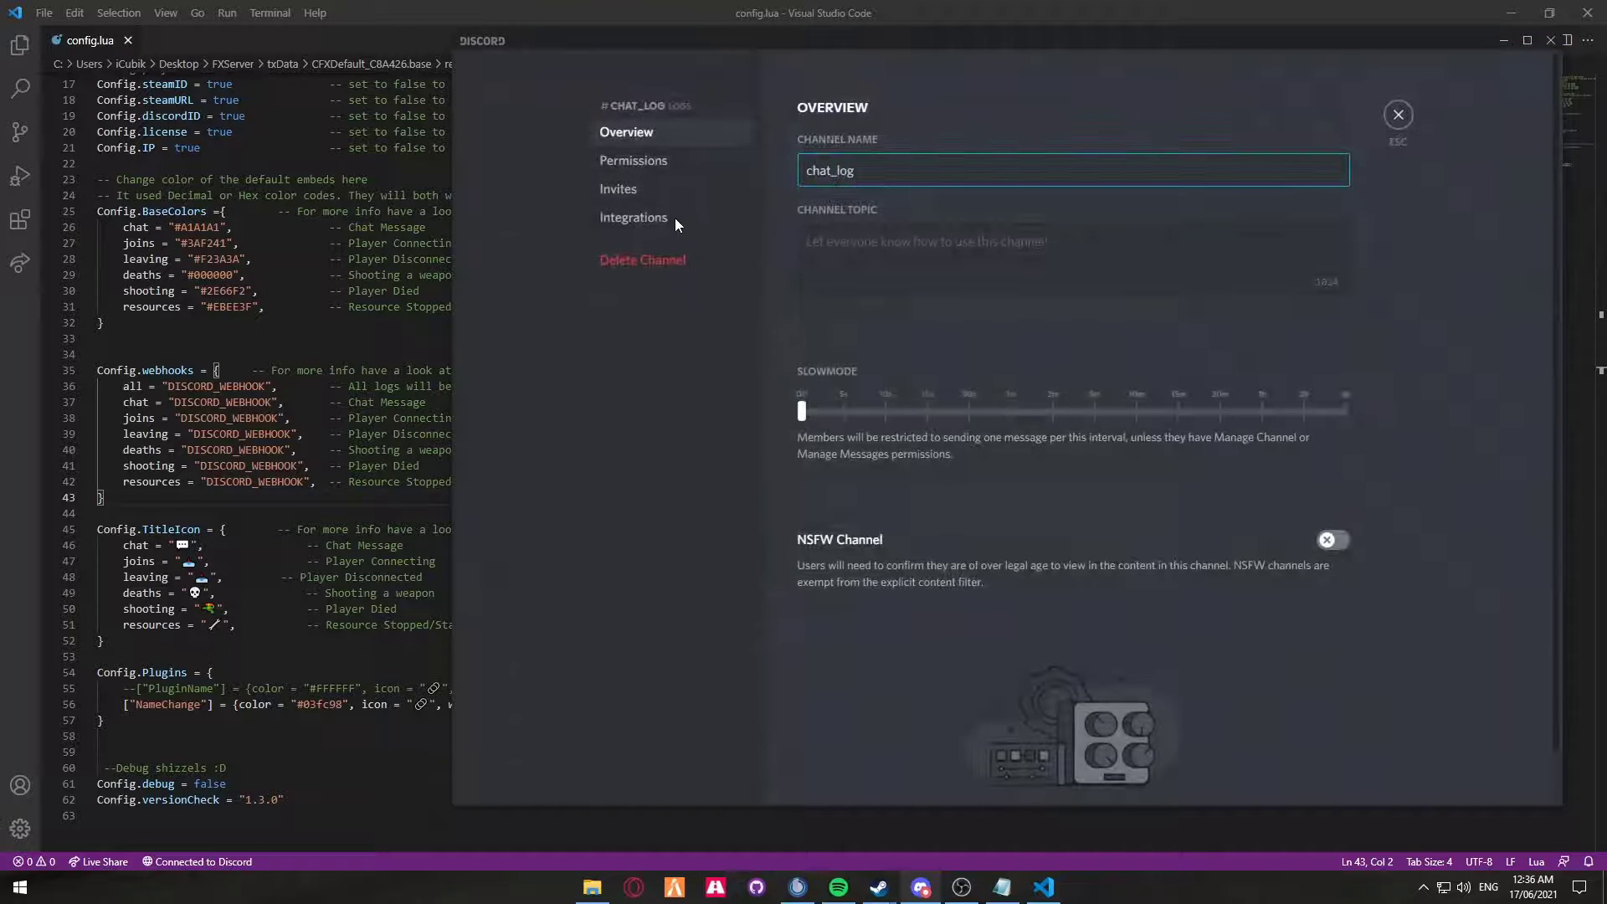
{"action": "left_click", "coordinate": [622, 221]}
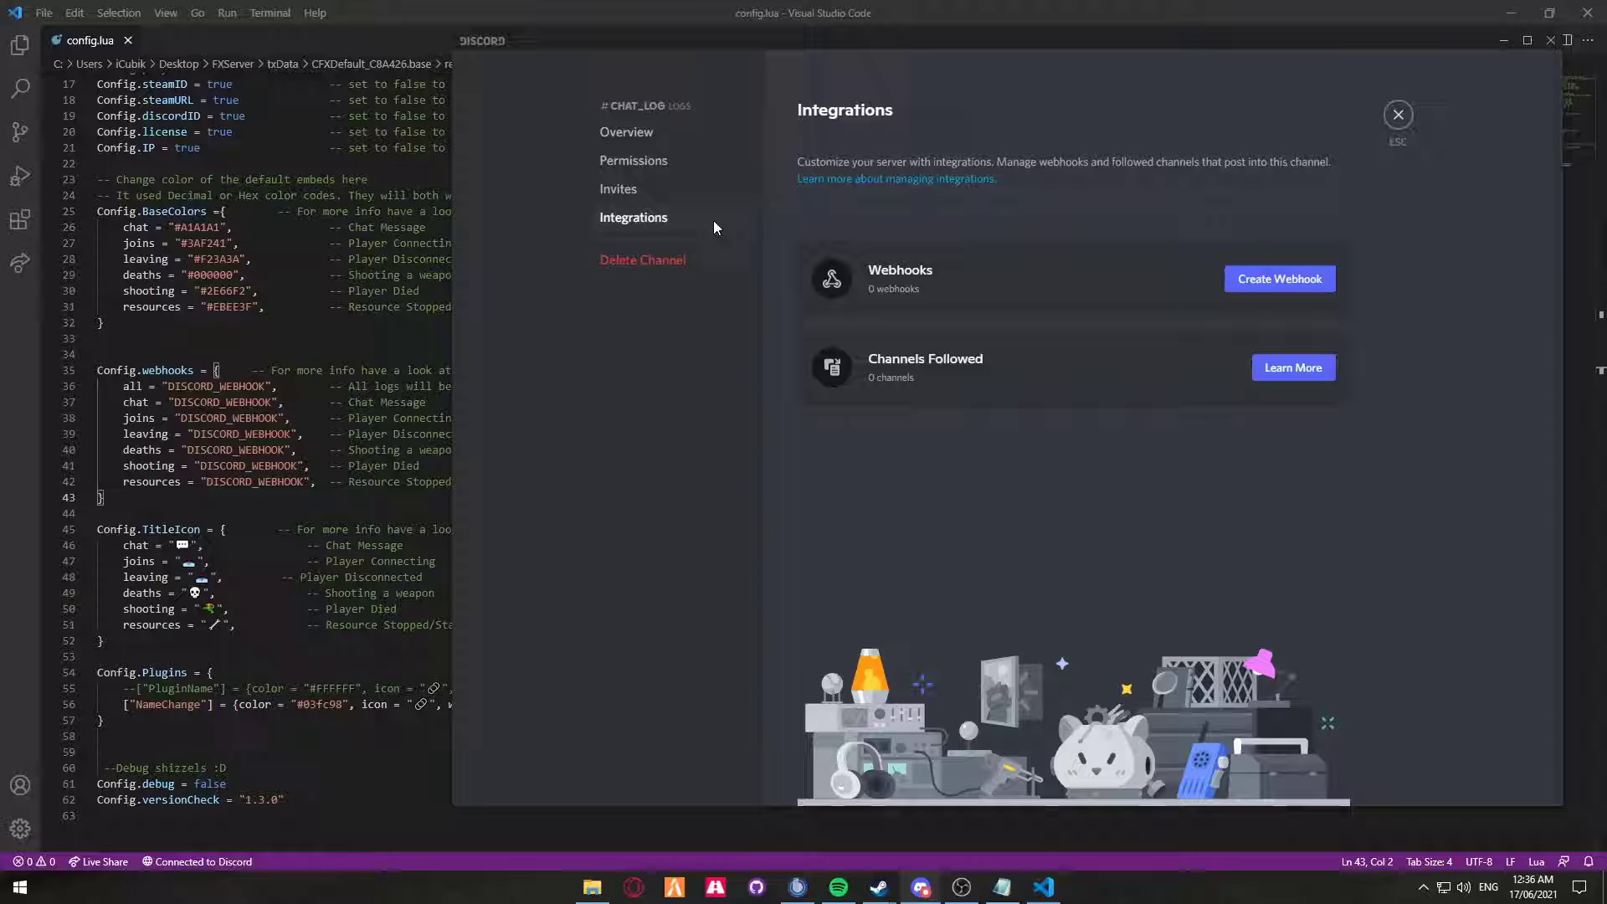
{"action": "left_click", "coordinate": [1272, 279]}
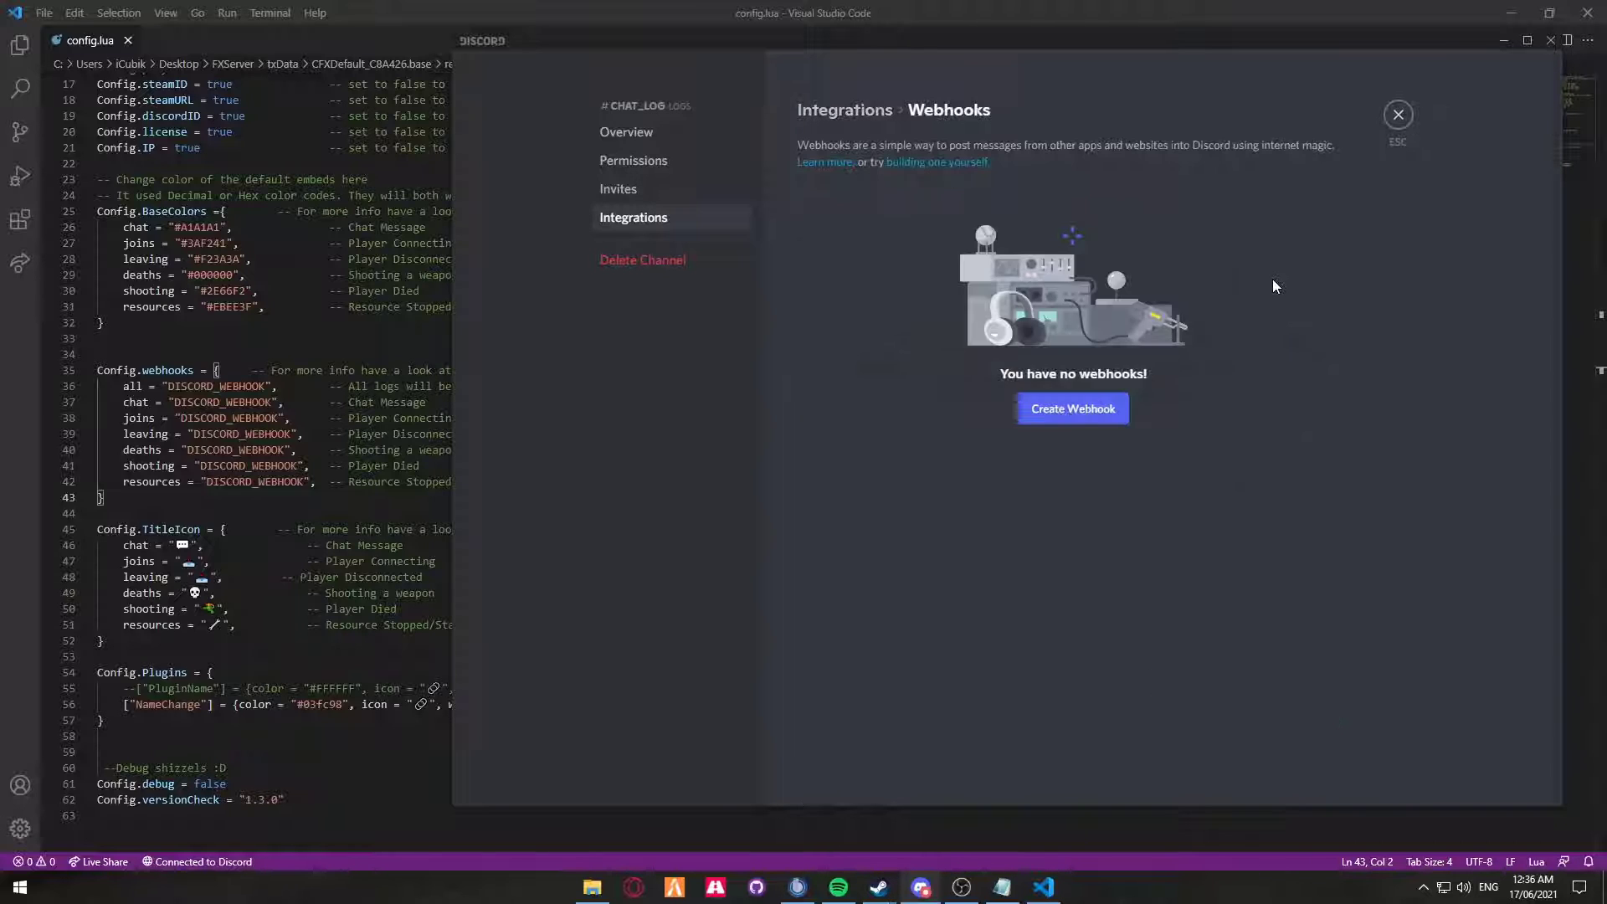
{"action": "left_click", "coordinate": [973, 512]}
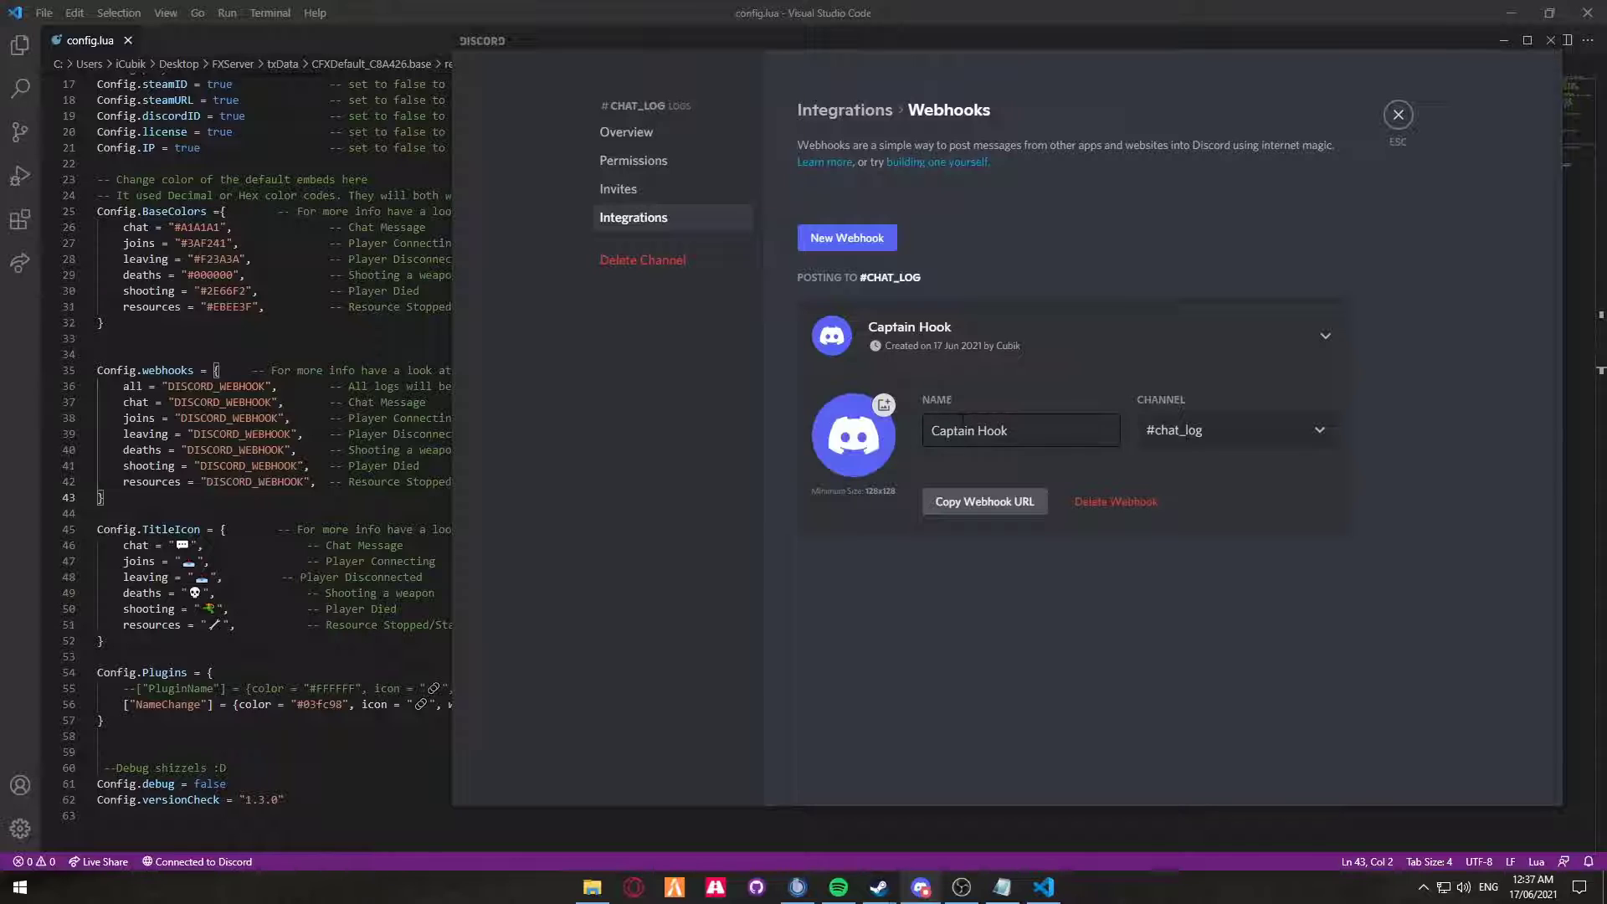
Replace the chat placeholder in the Config.webhooks block of config.lua with the copied chat_log webhook URL, switching to Visual Studio Code
{"action": "scroll", "coordinate": [251, 418], "scroll_direction": "up", "scroll_amount": 5}
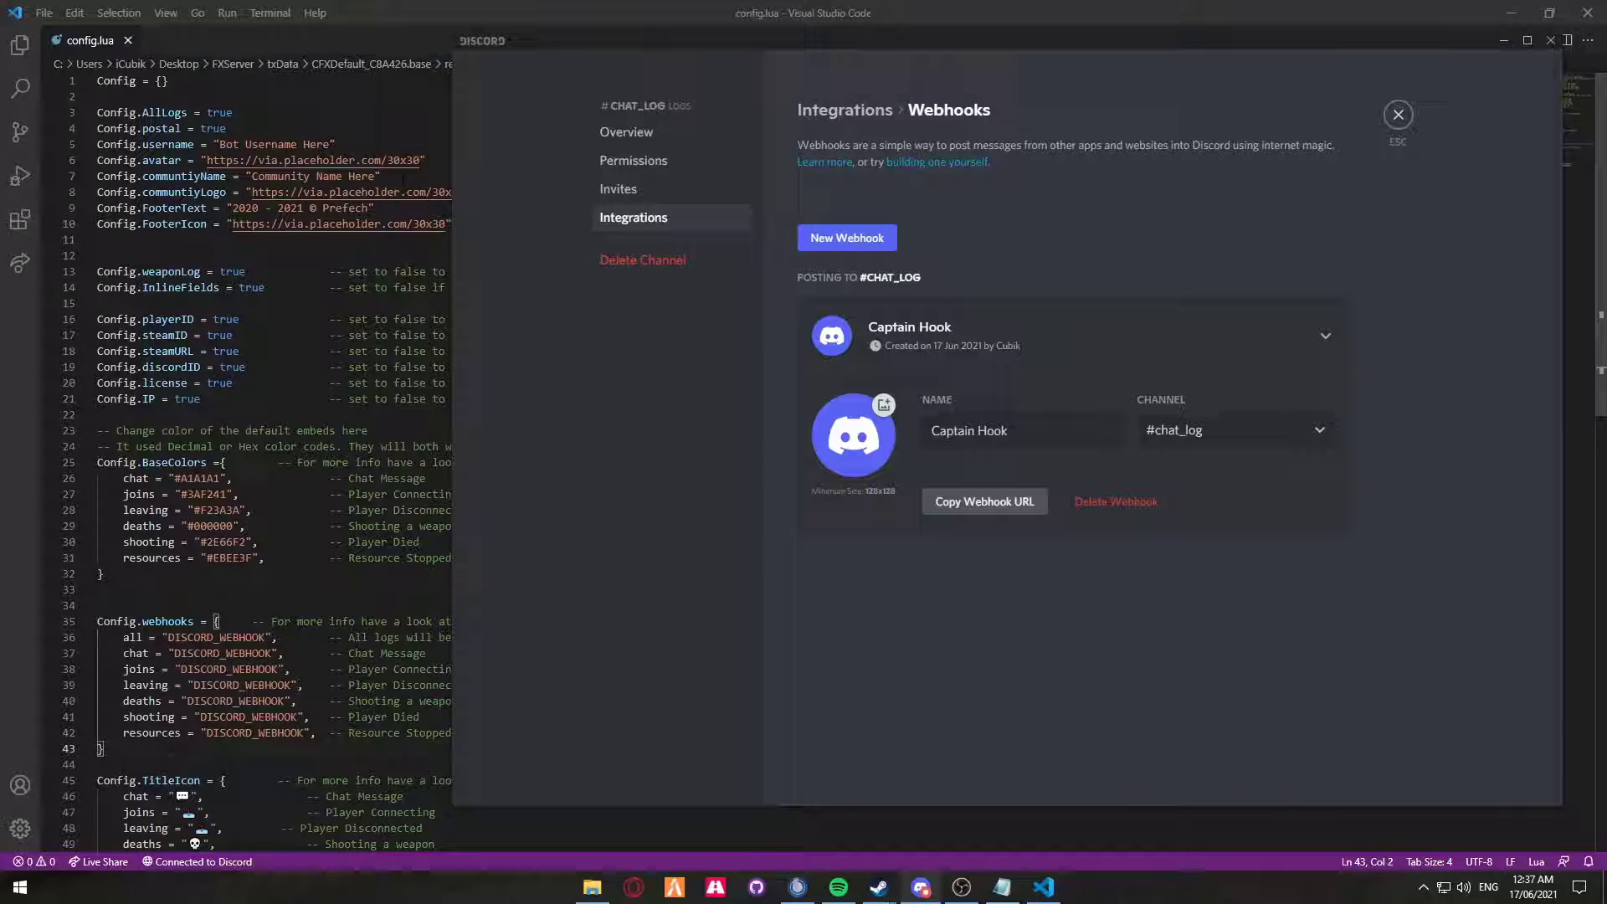
{"action": "scroll", "coordinate": [251, 418], "scroll_direction": "down", "scroll_amount": 5}
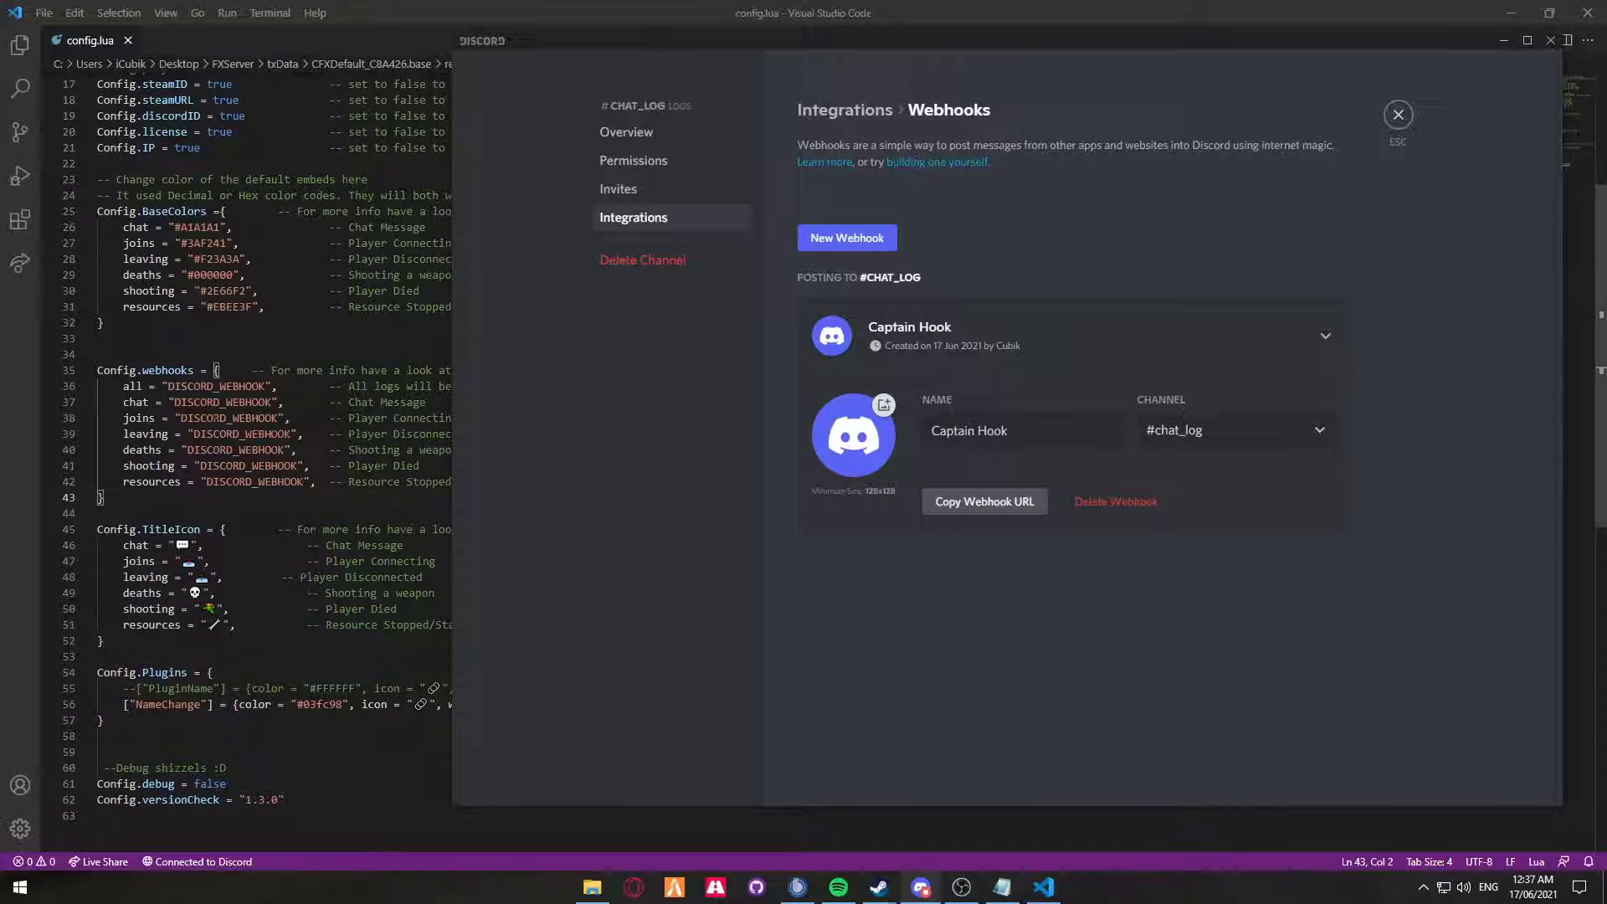
{"action": "double_click", "coordinate": [272, 402]}
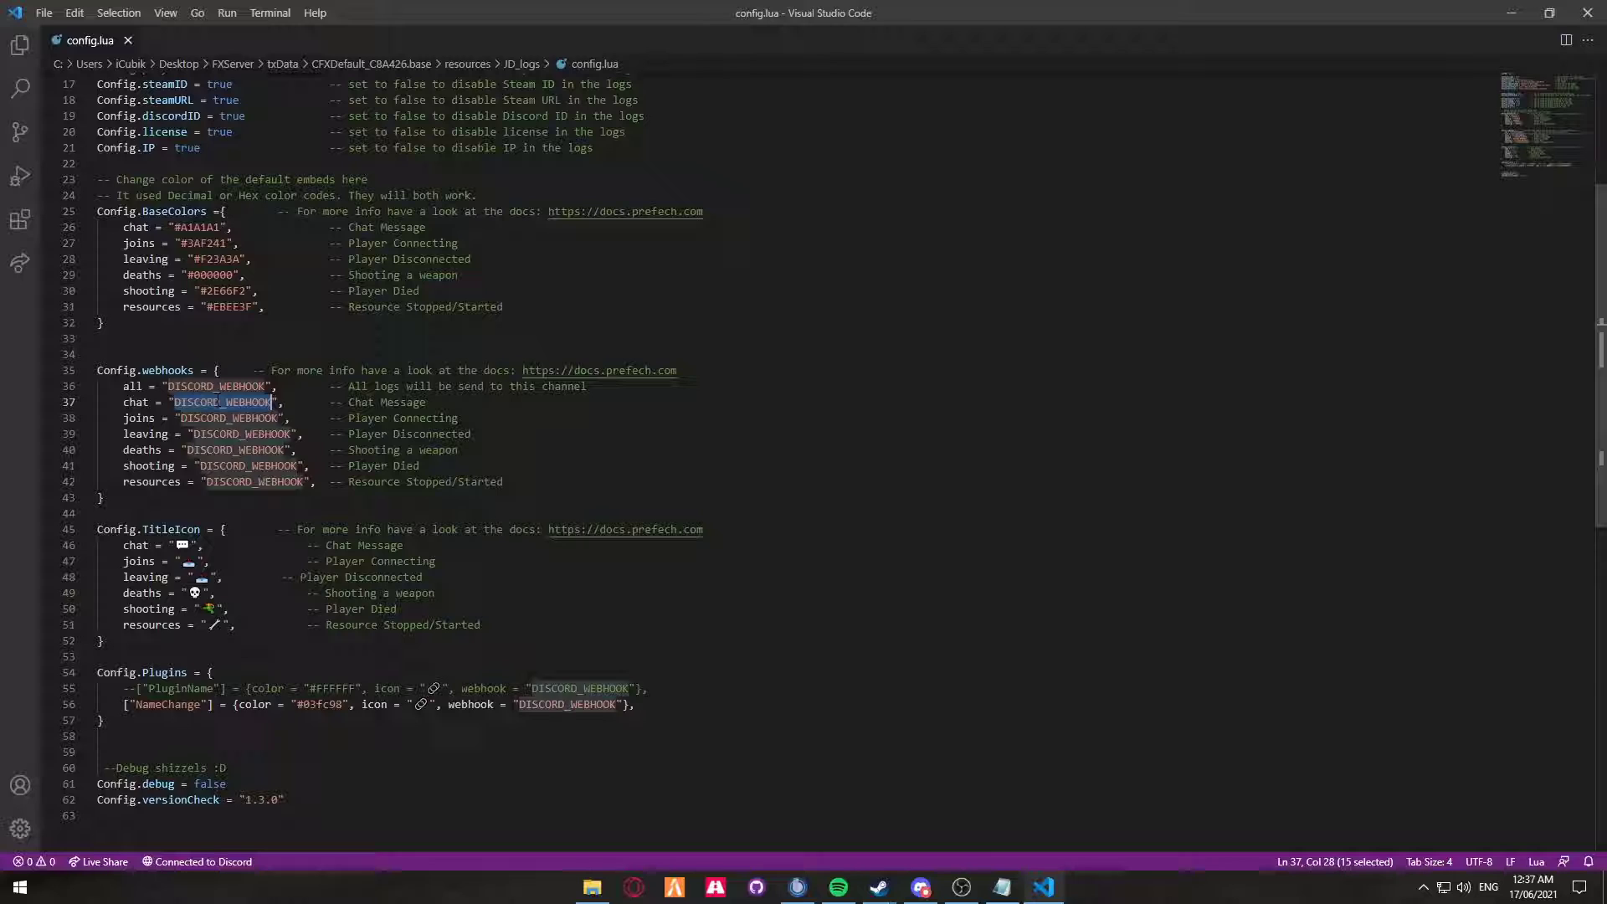
{"action": "key", "text": "ctrl+v"}
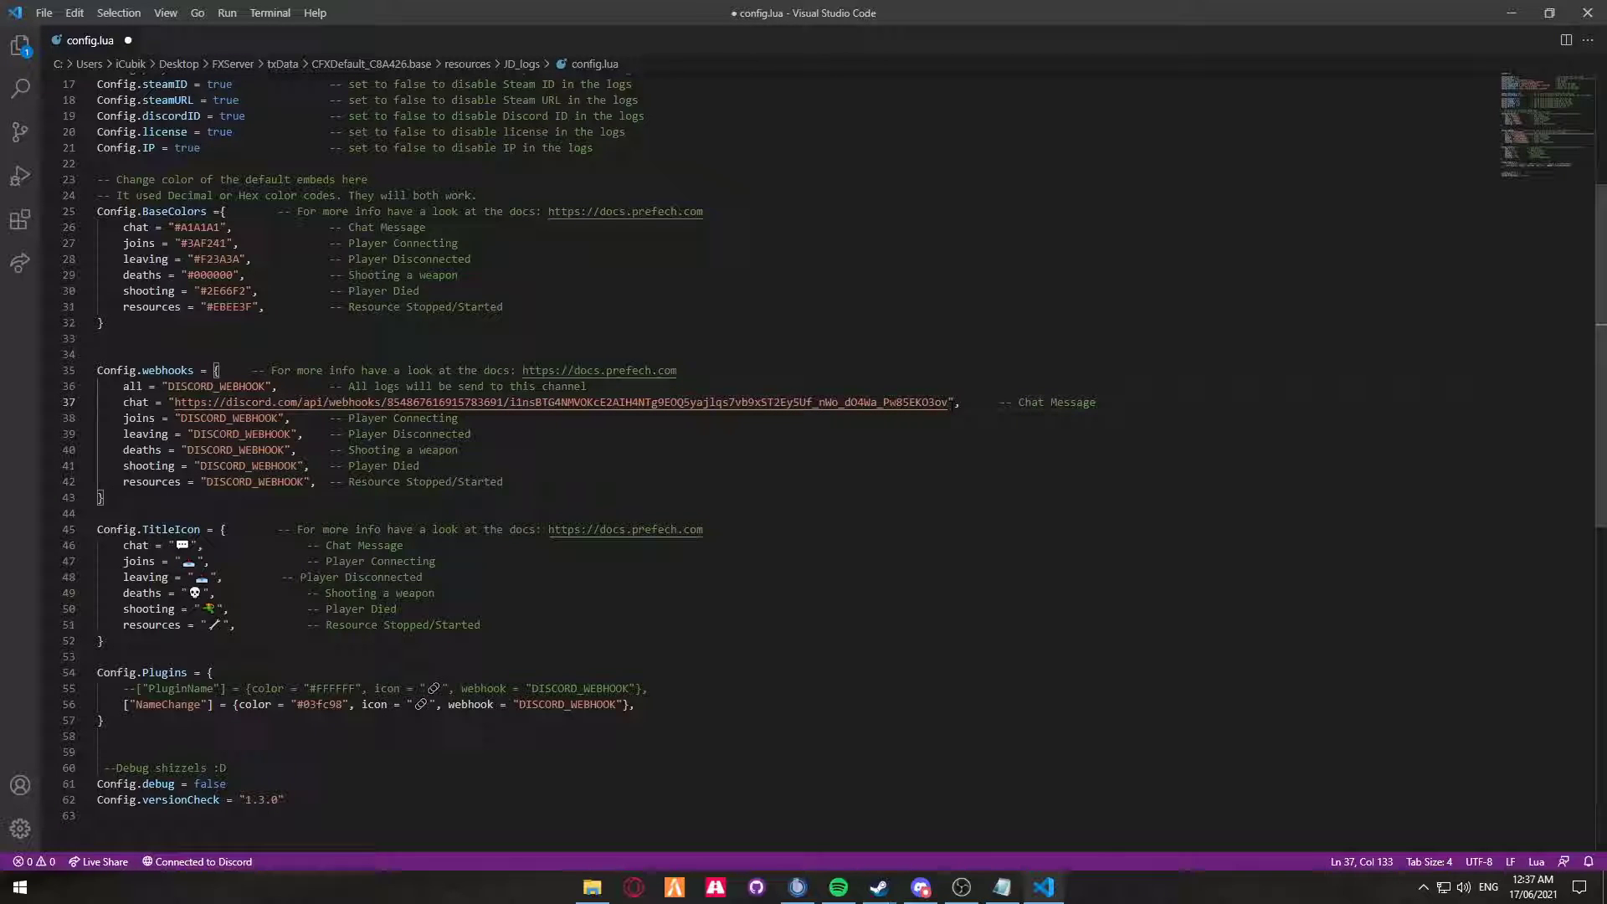
Switch to Discord and create a text channel named join_log in the Logs category
{"action": "left_click", "coordinate": [920, 887]}
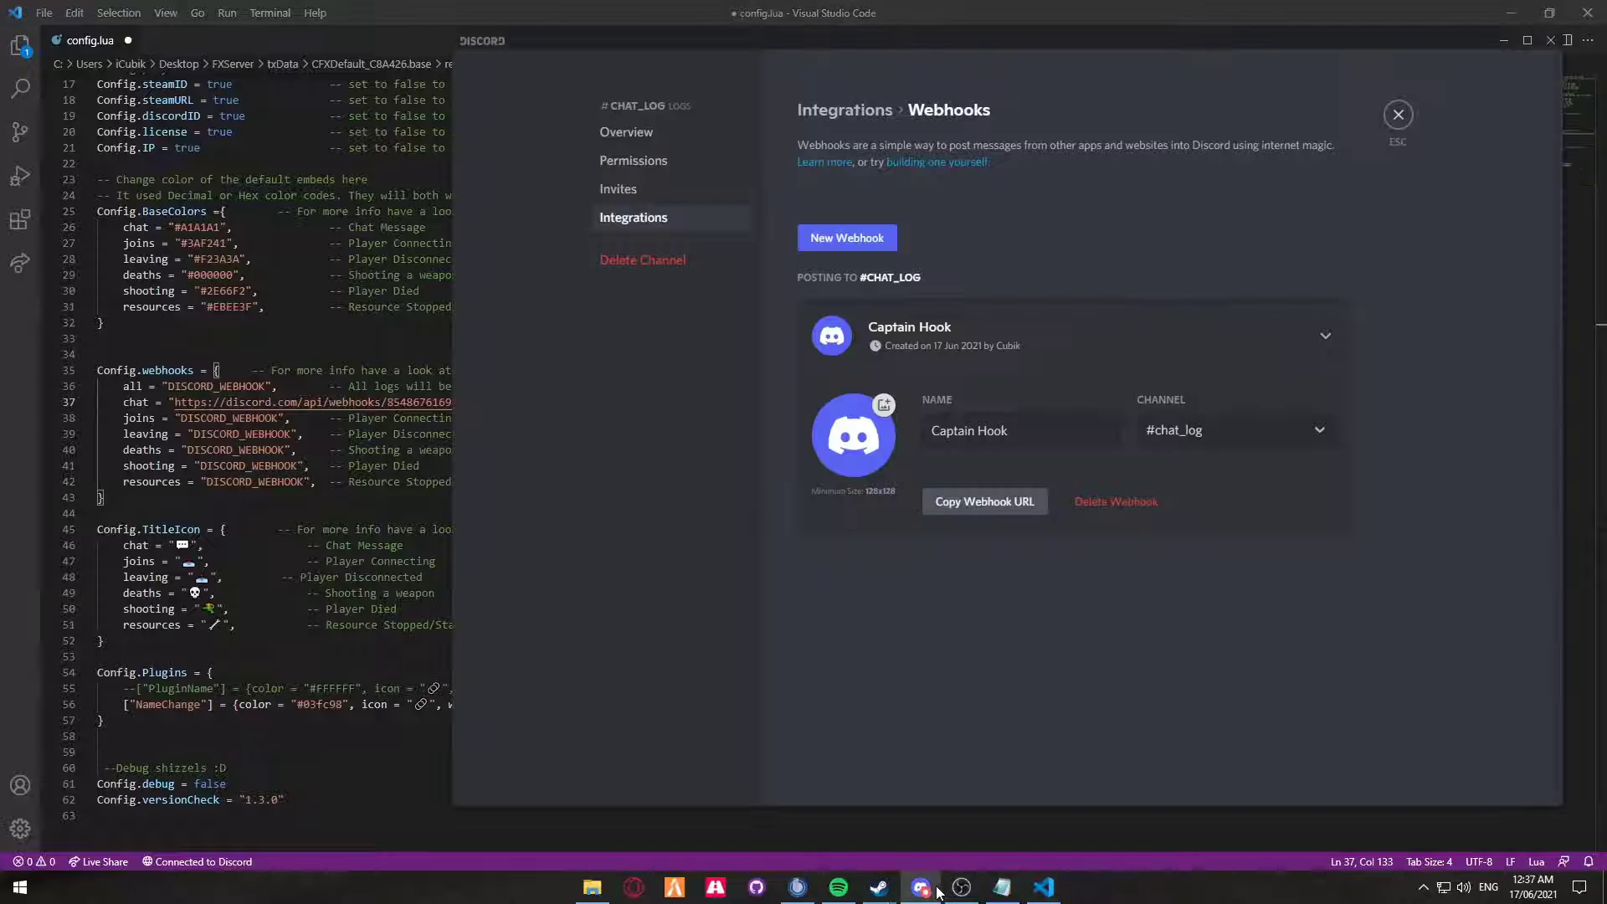
{"action": "left_click", "coordinate": [1398, 115]}
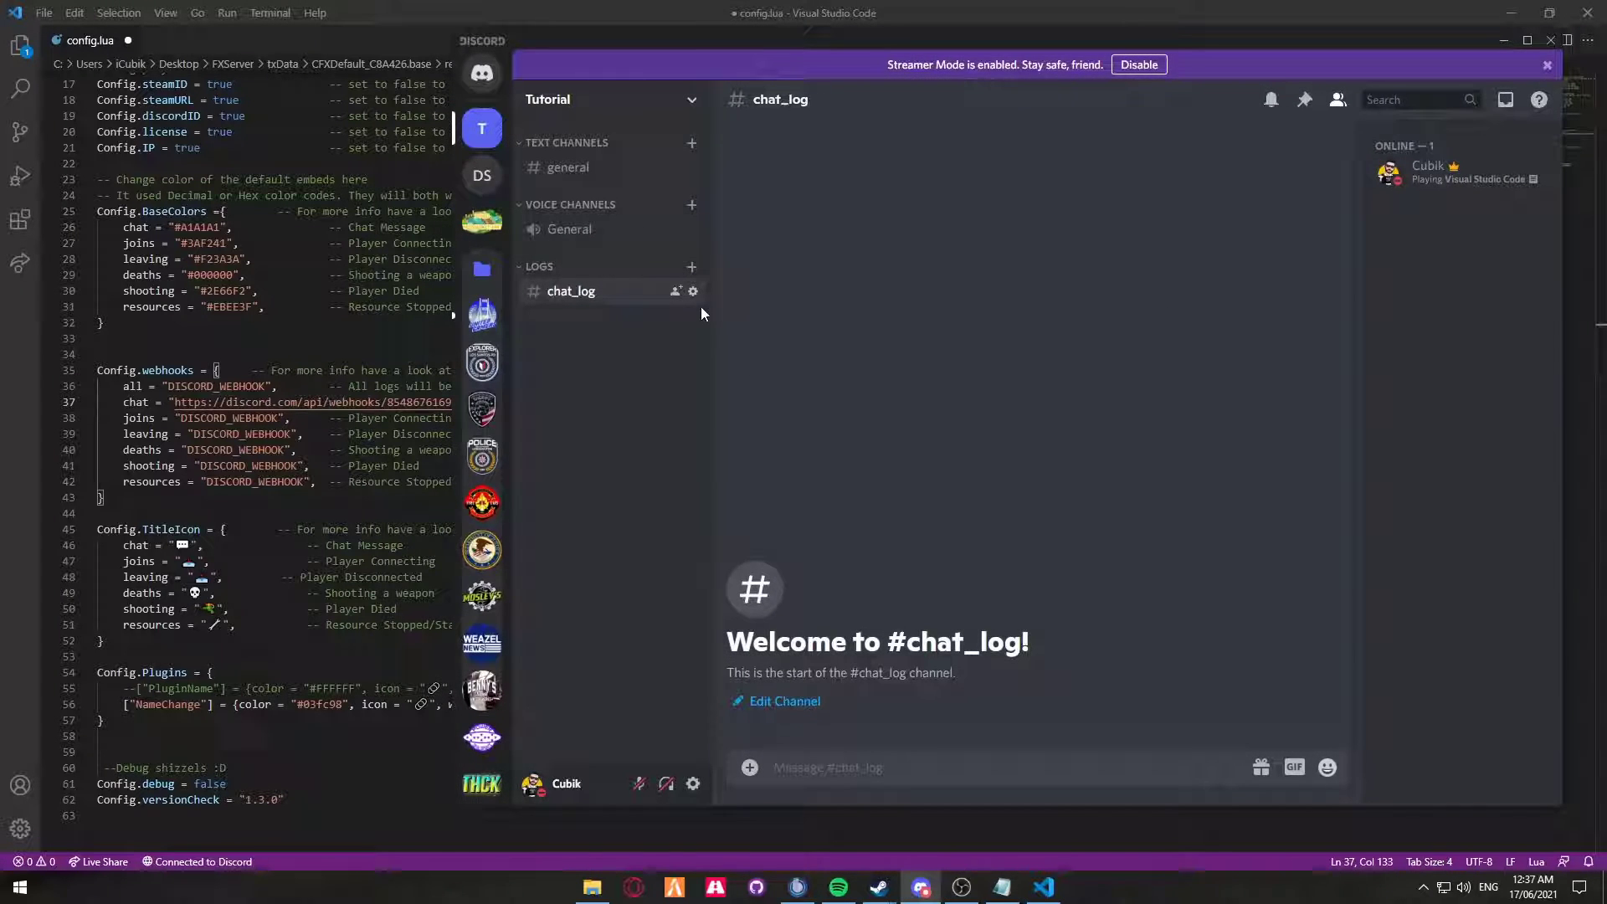
{"action": "left_click", "coordinate": [691, 267]}
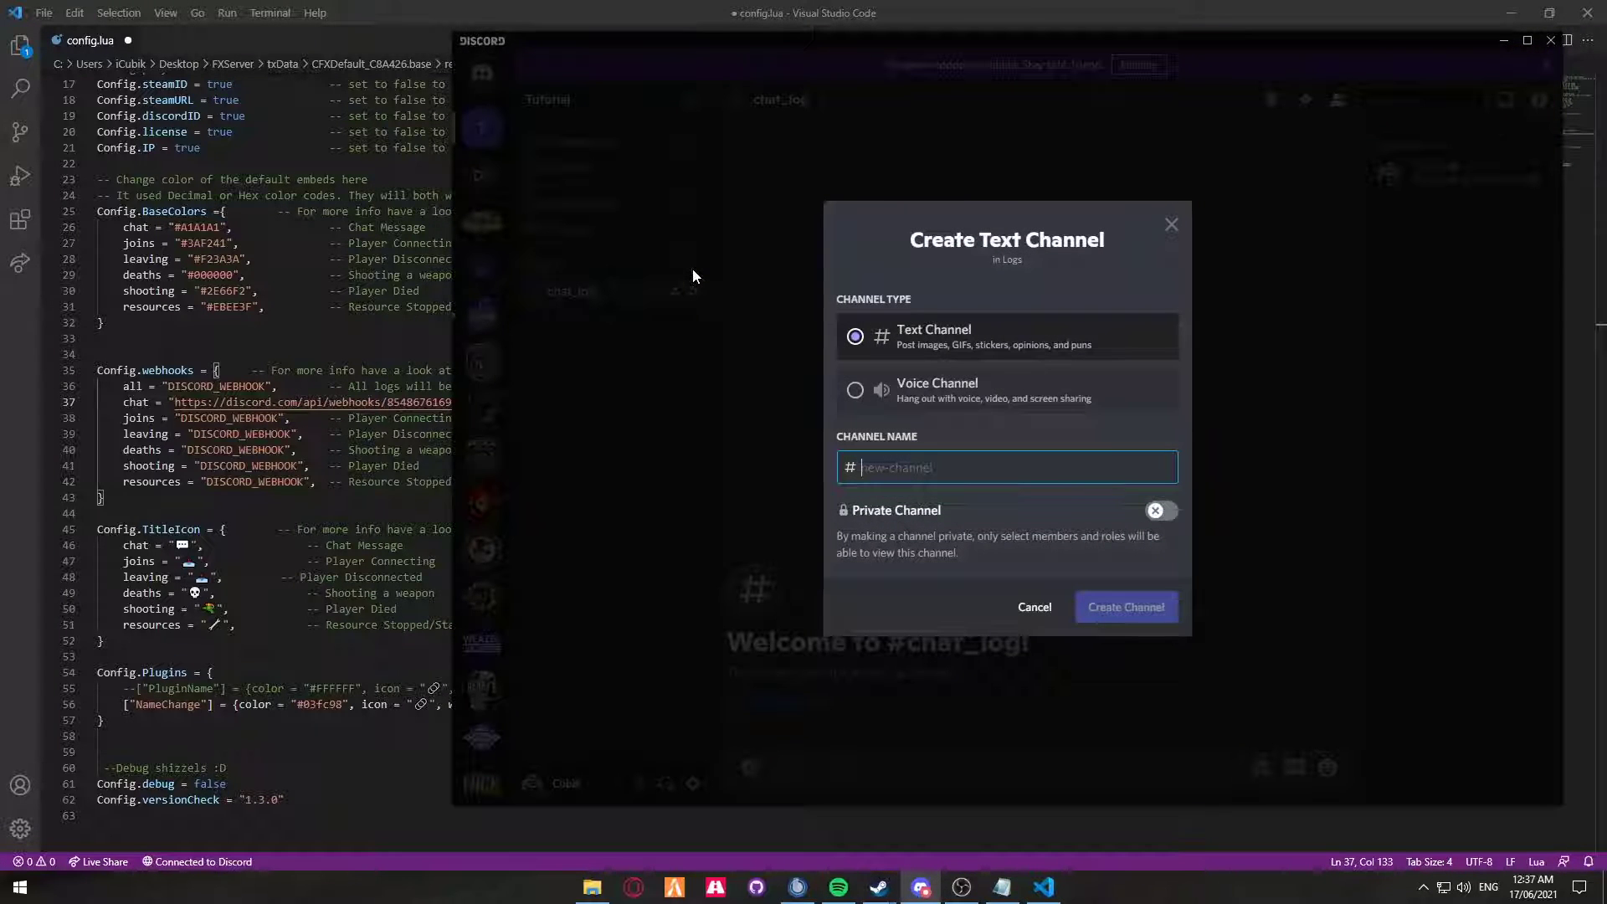
{"action": "type", "text": "join_l"}
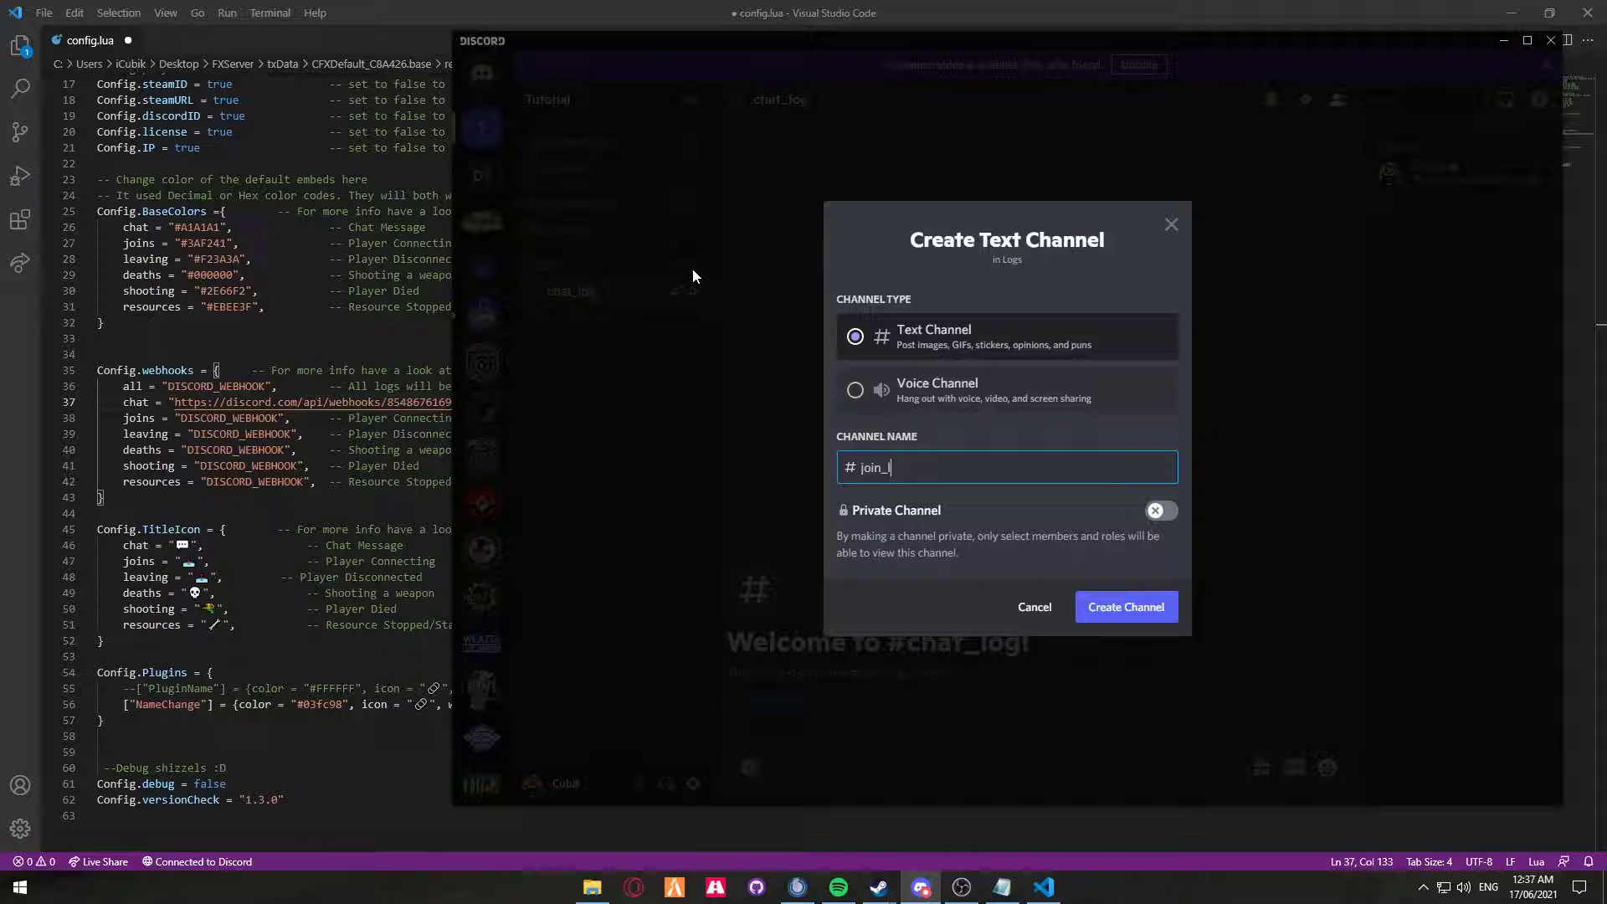
{"action": "type", "text": "og"}
{"action": "key", "text": "Return"}
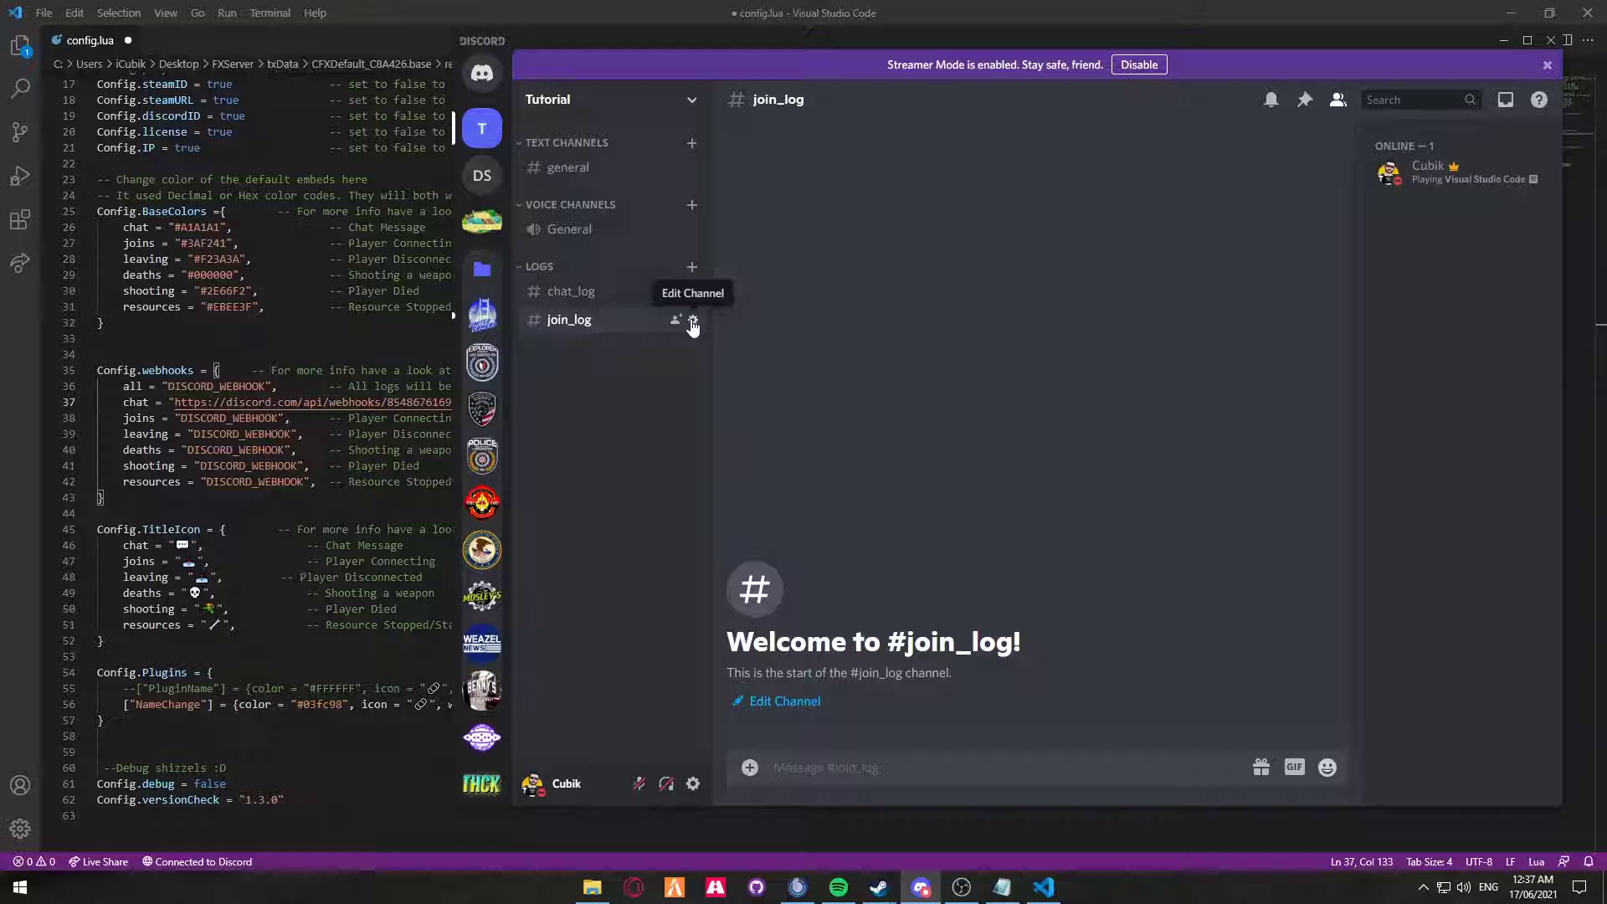
Create a webhook for the join_log channel and copy its URL
{"action": "left_click", "coordinate": [693, 323]}
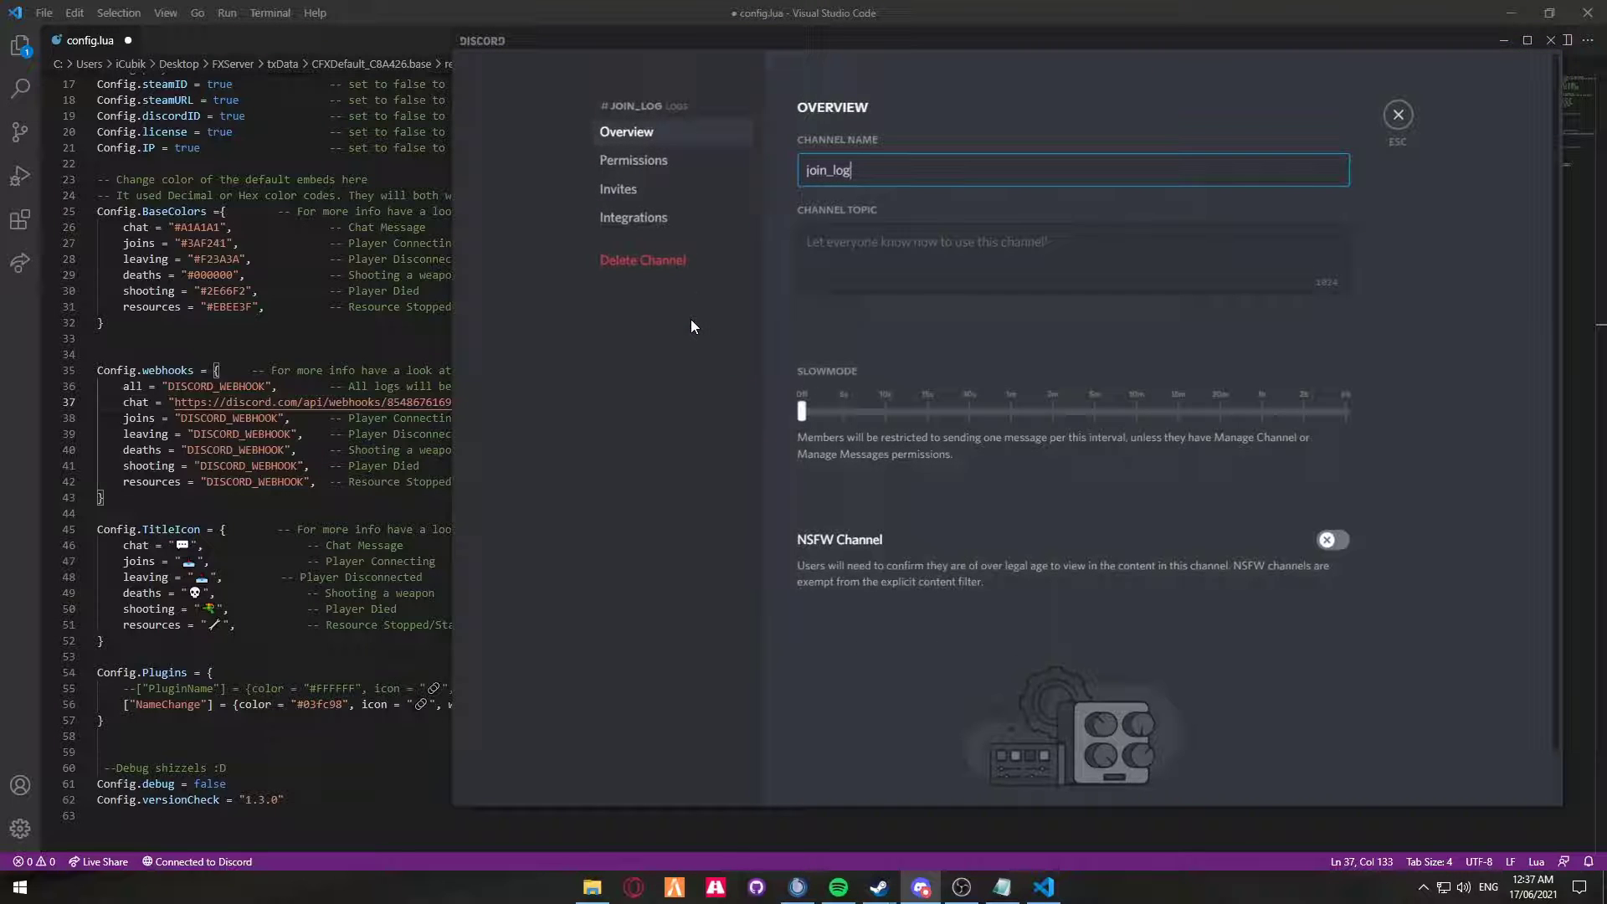
{"action": "left_click", "coordinate": [650, 216]}
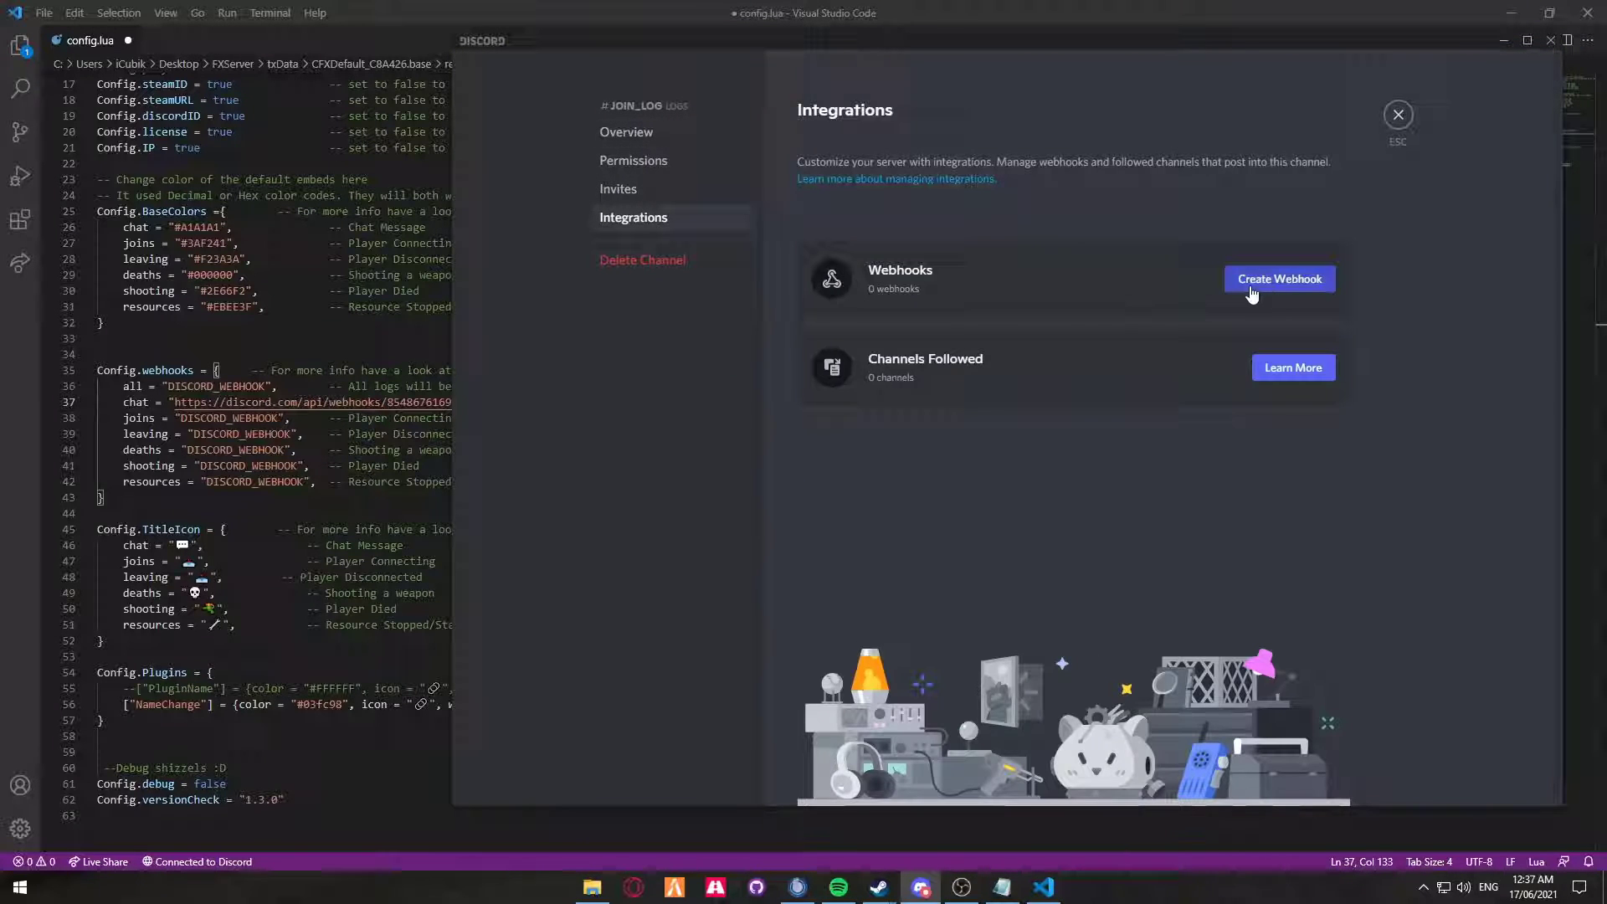
{"action": "left_click", "coordinate": [1279, 280]}
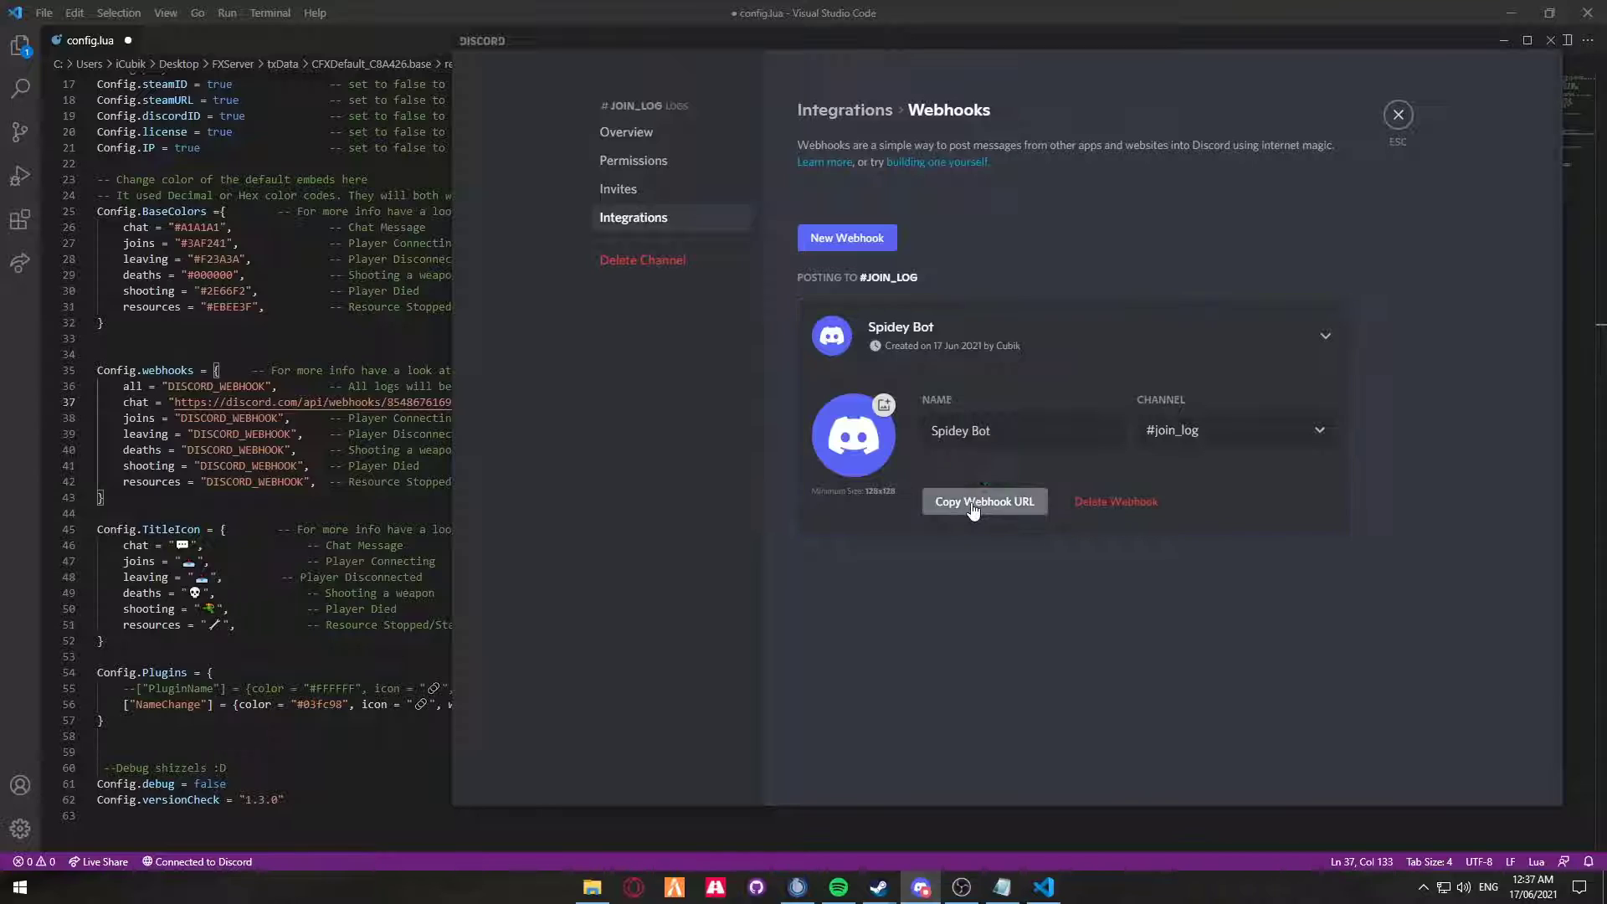
{"action": "left_click", "coordinate": [971, 503]}
In Visual Studio Code, paste the join_log webhook URL into both the joins and leaving entries of Config.webhooks and save config.lua
{"action": "double_click", "coordinate": [231, 418]}
{"action": "key", "text": "ctrl+v"}
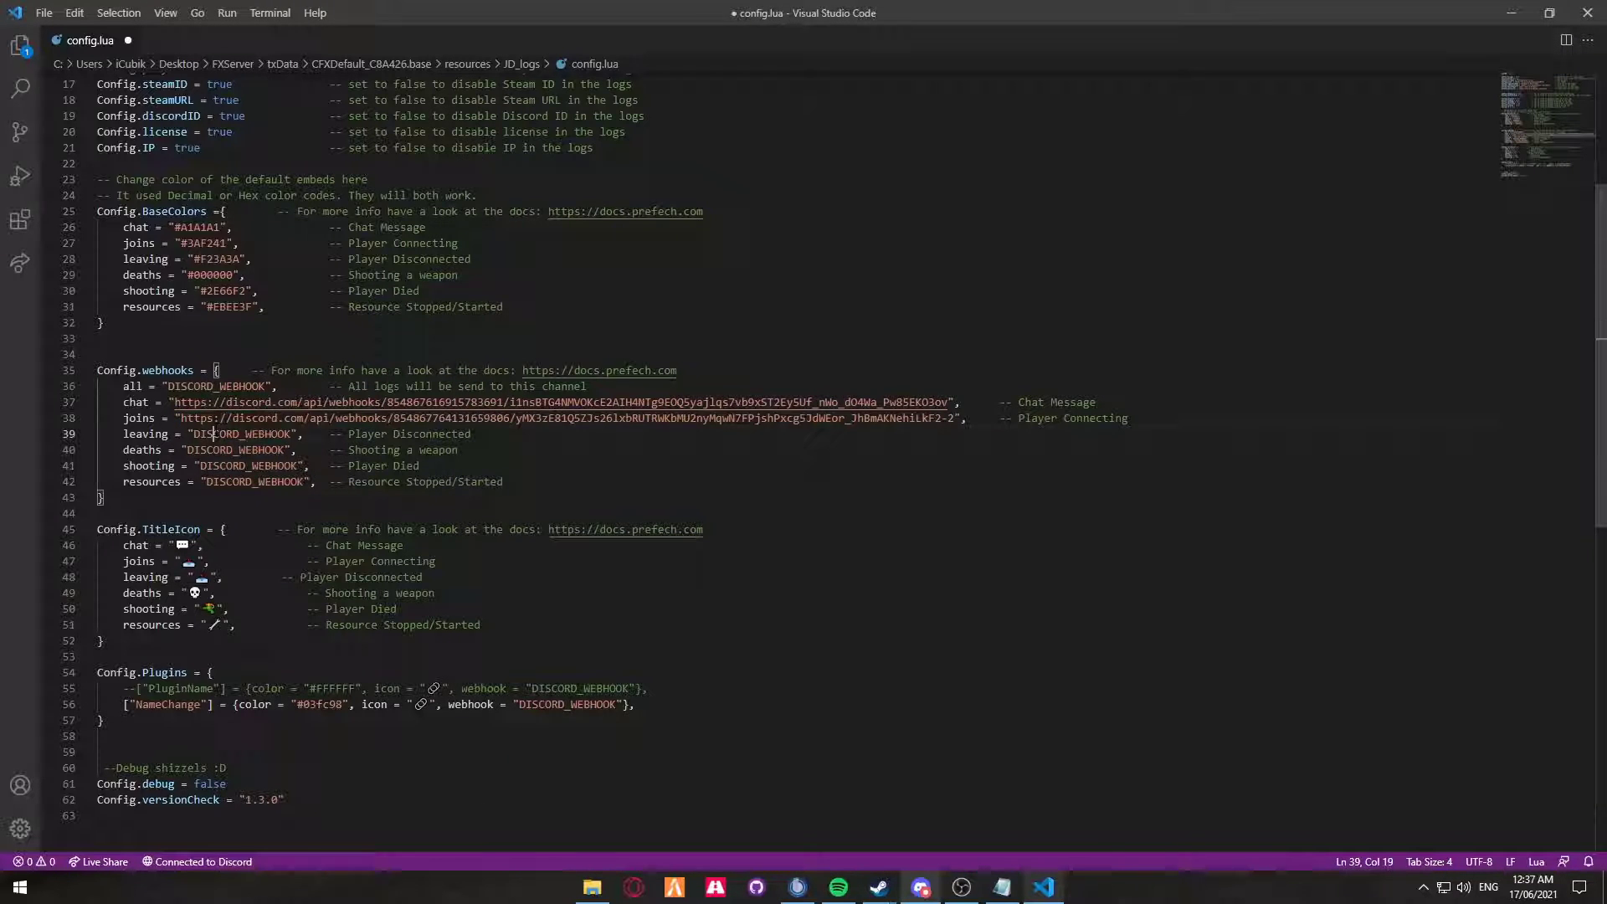
{"action": "double_click", "coordinate": [240, 433]}
{"action": "key", "text": "ctrl+v"}
{"action": "key", "text": "ctrl+s"}
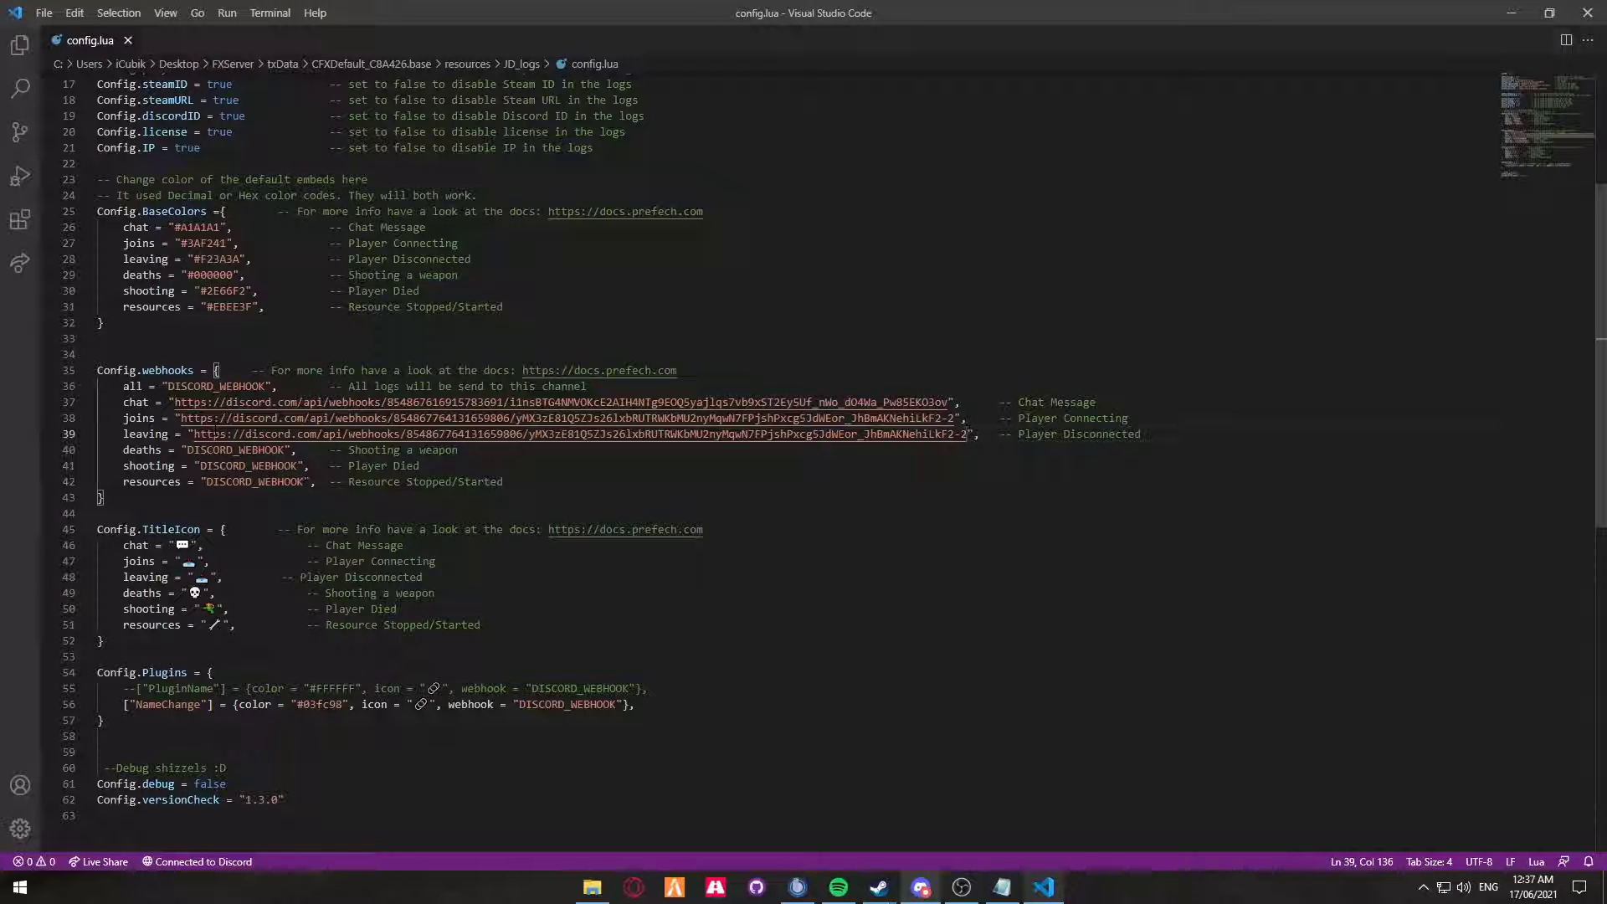
Switch to Discord and create a text channel named death_log in the Logs category
{"action": "left_click", "coordinate": [919, 885]}
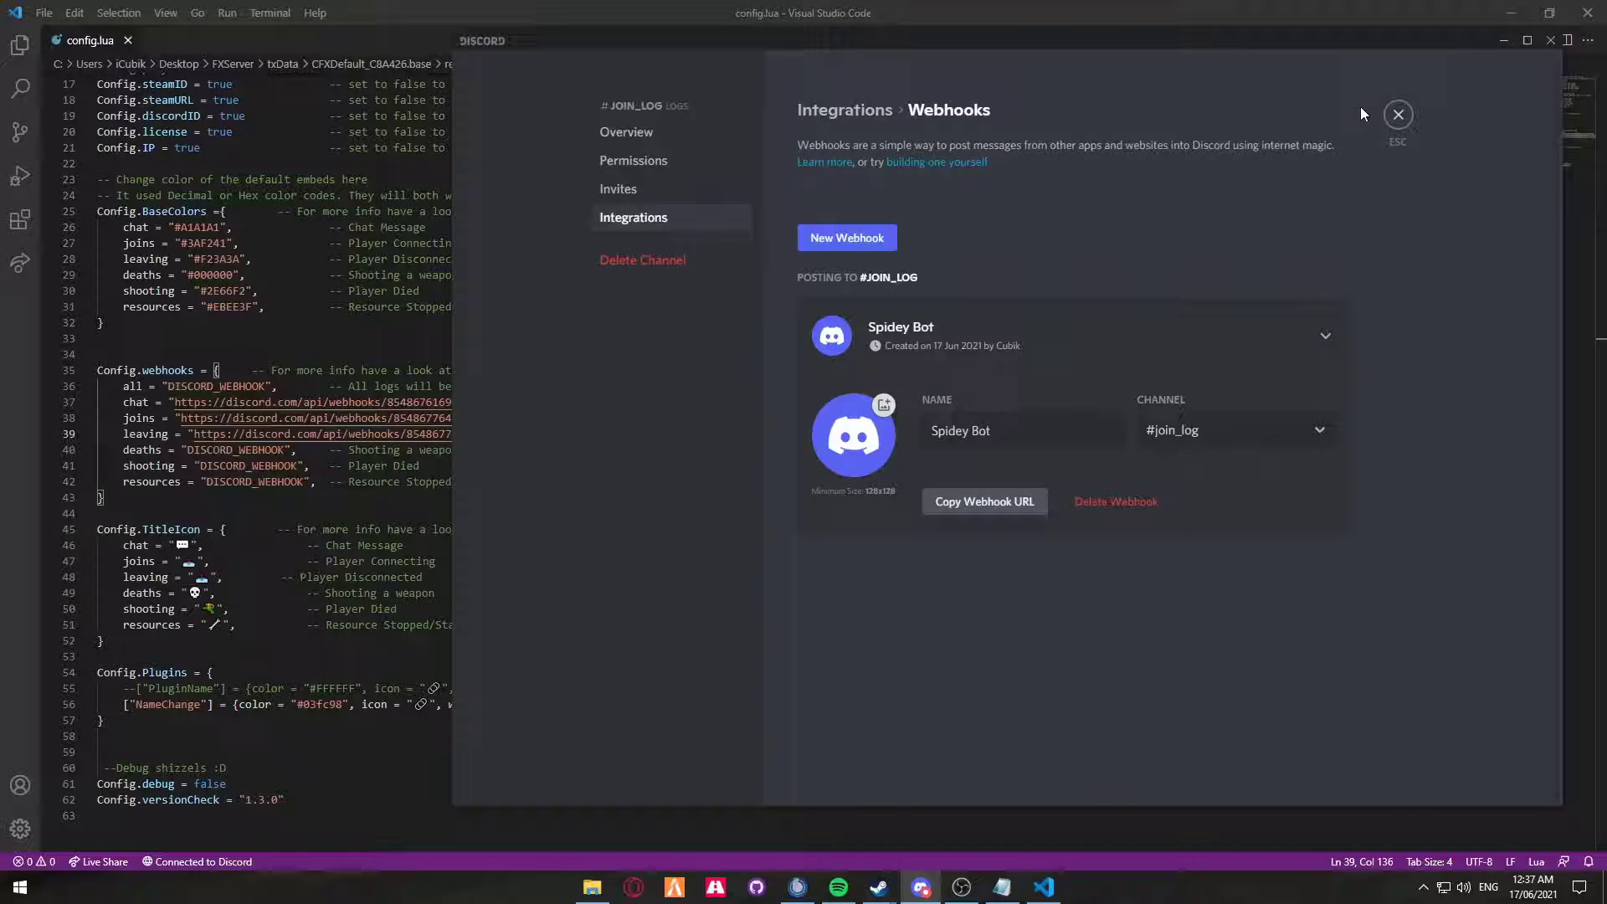
{"action": "left_click", "coordinate": [1386, 109]}
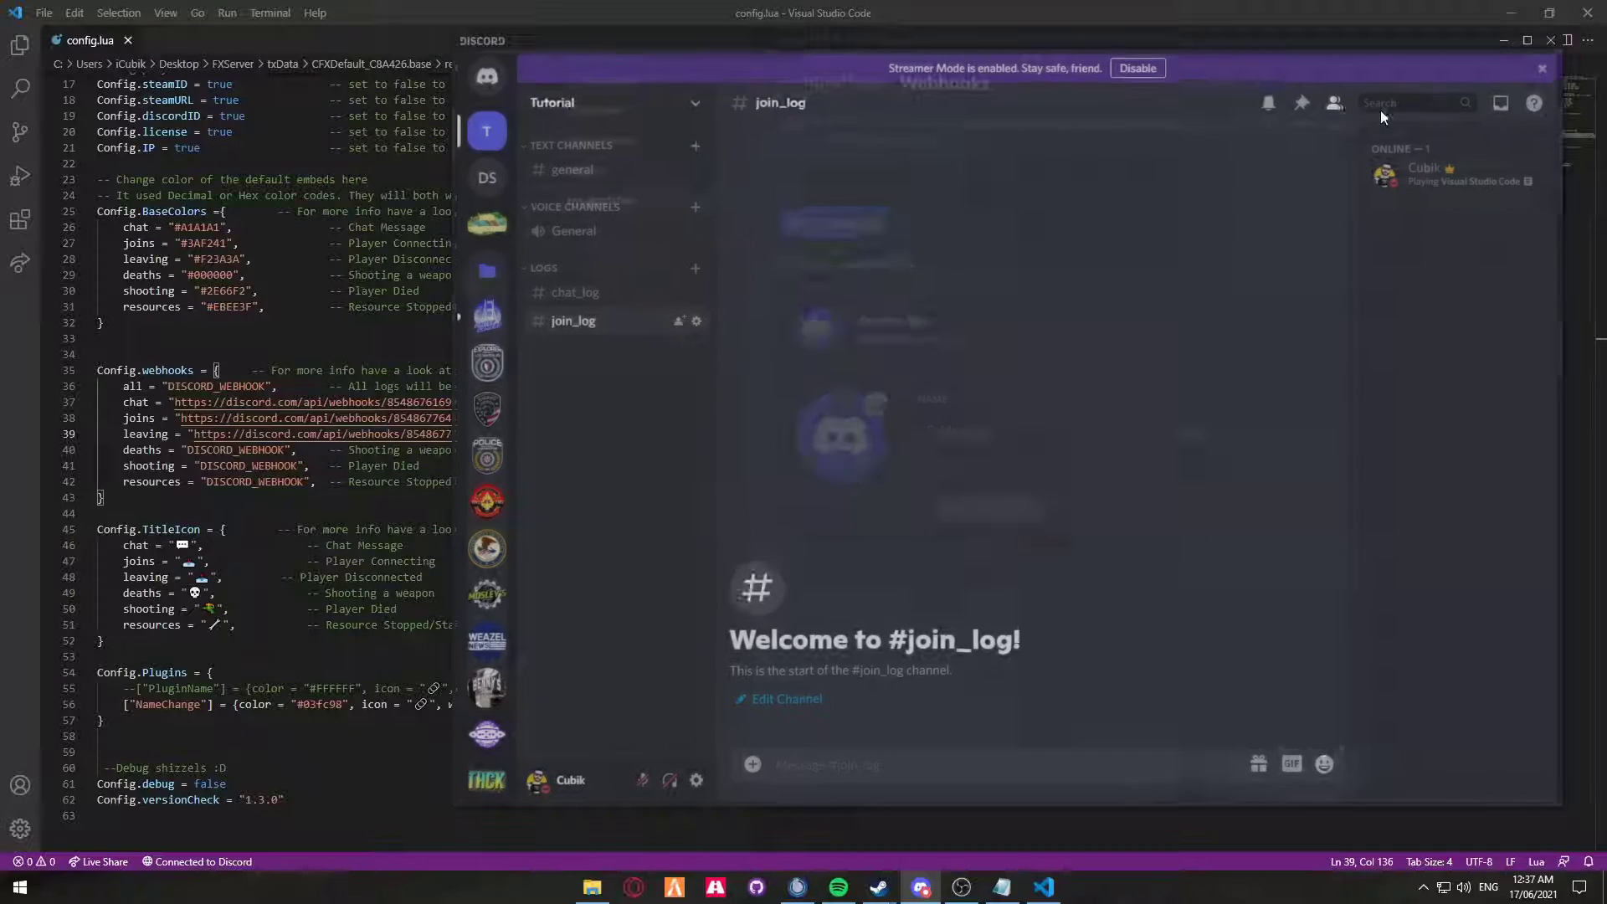
{"action": "left_click", "coordinate": [691, 266]}
{"action": "type", "text": "death_log"}
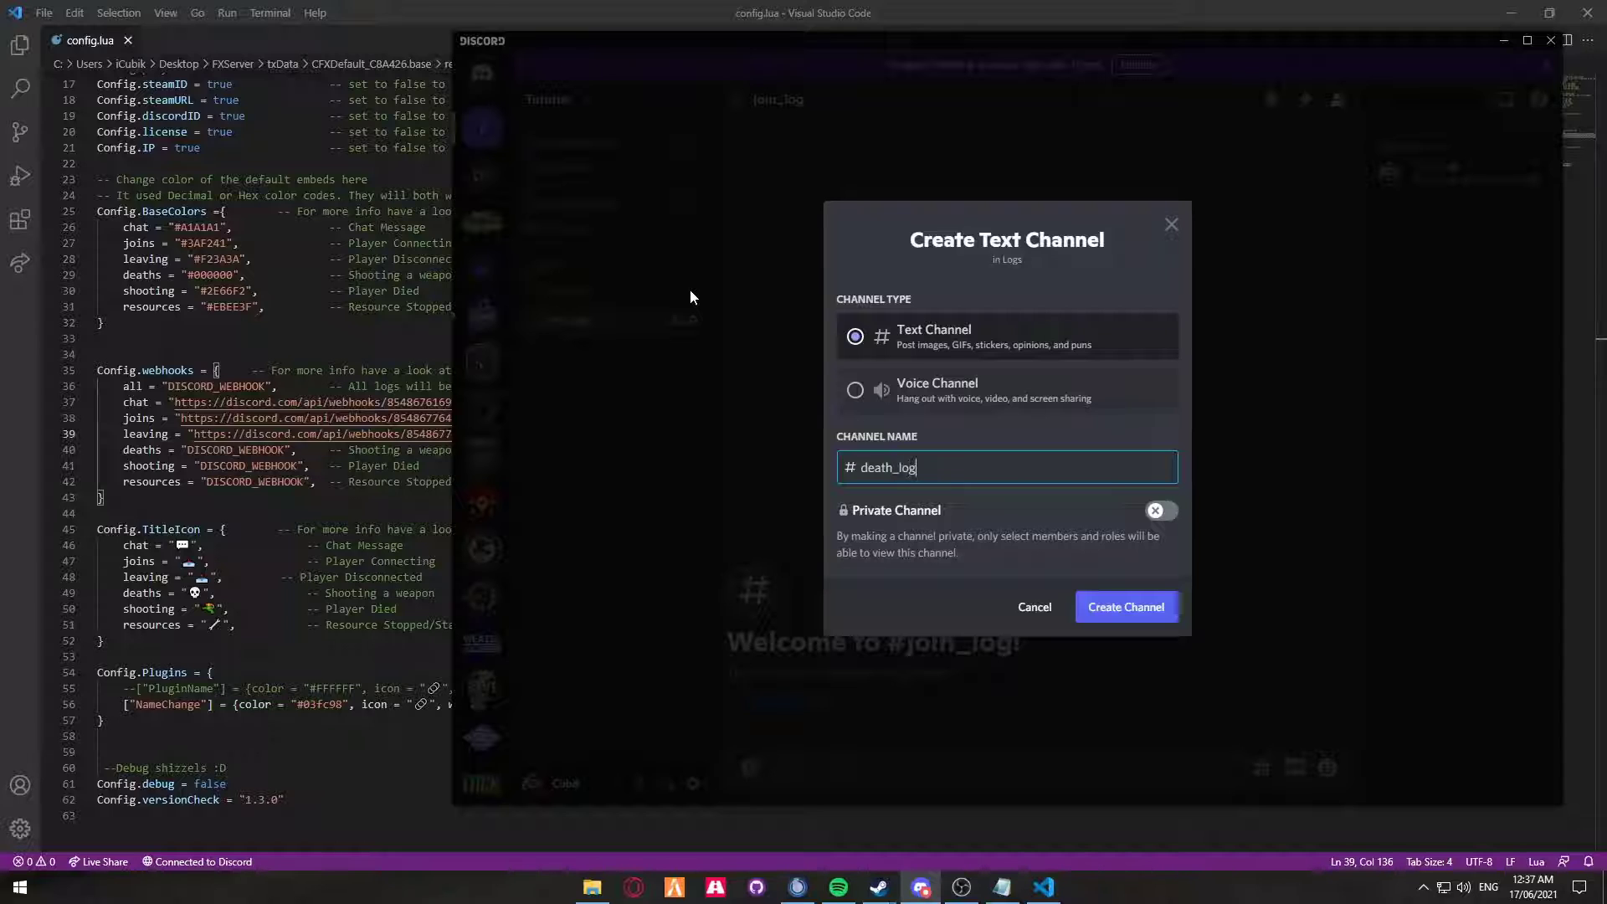
{"action": "key", "text": "Return"}
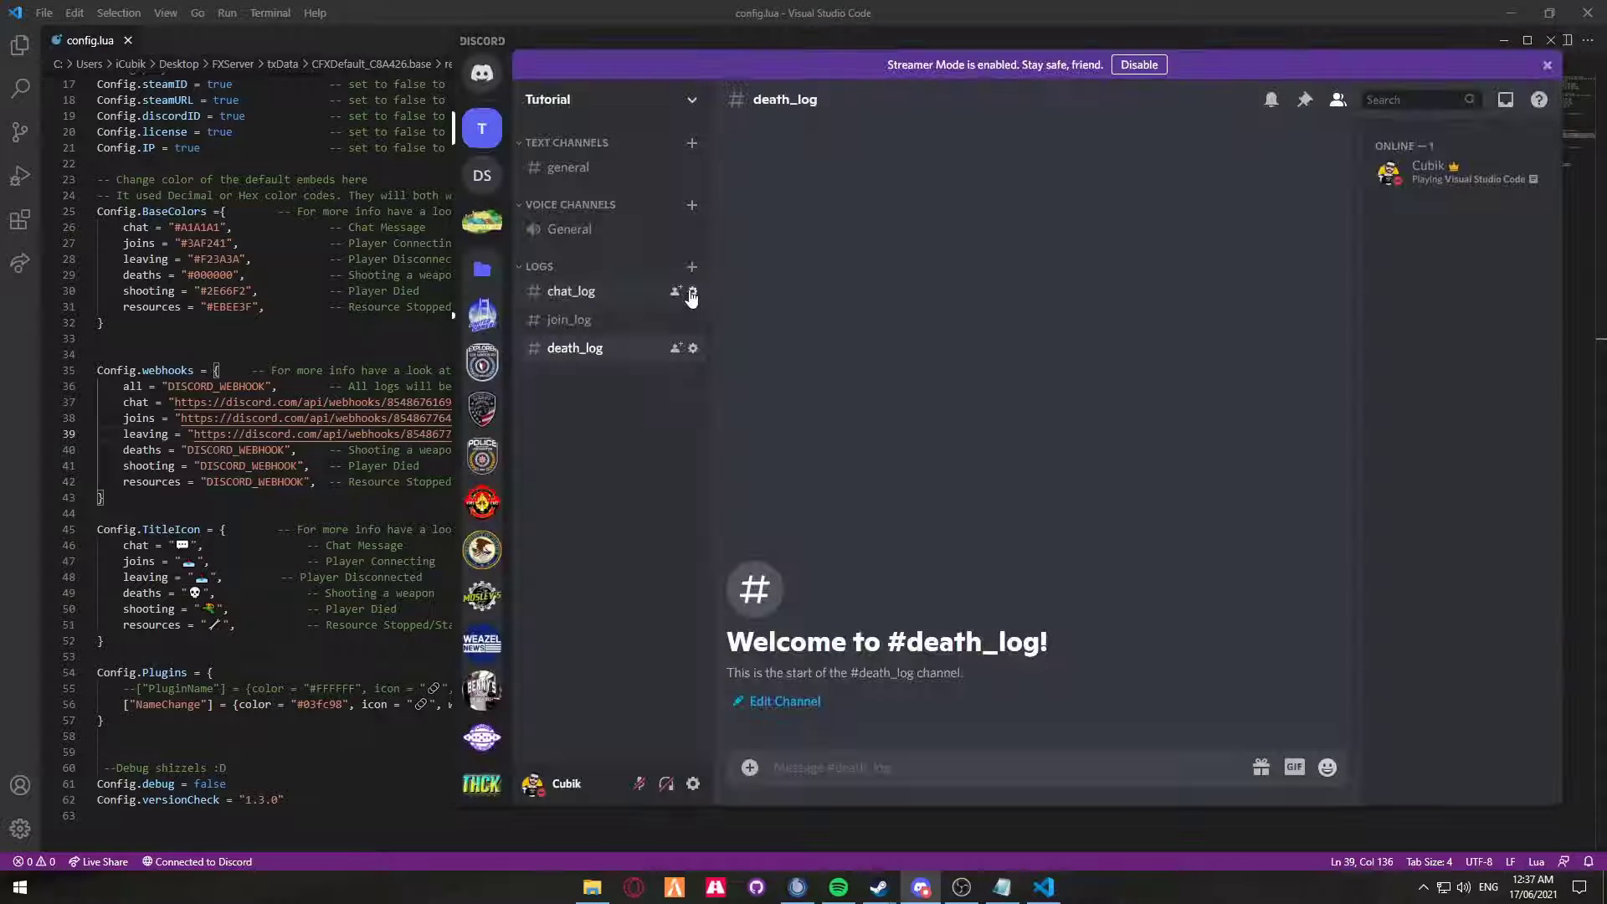
Create a webhook for the death_log channel and paste its URL into the deaths entry of Config.webhooks in Visual Studio Code
{"action": "left_click", "coordinate": [694, 349]}
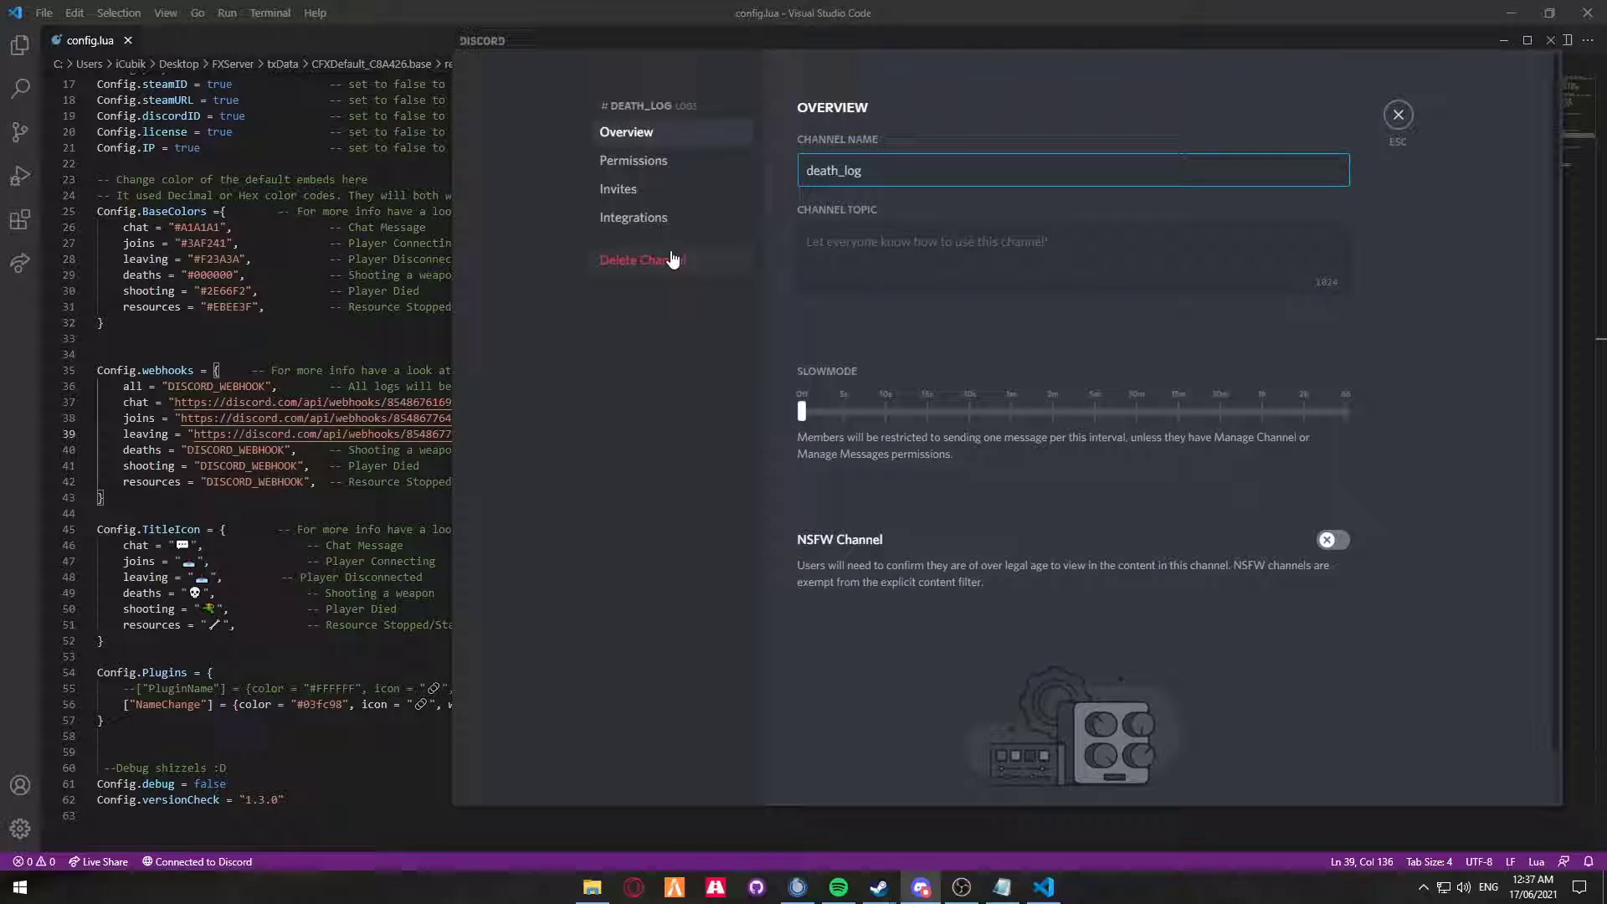
{"action": "left_click", "coordinate": [668, 225]}
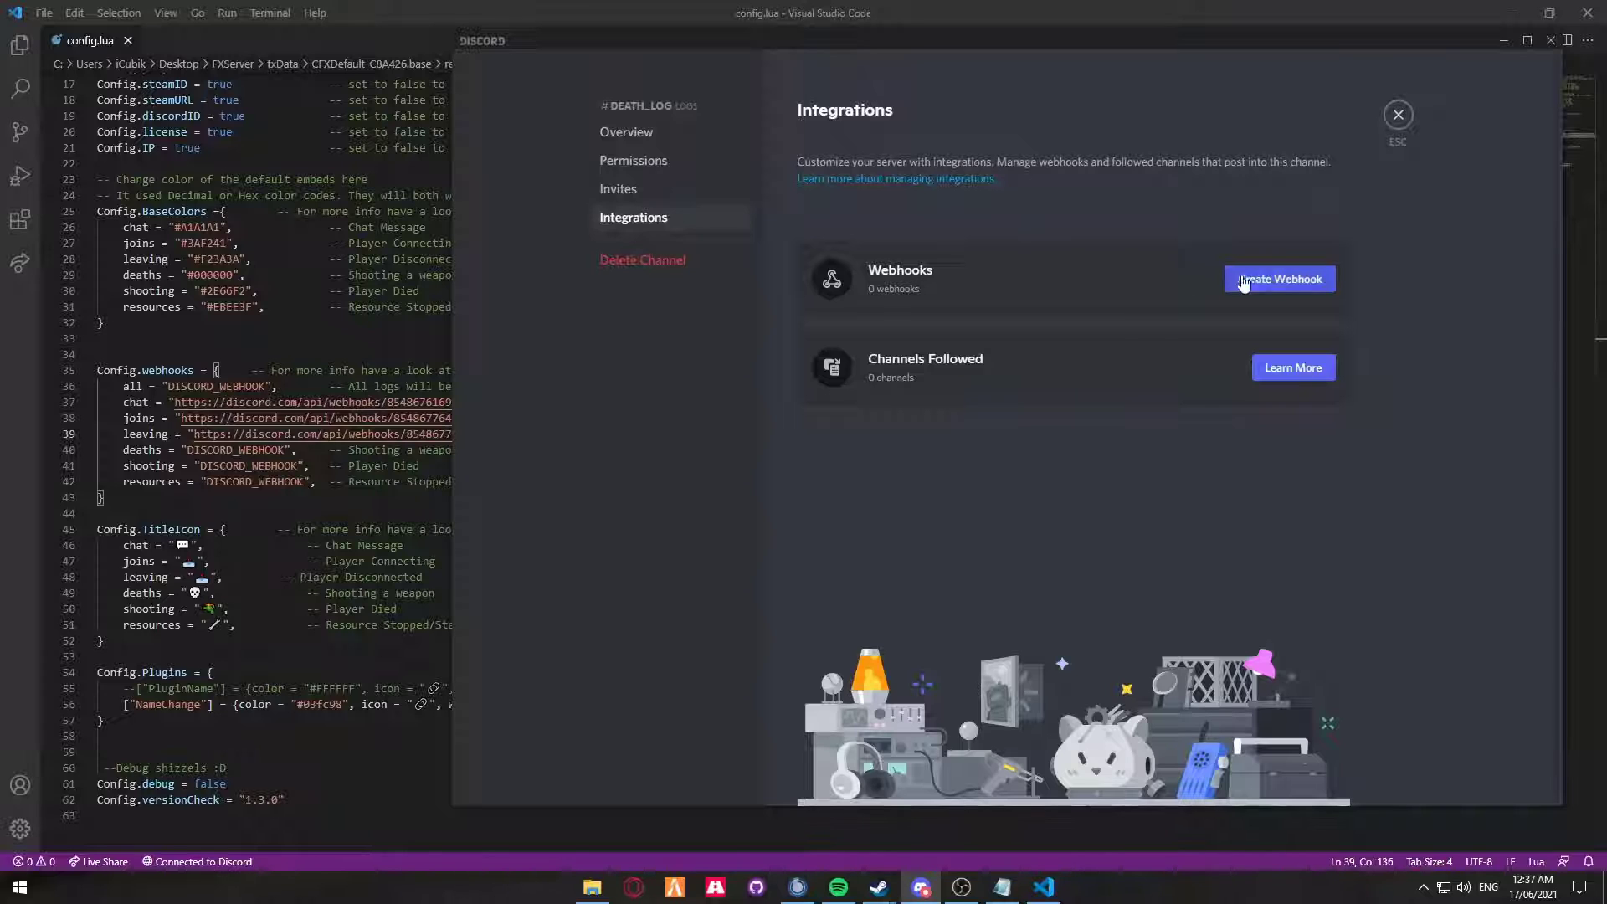
{"action": "left_click", "coordinate": [1277, 279]}
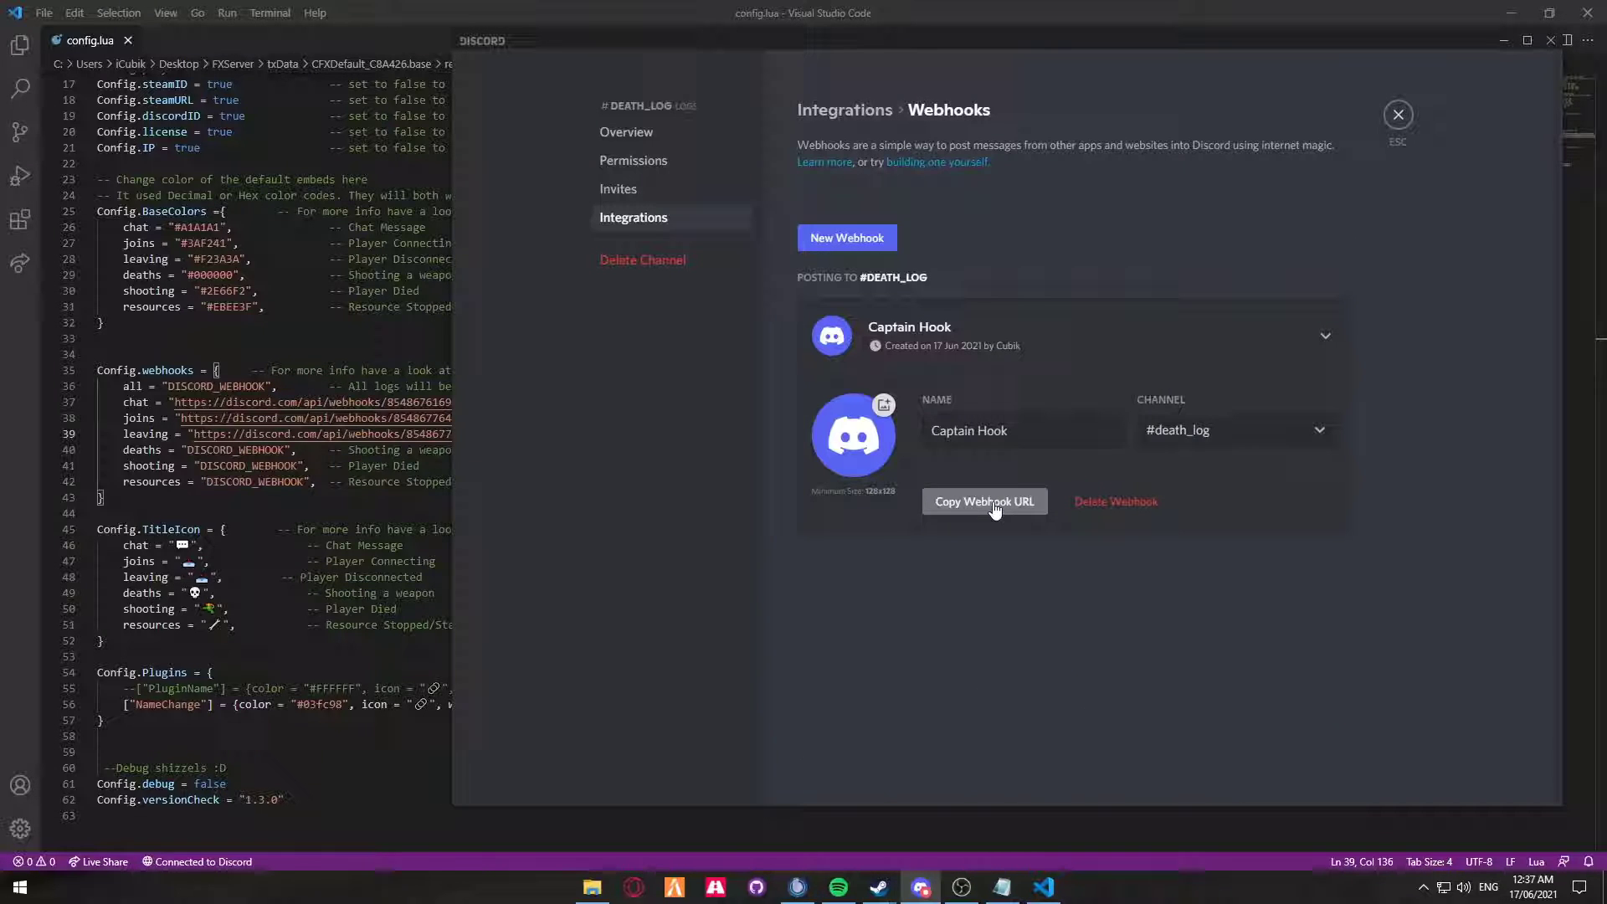
{"action": "left_click", "coordinate": [989, 502]}
{"action": "double_click", "coordinate": [243, 450]}
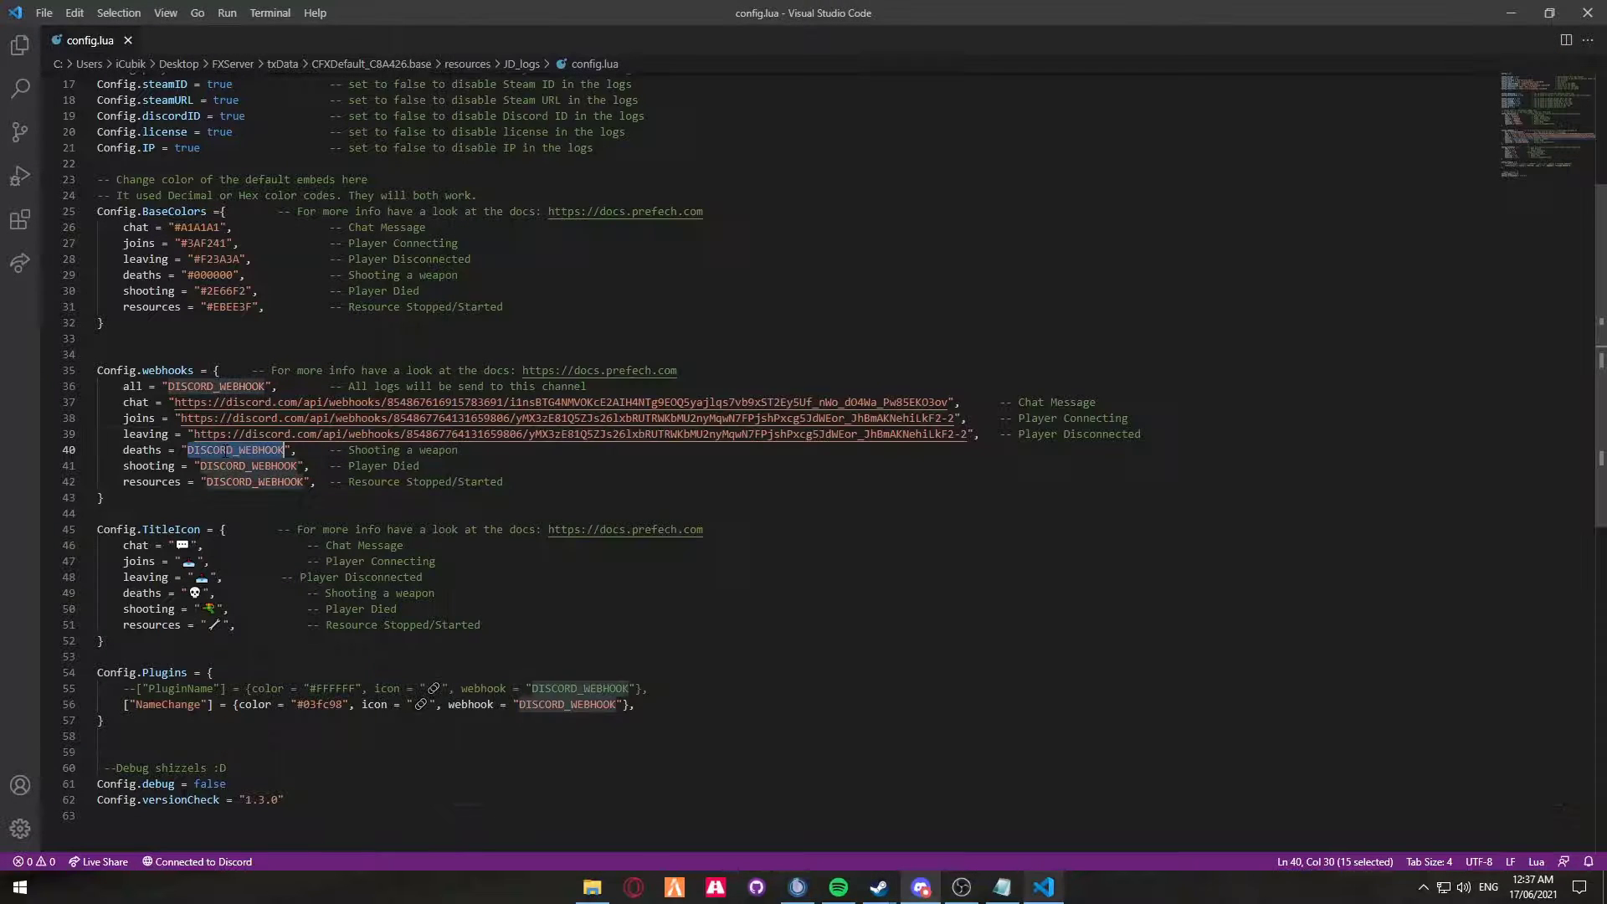
{"action": "key", "text": "ctrl+v"}
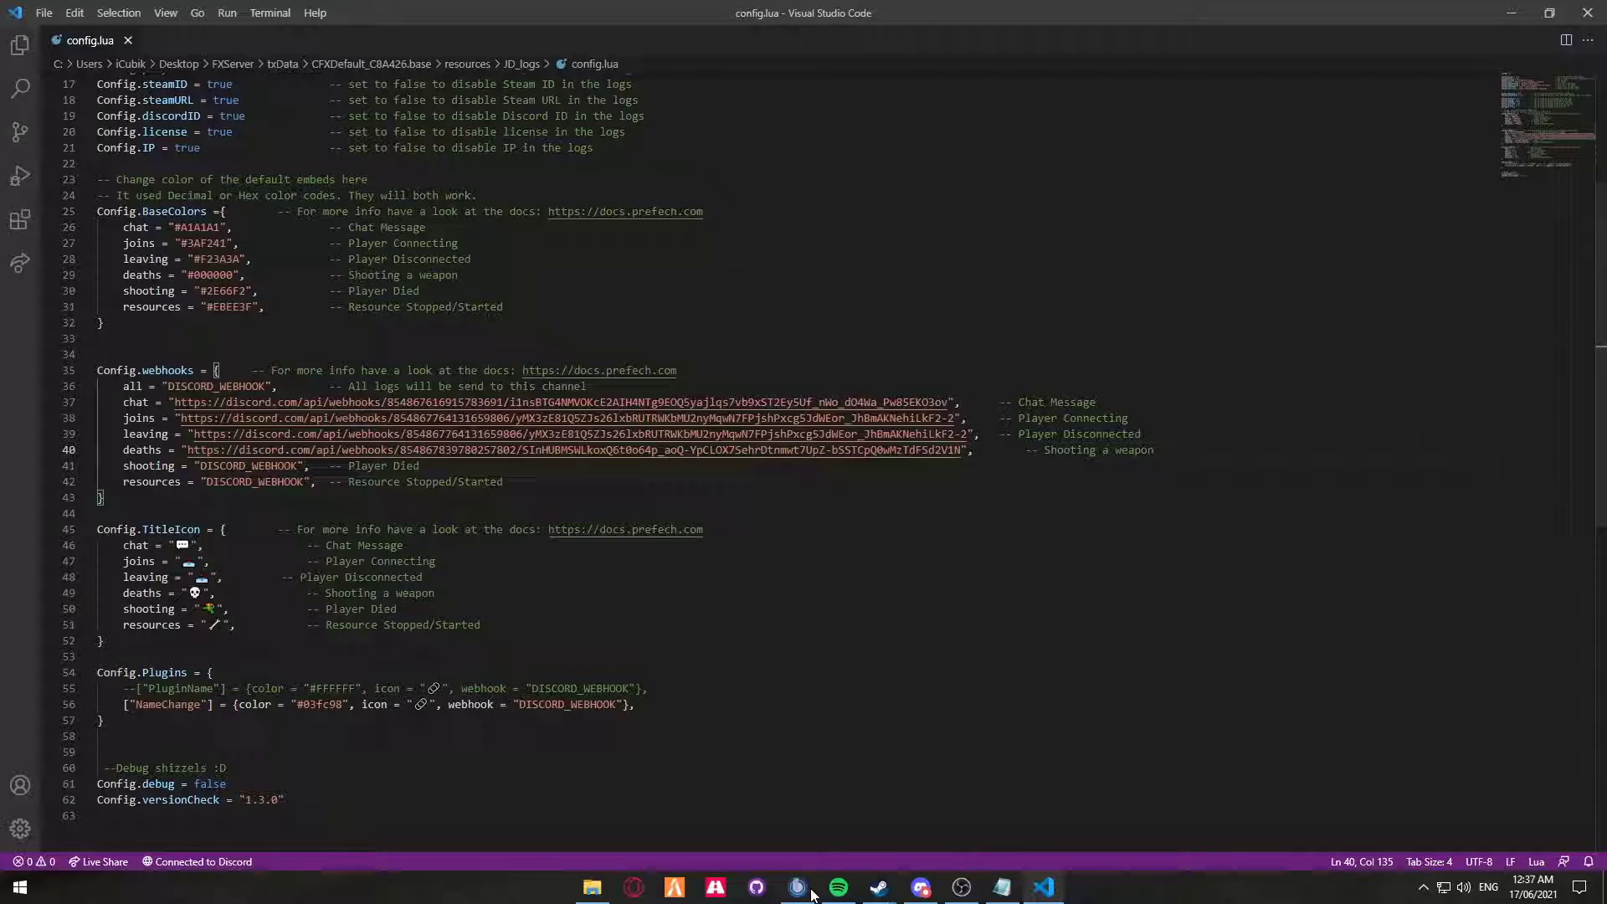
Switch to Discord and create a text channel named shots_log in the Logs category
{"action": "left_click", "coordinate": [921, 887]}
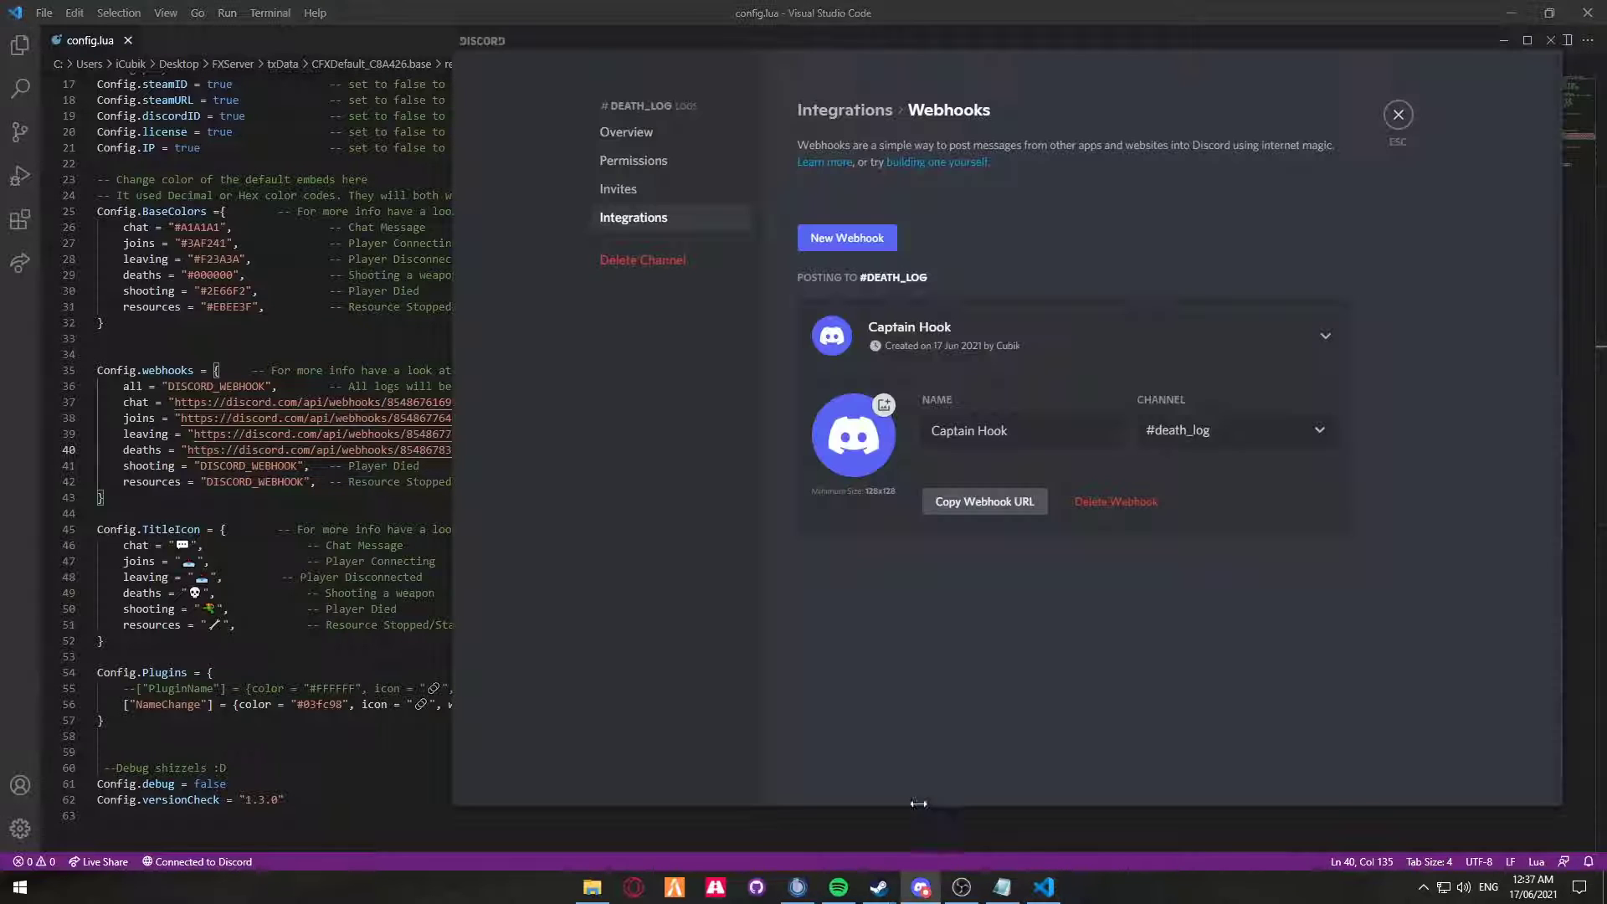
{"action": "left_click", "coordinate": [1397, 121]}
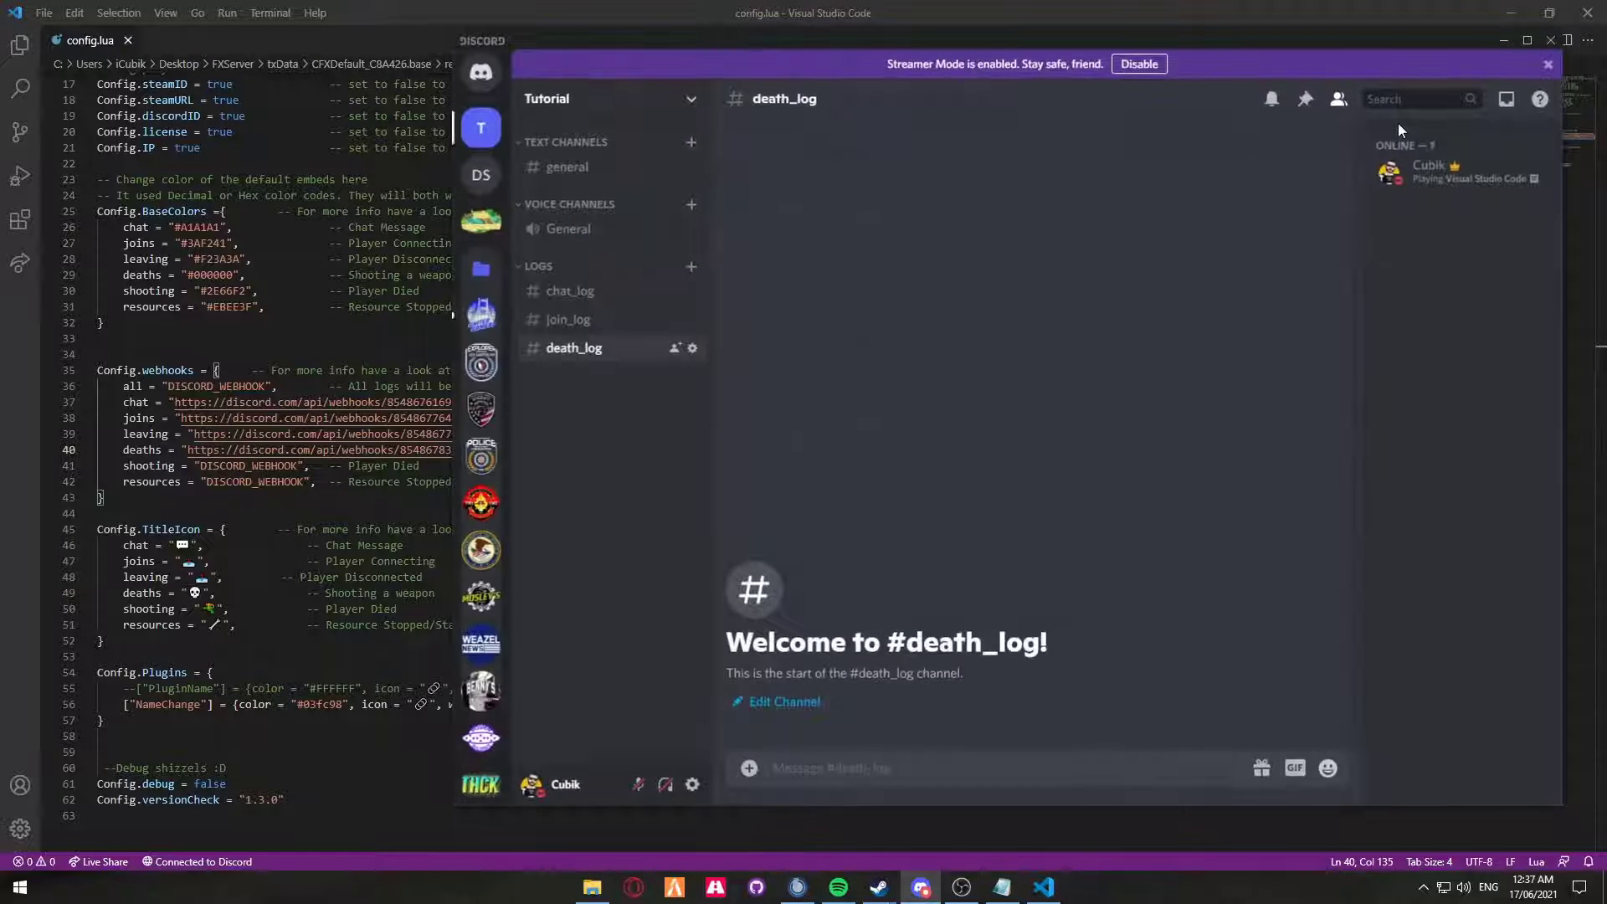
{"action": "left_click", "coordinate": [694, 268]}
{"action": "type", "text": "shot"}
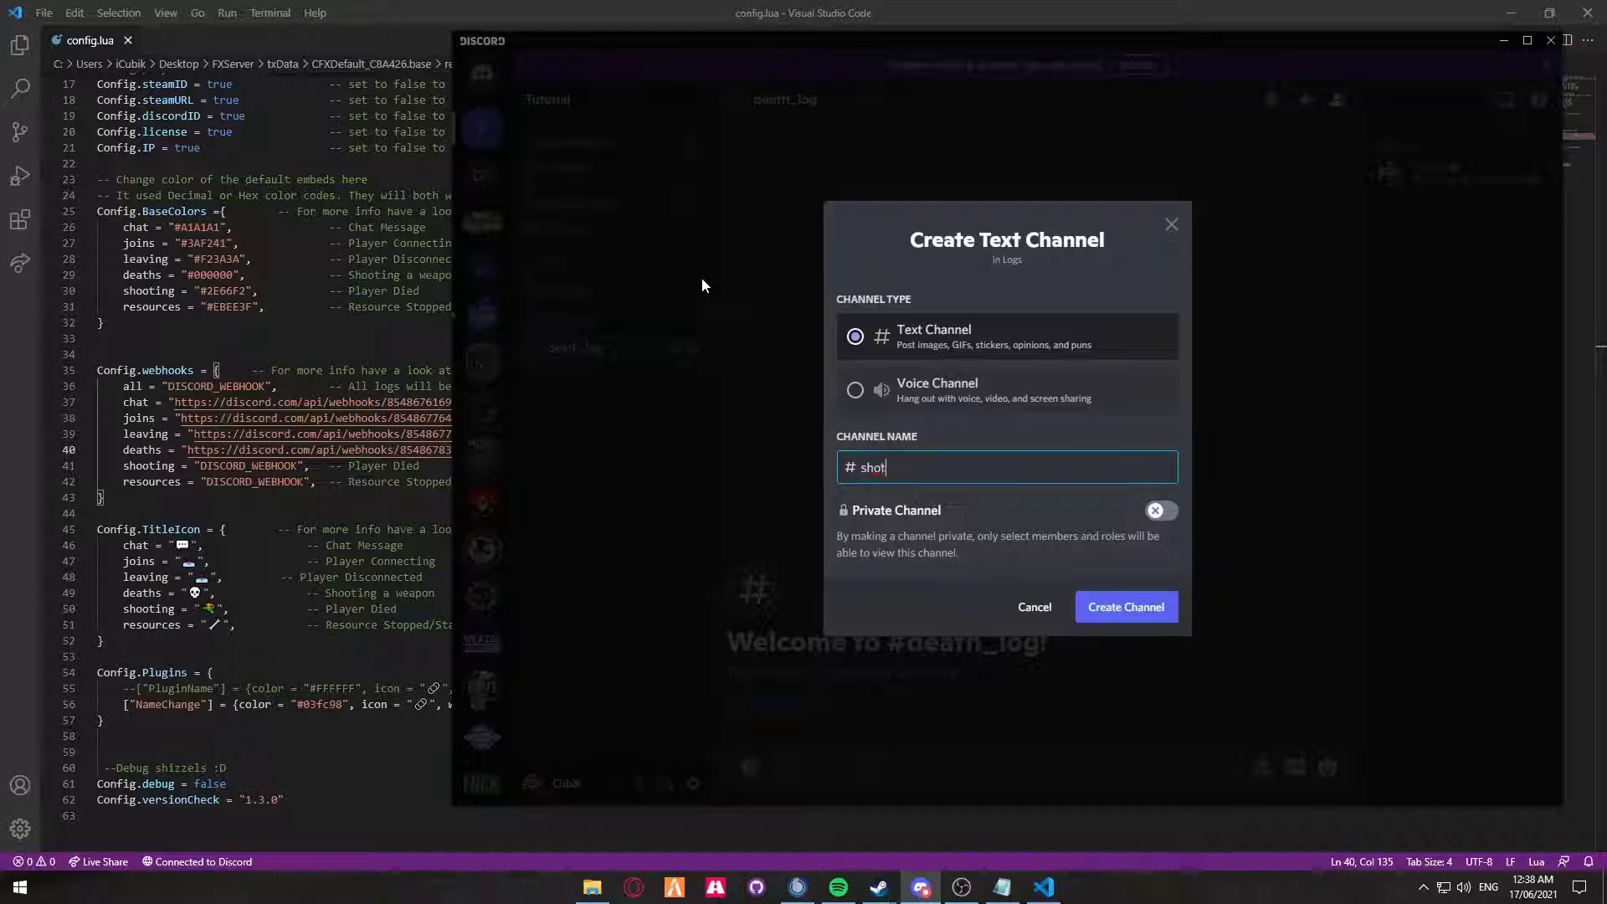
{"action": "type", "text": "_"}
{"action": "type", "text": "s_log"}
{"action": "key", "text": "Return"}
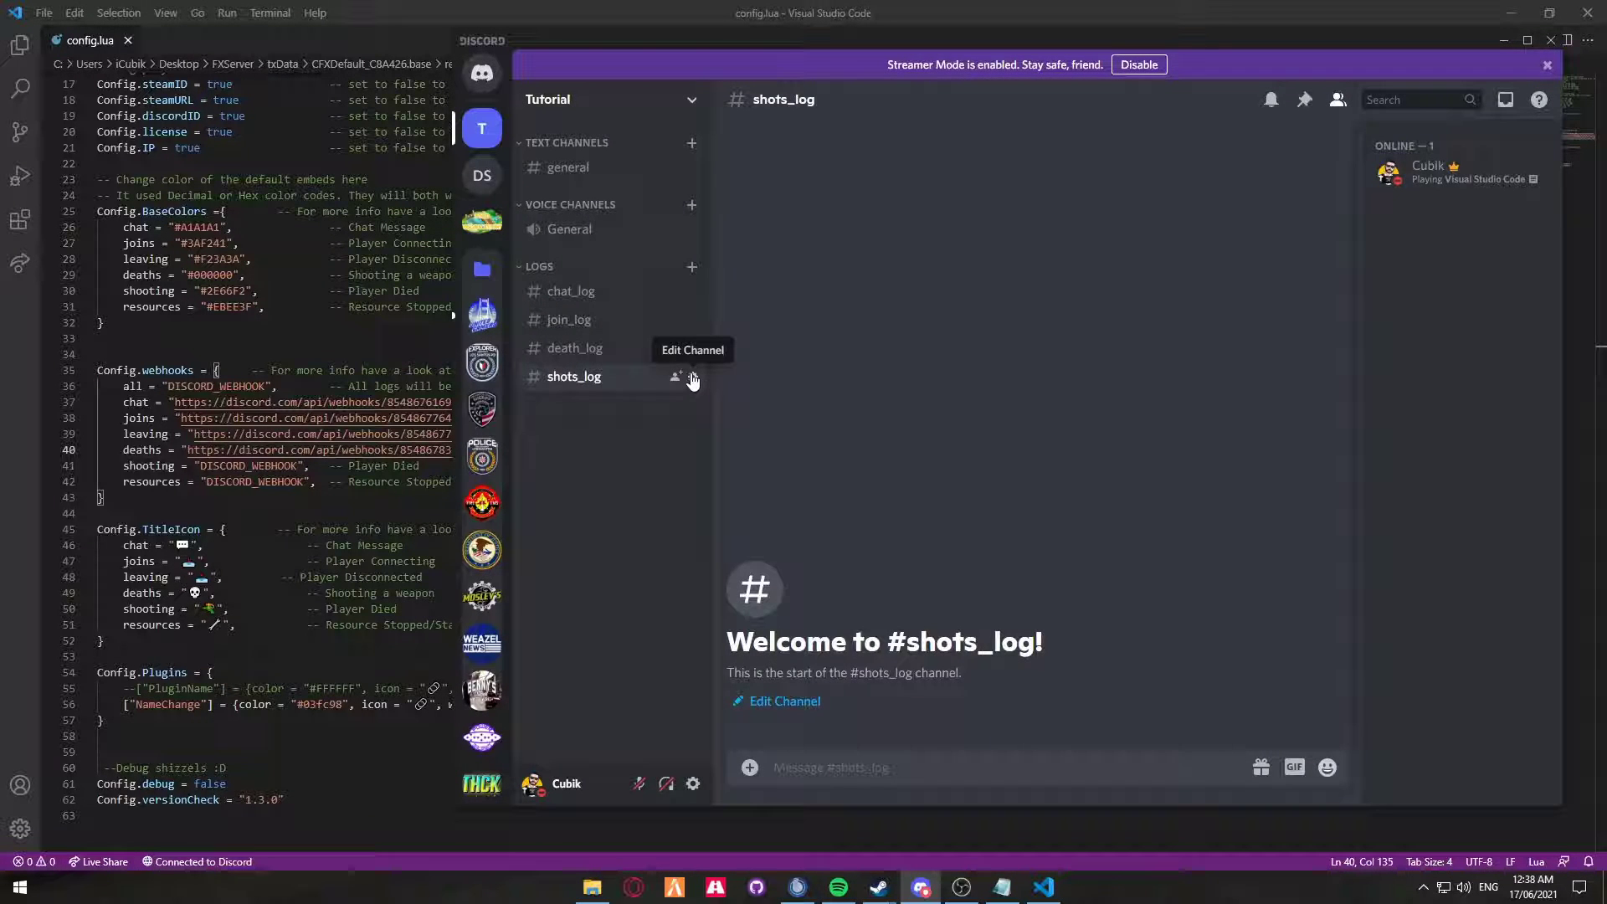
Create a webhook for the shots_log channel and paste its URL into the shooting entry of Config.webhooks in Visual Studio Code
{"action": "left_click", "coordinate": [693, 379]}
{"action": "left_click", "coordinate": [666, 216]}
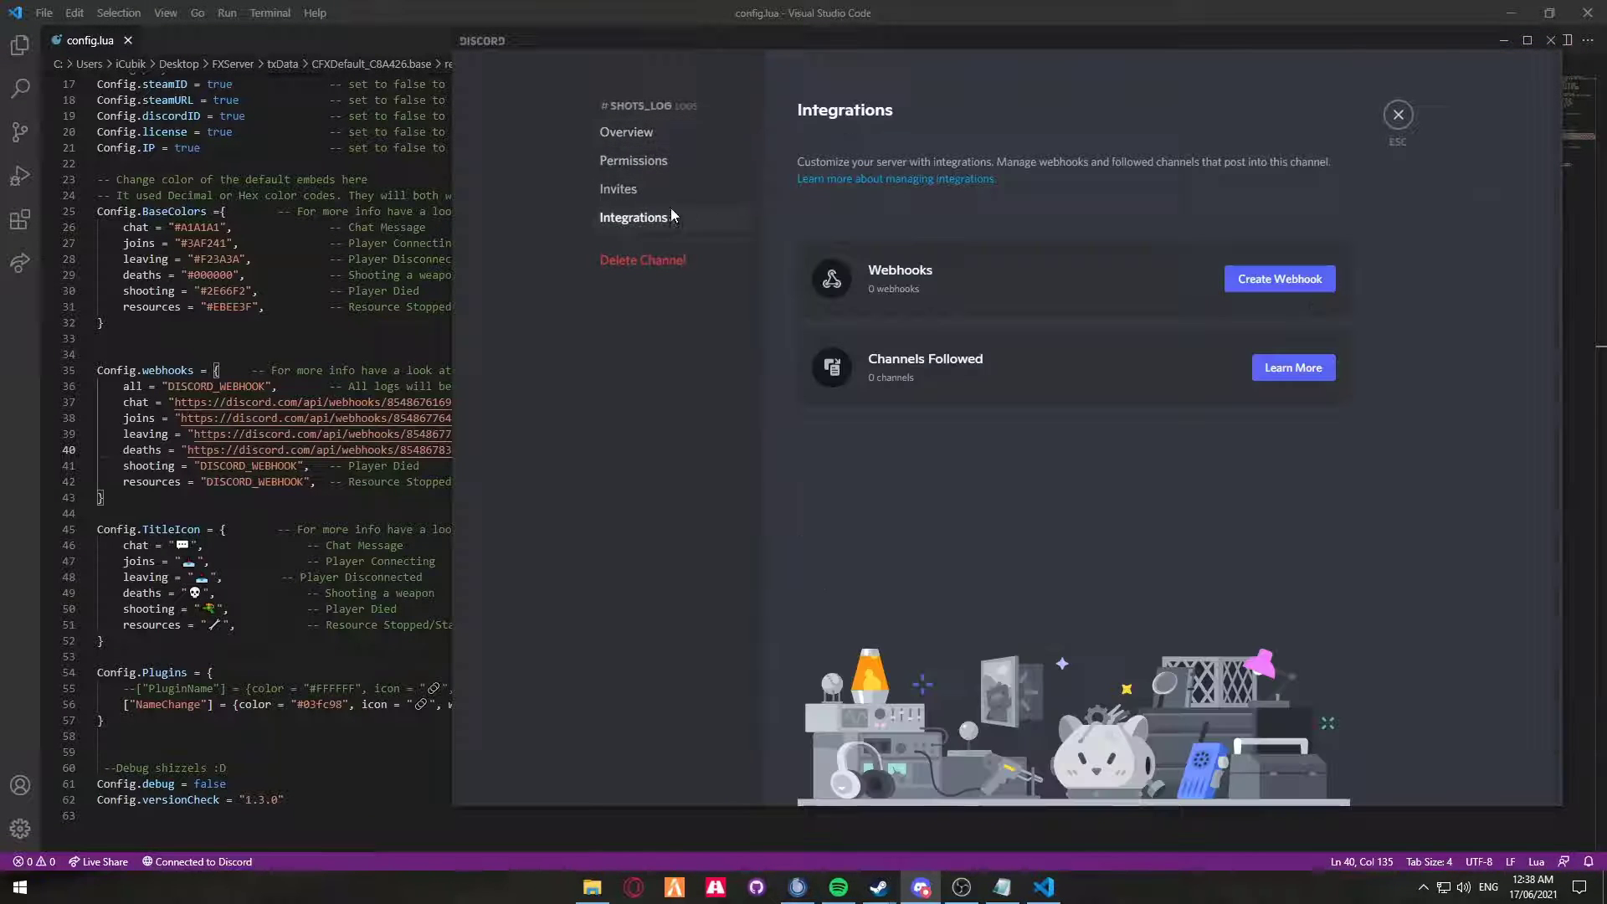
{"action": "left_click", "coordinate": [1293, 279]}
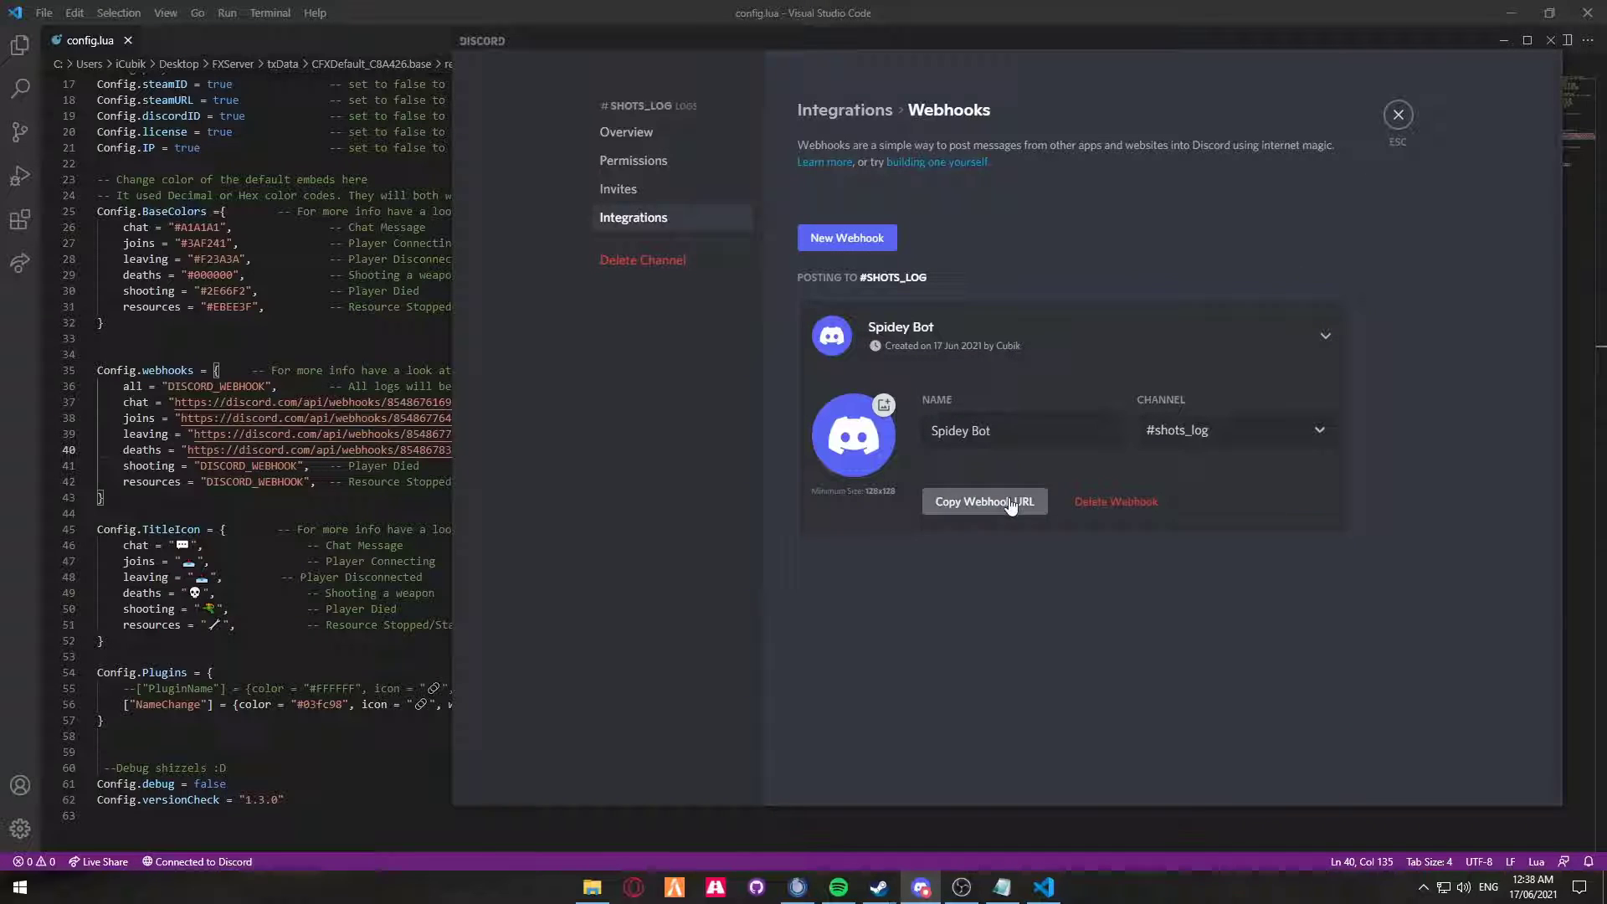
{"action": "left_click", "coordinate": [985, 502]}
{"action": "double_click", "coordinate": [252, 466]}
{"action": "key", "text": "ctrl+v"}
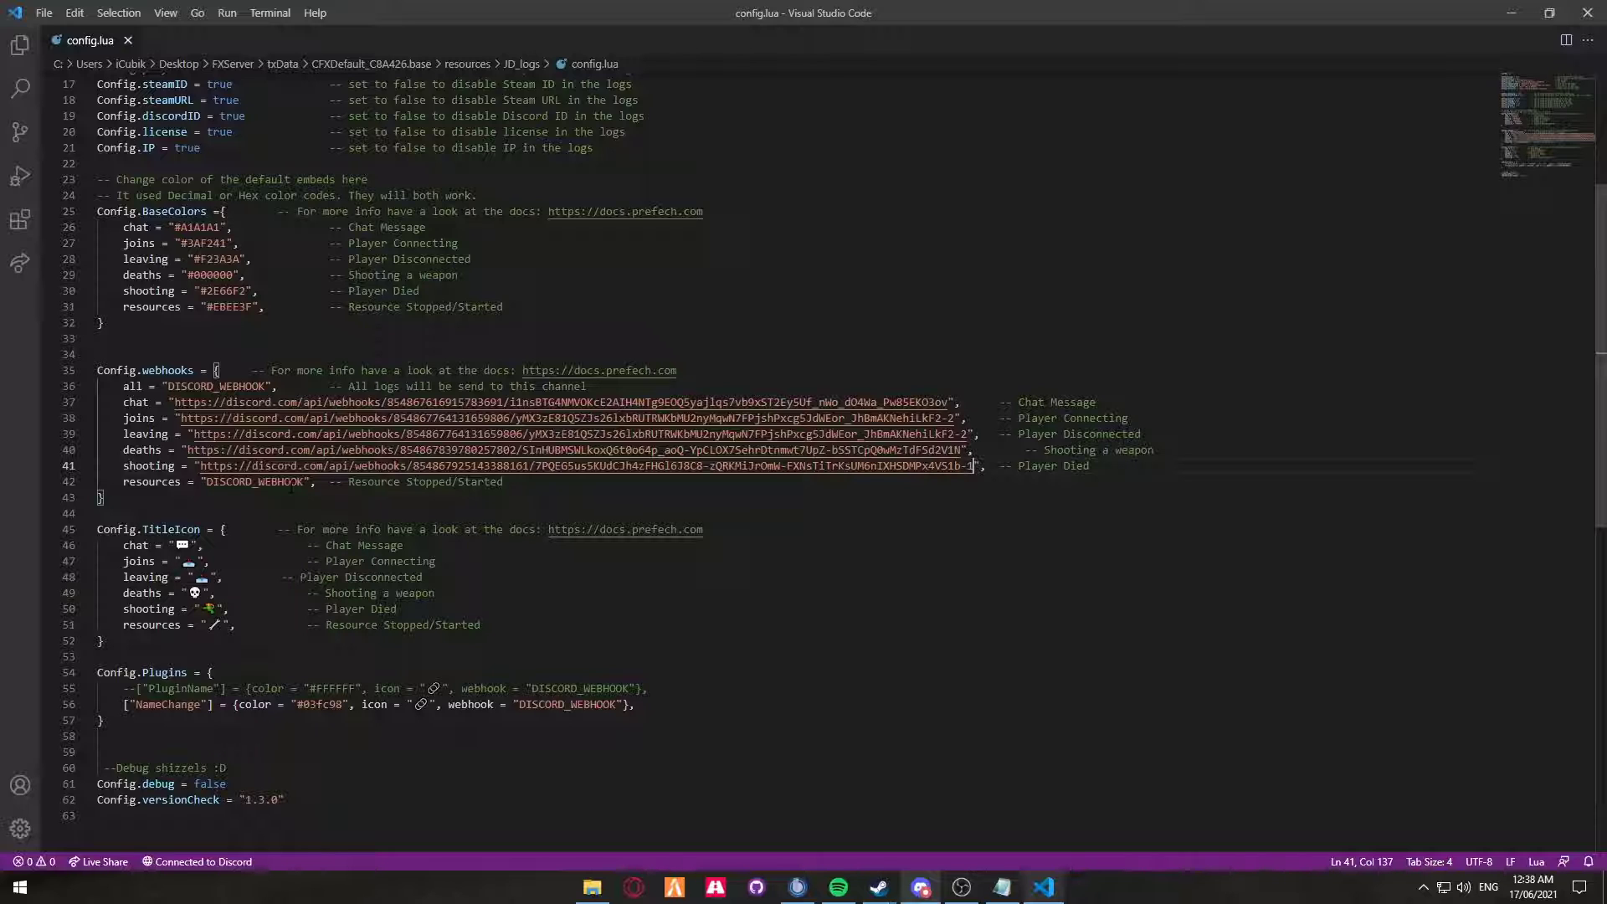
Switch to Discord and create a text channel named resources_log in the Logs category
{"action": "key", "text": "alt+Tab"}
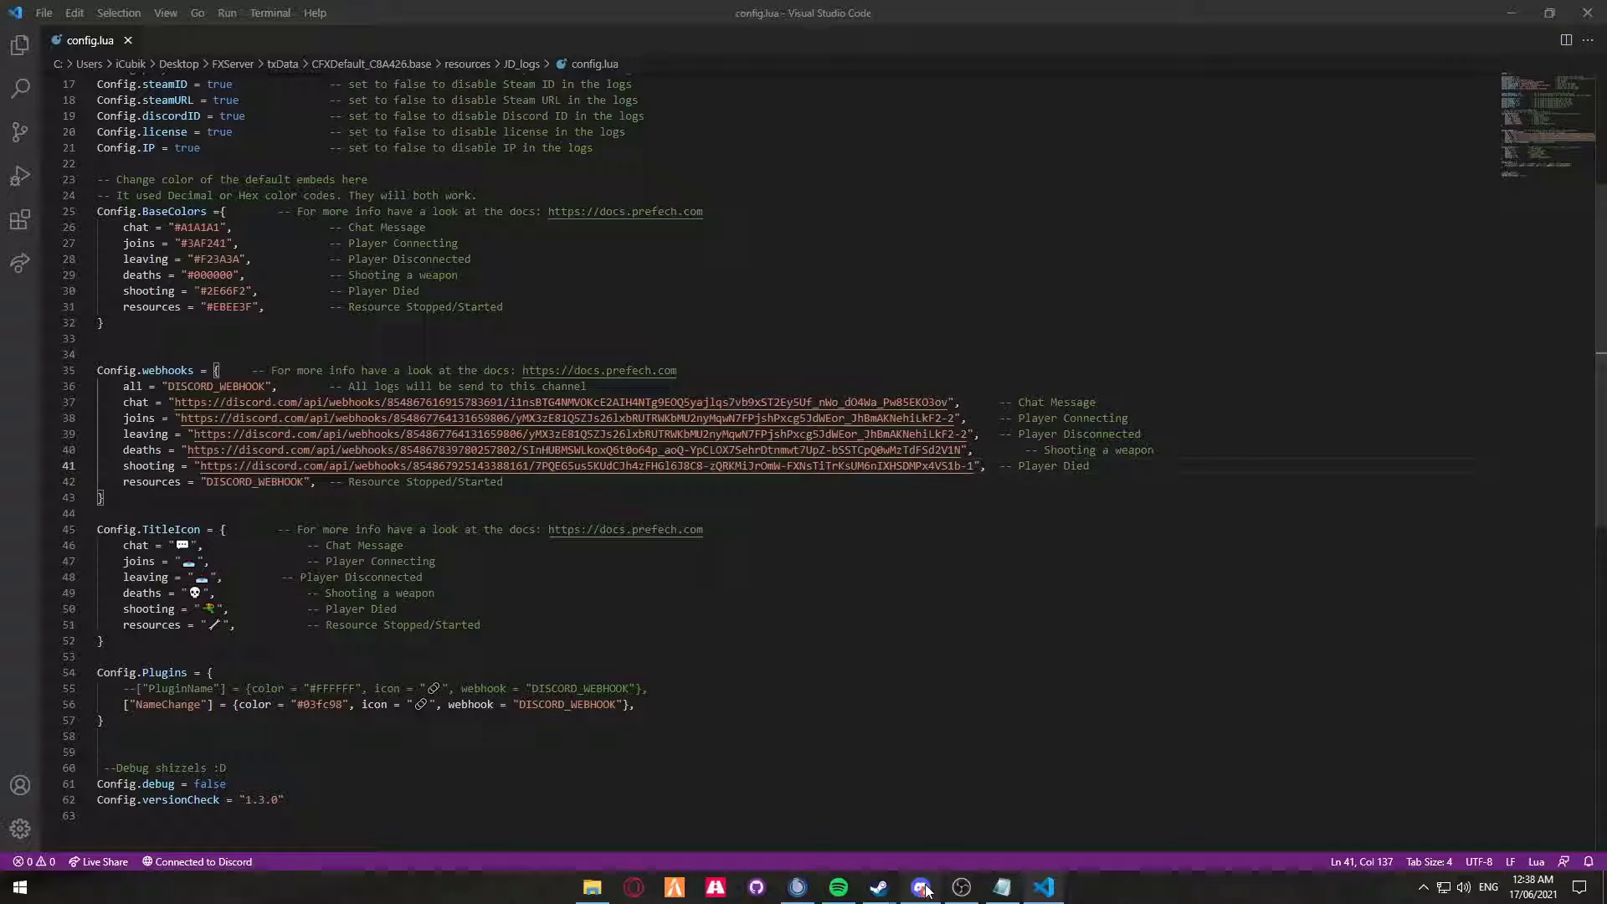
{"action": "left_click", "coordinate": [1398, 113]}
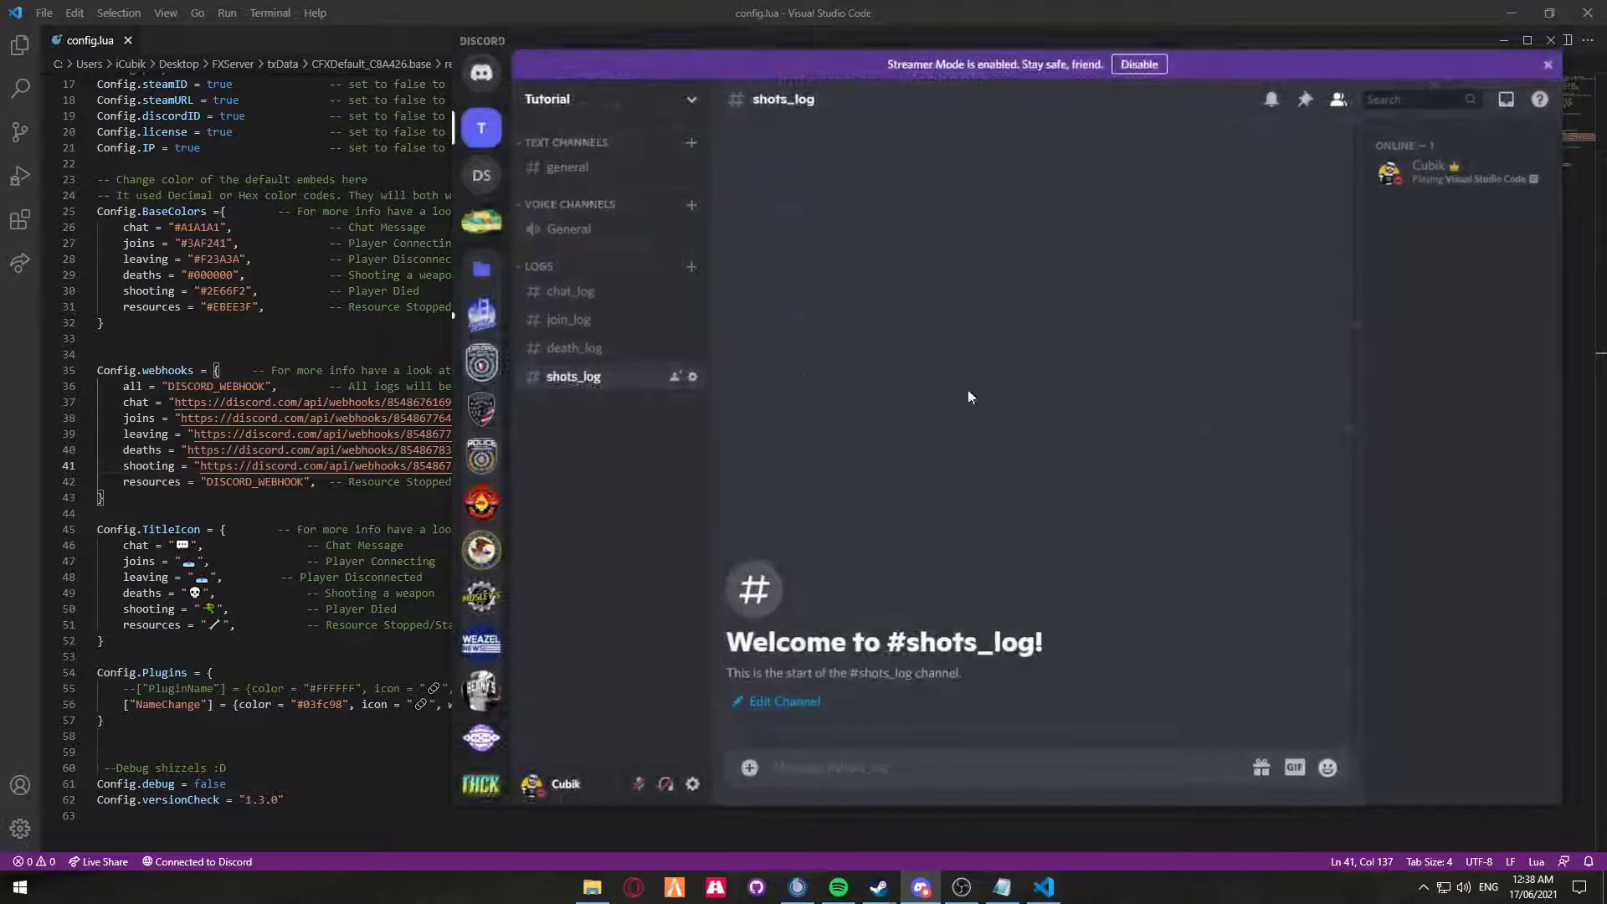
{"action": "left_click", "coordinate": [682, 275]}
{"action": "type", "text": "resources_log"}
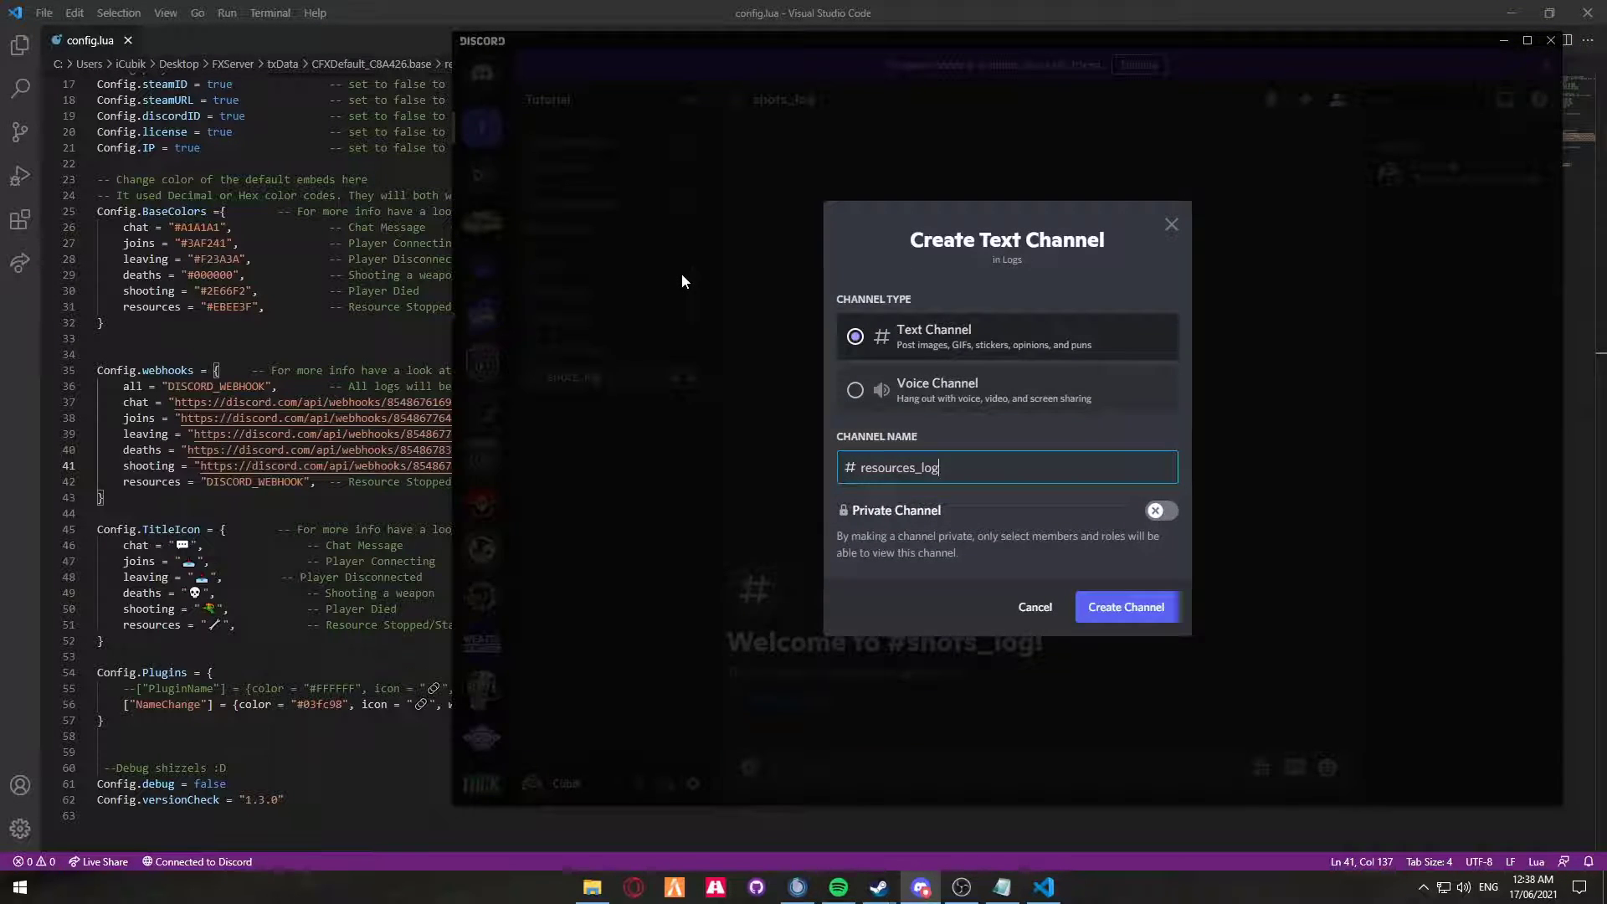
{"action": "key", "text": "Return"}
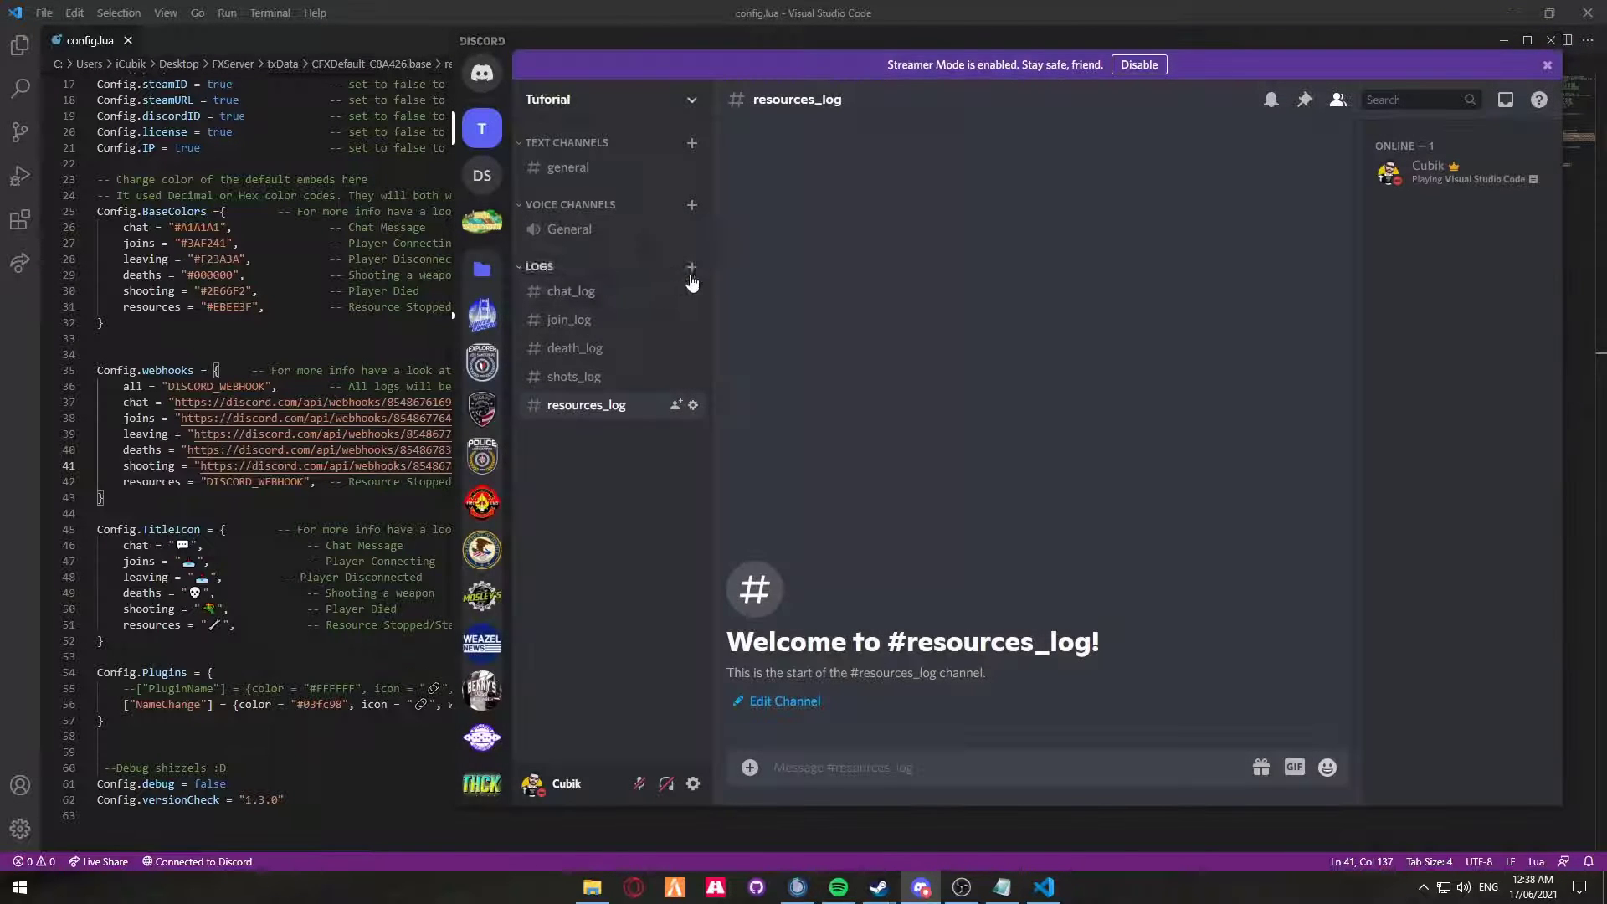
Create a webhook for the resources_log channel and paste its URL into the resources entry of Config.webhooks in Visual Studio Code
{"action": "left_click", "coordinate": [698, 407]}
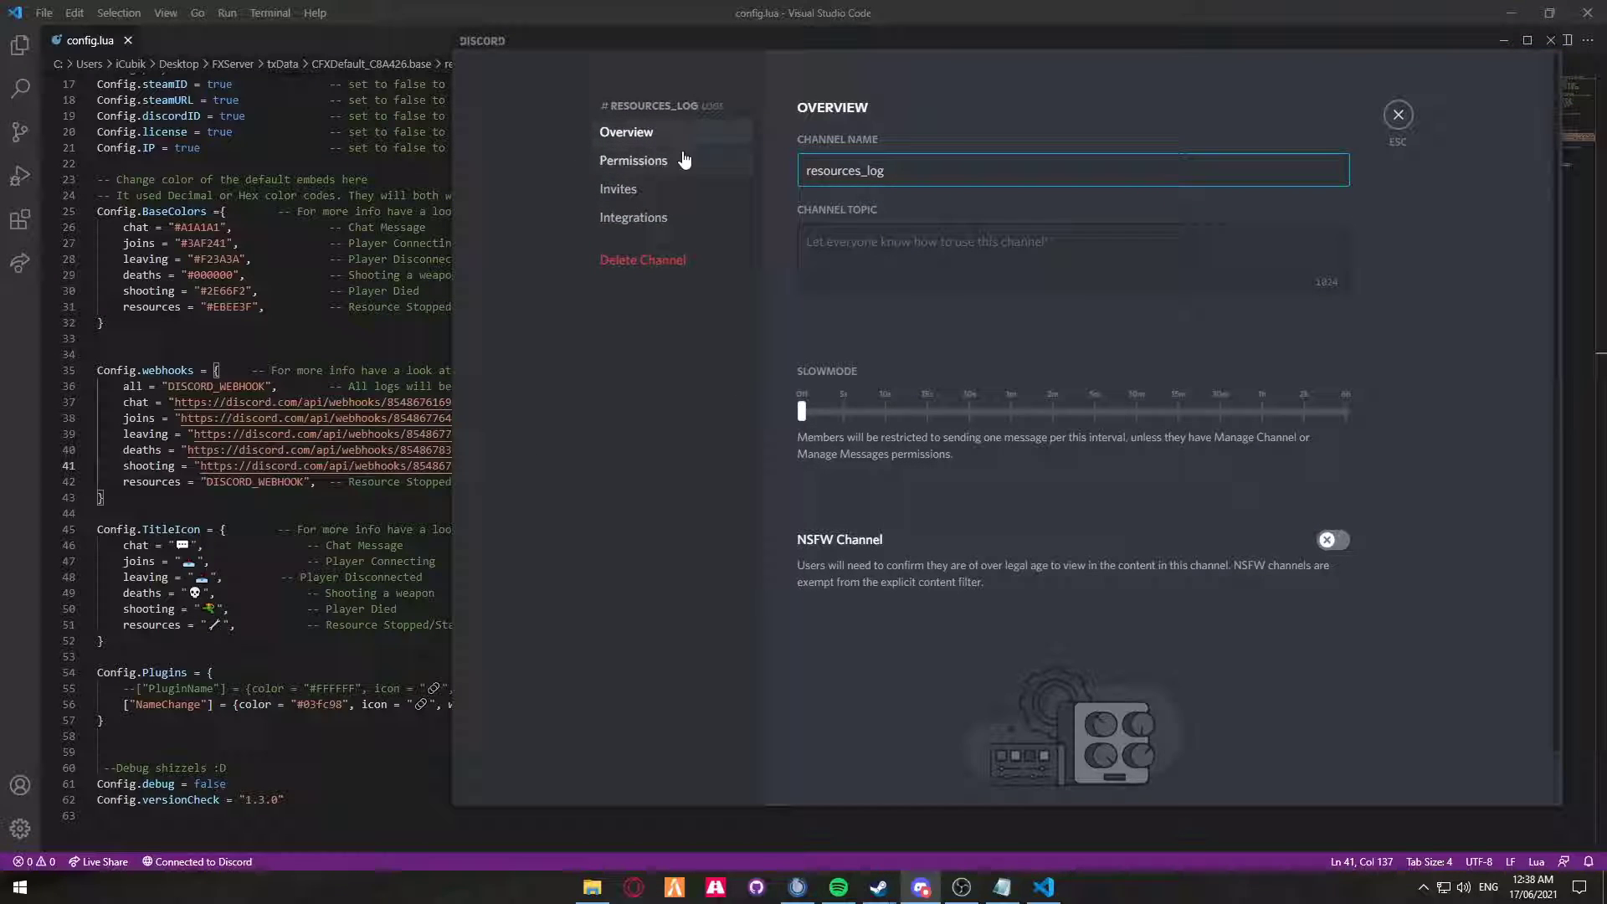
{"action": "left_click", "coordinate": [661, 217]}
{"action": "left_click", "coordinate": [1280, 280]}
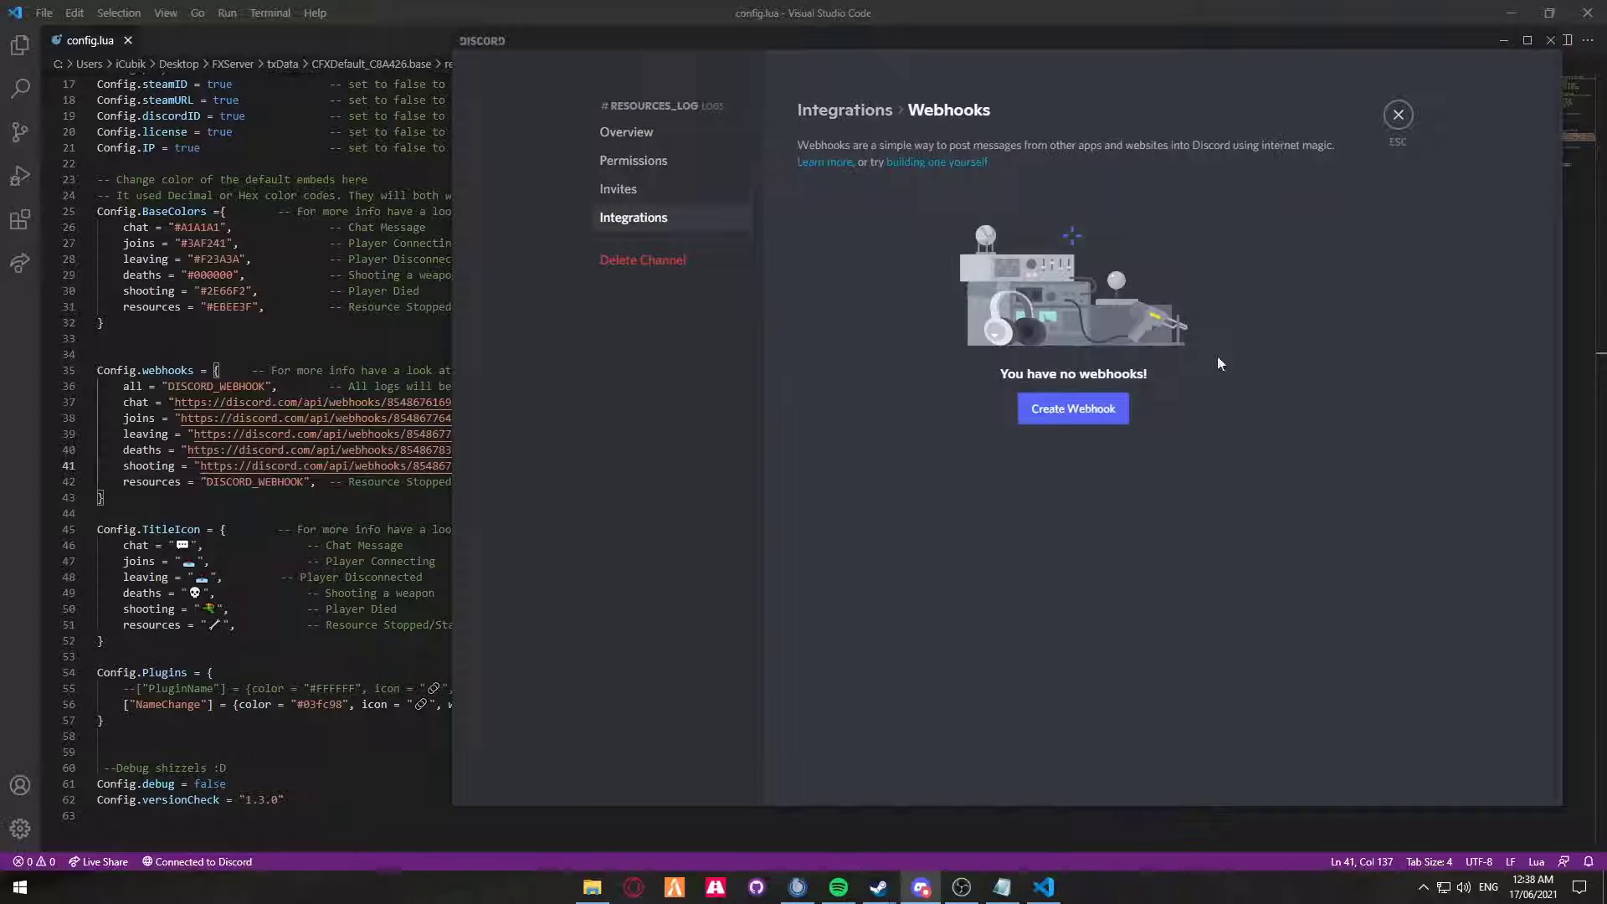
{"action": "left_click", "coordinate": [984, 500]}
{"action": "double_click", "coordinate": [260, 482]}
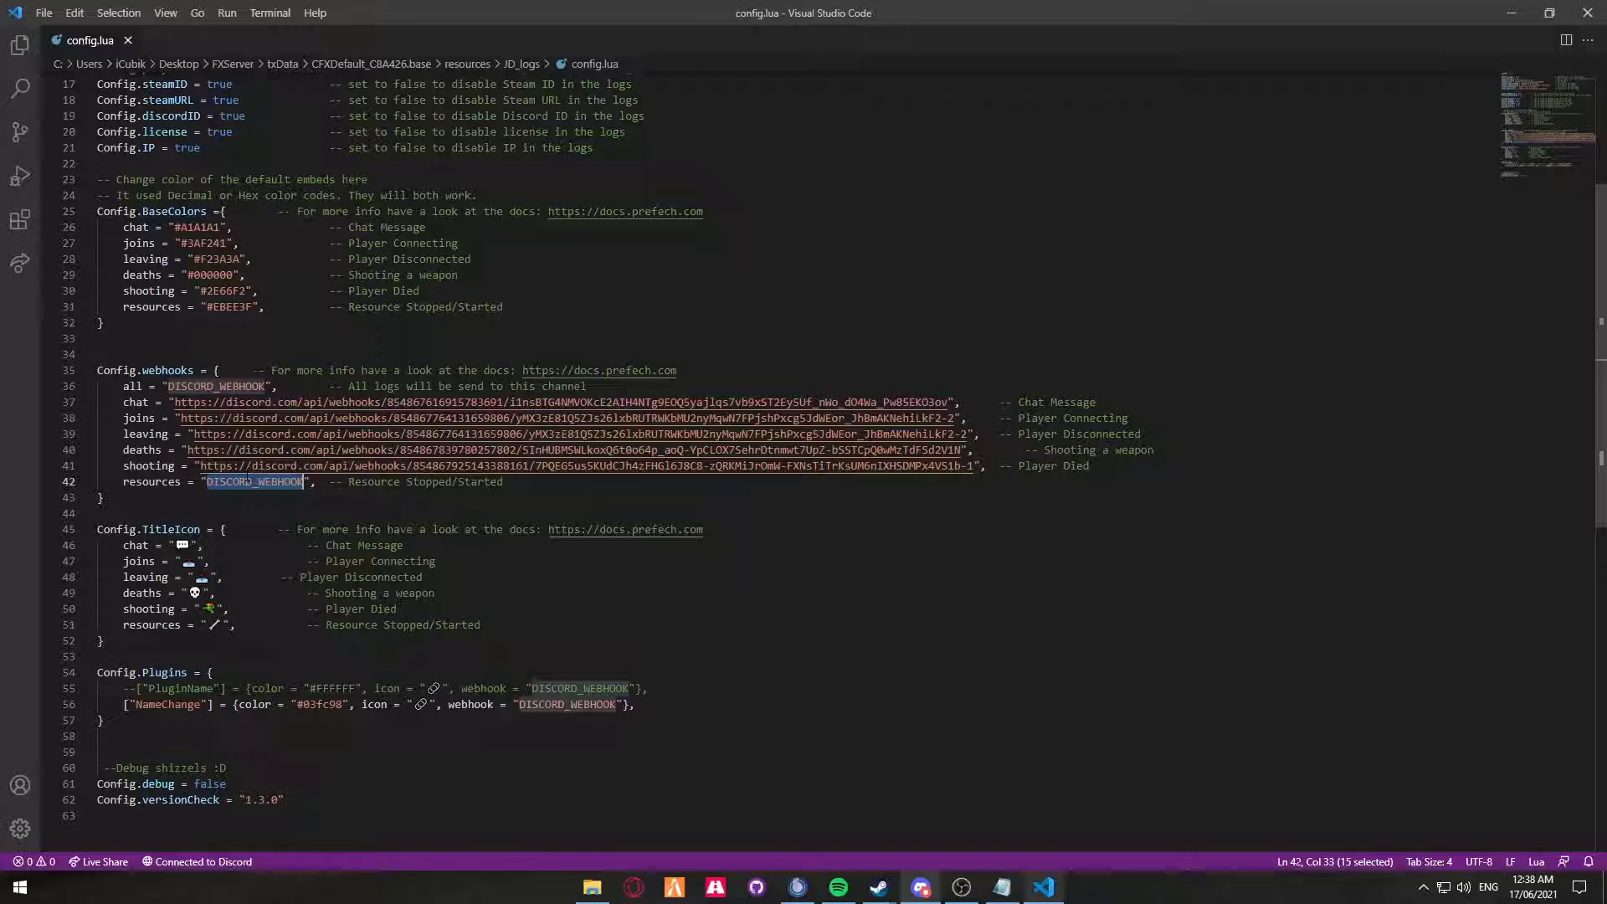
{"action": "key", "text": "ctrl+v"}
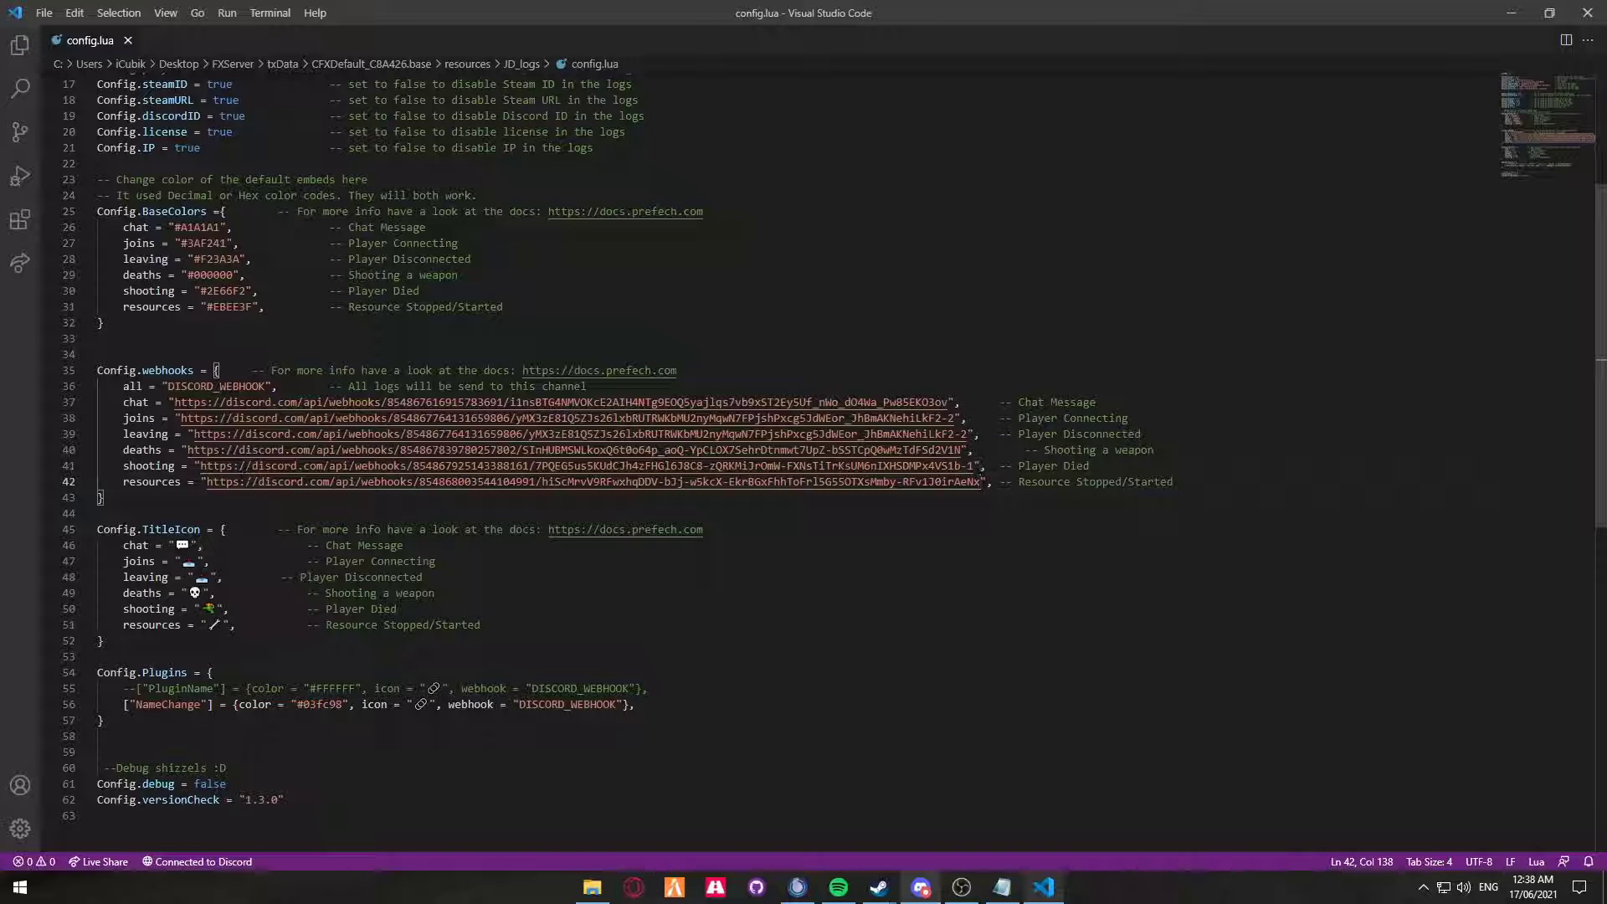
Set Config.AllLogs to false near the beginning of config.lua and save the file
{"action": "scroll", "coordinate": [247, 469], "scroll_direction": "up", "scroll_amount": 3}
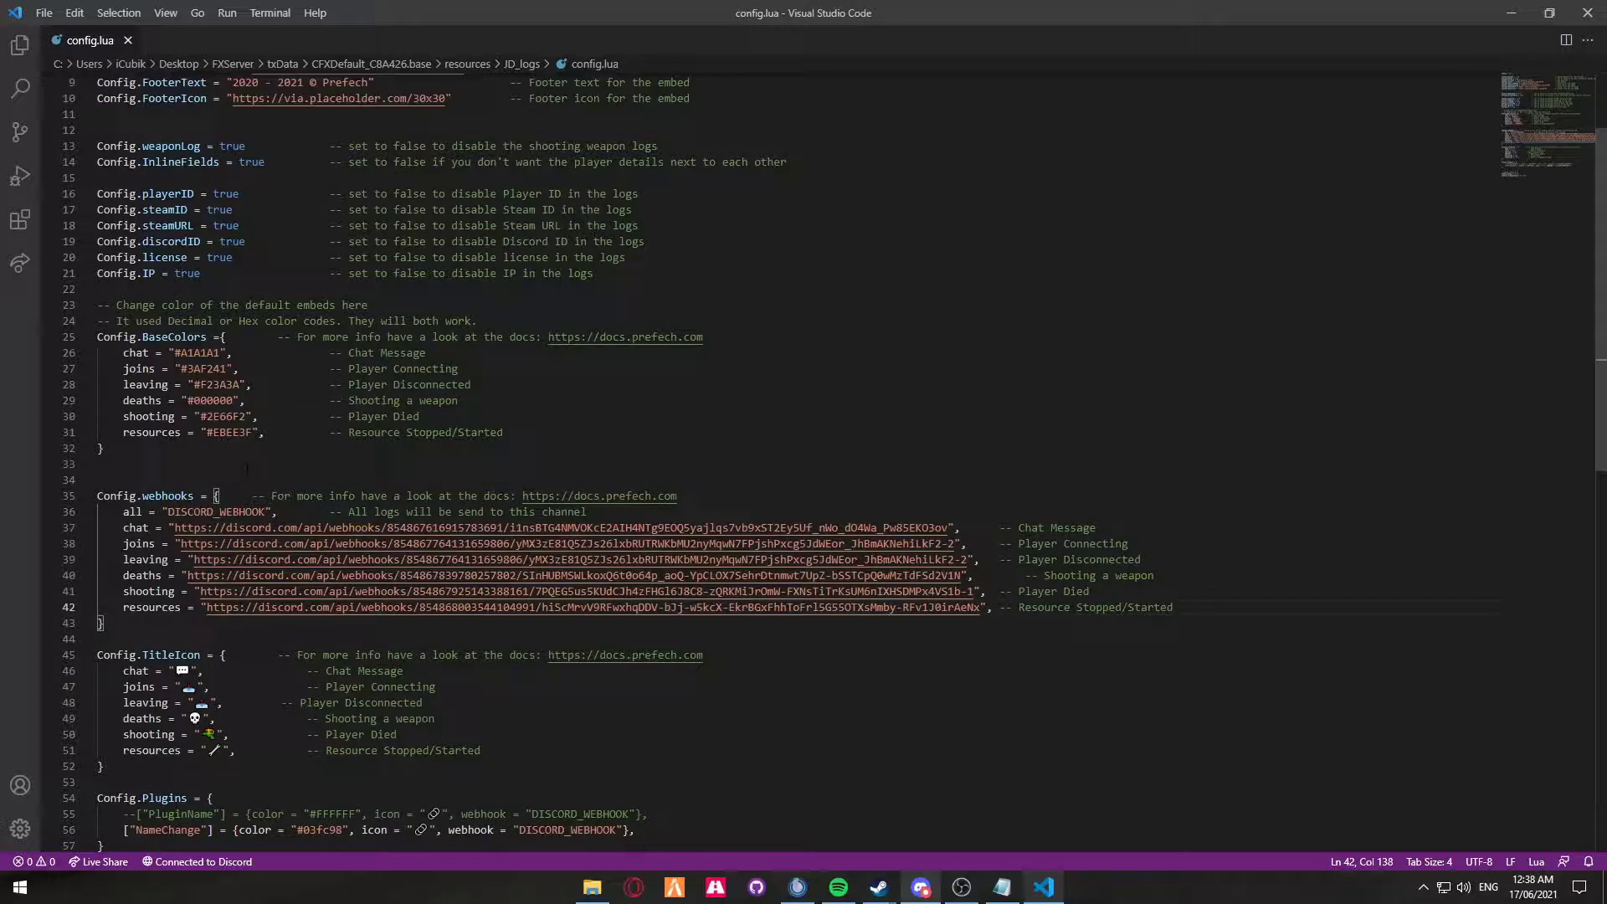
{"action": "scroll", "coordinate": [247, 469], "scroll_direction": "up", "scroll_amount": 3}
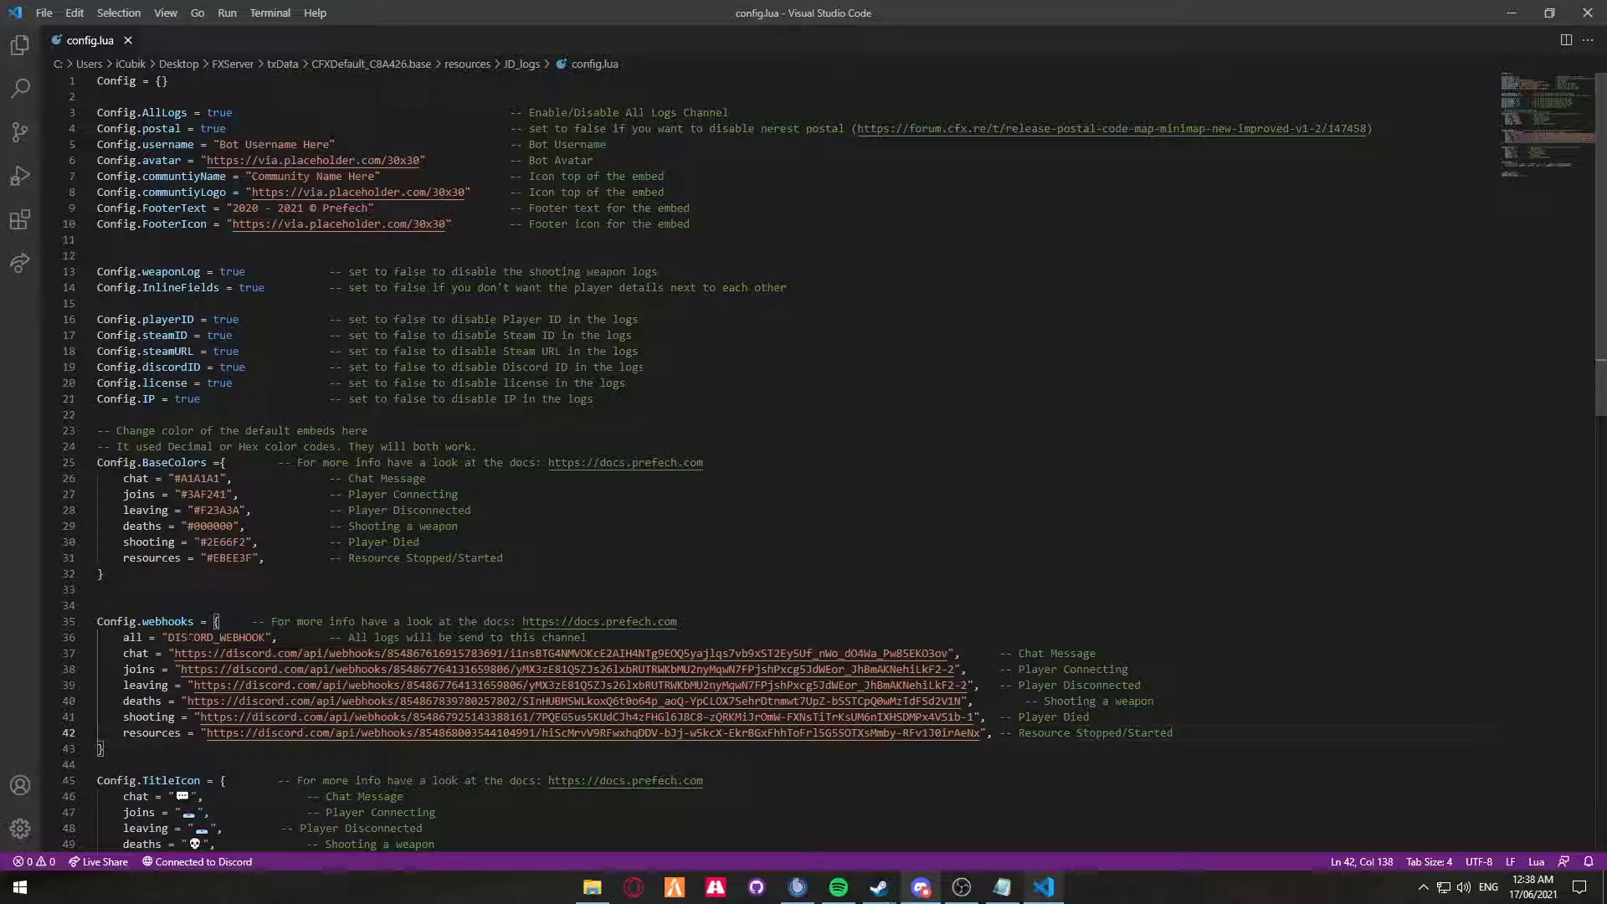
{"action": "double_click", "coordinate": [220, 112]}
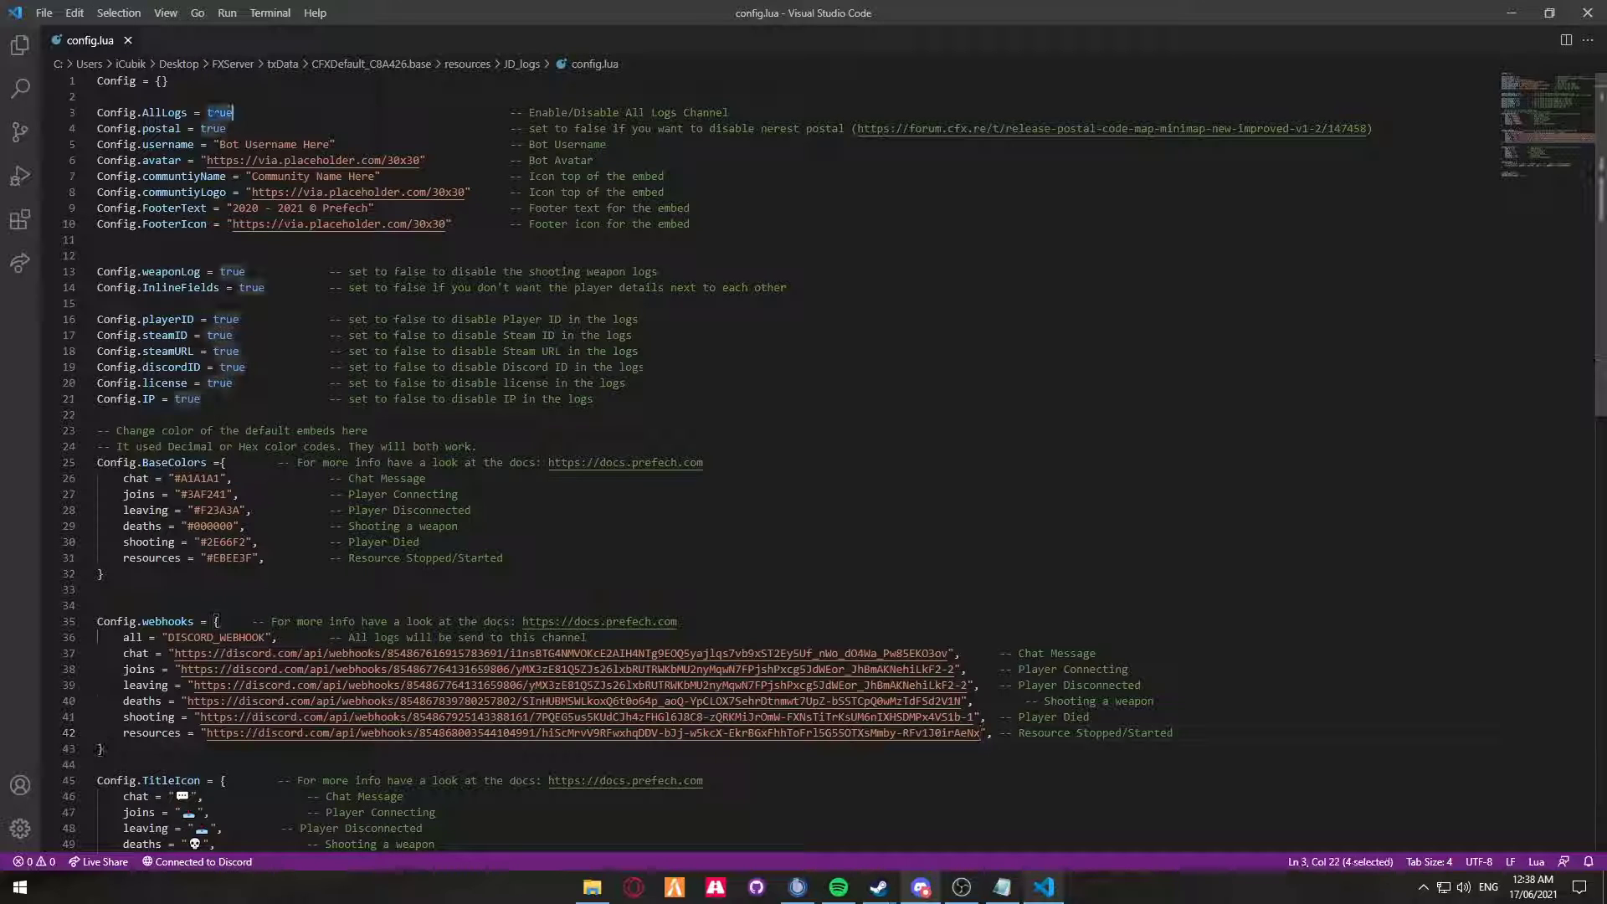
{"action": "type", "text": "F"}
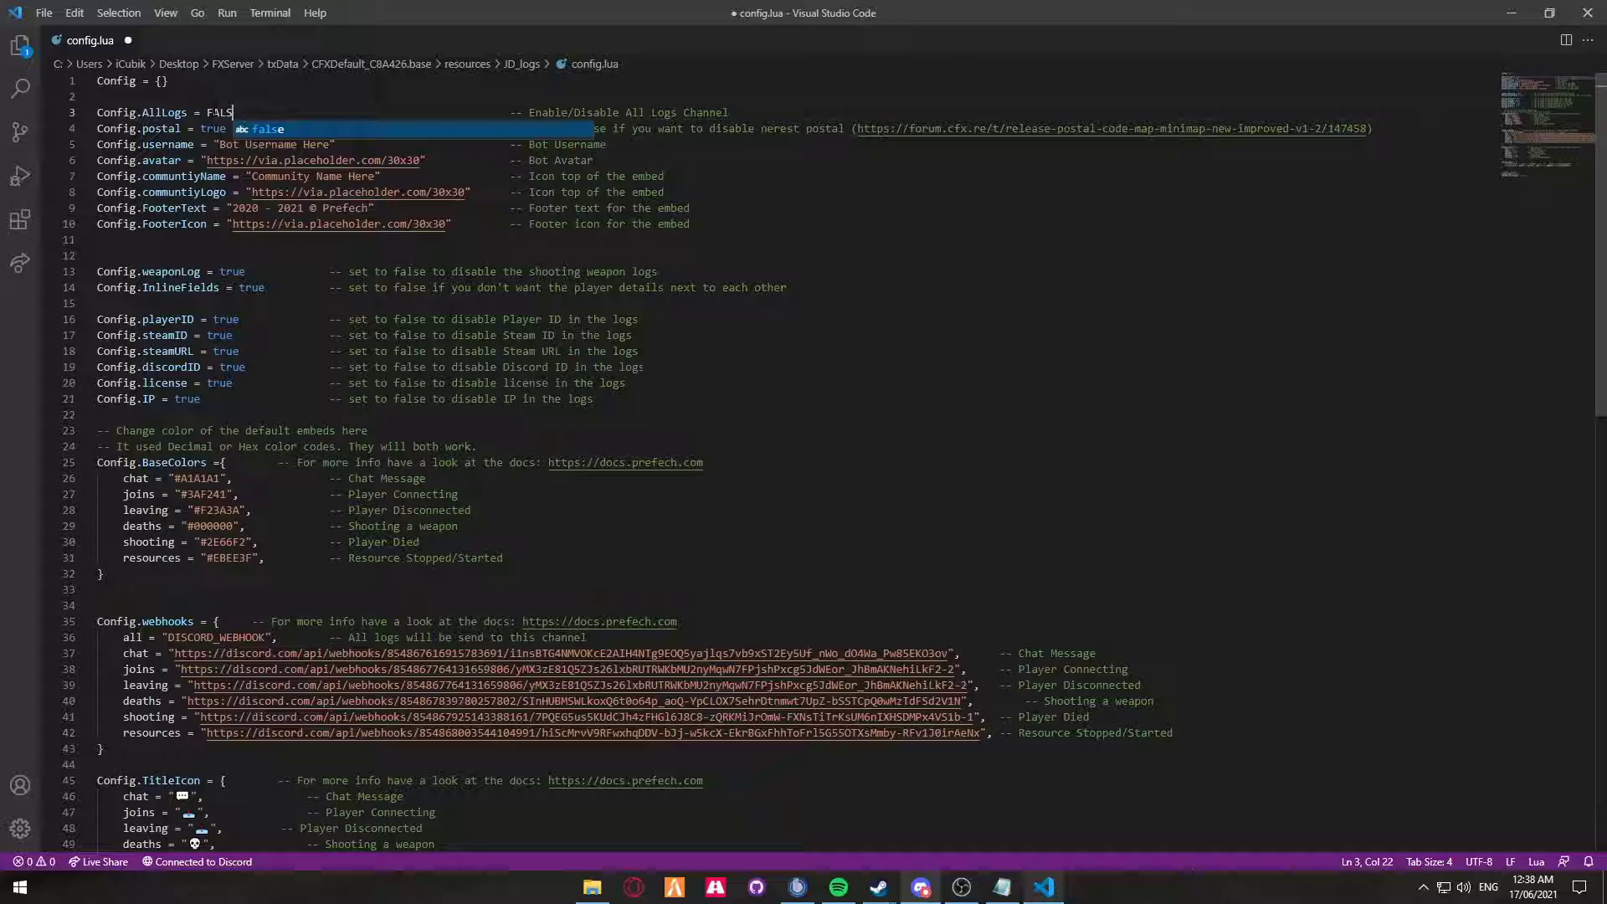
{"action": "type", "text": "alse"}
{"action": "key", "text": "ctrl+s"}
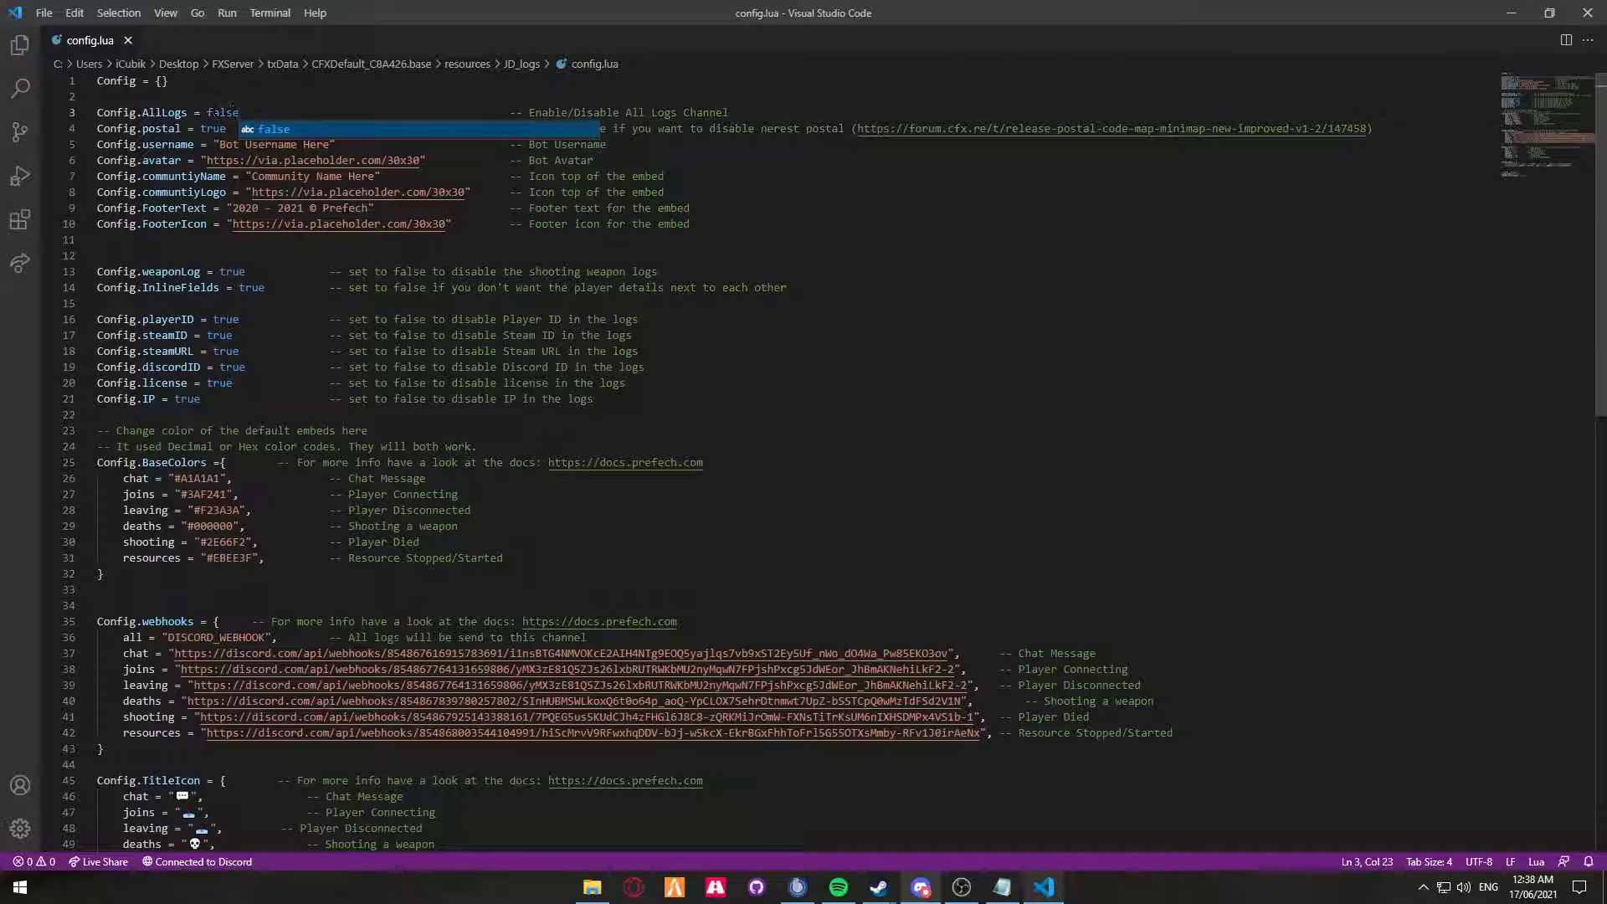
{"action": "key", "text": "Escape"}
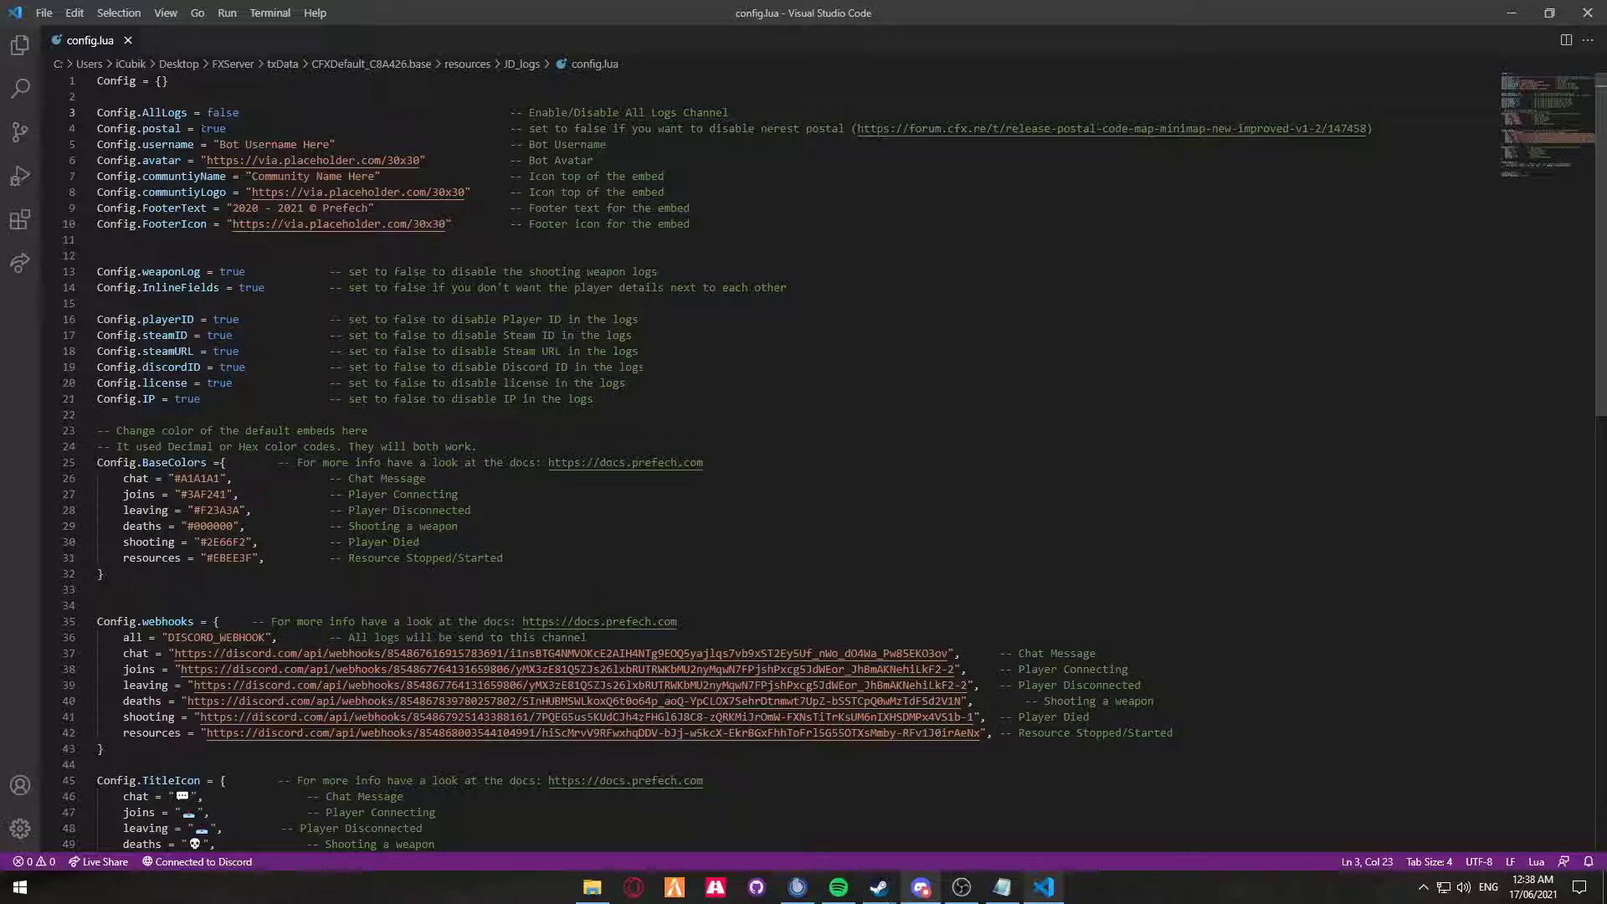
Set the bot name in Config.username to "Tutorial Hook" and save config.lua
{"action": "left_click_drag", "start_coordinate": [219, 144], "coordinate": [326, 144]}
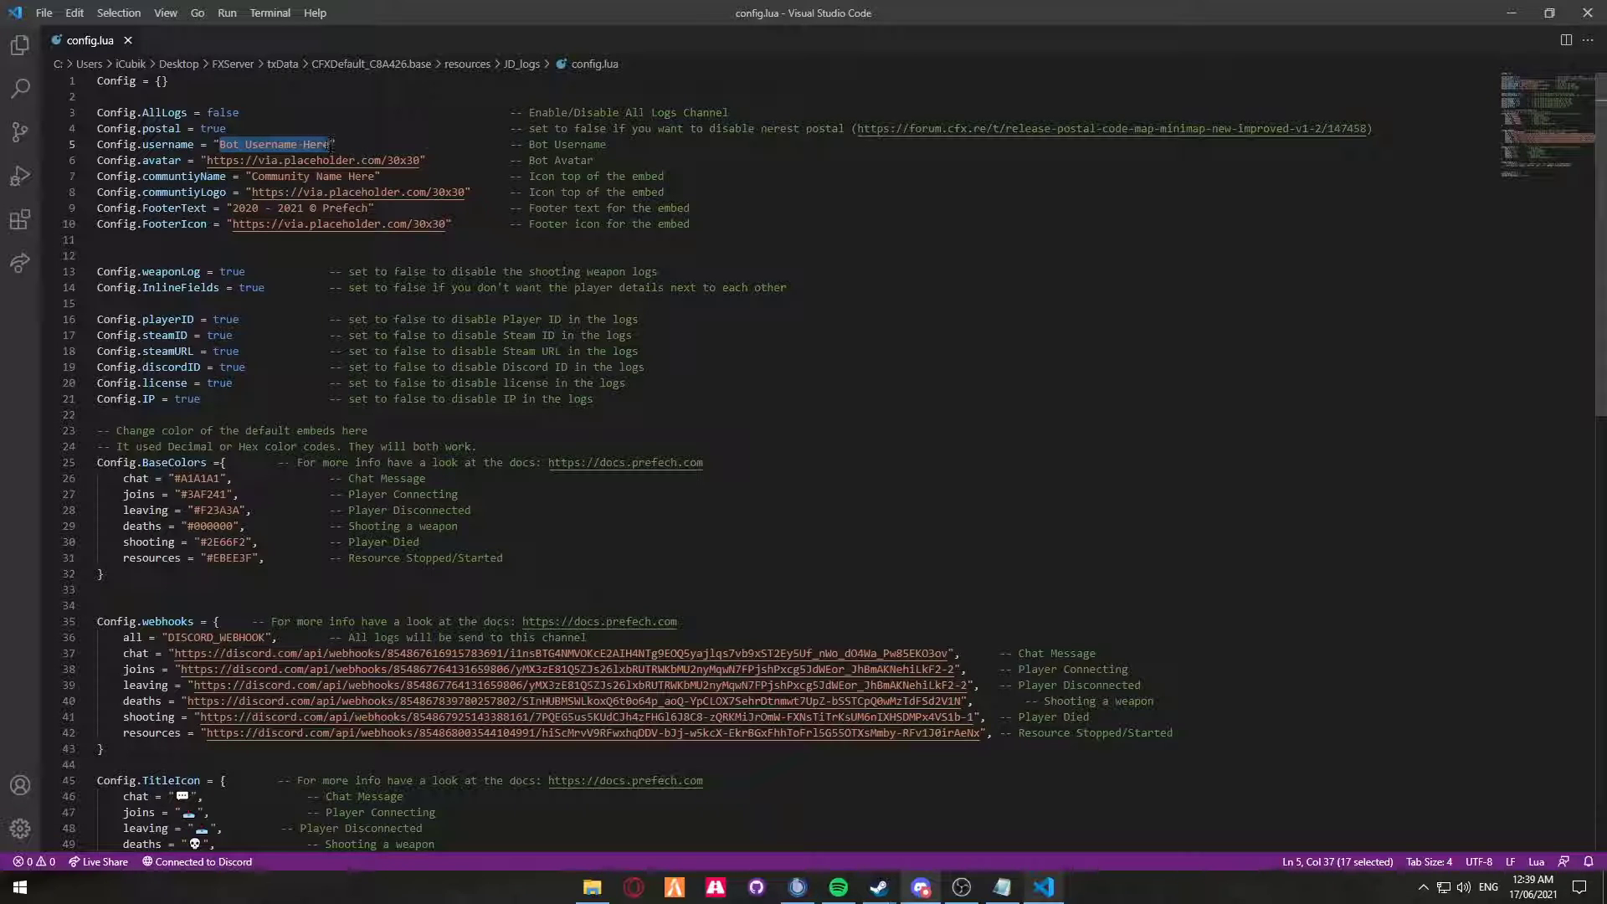
{"action": "type", "text": "Tutor"}
{"action": "type", "text": "ial Hook"}
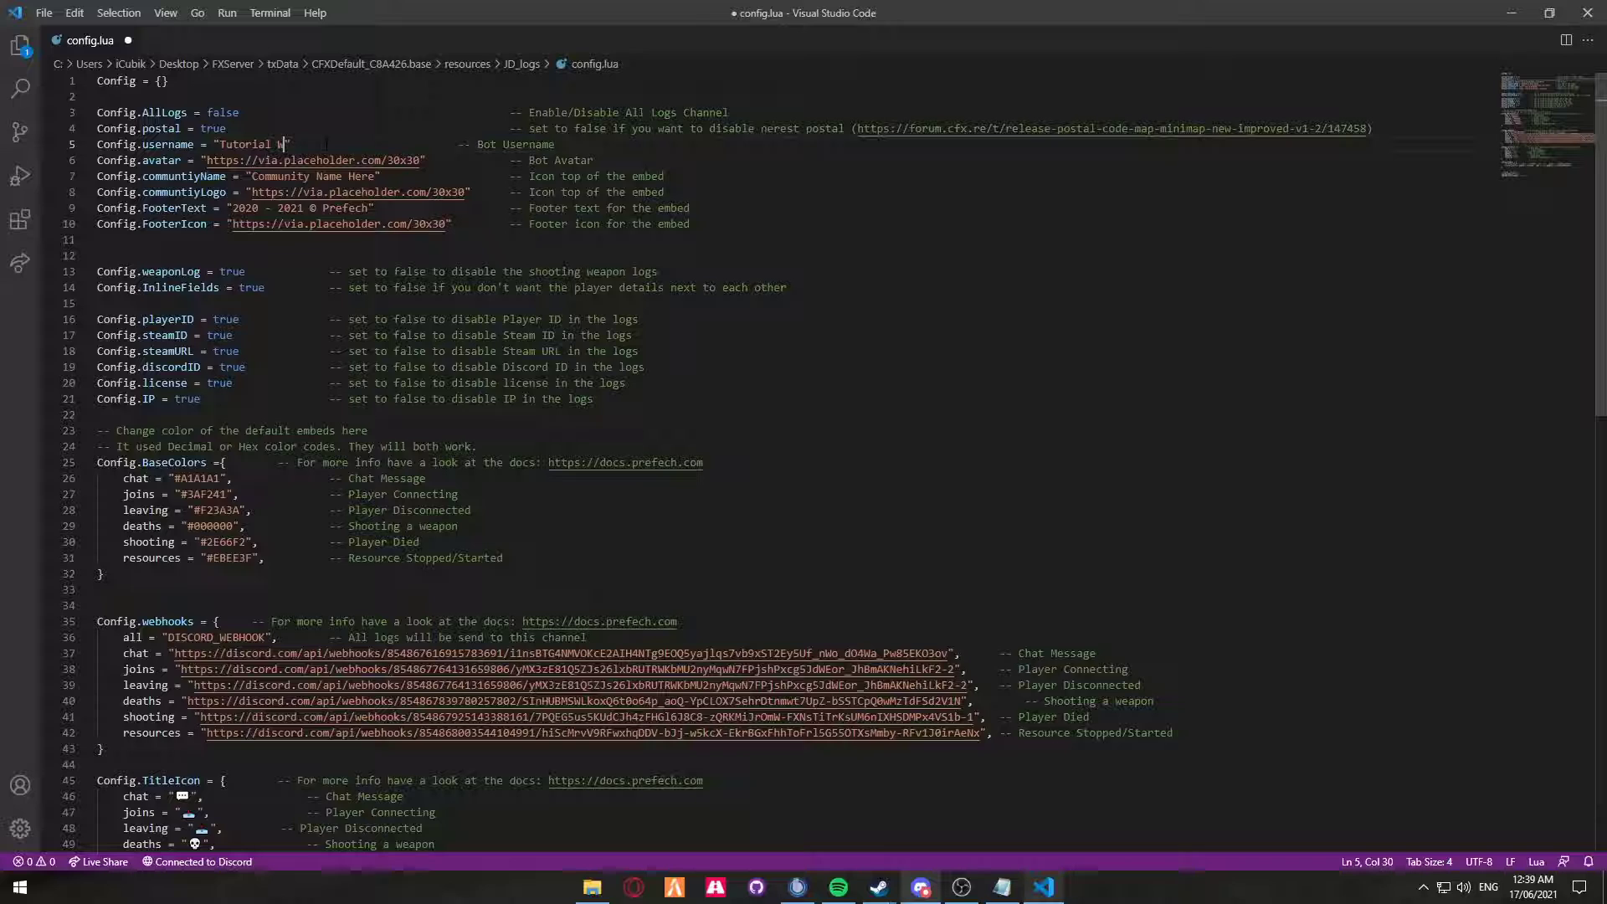
{"action": "key", "text": "ctrl+s"}
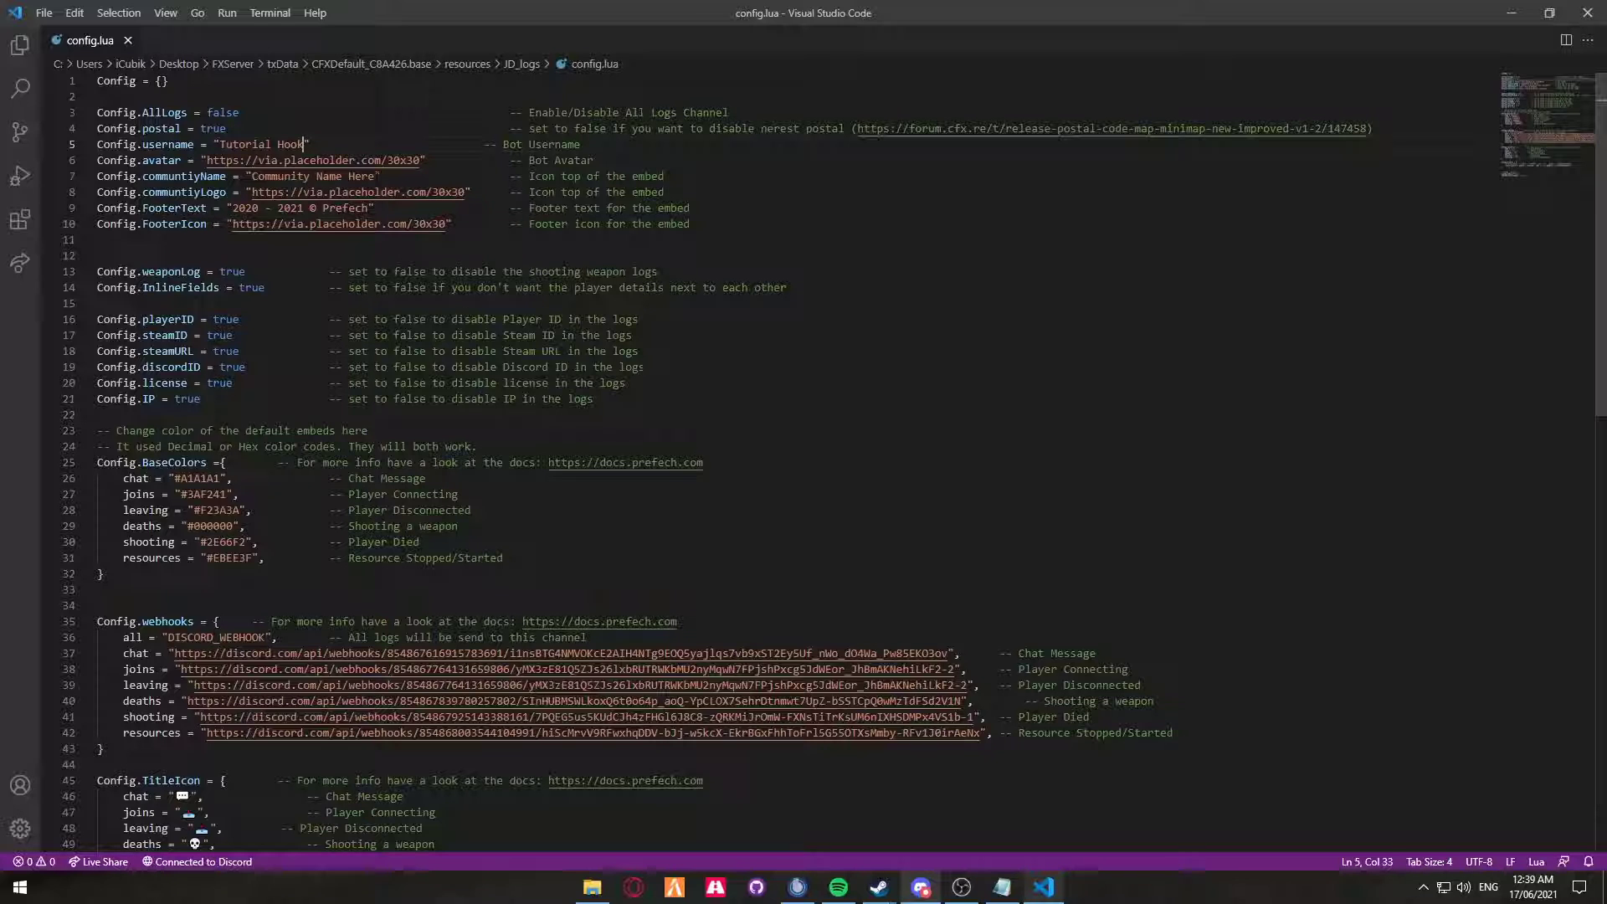
Set the Config.communtiyName value to "Tutorial Community" and save config.lua
{"action": "left_click_drag", "start_coordinate": [375, 176], "coordinate": [252, 176]}
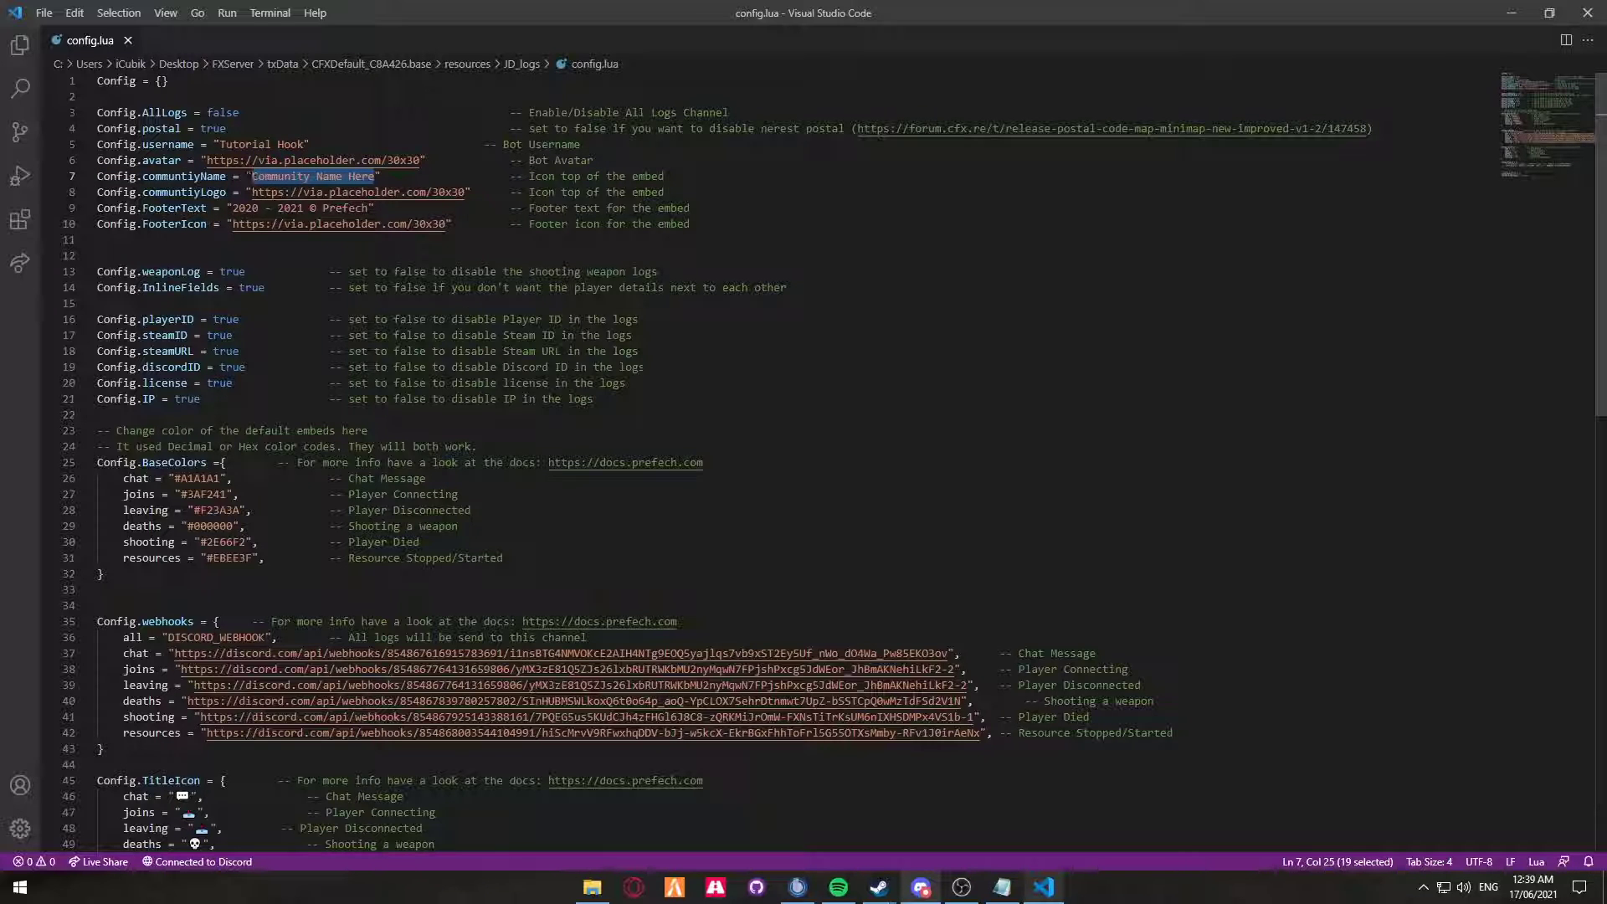
{"action": "type", "text": "Tutorial Co"}
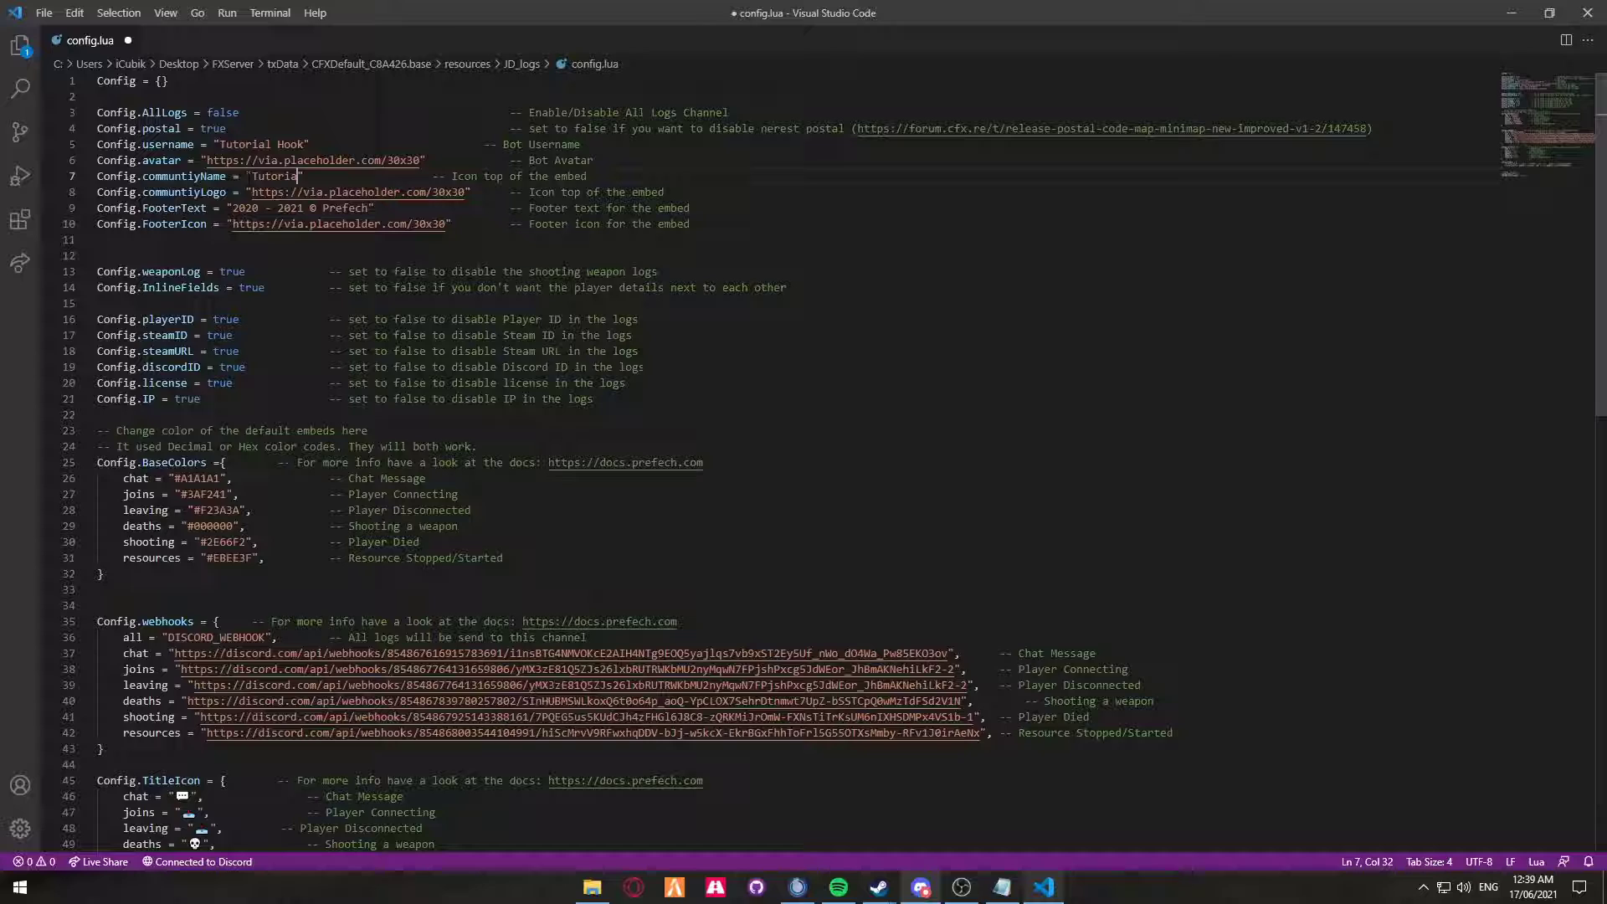
{"action": "type", "text": "mmunity"}
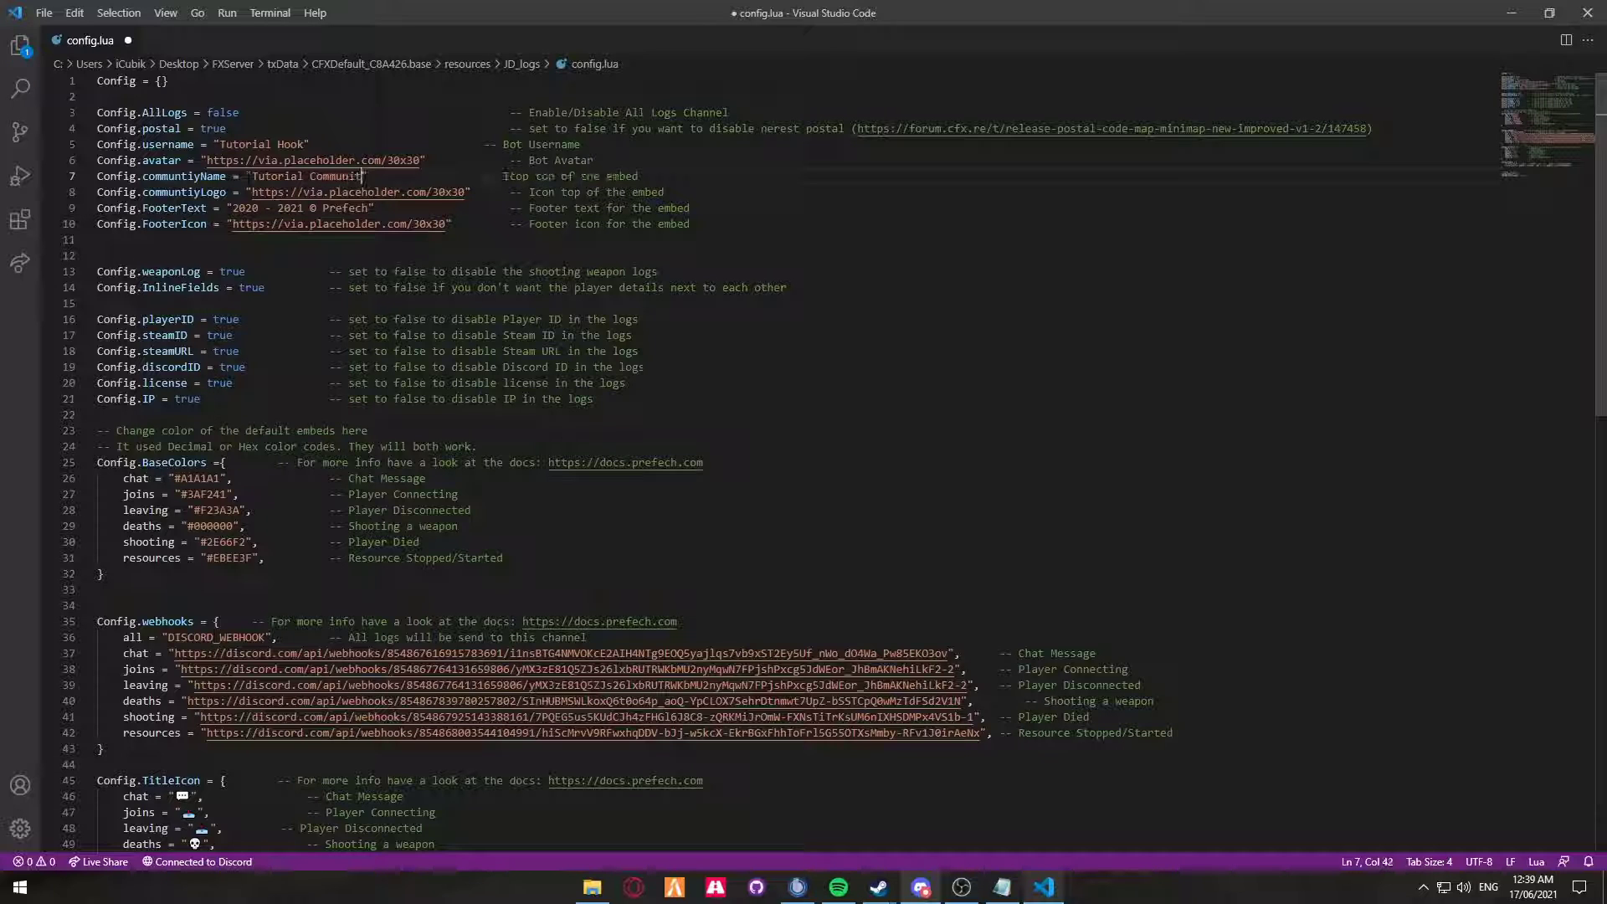
{"action": "key", "text": "ctrl+s"}
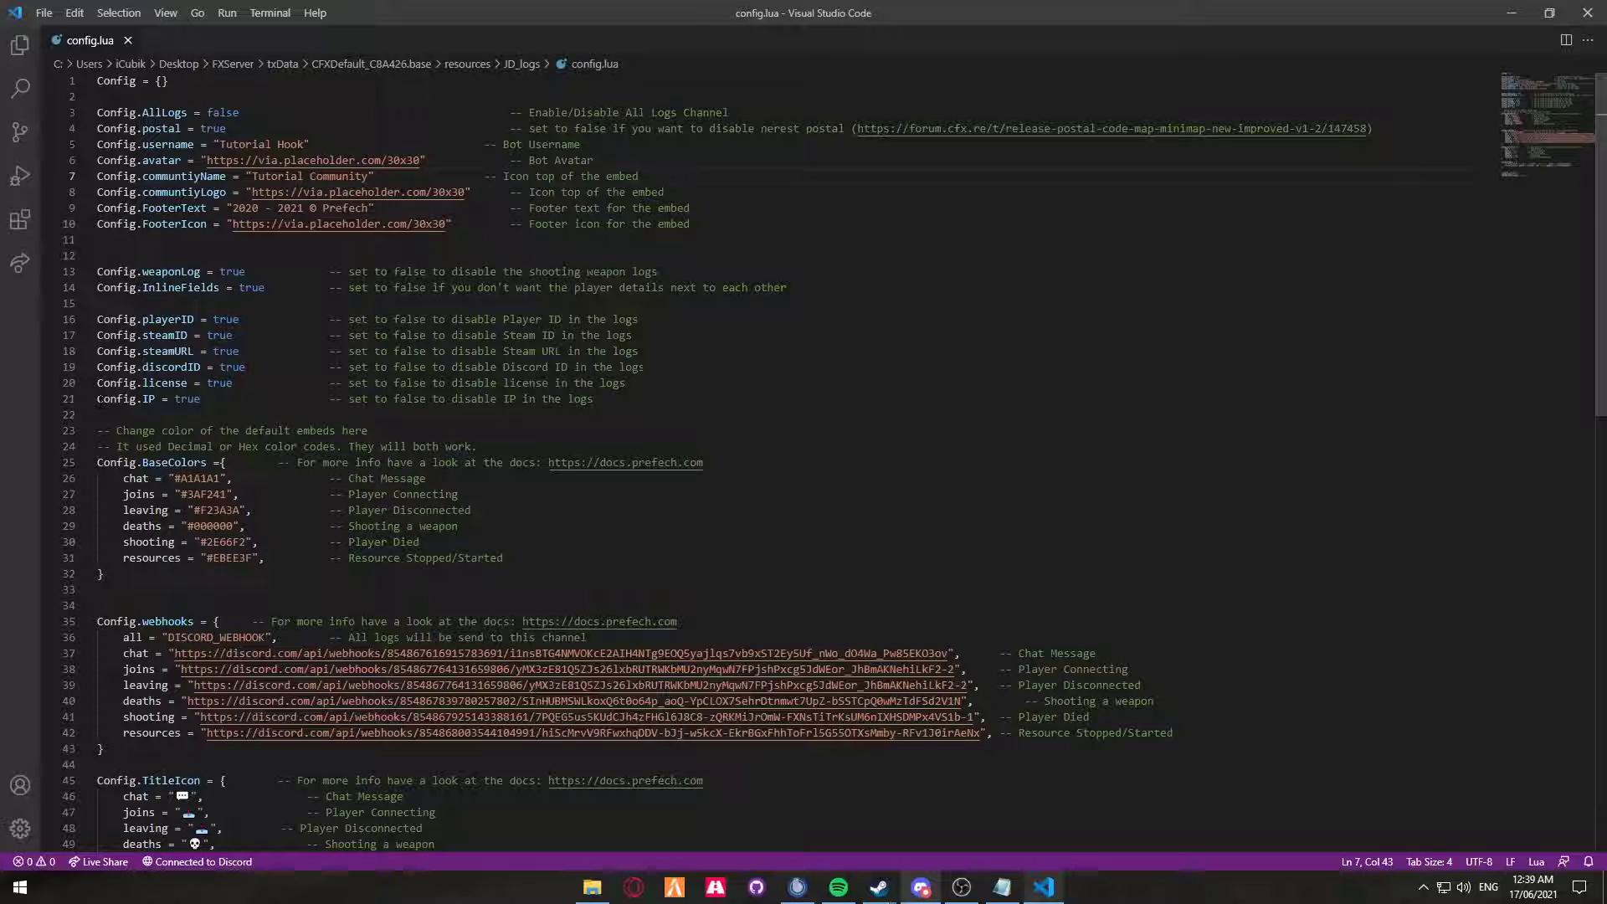
Switch to the Brave browser, search Google for "hex colour", accept the cookie notice and copy the colour picker's hex code fcba03
{"action": "left_click_drag", "start_coordinate": [98, 400], "coordinate": [592, 401]}
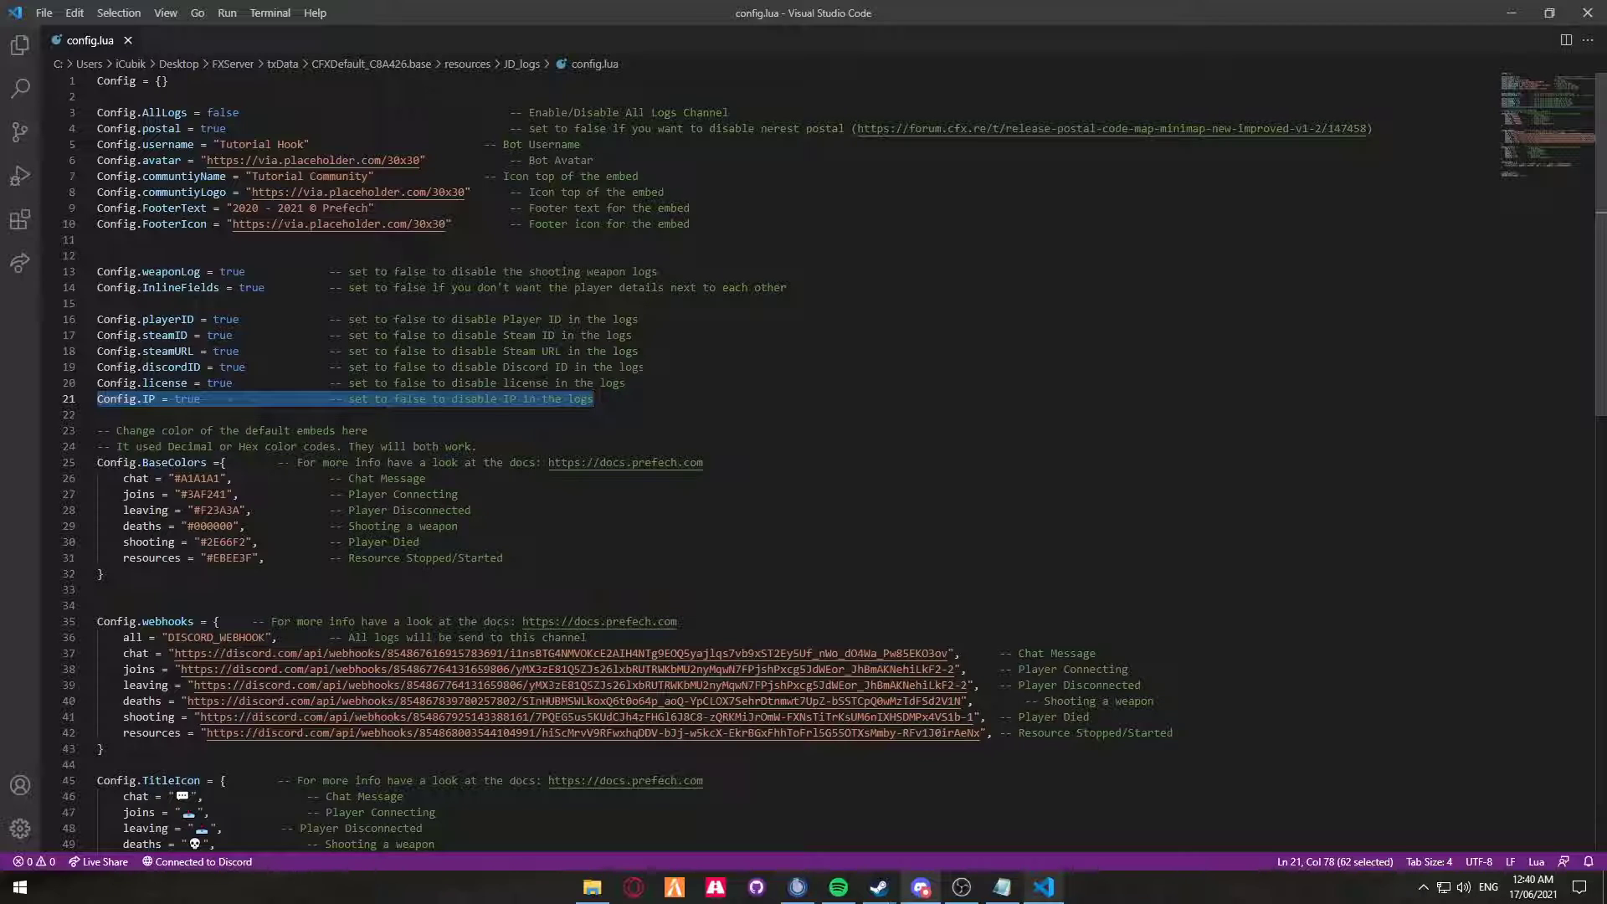
{"action": "scroll", "coordinate": [804, 460], "scroll_direction": "down", "scroll_amount": 4}
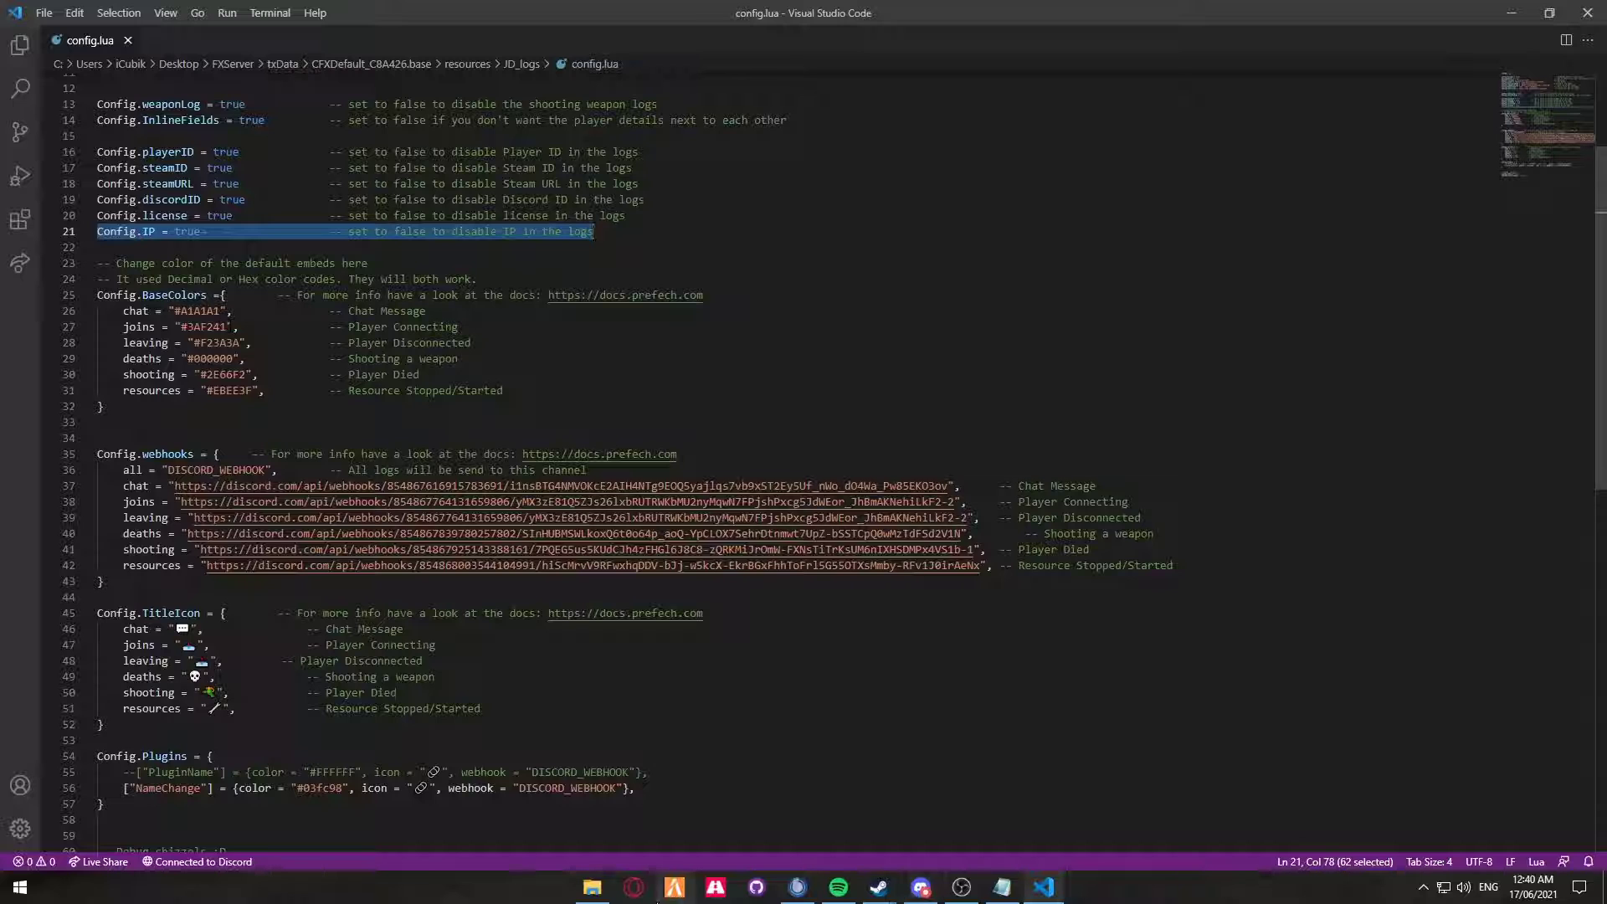
{"action": "left_click", "coordinate": [1511, 13]}
{"action": "double_click", "coordinate": [52, 40]}
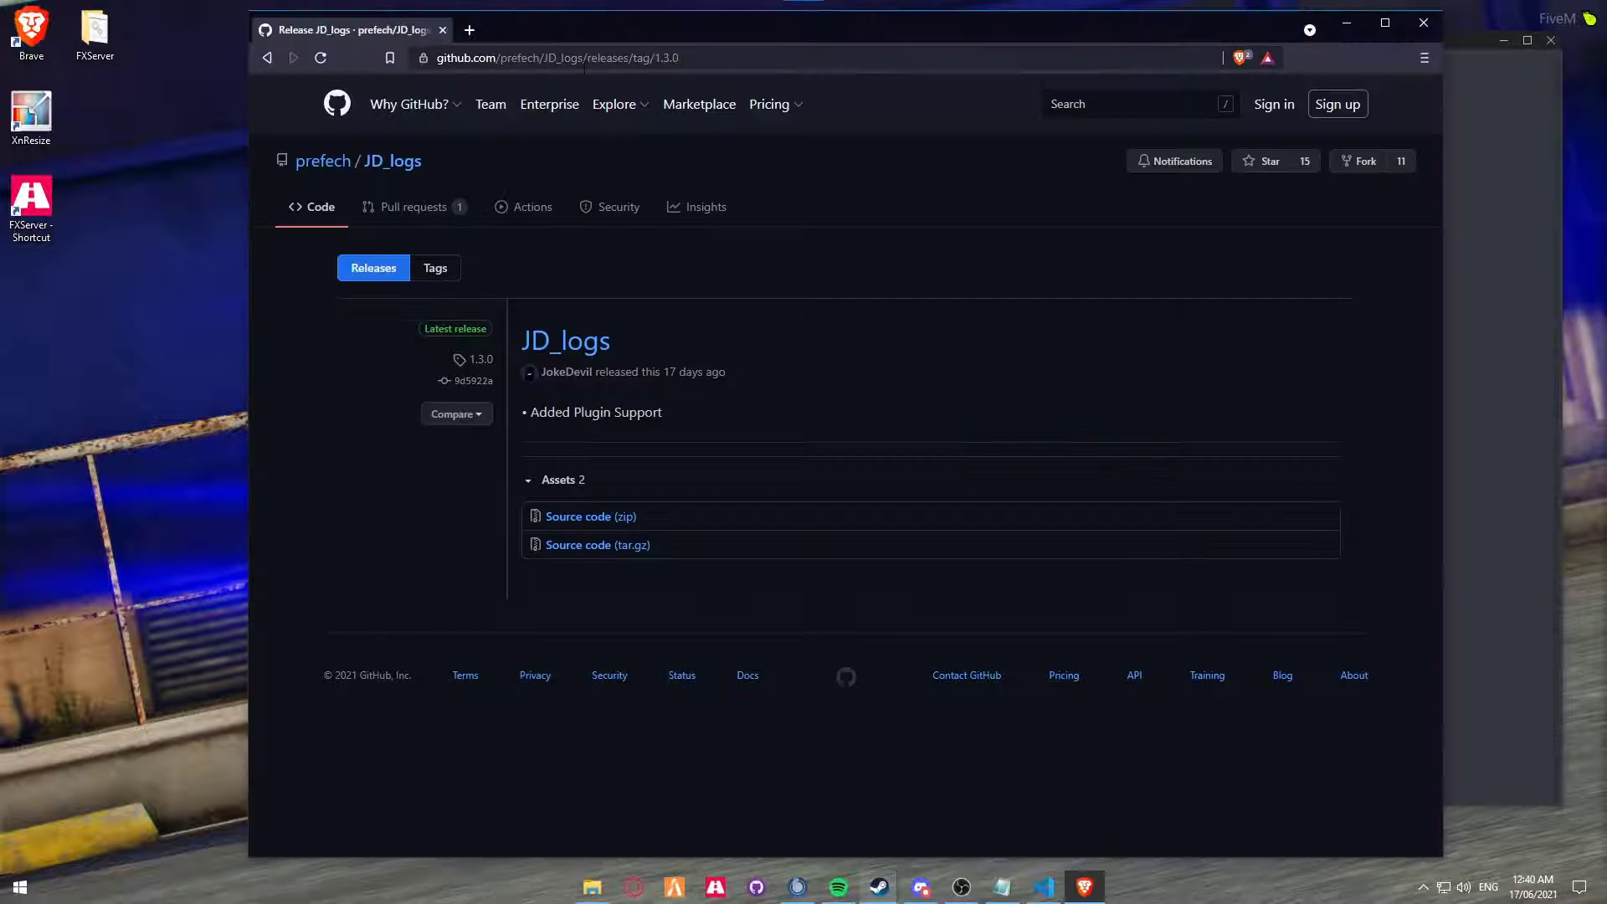
{"action": "left_click", "coordinate": [574, 59]}
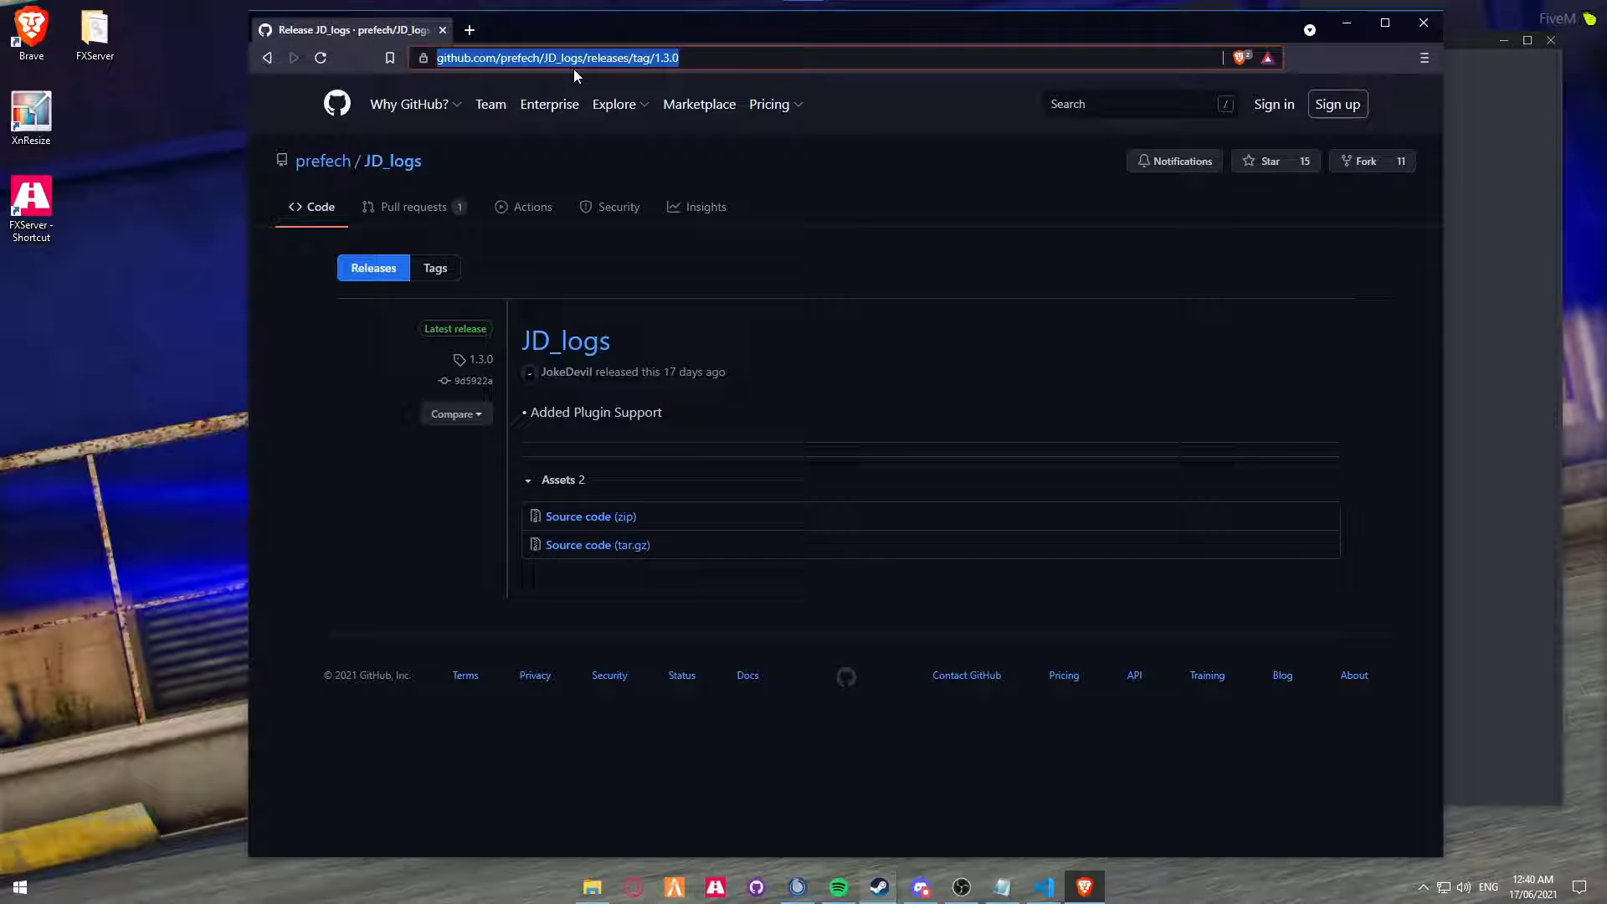
{"action": "type", "text": "hex colour"}
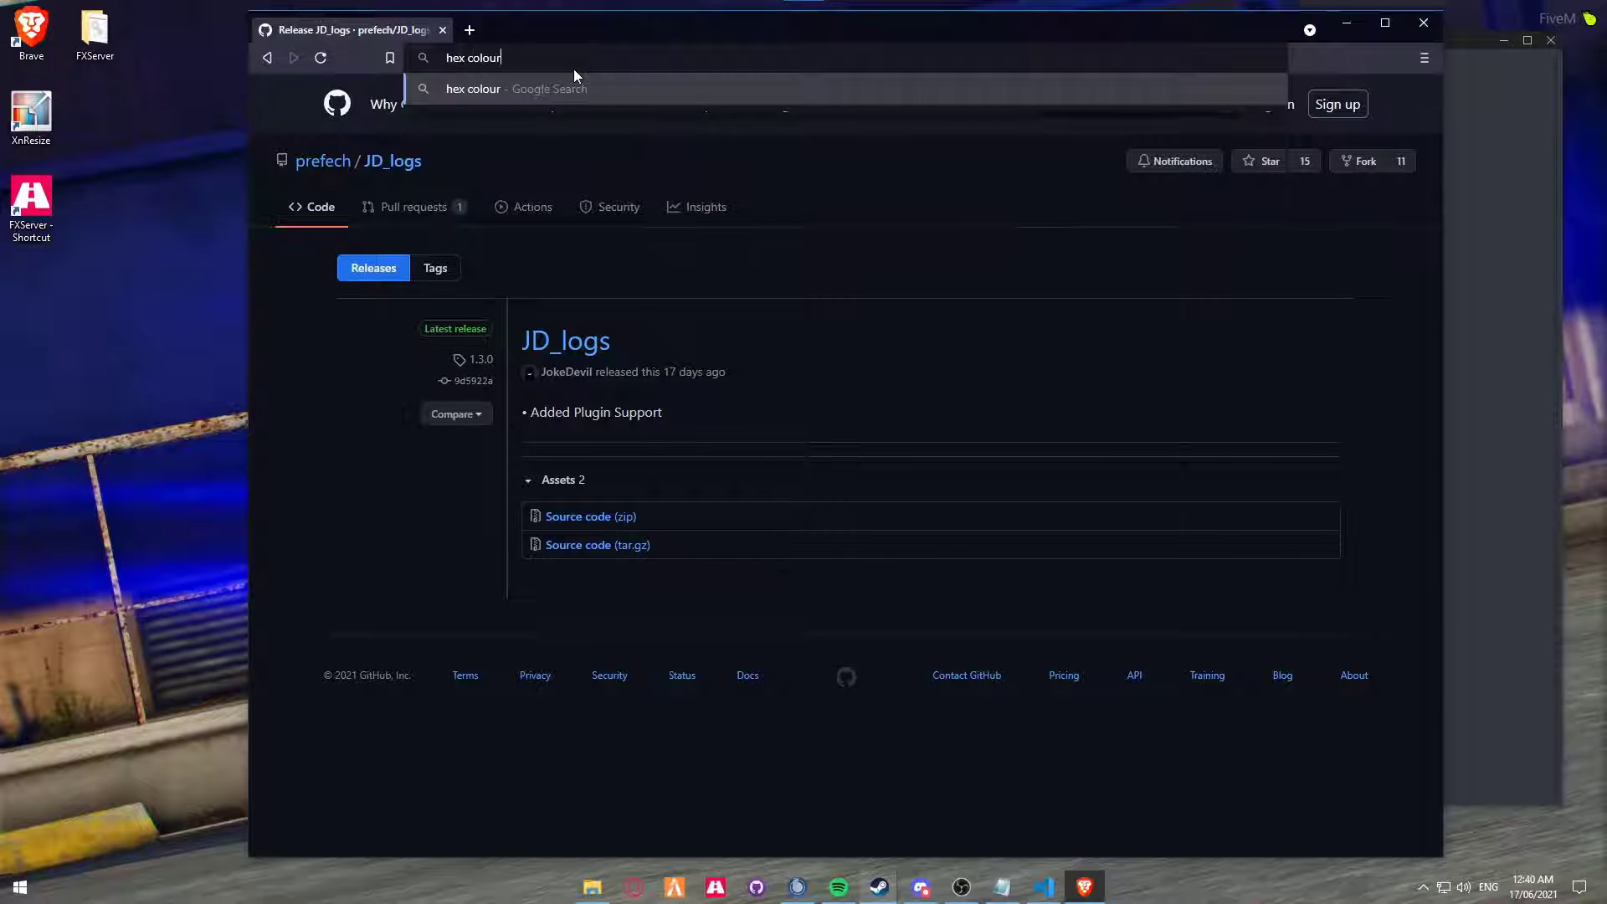
{"action": "key", "text": "Return"}
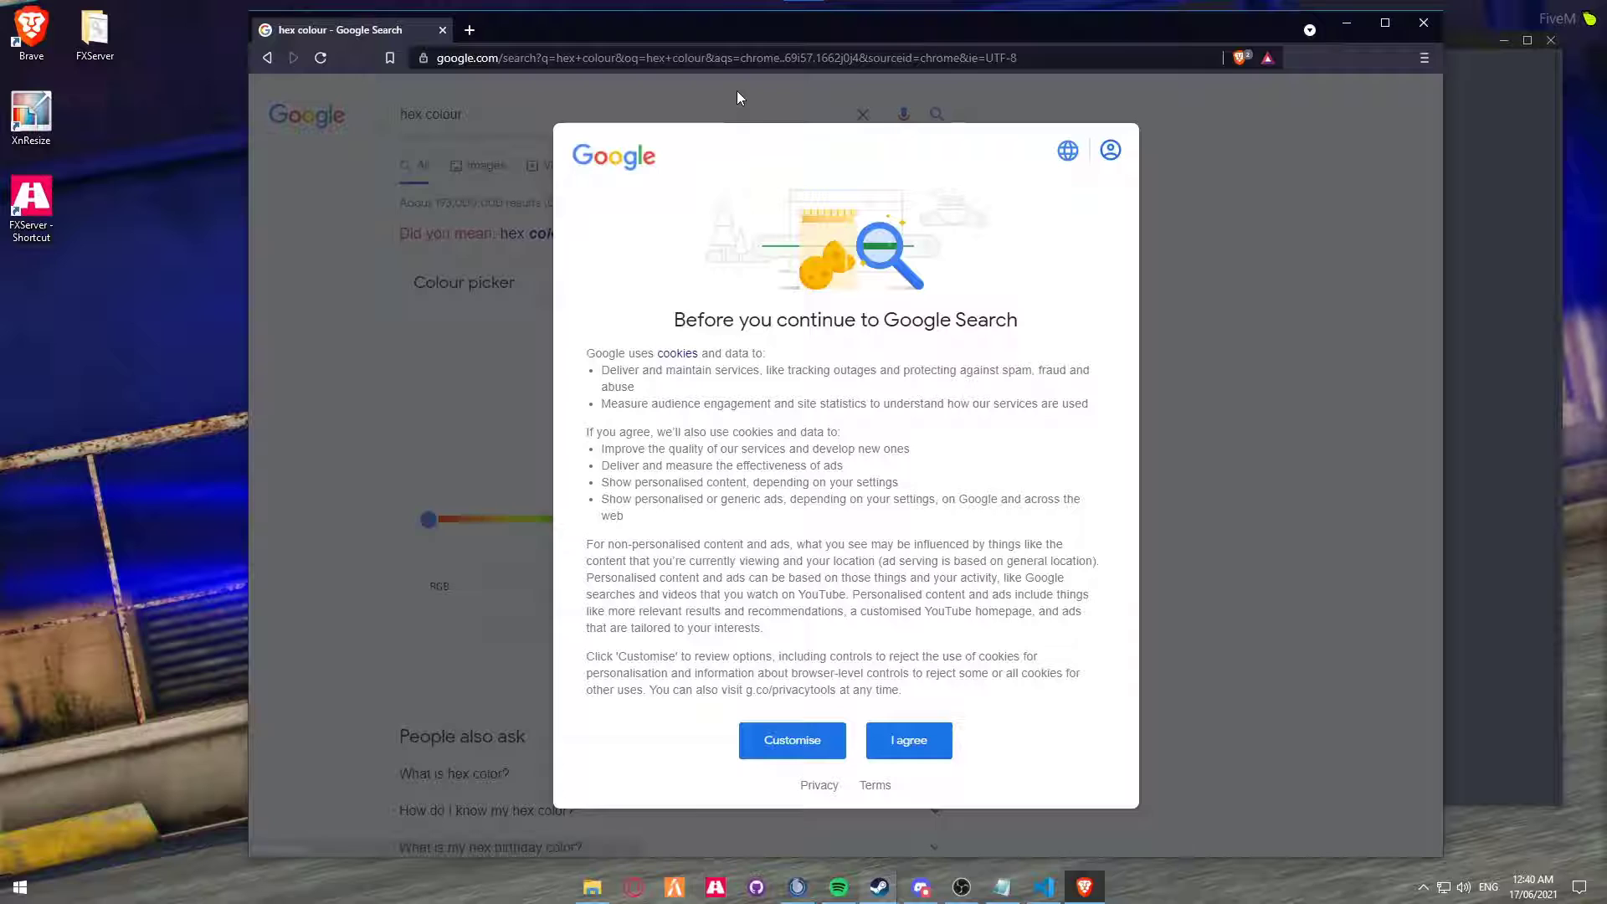
{"action": "left_click", "coordinate": [904, 738]}
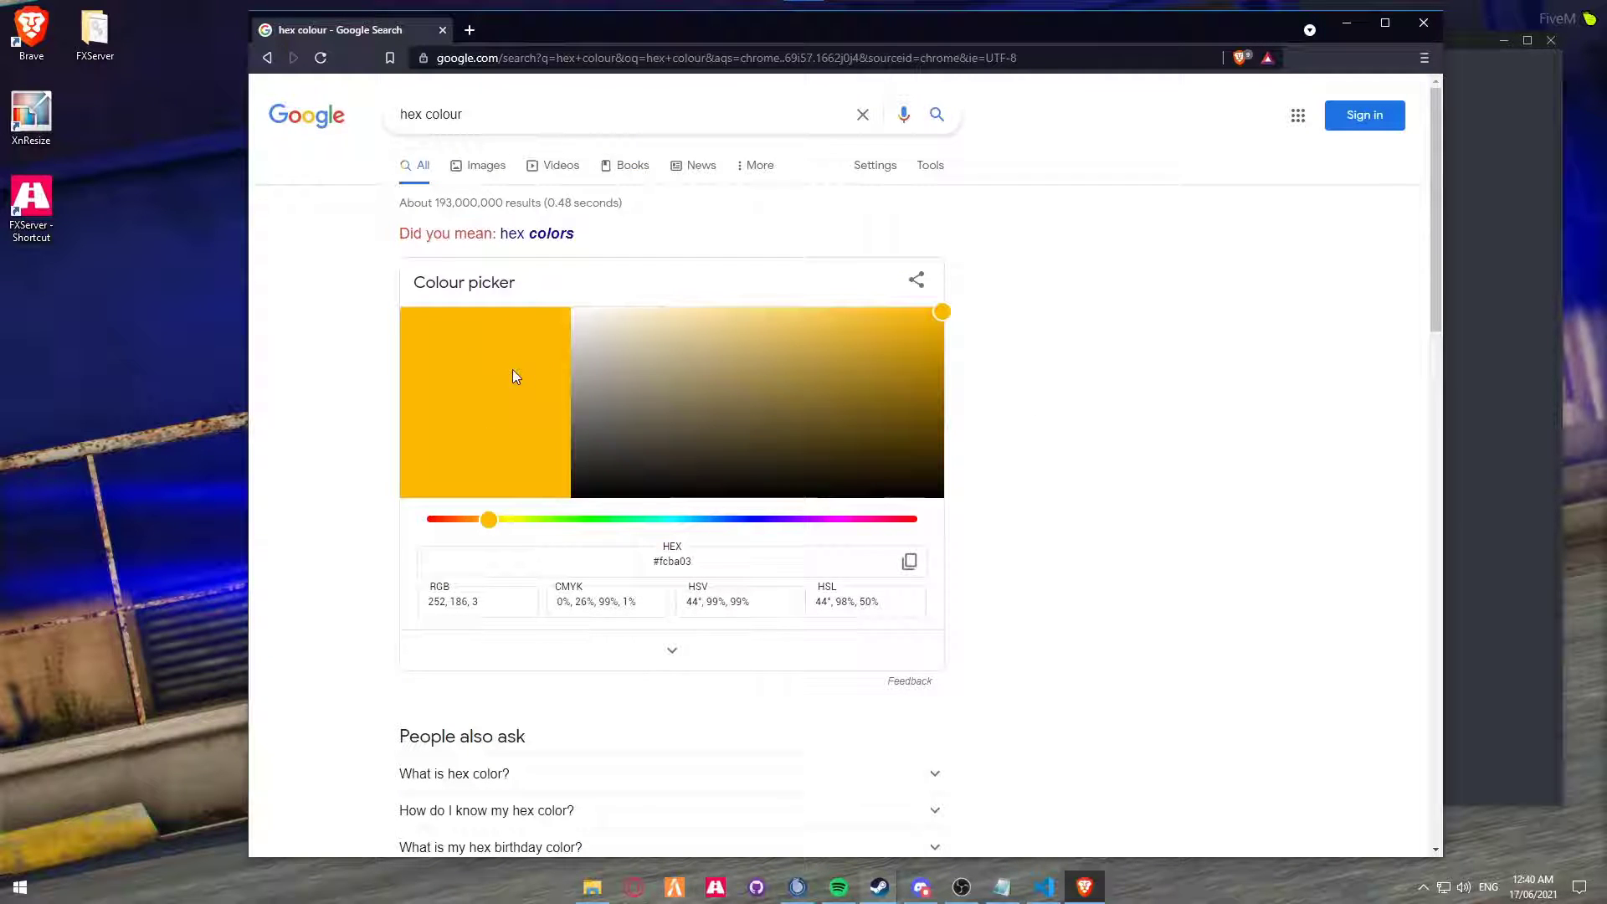
{"action": "double_click", "coordinate": [672, 562]}
{"action": "key", "text": "ctrl+c"}
Switch to Visual Studio Code, set all six Config.BaseColors entries, from chat to resources, to #fcba03 and save config.lua
{"action": "left_click", "coordinate": [1042, 886]}
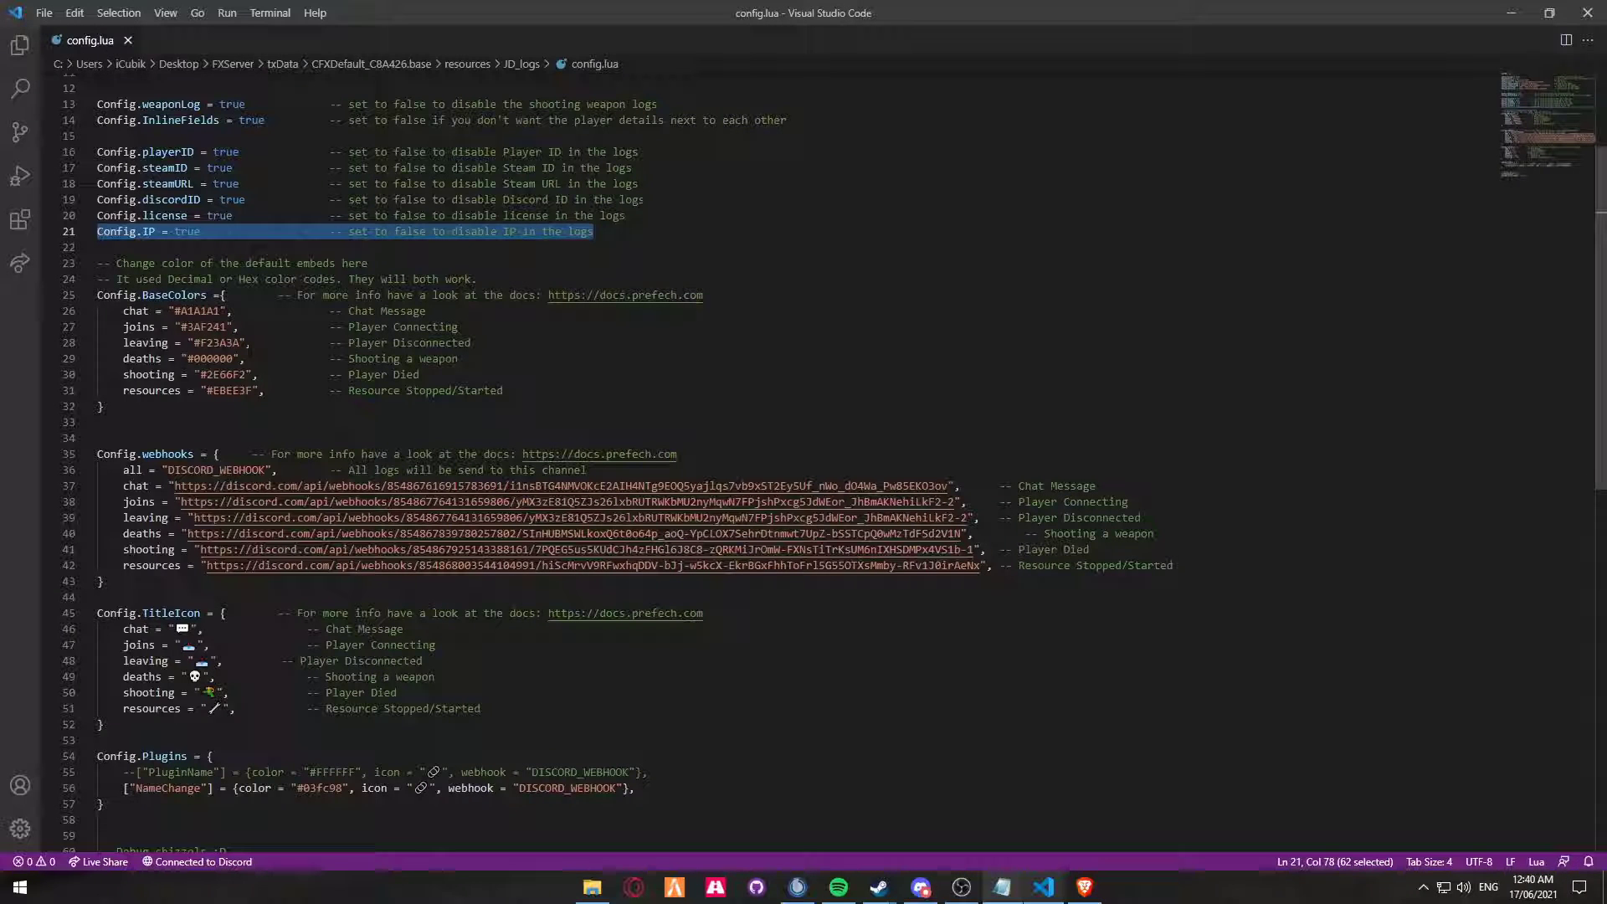
{"action": "double_click", "coordinate": [205, 327]}
{"action": "key", "text": "ctrl+v"}
{"action": "double_click", "coordinate": [198, 311]}
{"action": "key", "text": "ctrl+v"}
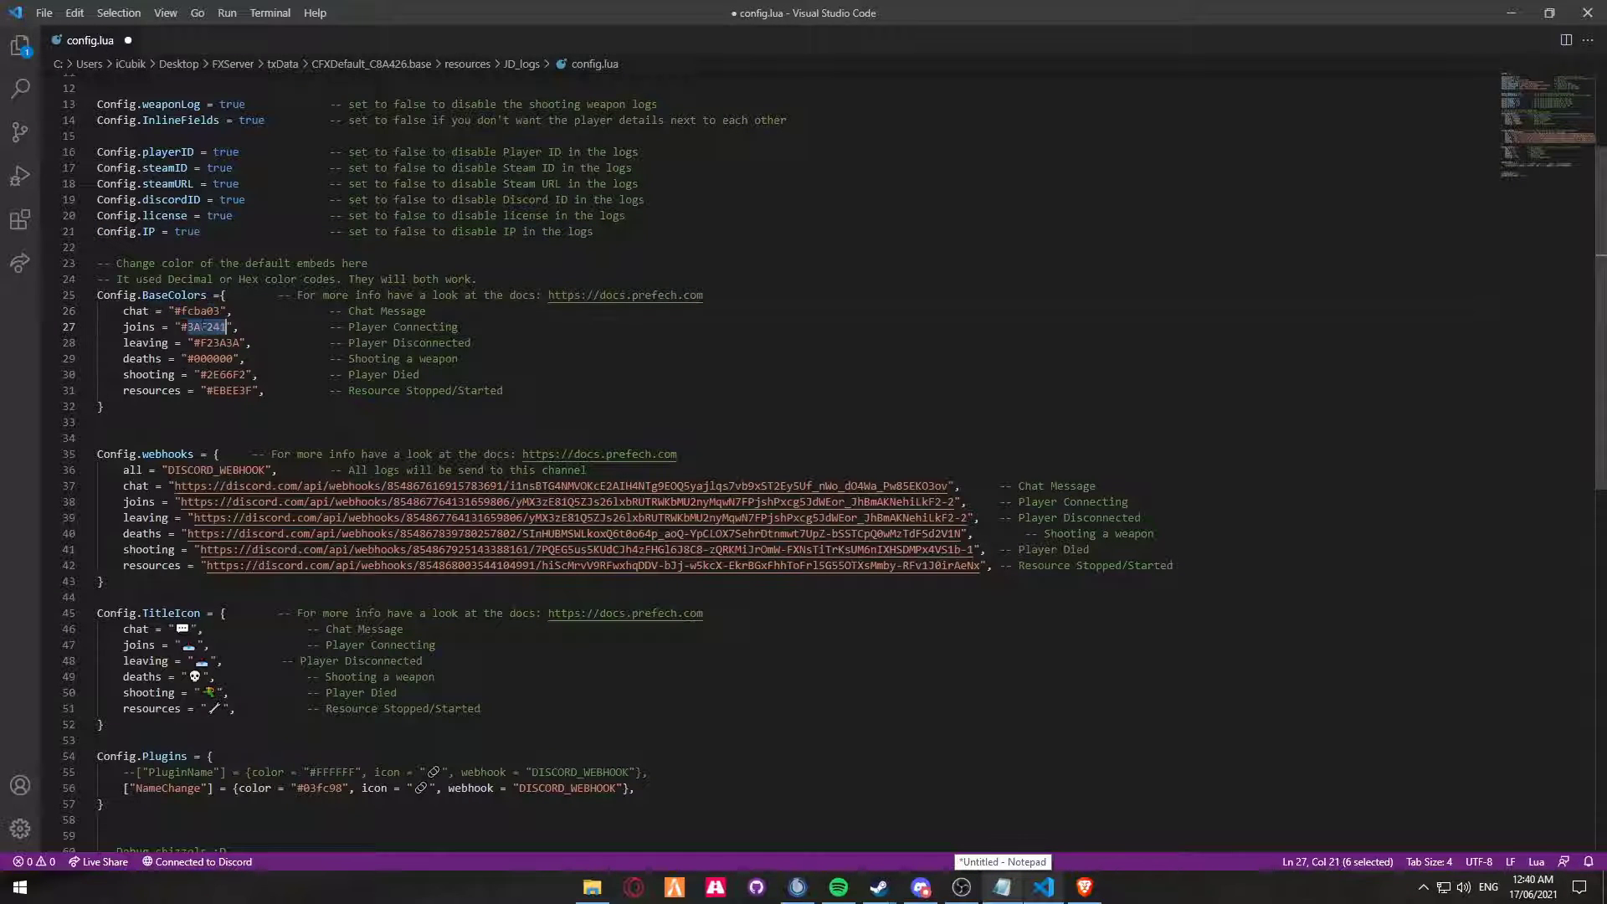
{"action": "left_click", "coordinate": [205, 343]}
{"action": "double_click", "coordinate": [221, 343]}
{"action": "key", "text": "ctrl+v"}
{"action": "double_click", "coordinate": [224, 374]}
{"action": "key", "text": "ctrl+v"}
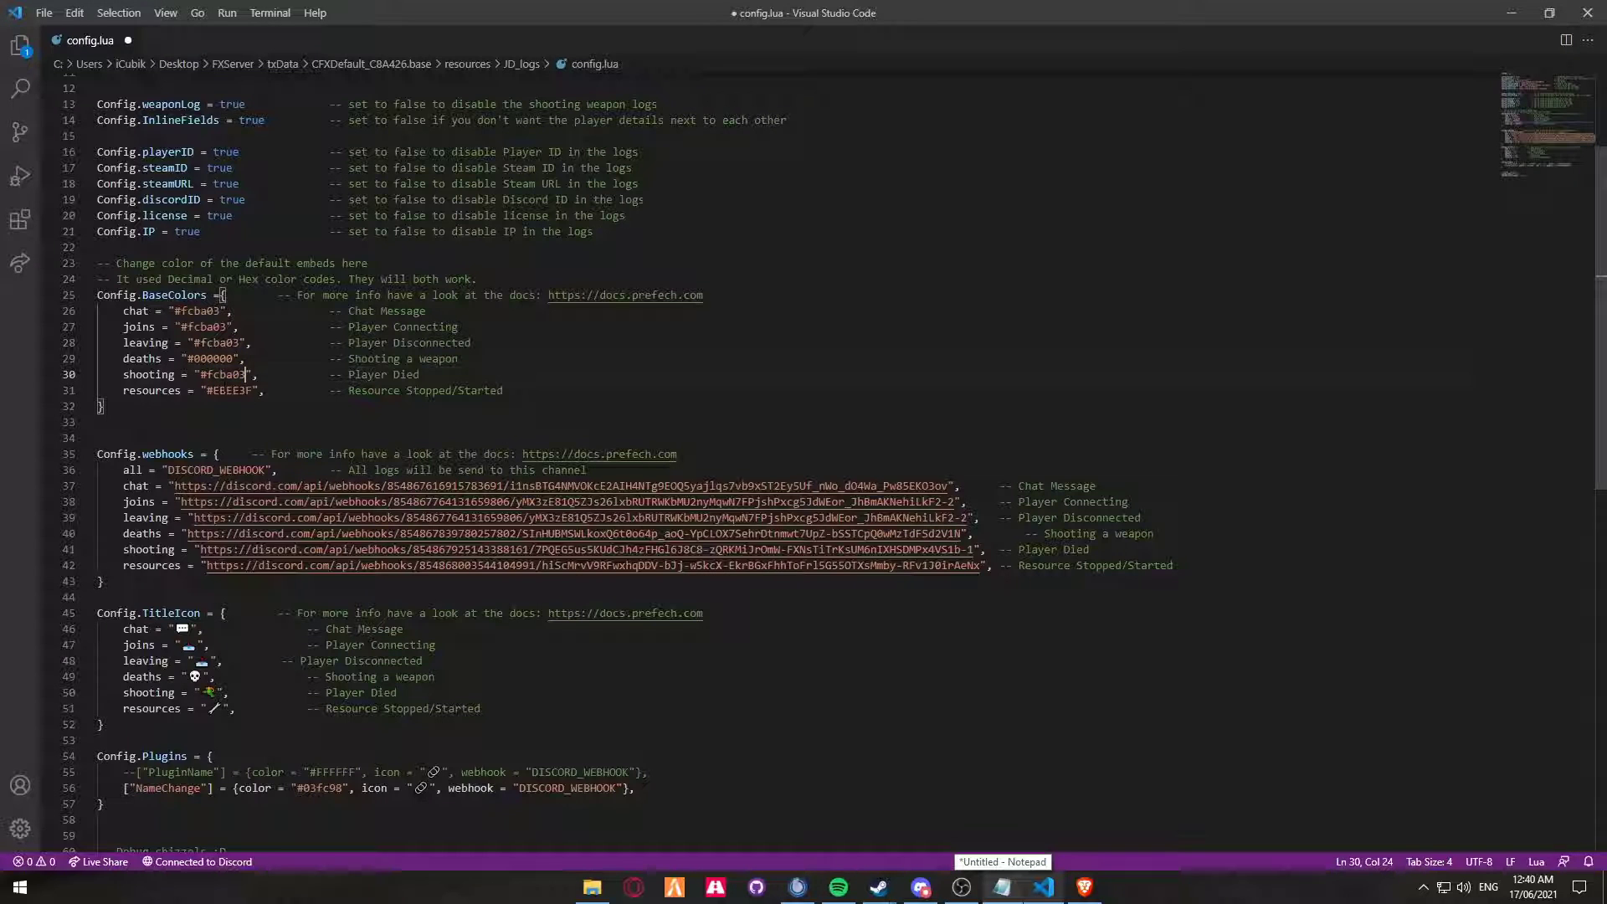
{"action": "double_click", "coordinate": [216, 390]}
{"action": "key", "text": "ctrl+v"}
{"action": "double_click", "coordinate": [214, 358]}
{"action": "key", "text": "ctrl+v"}
{"action": "key", "text": "ctrl+s"}
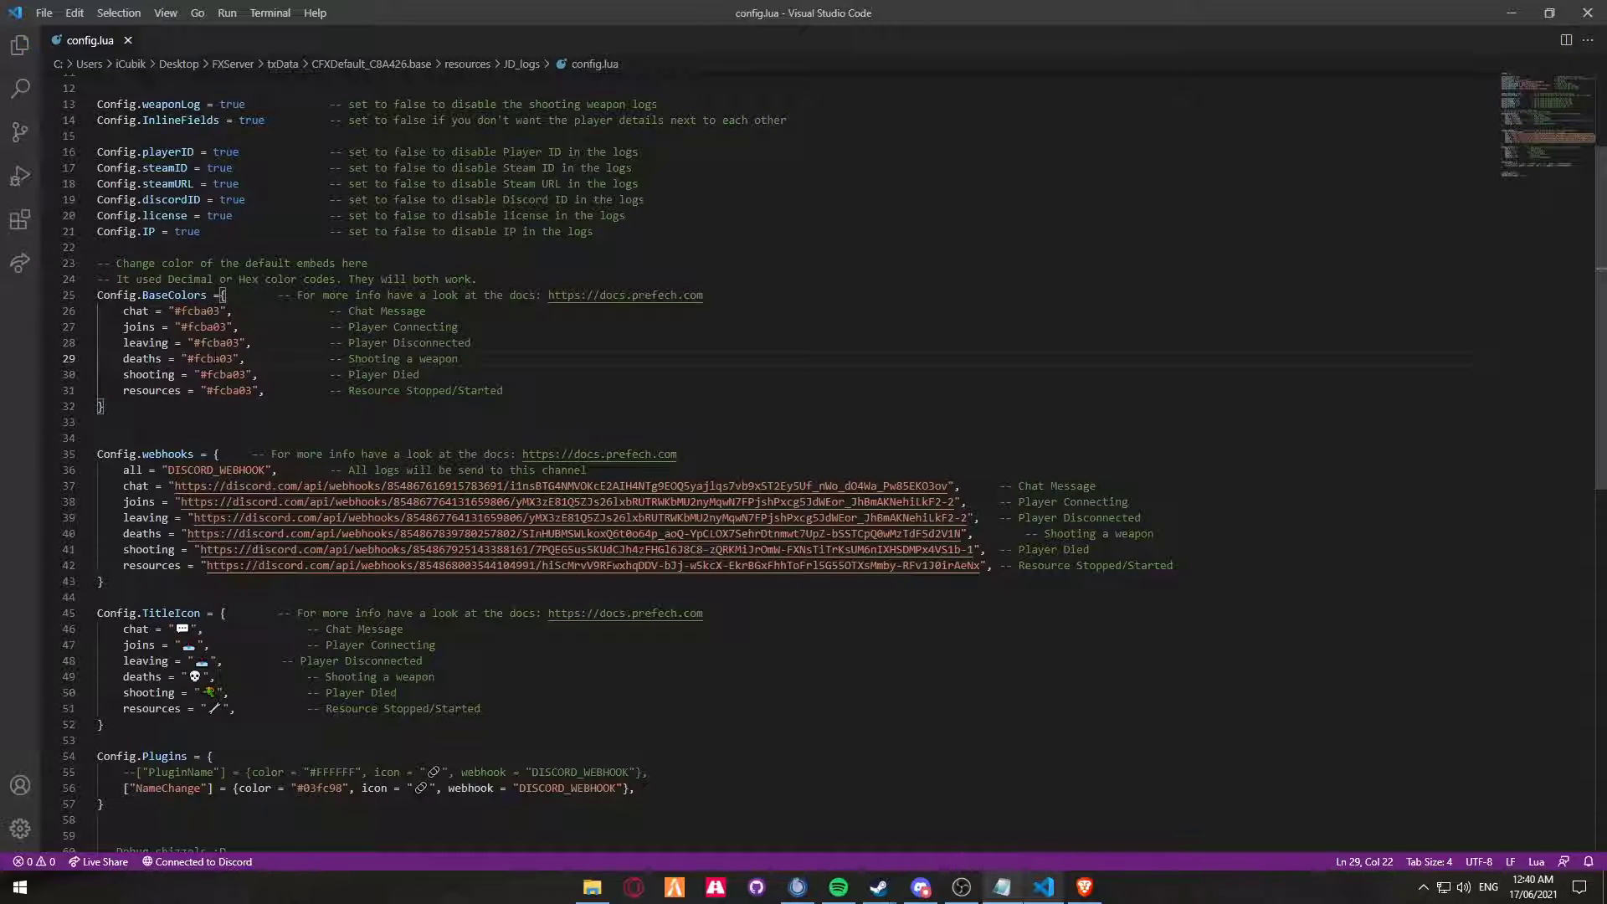
Review the TitleIcon, Plugins and debug sections at the end of config.lua and close Visual Studio Code
{"action": "scroll", "coordinate": [804, 467], "scroll_direction": "down", "scroll_amount": 2}
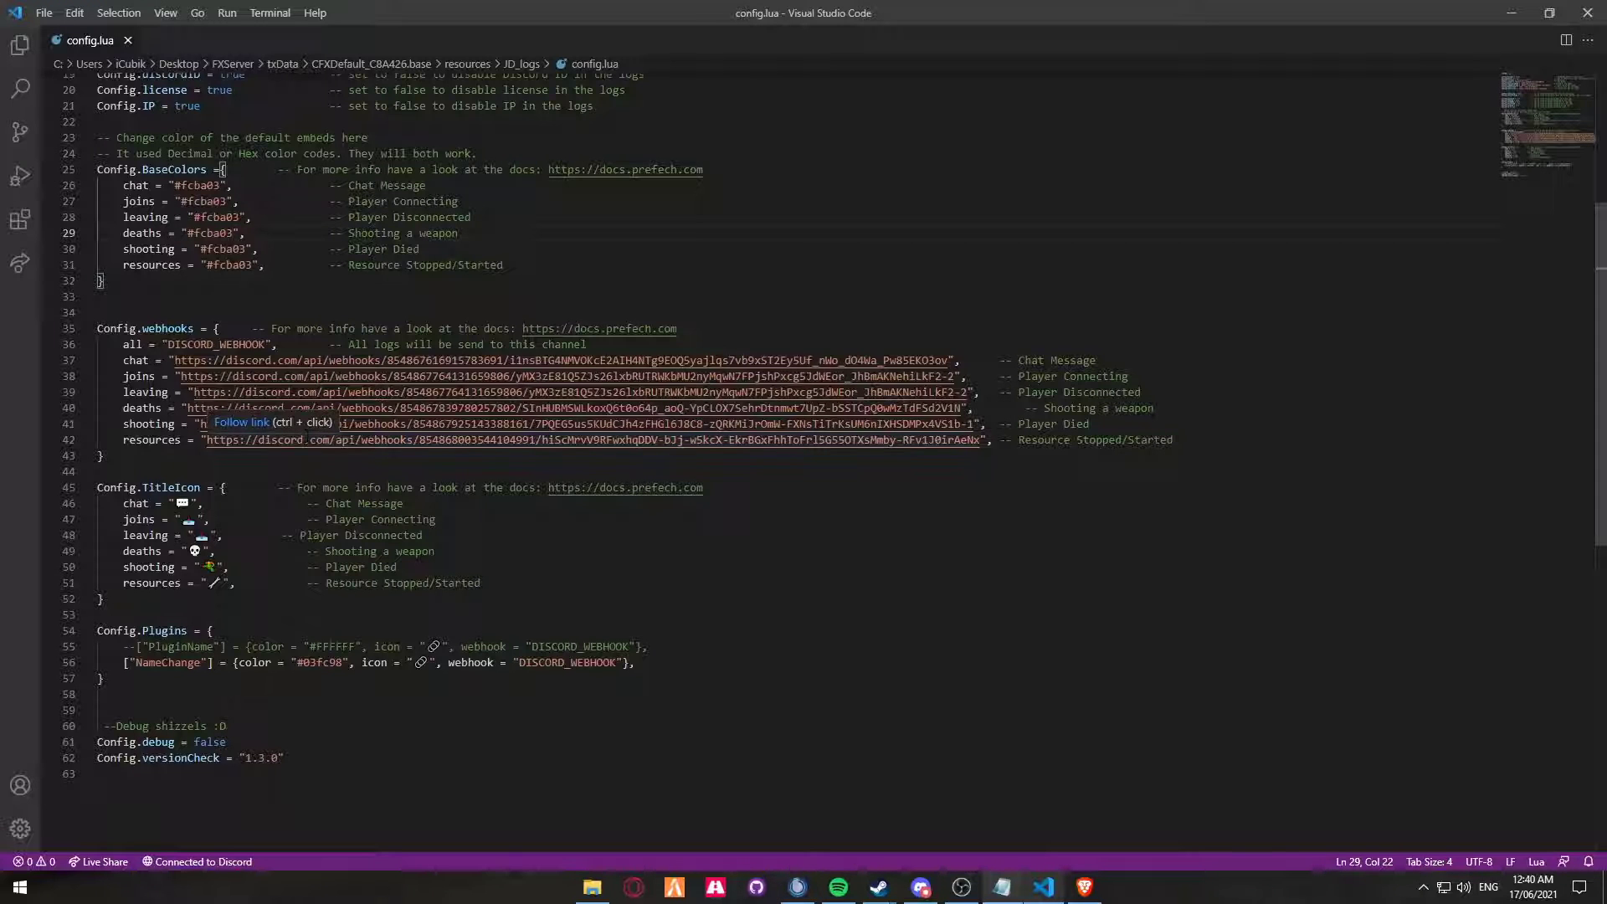
{"action": "scroll", "coordinate": [276, 423], "scroll_direction": "down", "scroll_amount": 2}
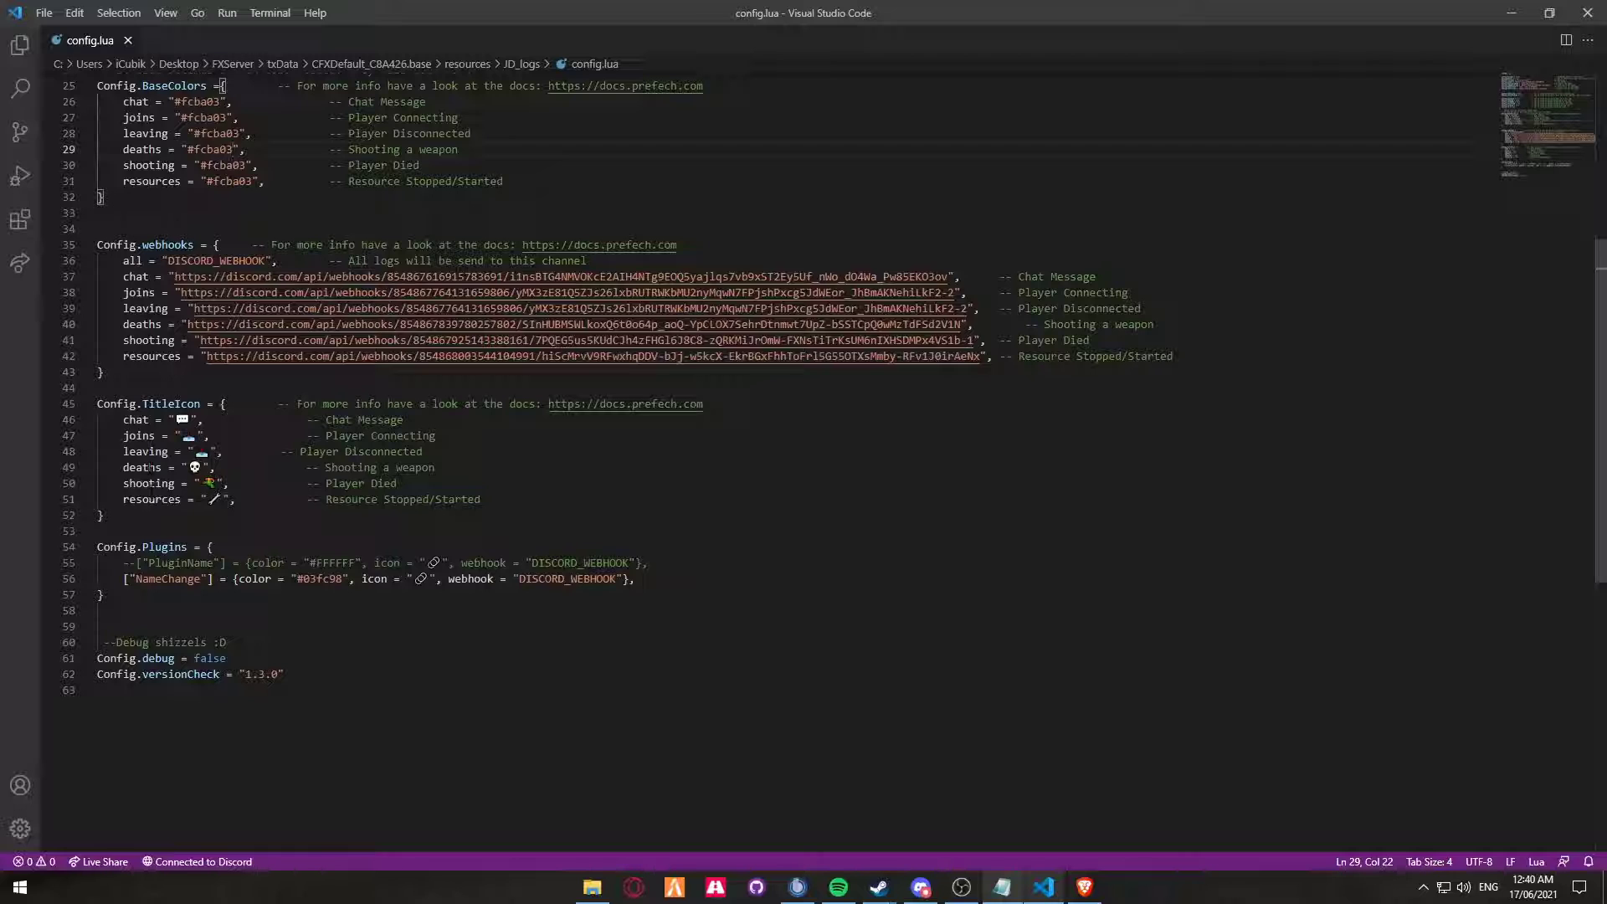
{"action": "scroll", "coordinate": [803, 364], "scroll_direction": "down", "scroll_amount": 4}
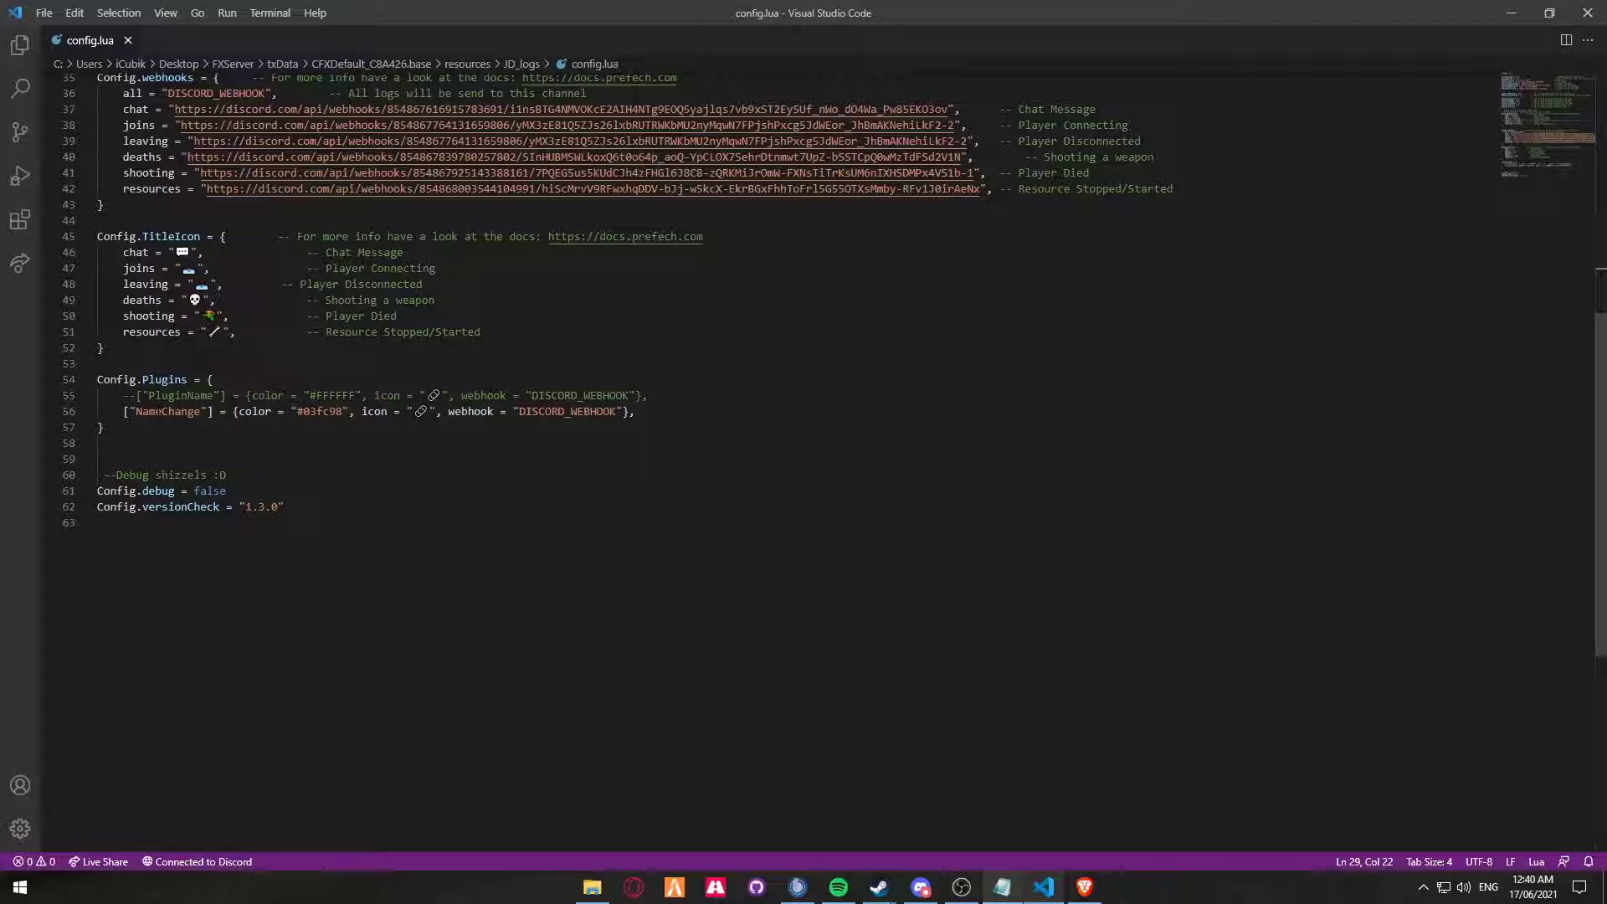
{"action": "left_click", "coordinate": [1588, 11]}
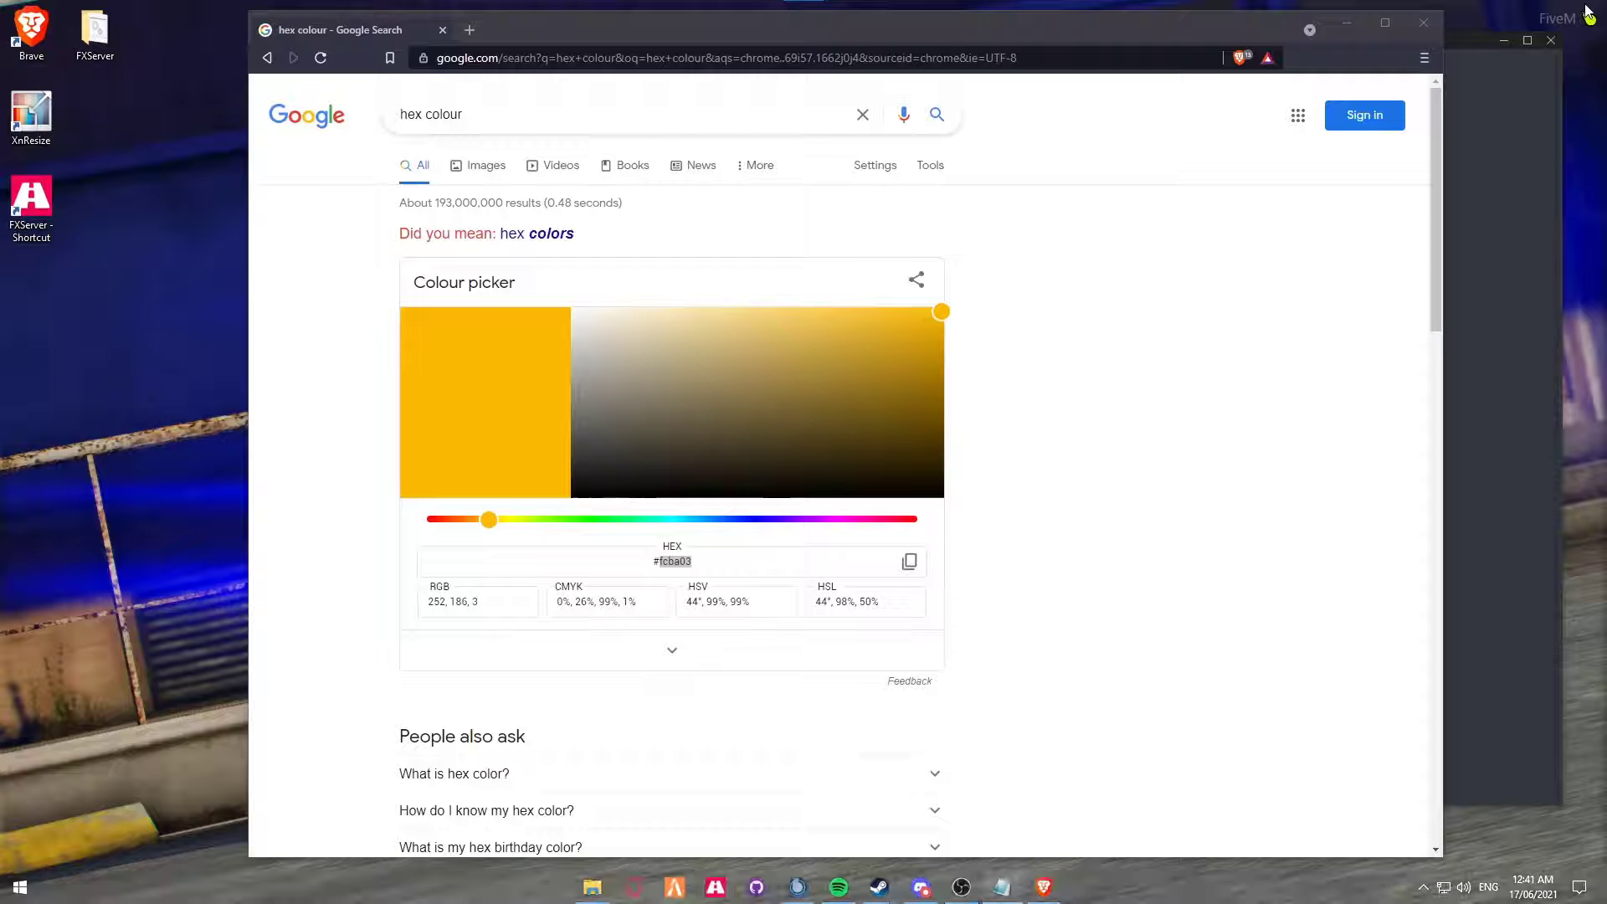
{"action": "left_click", "coordinate": [1352, 23]}
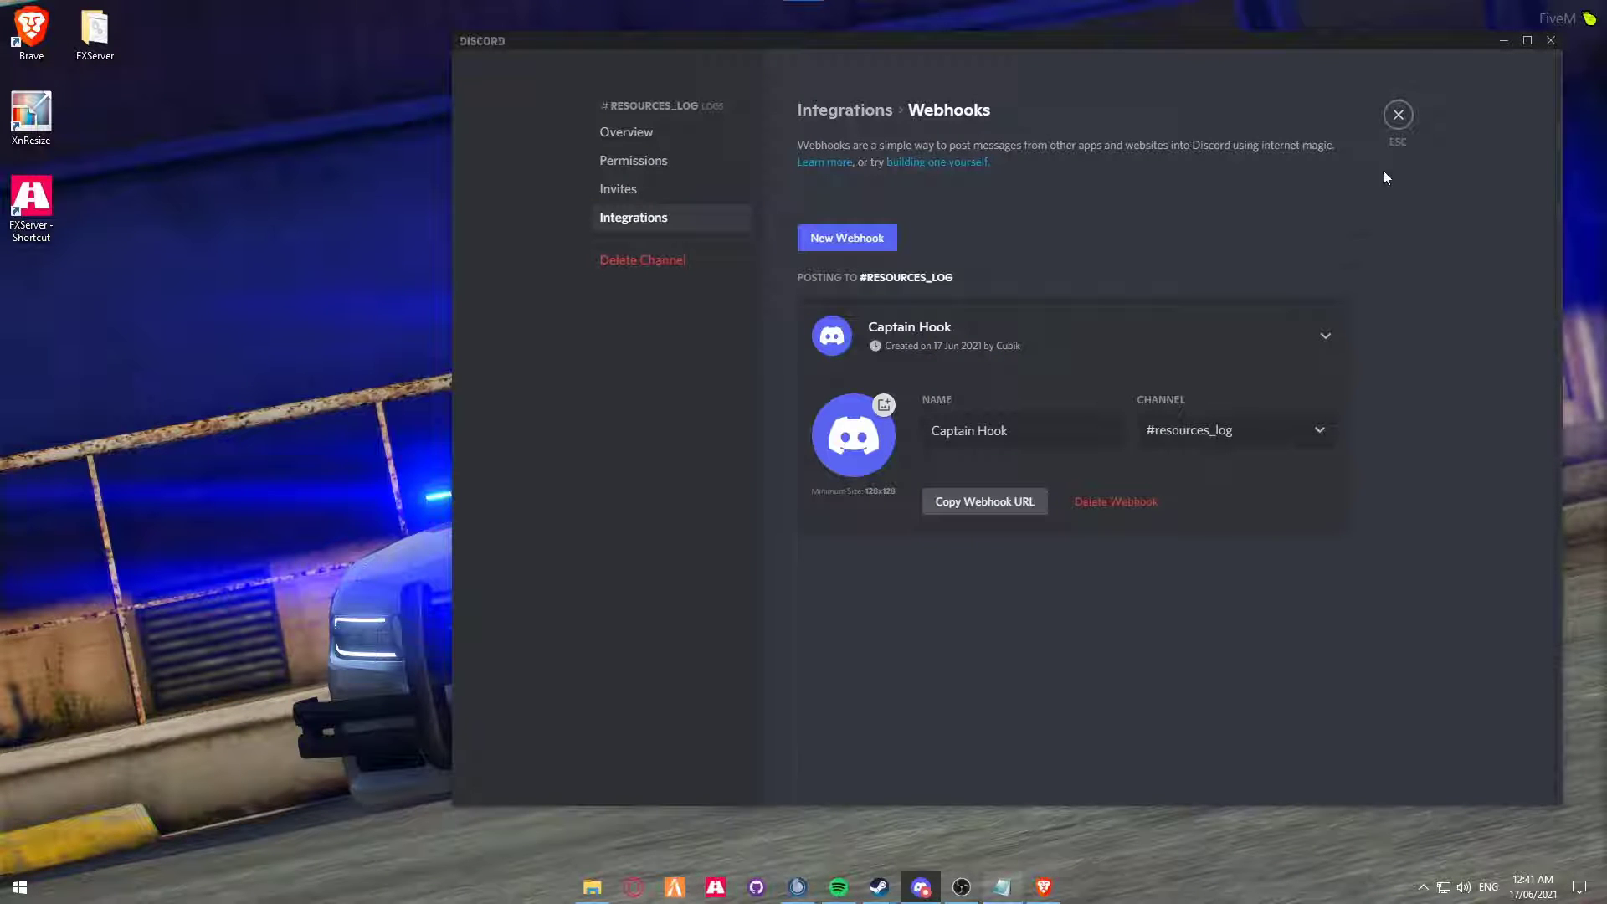
{"action": "left_click", "coordinate": [1398, 115]}
{"action": "left_click_drag", "start_coordinate": [783, 42], "coordinate": [1606, 46]}
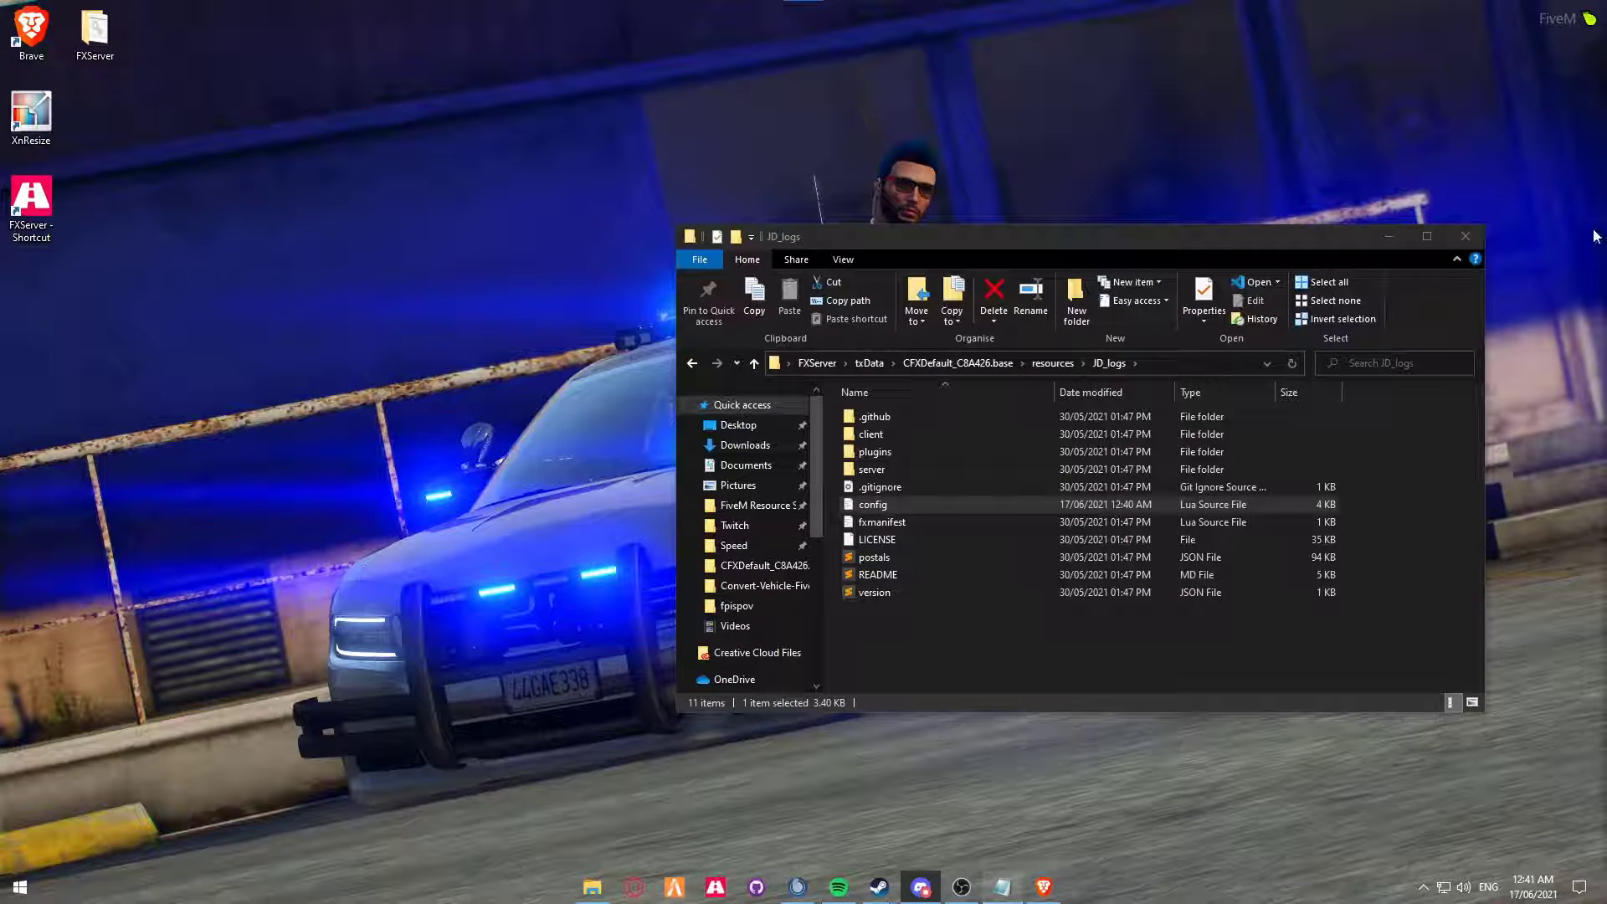
{"action": "left_click", "coordinate": [1046, 364]}
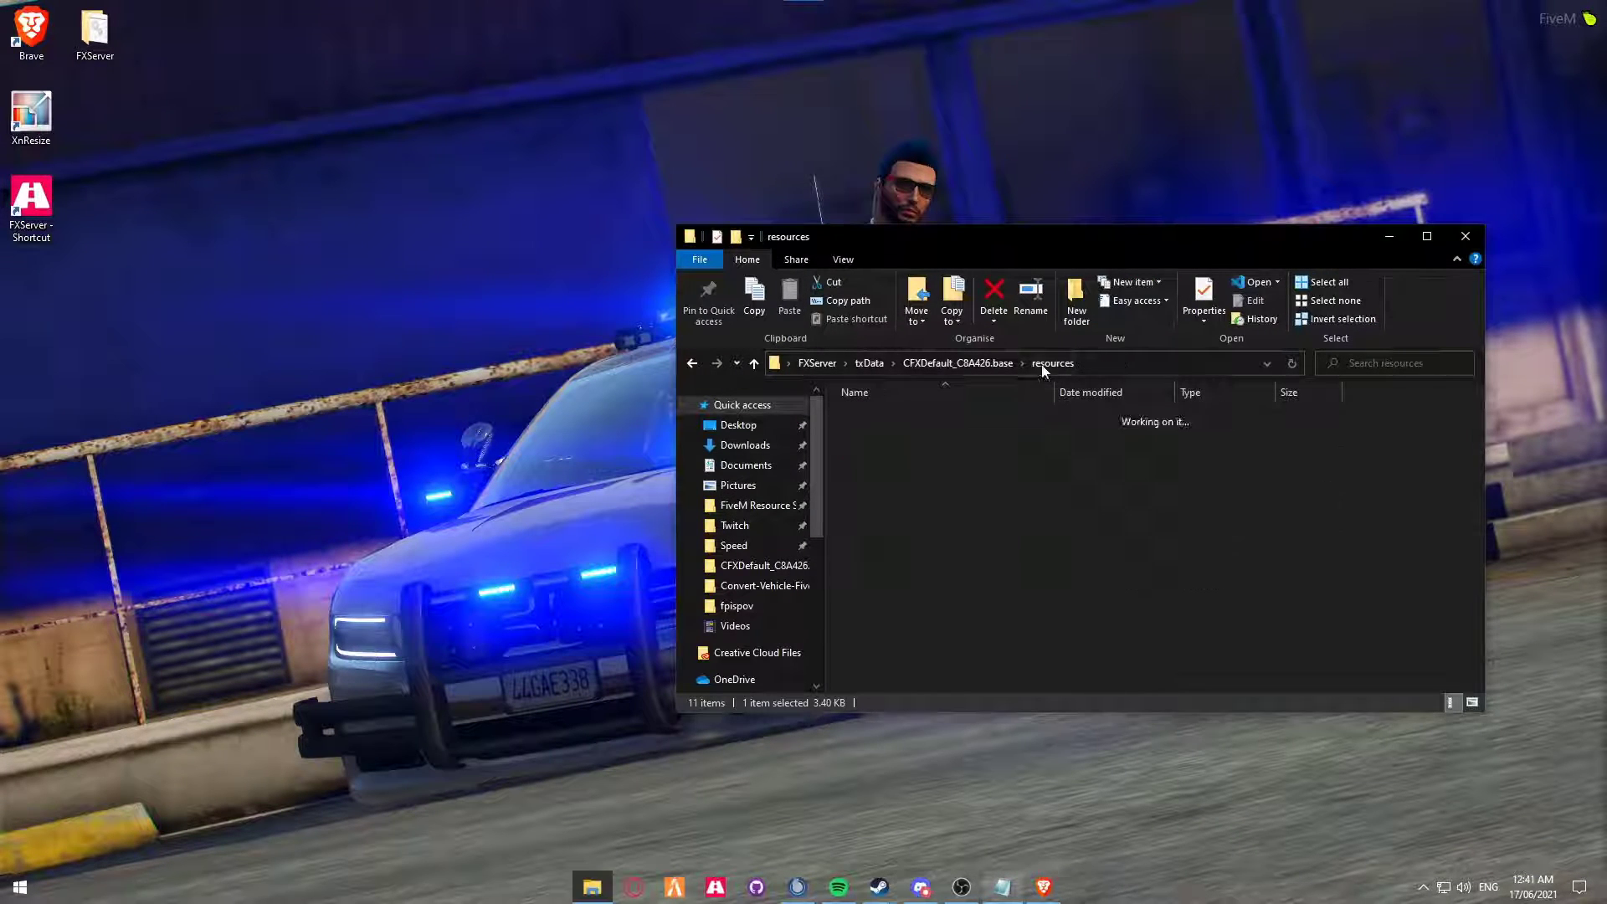
Copy the JD_logs folder's name, go up to the CFXDefault_C8A426.base folder and open server.cfg in Visual Studio Code
{"action": "left_click", "coordinate": [1014, 305]}
{"action": "key", "text": "ctrl+c"}
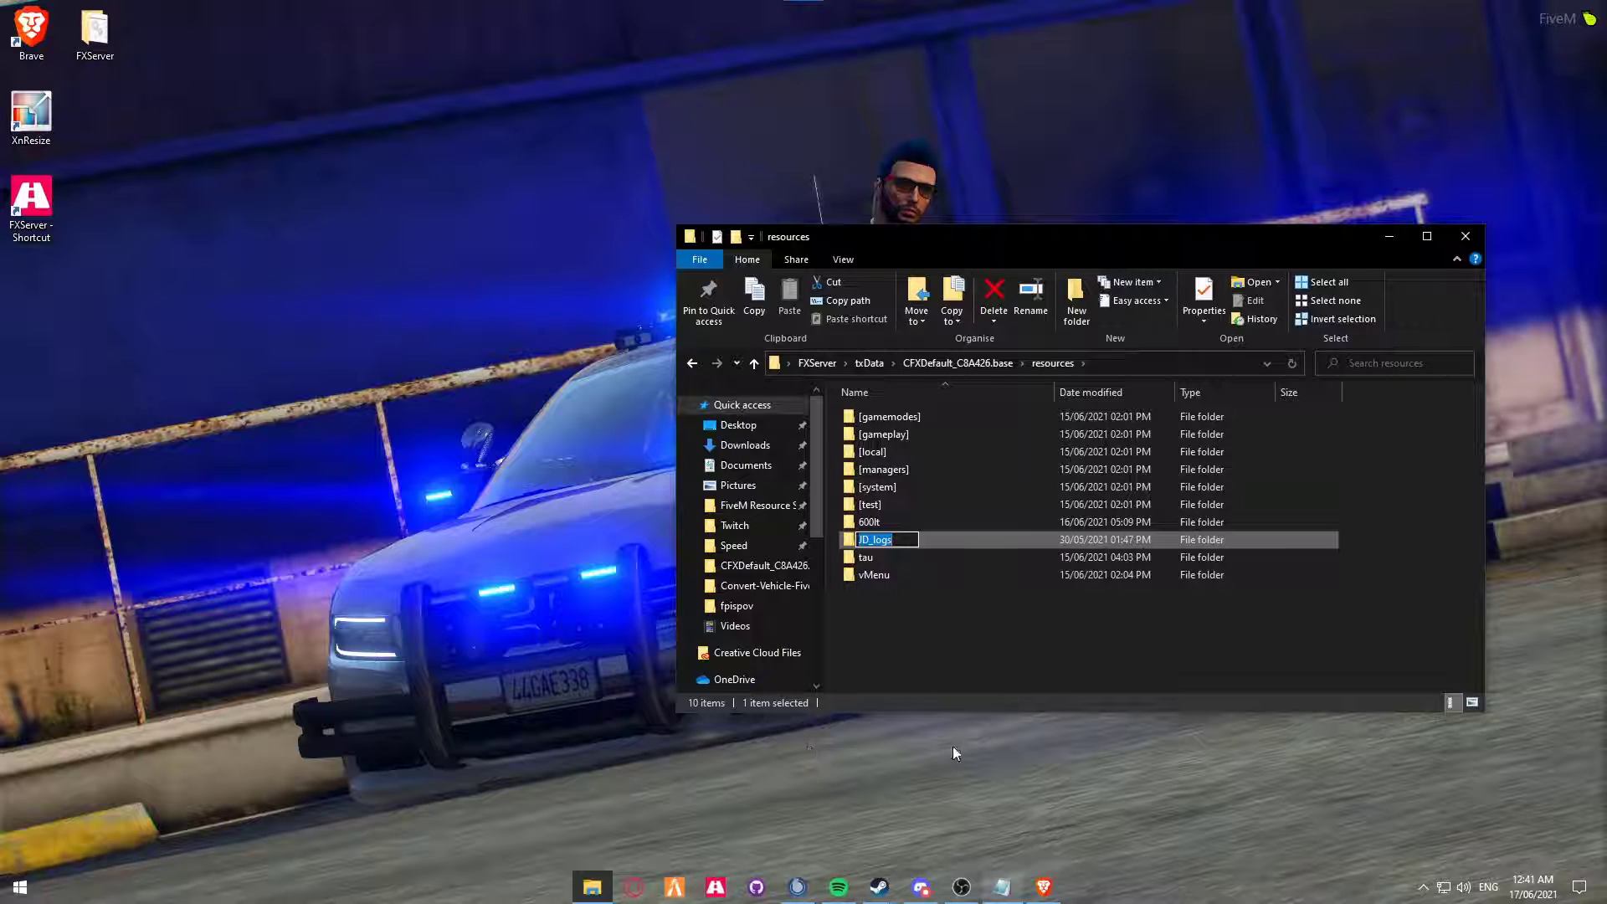
{"action": "left_click", "coordinate": [958, 364]}
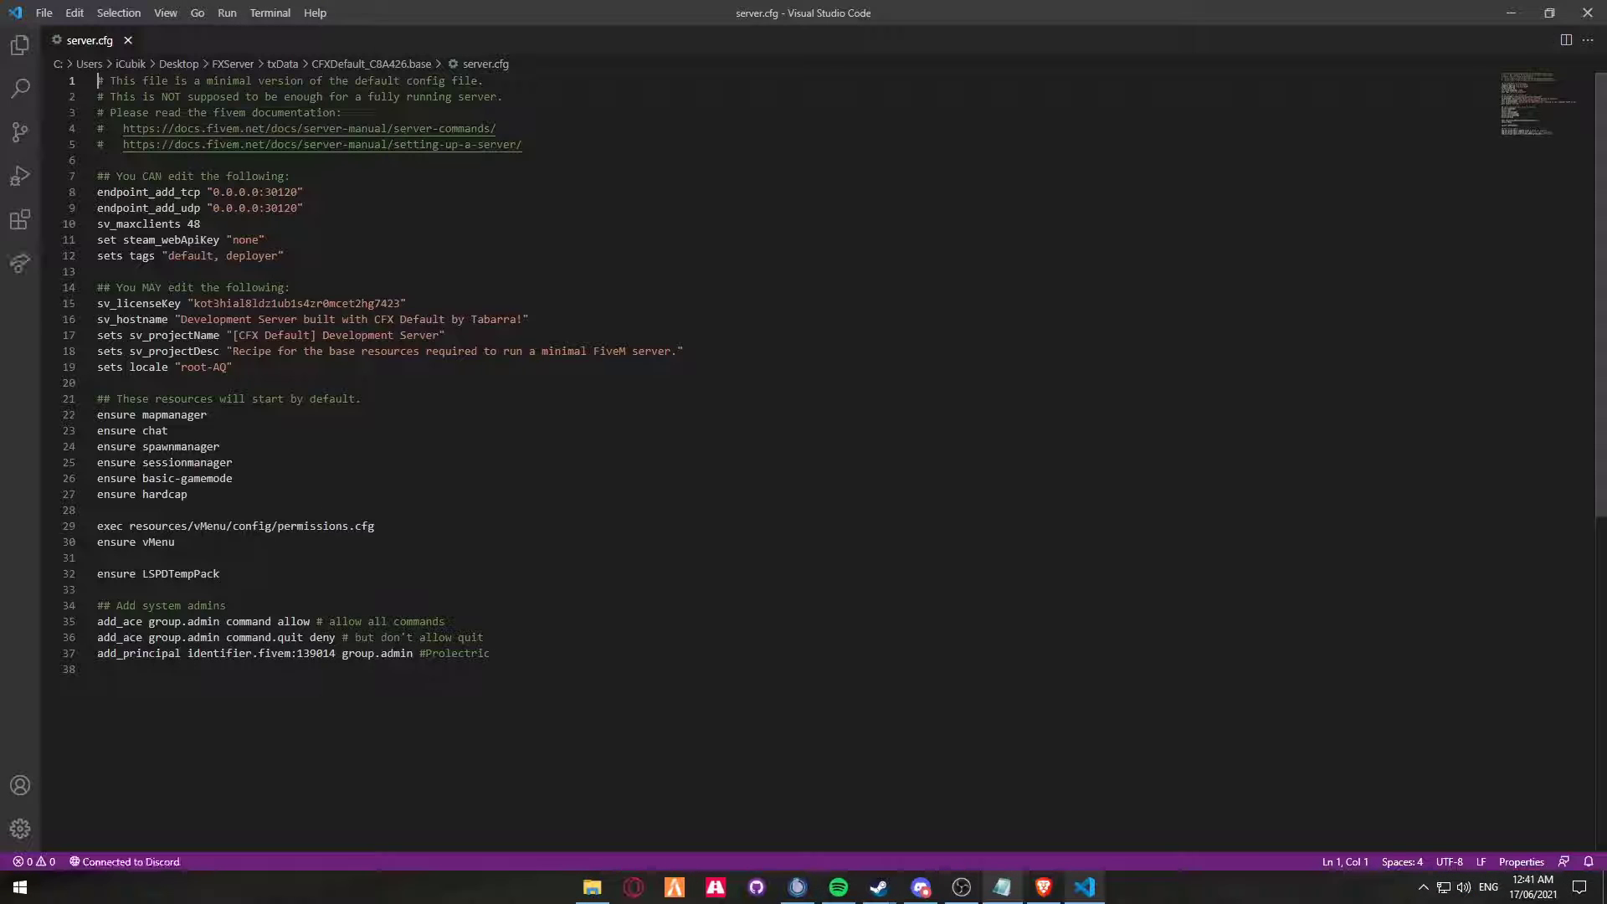
Replace the ensure LSPDTempPack line in server.cfg with ensure JD_logs, save the file and close Visual Studio Code
{"action": "double_click", "coordinate": [196, 575]}
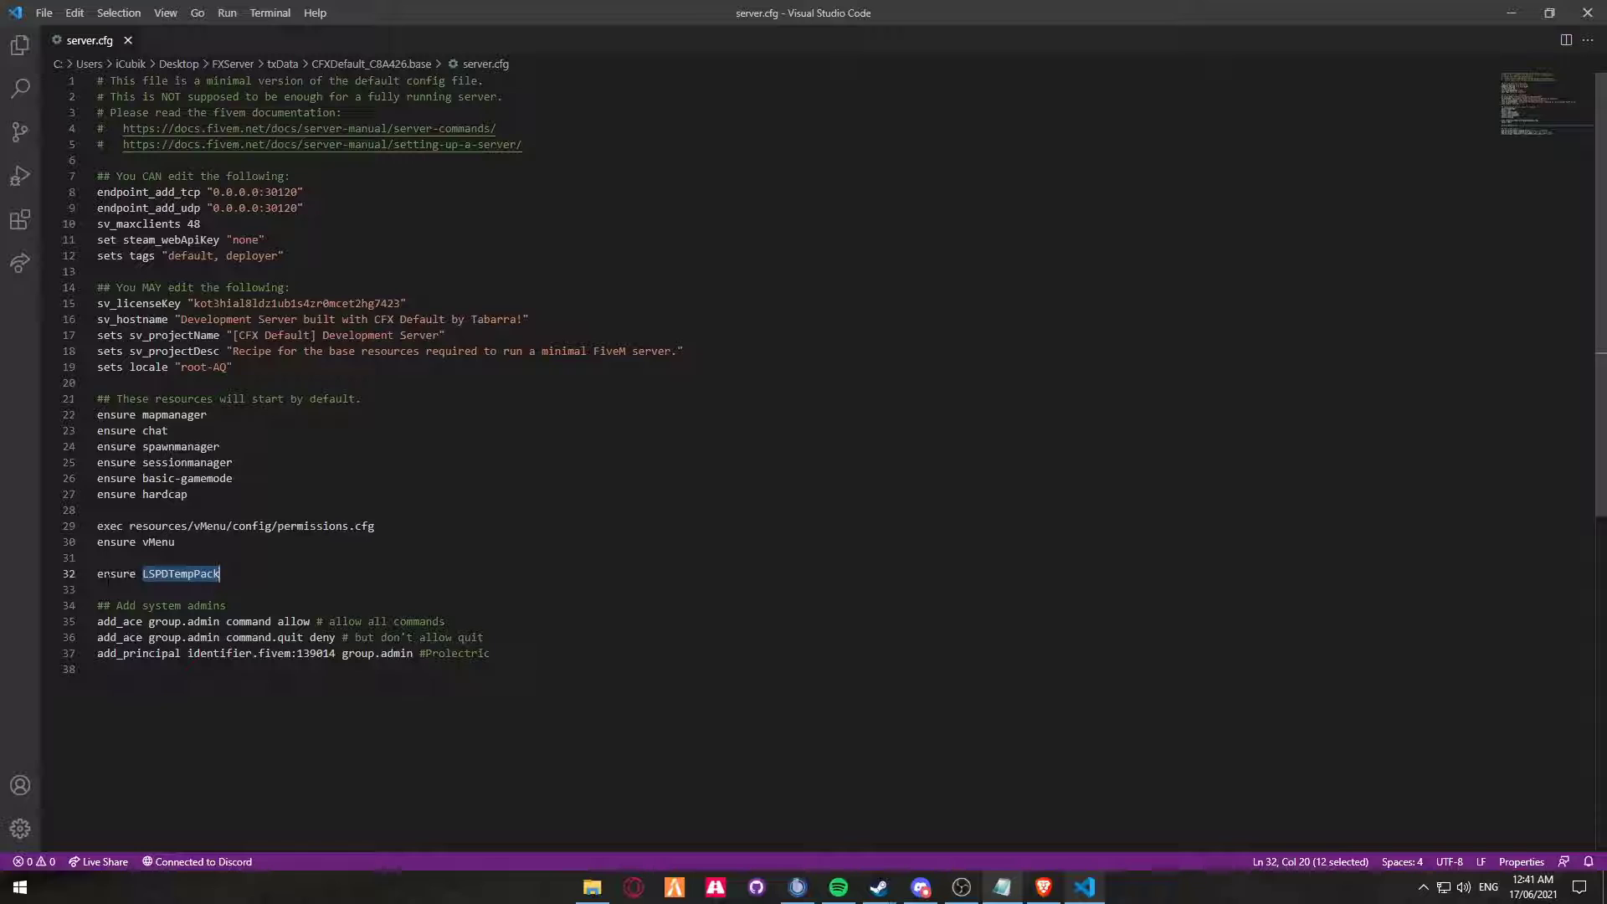
{"action": "left_click_drag", "start_coordinate": [220, 575], "coordinate": [126, 566]}
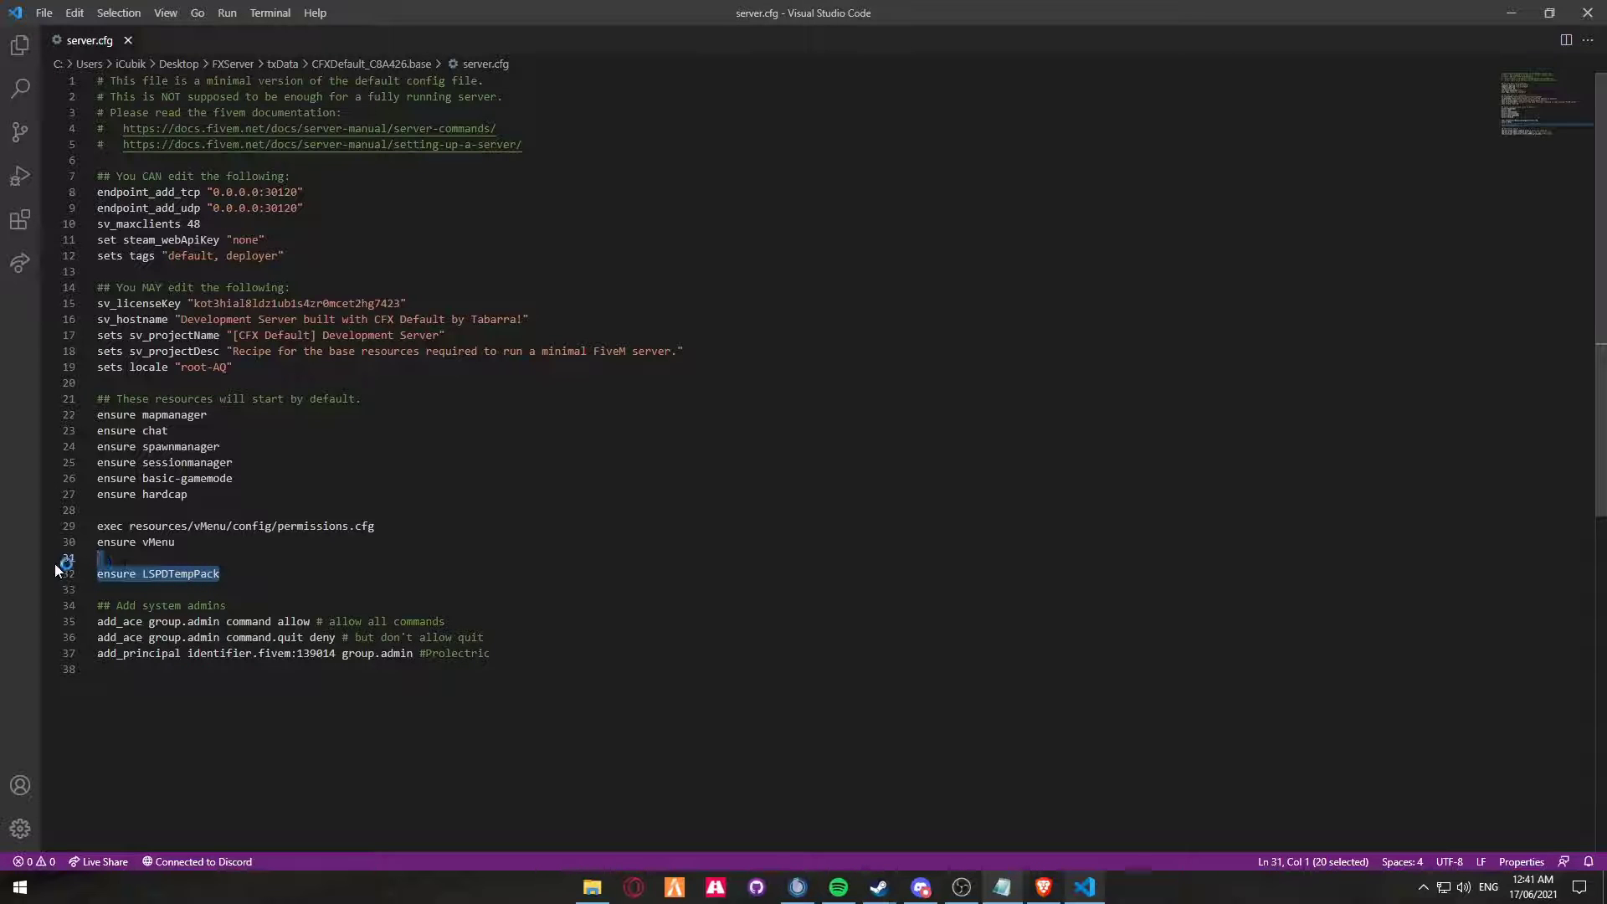
{"action": "key", "text": "Return"}
{"action": "type", "text": "ensure"}
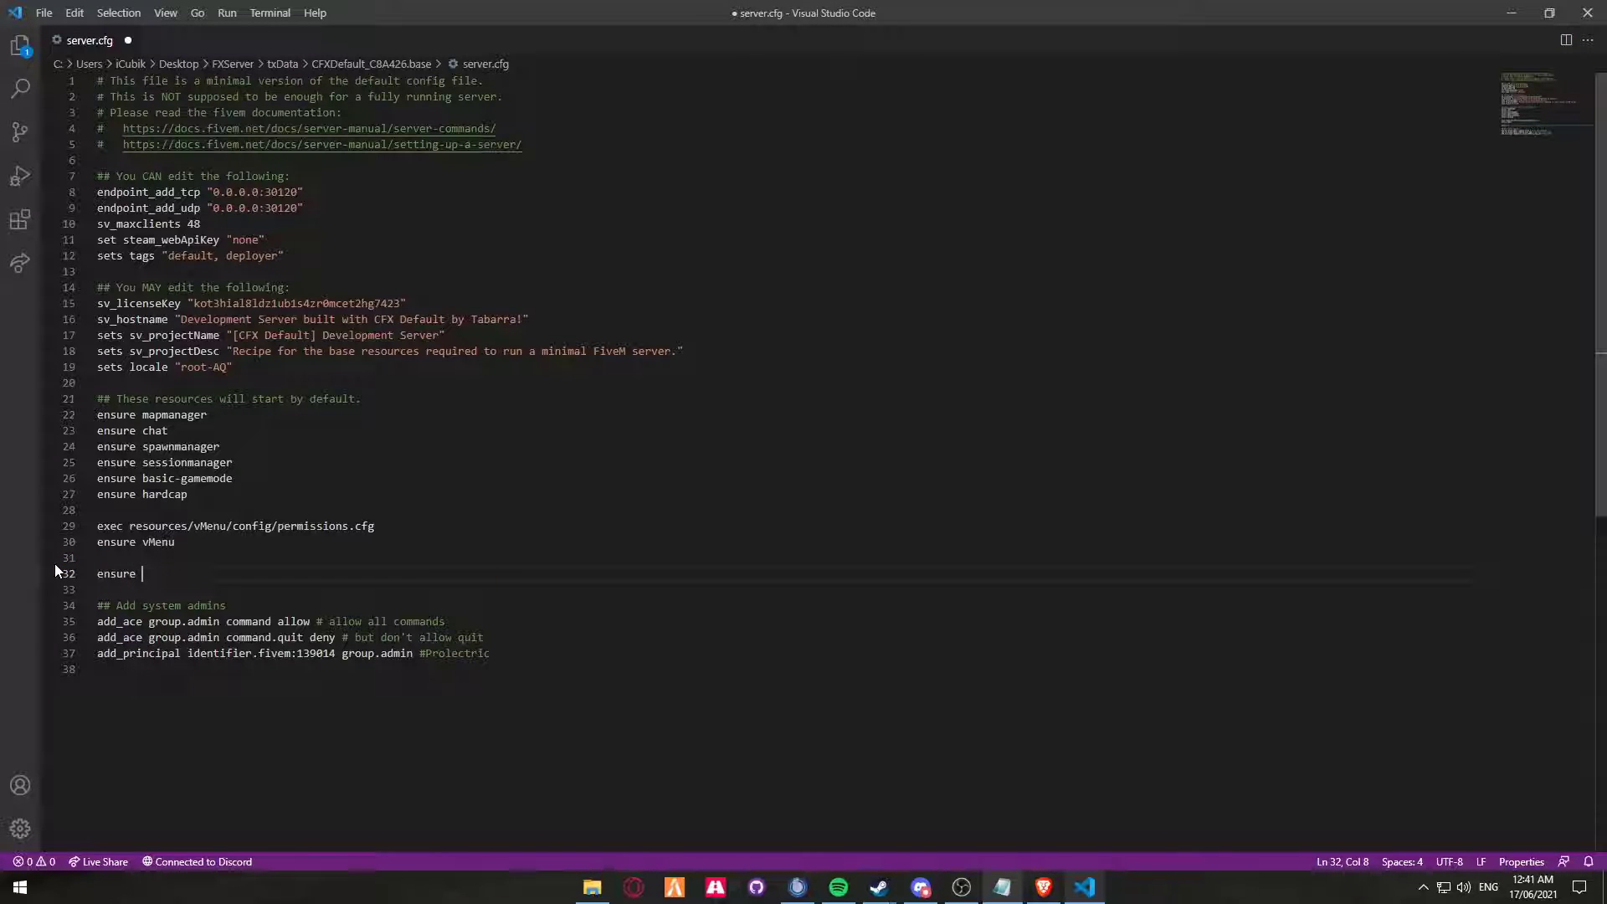
{"action": "key", "text": "ctrl+v"}
{"action": "key", "text": "ctrl+s"}
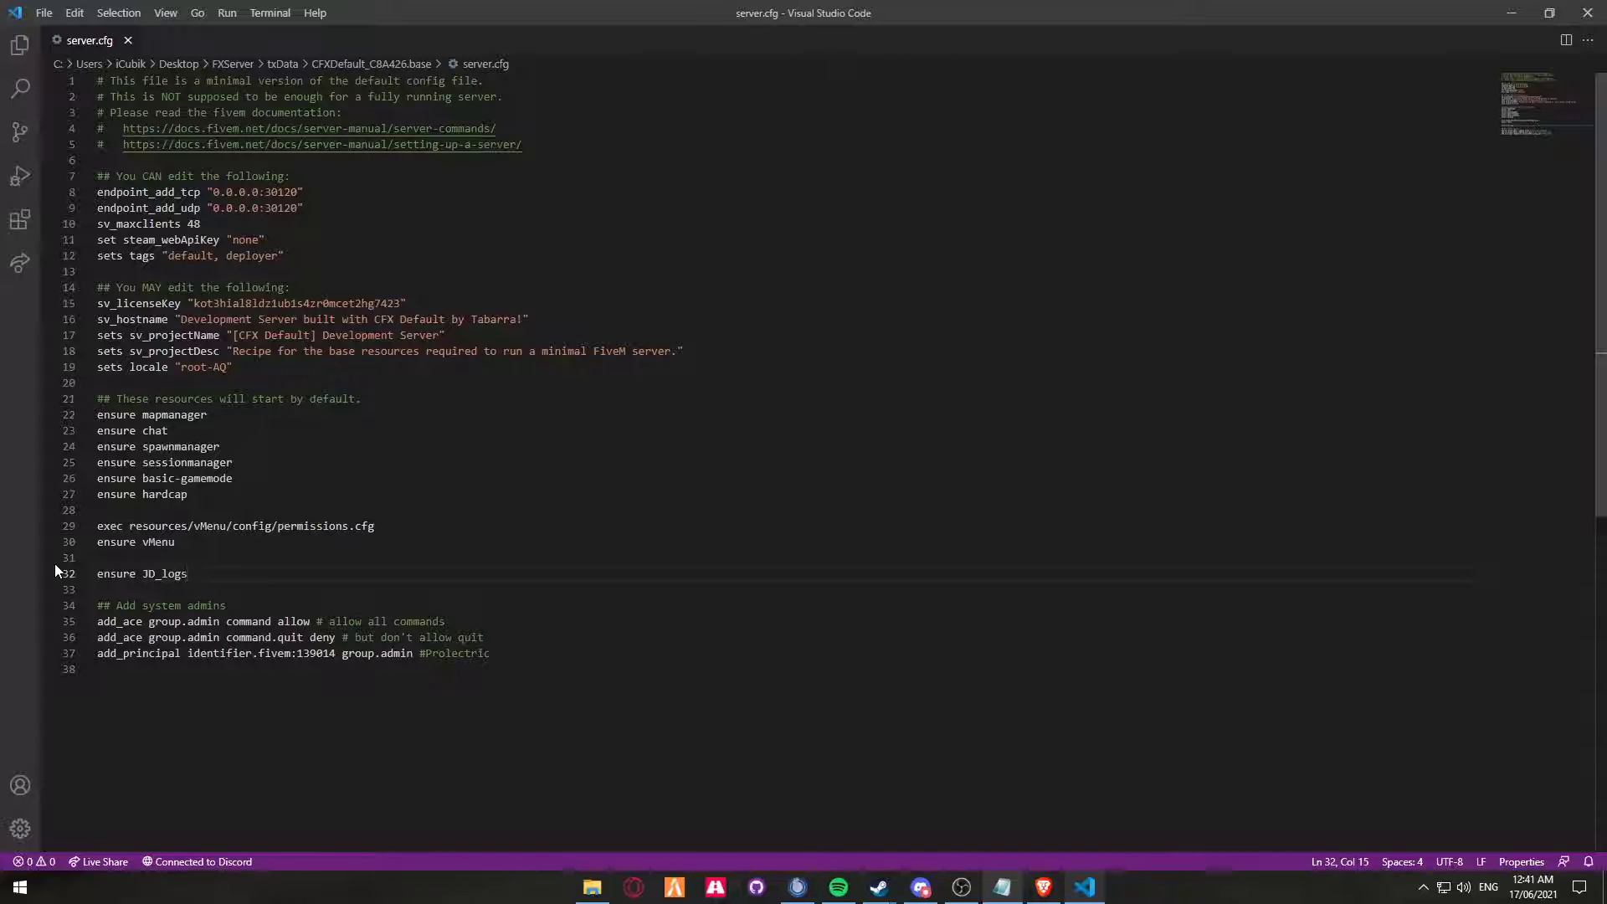
{"action": "left_click", "coordinate": [1588, 13]}
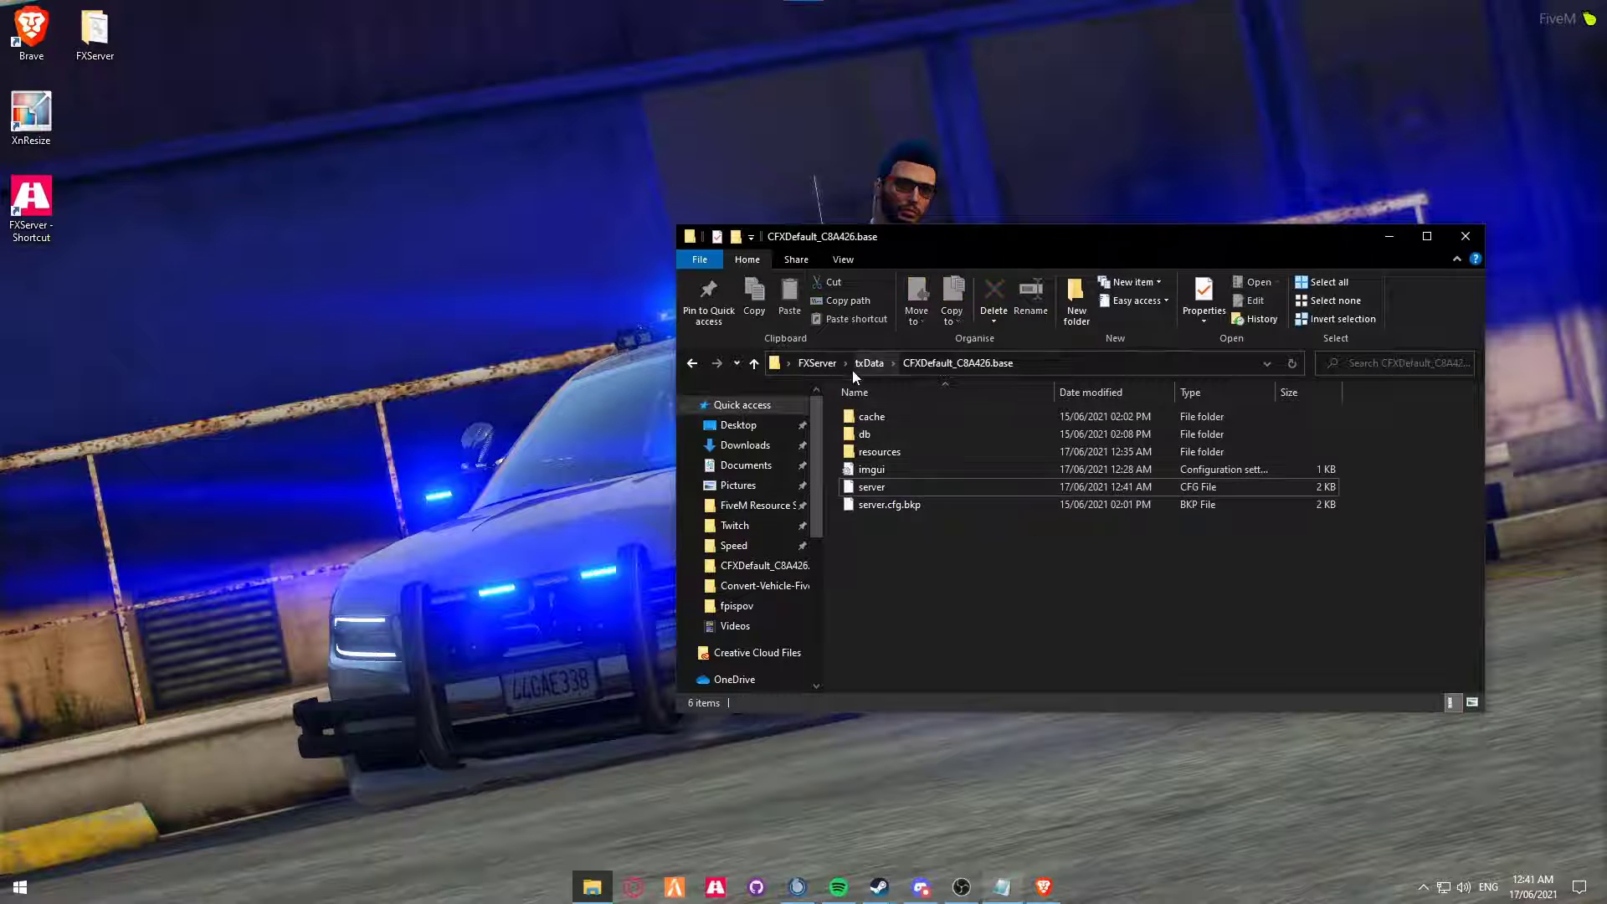
Locate the FXServer application in the FXServer artifact folder and start the server from its desktop shortcut
{"action": "left_click", "coordinate": [817, 364]}
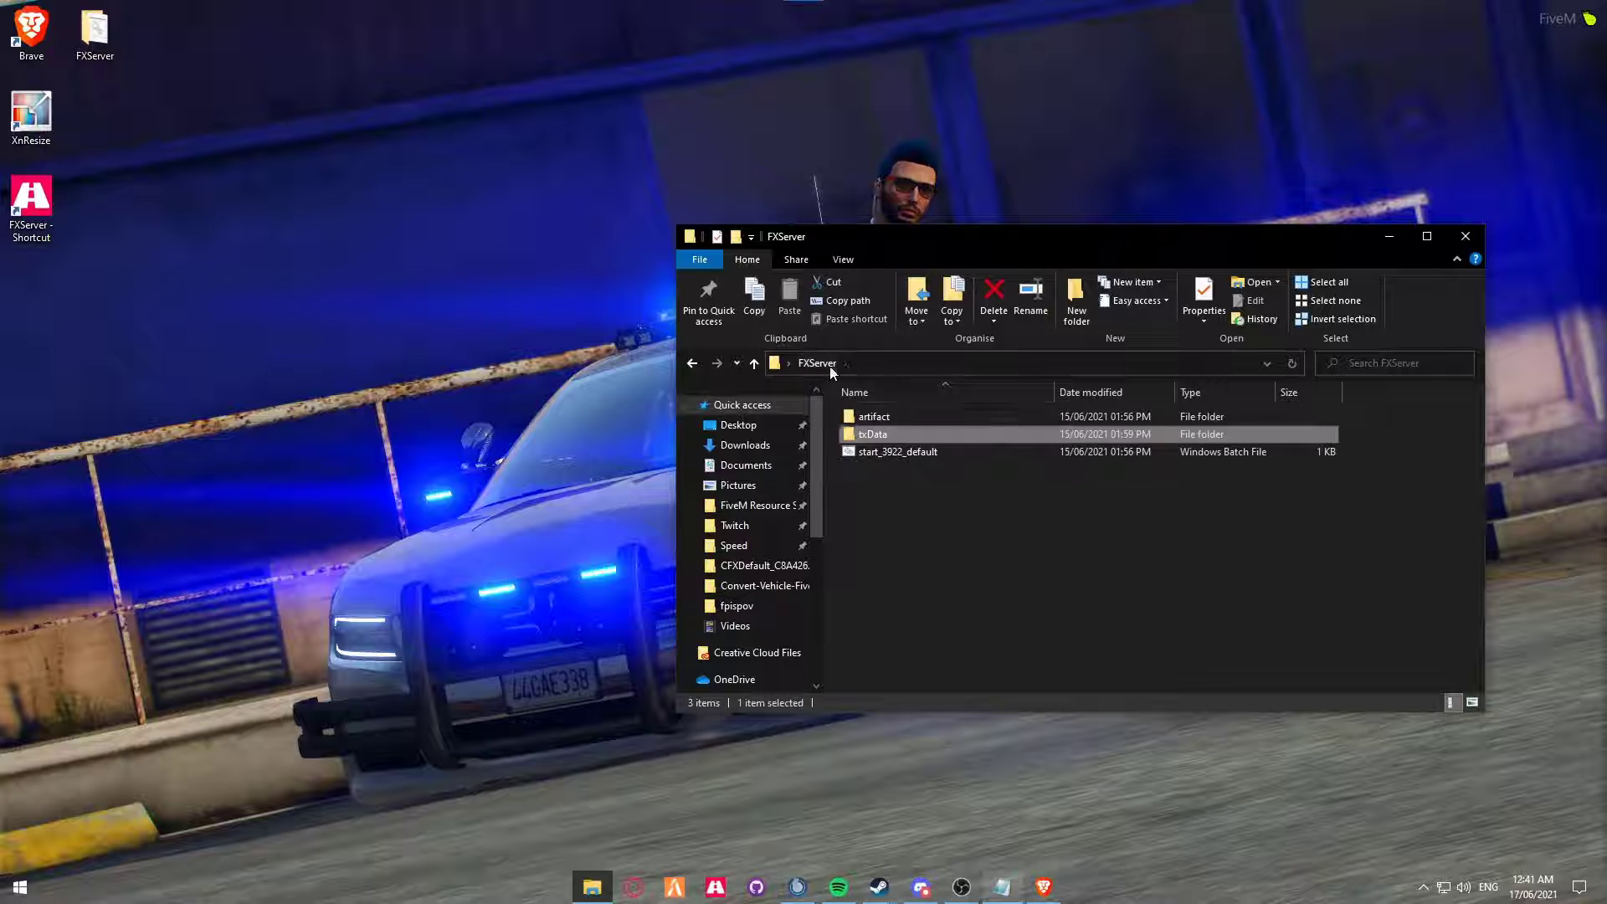
{"action": "double_click", "coordinate": [851, 417]}
{"action": "scroll", "coordinate": [888, 526], "scroll_direction": "down", "scroll_amount": 5}
{"action": "scroll", "coordinate": [890, 526], "scroll_direction": "down", "scroll_amount": 8}
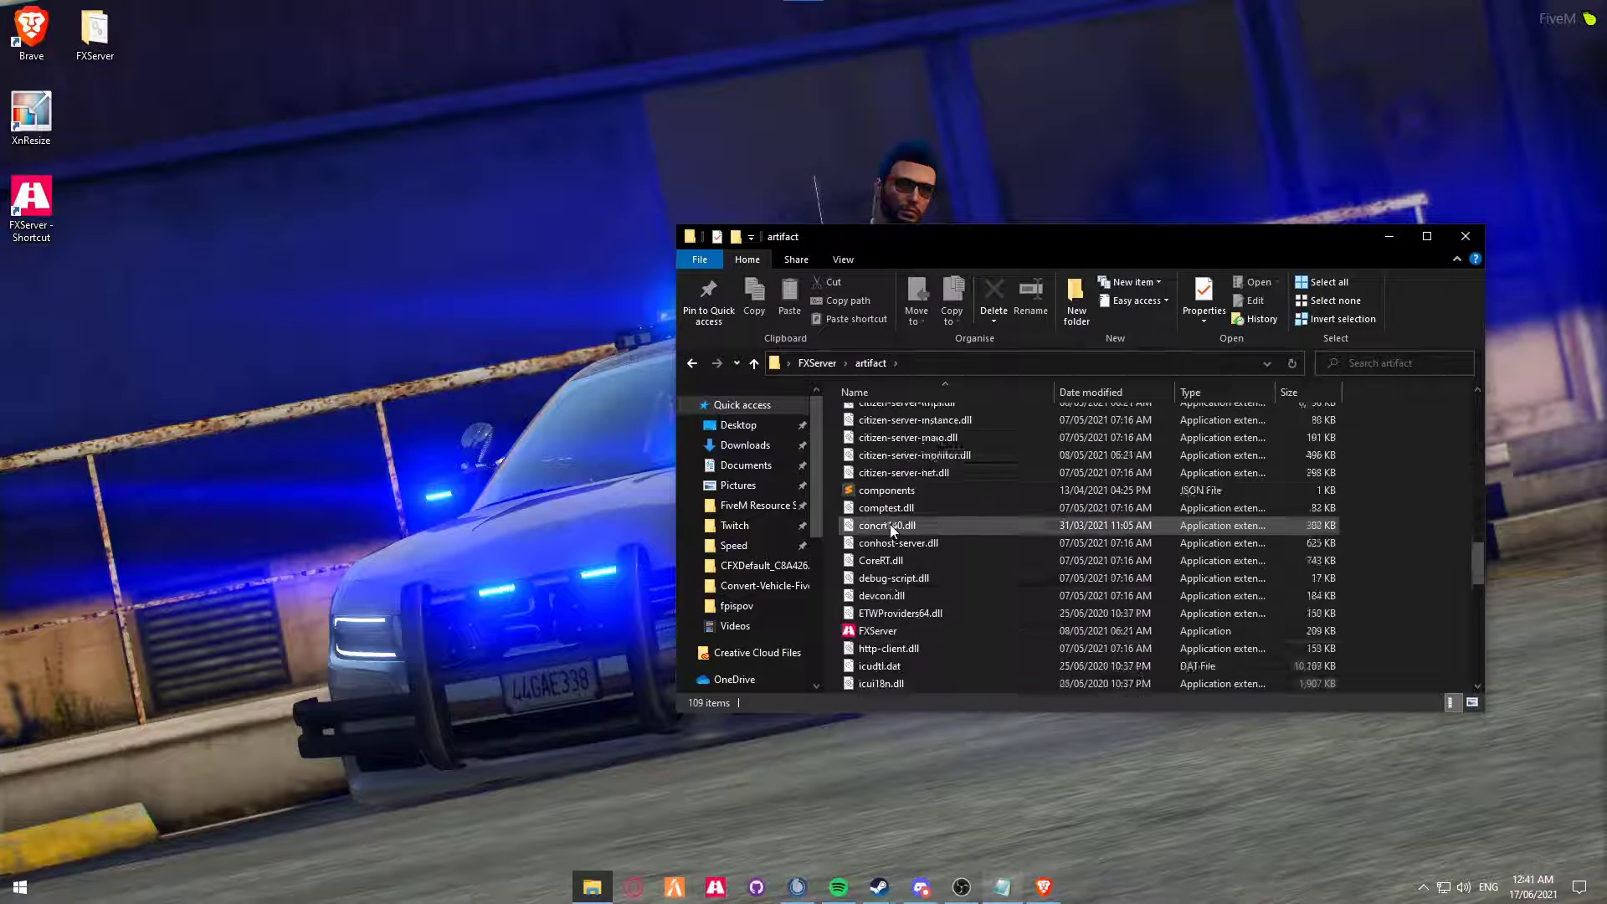
{"action": "left_click", "coordinate": [864, 465]}
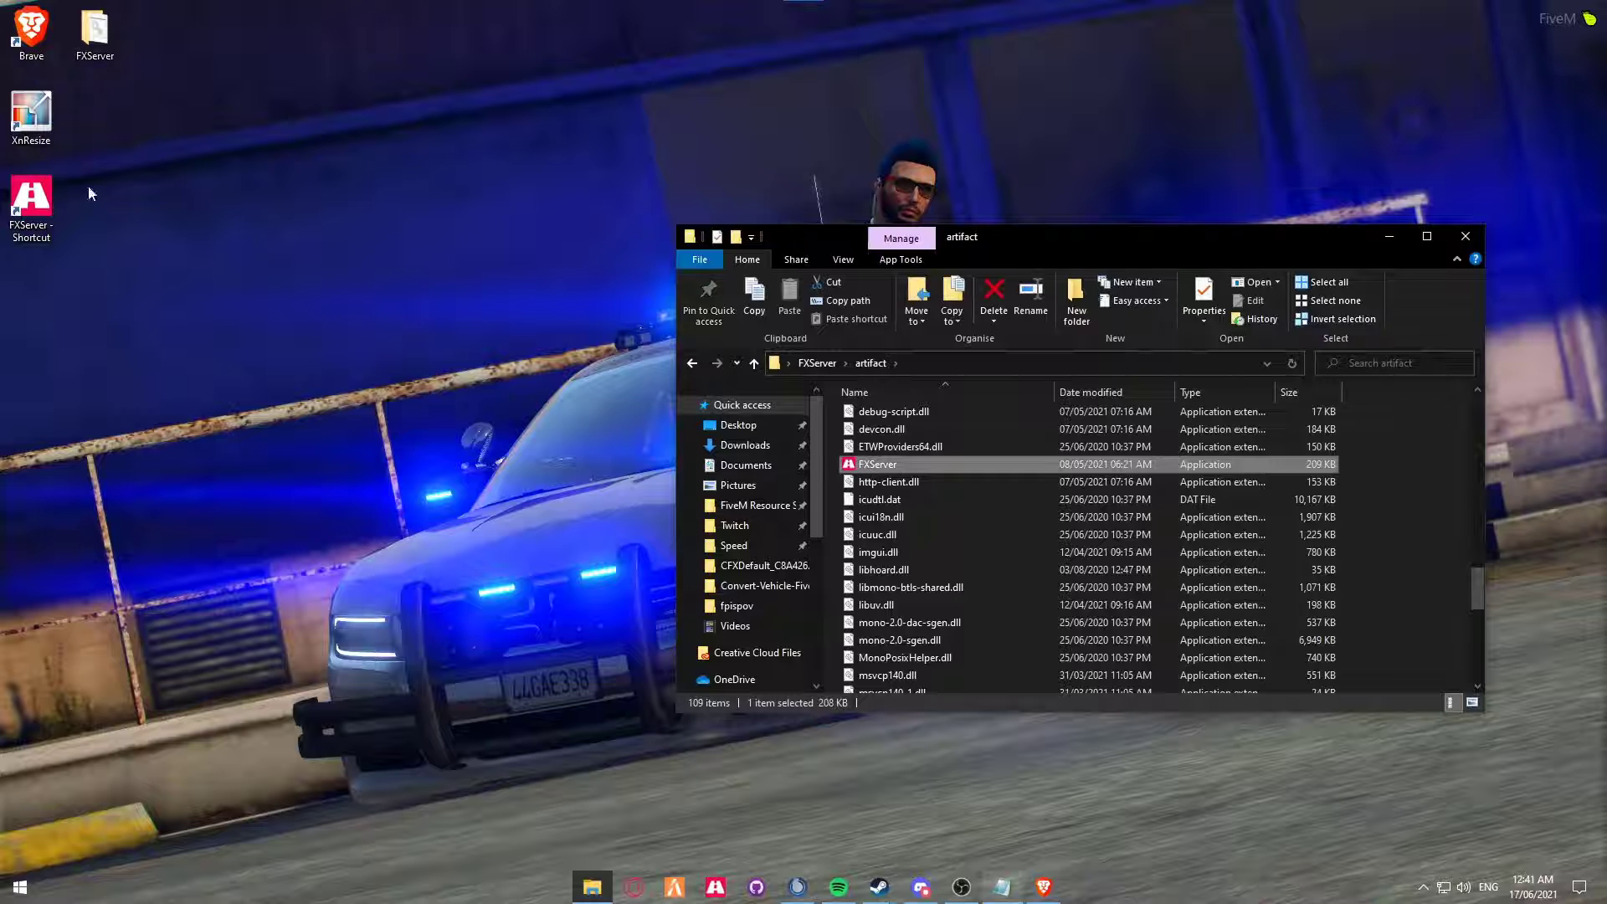
{"action": "double_click", "coordinate": [37, 203]}
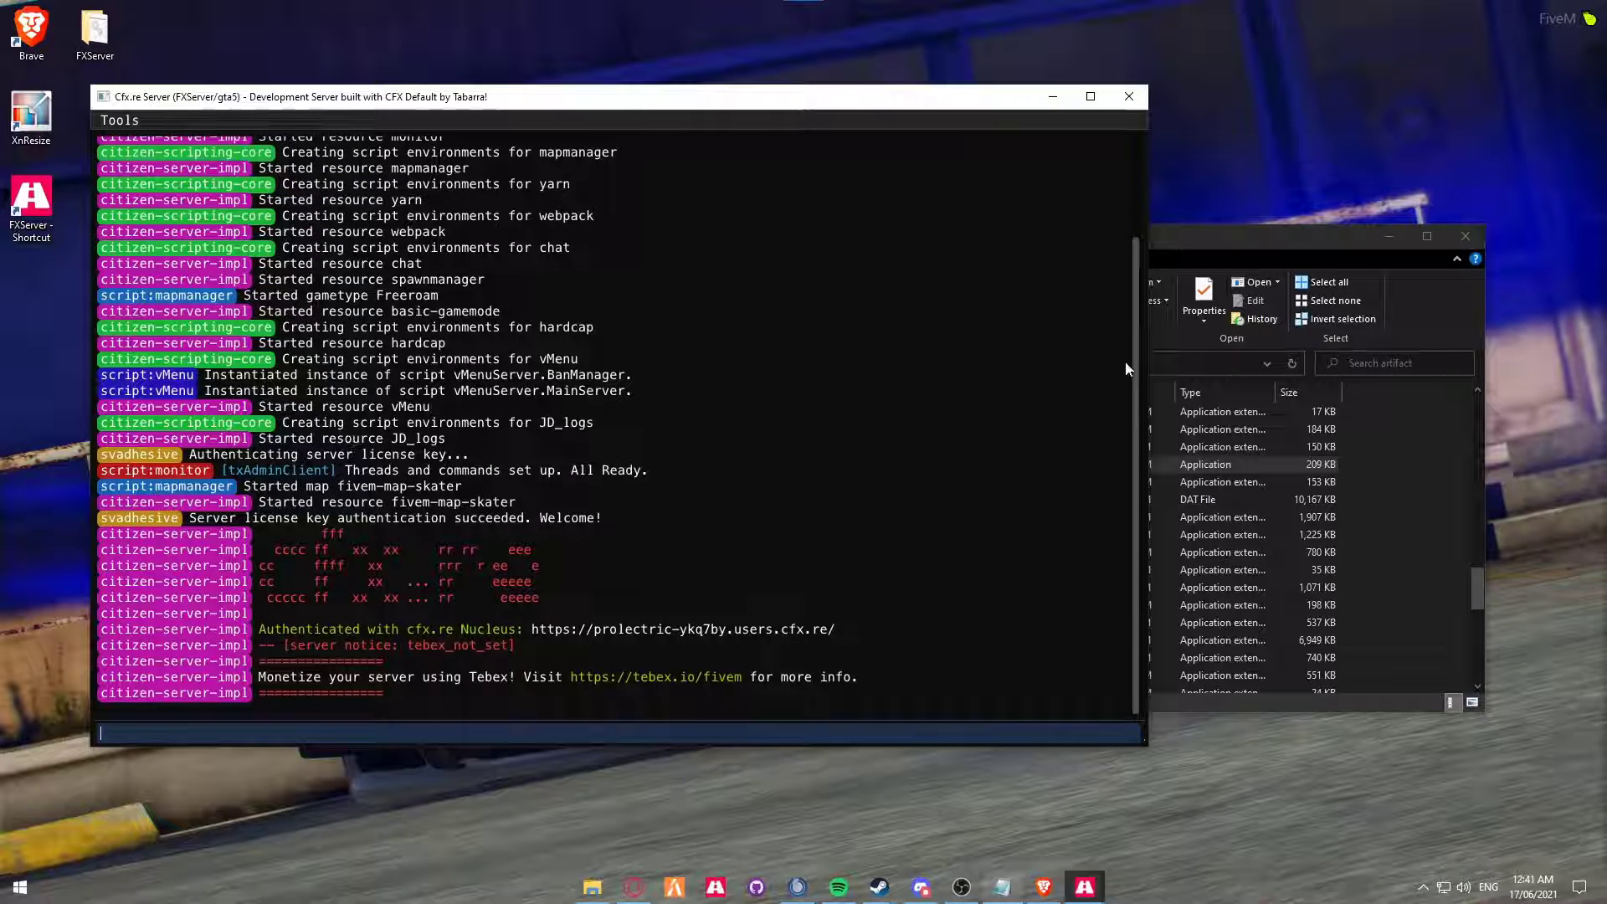
Switch to Discord and examine the resources_log messages, checking the community name and the webhook bot's profile
{"action": "left_click", "coordinate": [921, 886]}
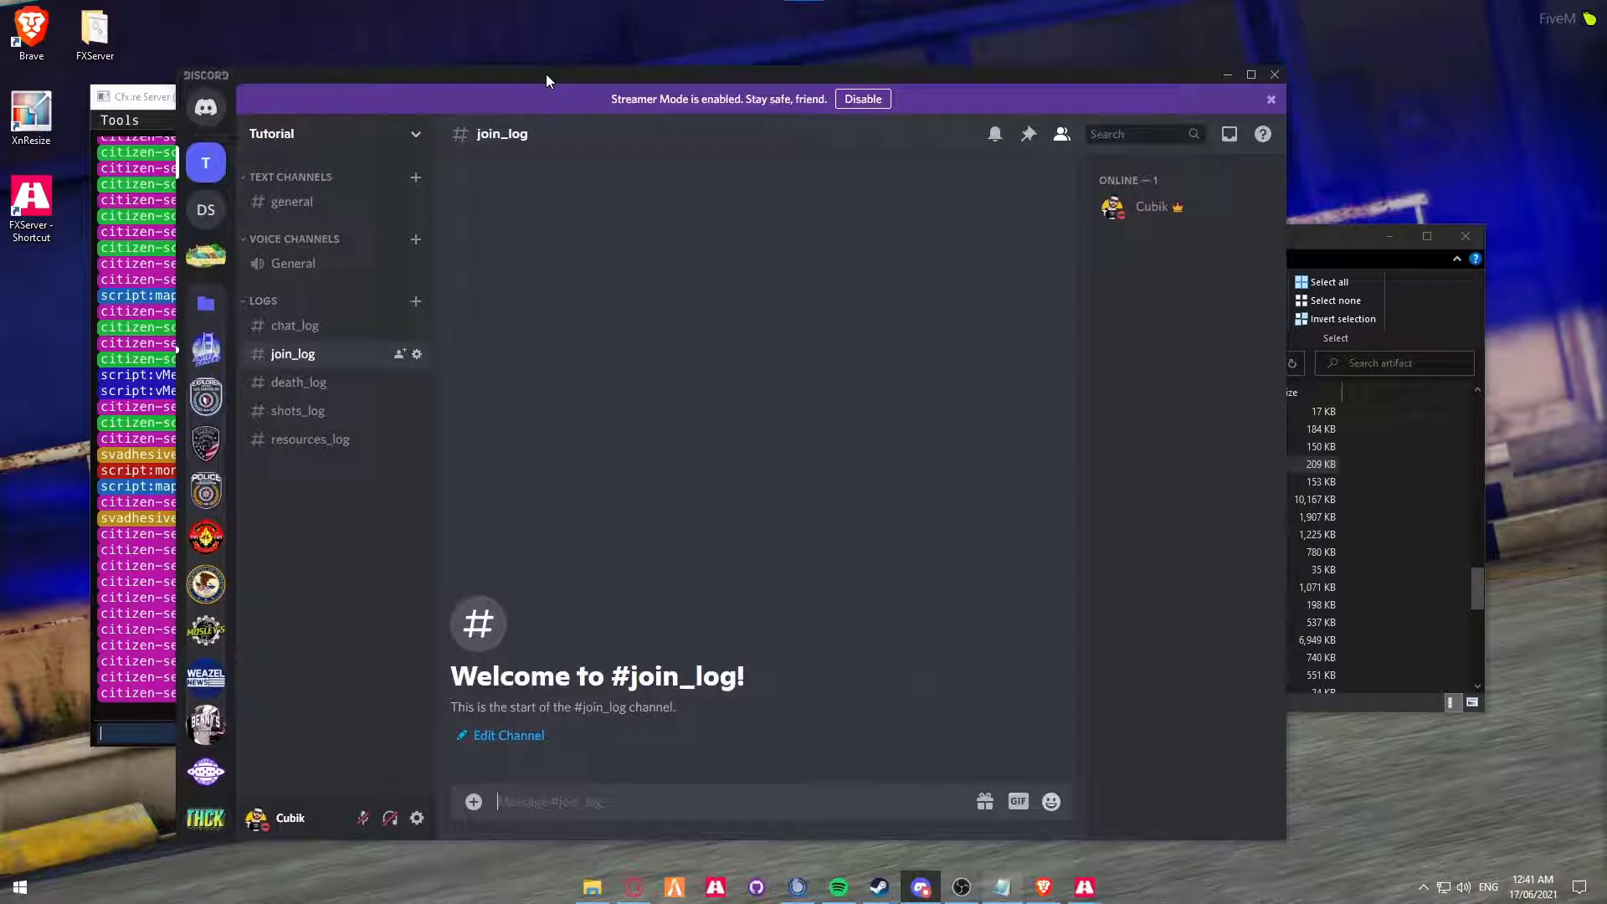
{"action": "left_click_drag", "start_coordinate": [546, 74], "coordinate": [551, 61]}
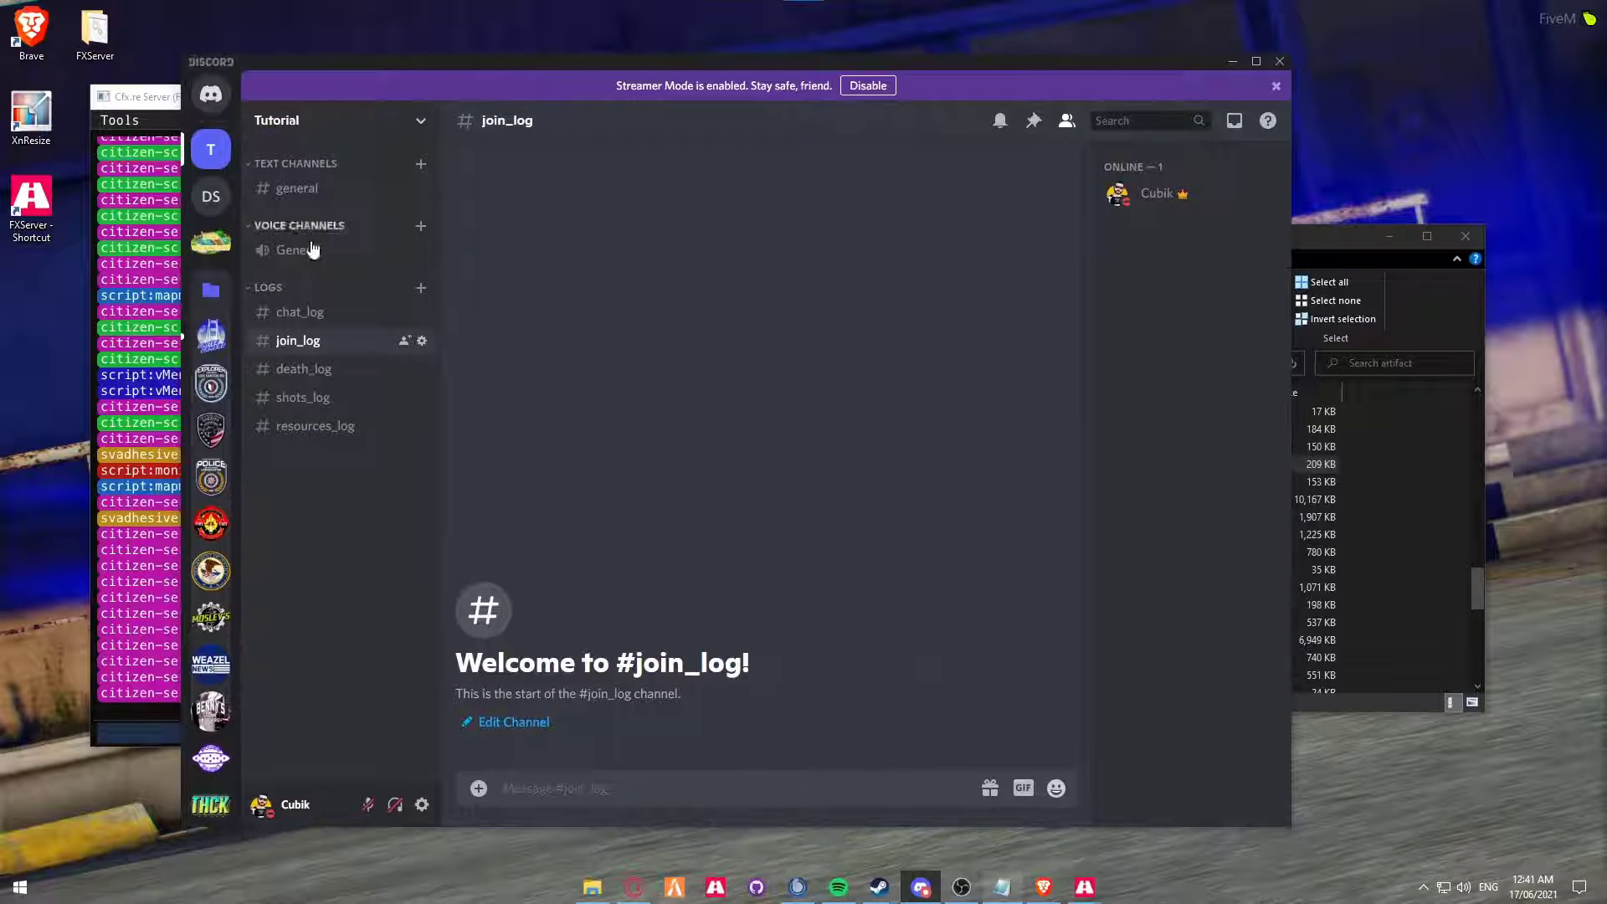
{"action": "left_click", "coordinate": [310, 425]}
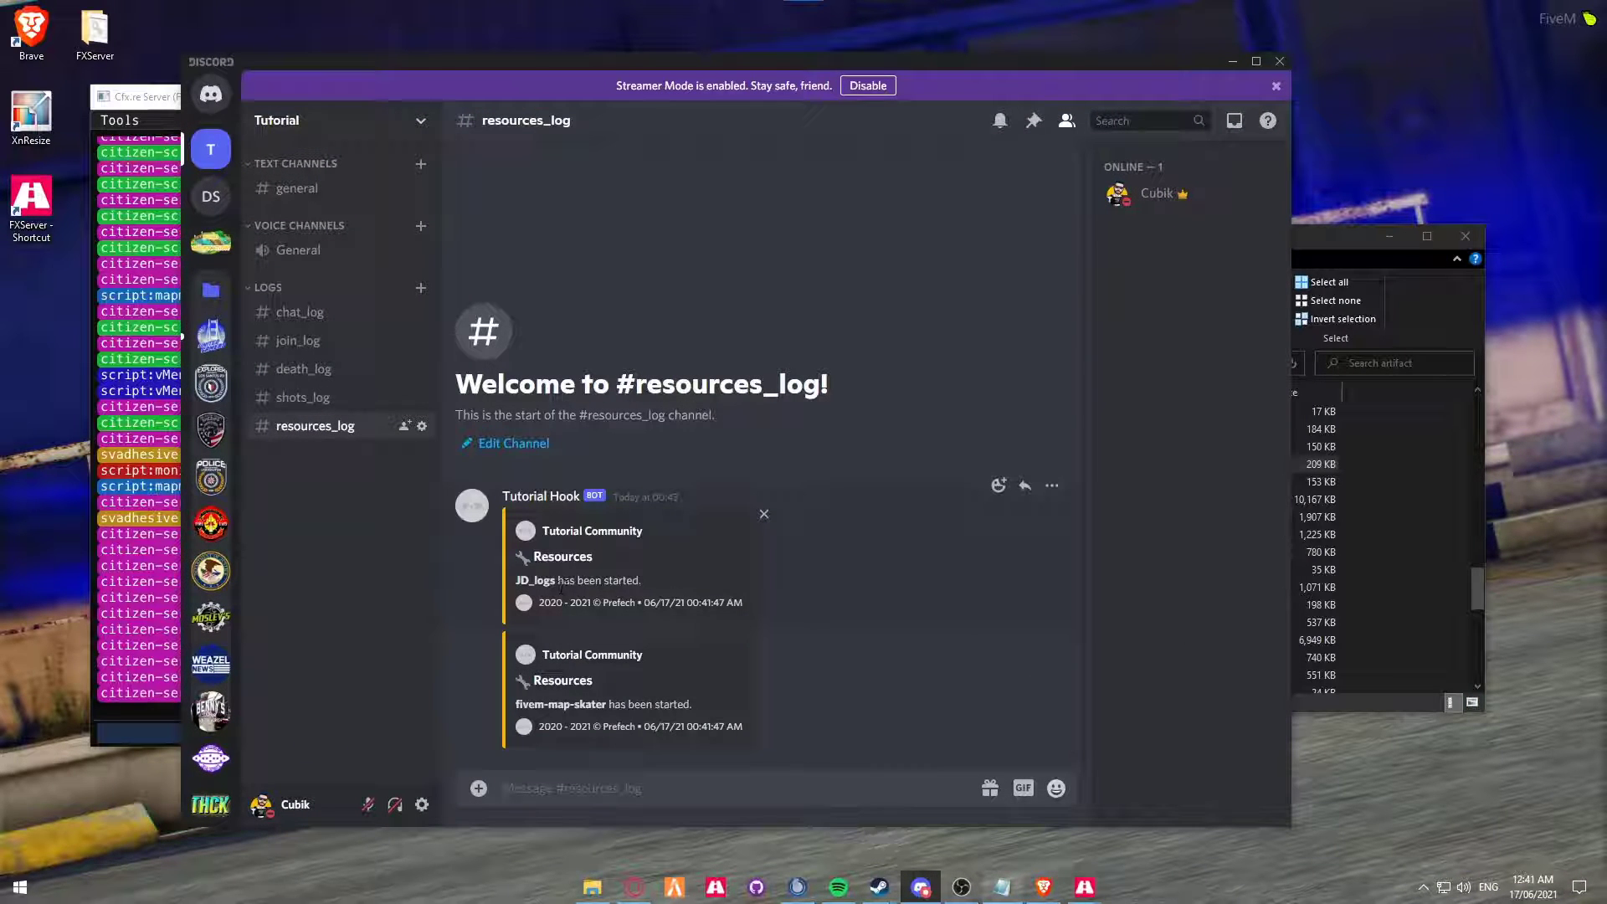
{"action": "left_click_drag", "start_coordinate": [560, 587], "coordinate": [646, 591]}
{"action": "left_click_drag", "start_coordinate": [545, 530], "coordinate": [682, 540]}
{"action": "left_click", "coordinate": [467, 512]}
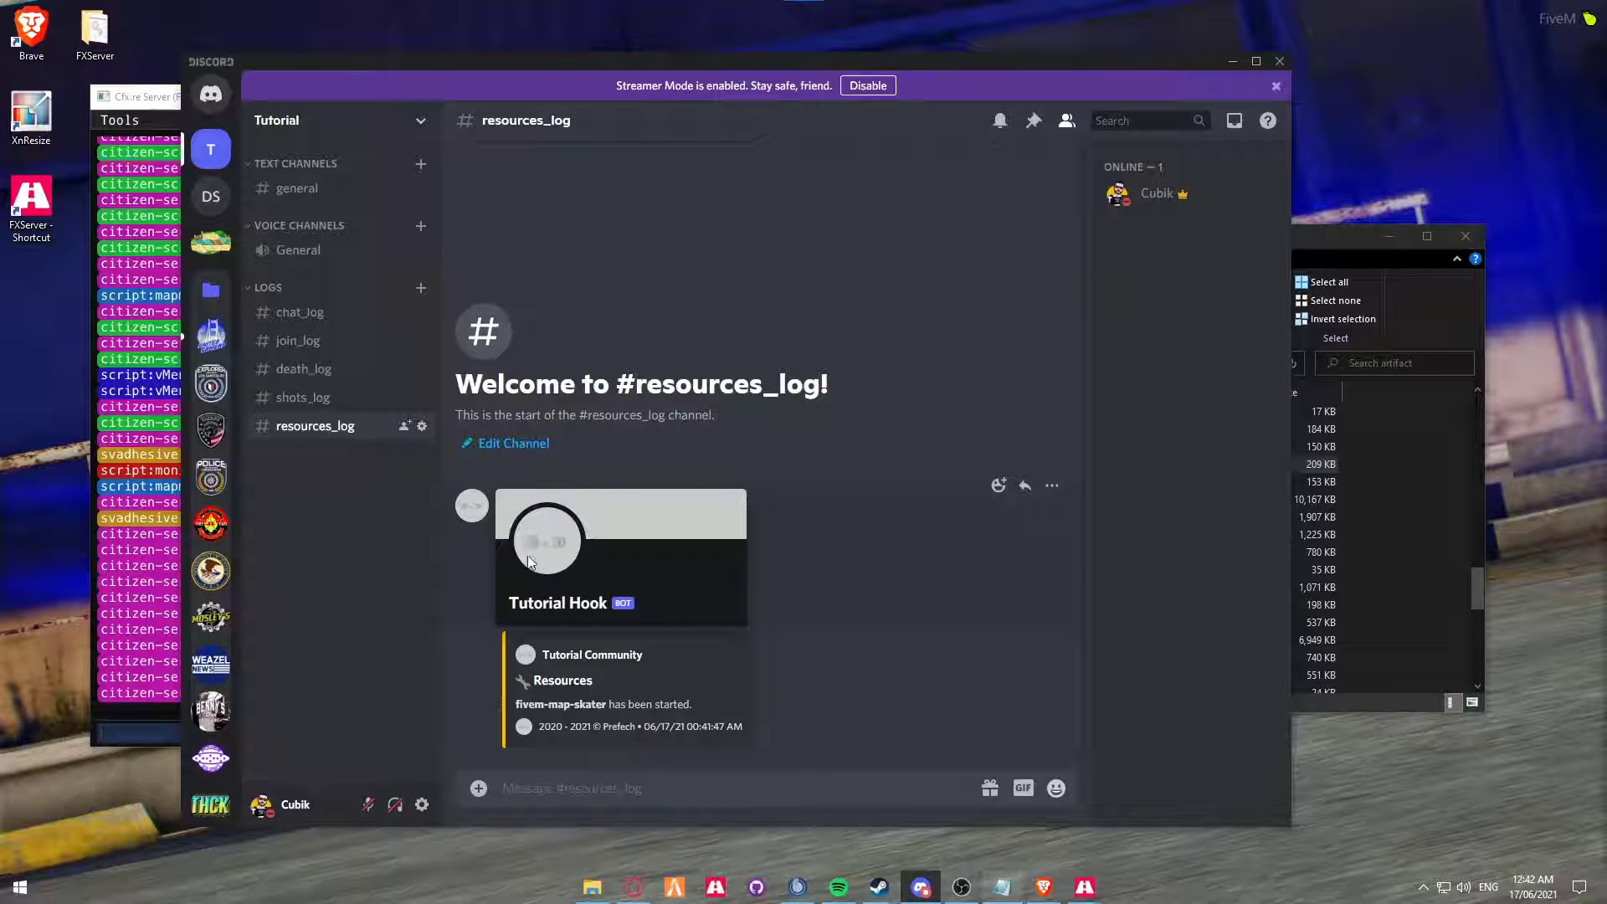
{"action": "key", "text": "Escape"}
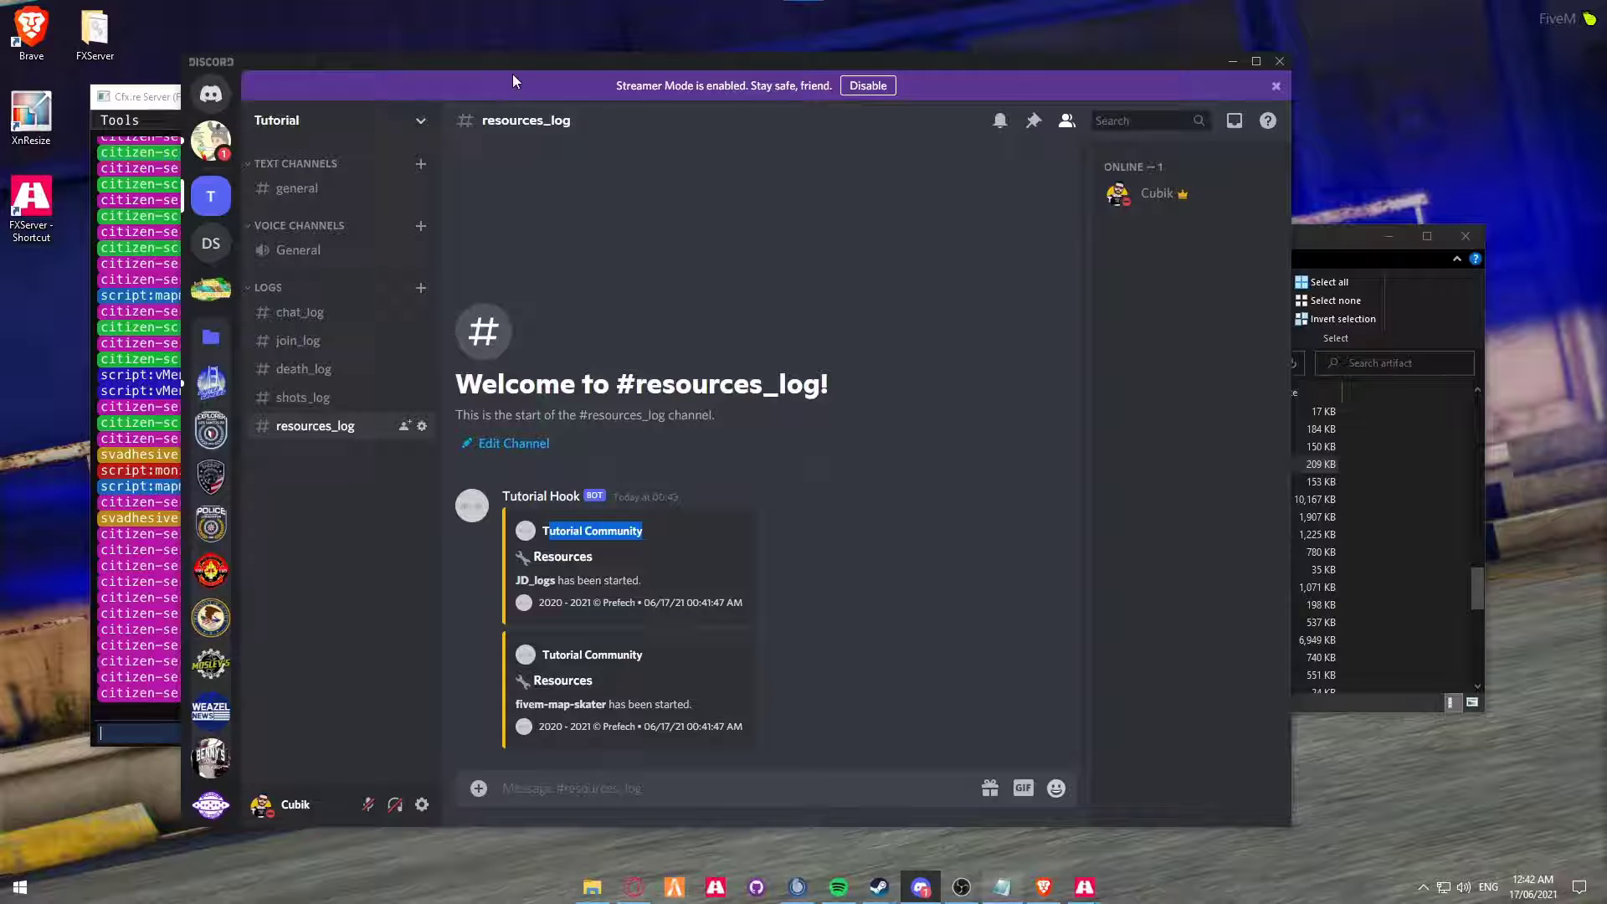
Move Discord aside, minimize the server console and File Explorer, launch FiveM and connect to the local development server
{"action": "left_click_drag", "start_coordinate": [510, 69], "coordinate": [1606, 77]}
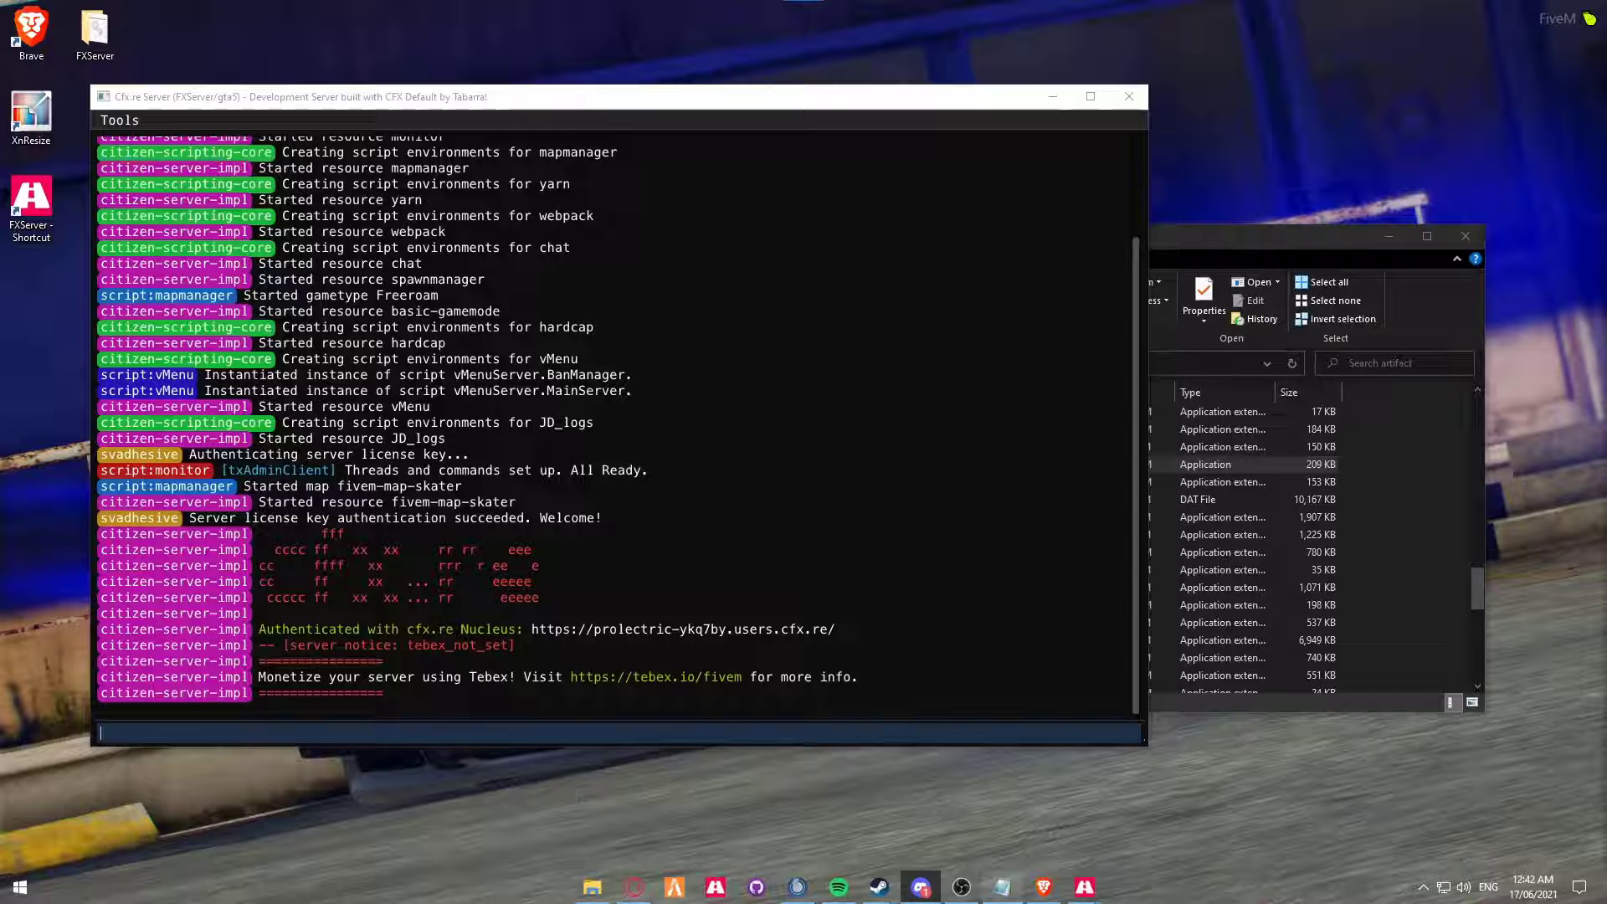
{"action": "left_click", "coordinate": [1055, 96]}
{"action": "left_click", "coordinate": [842, 128]}
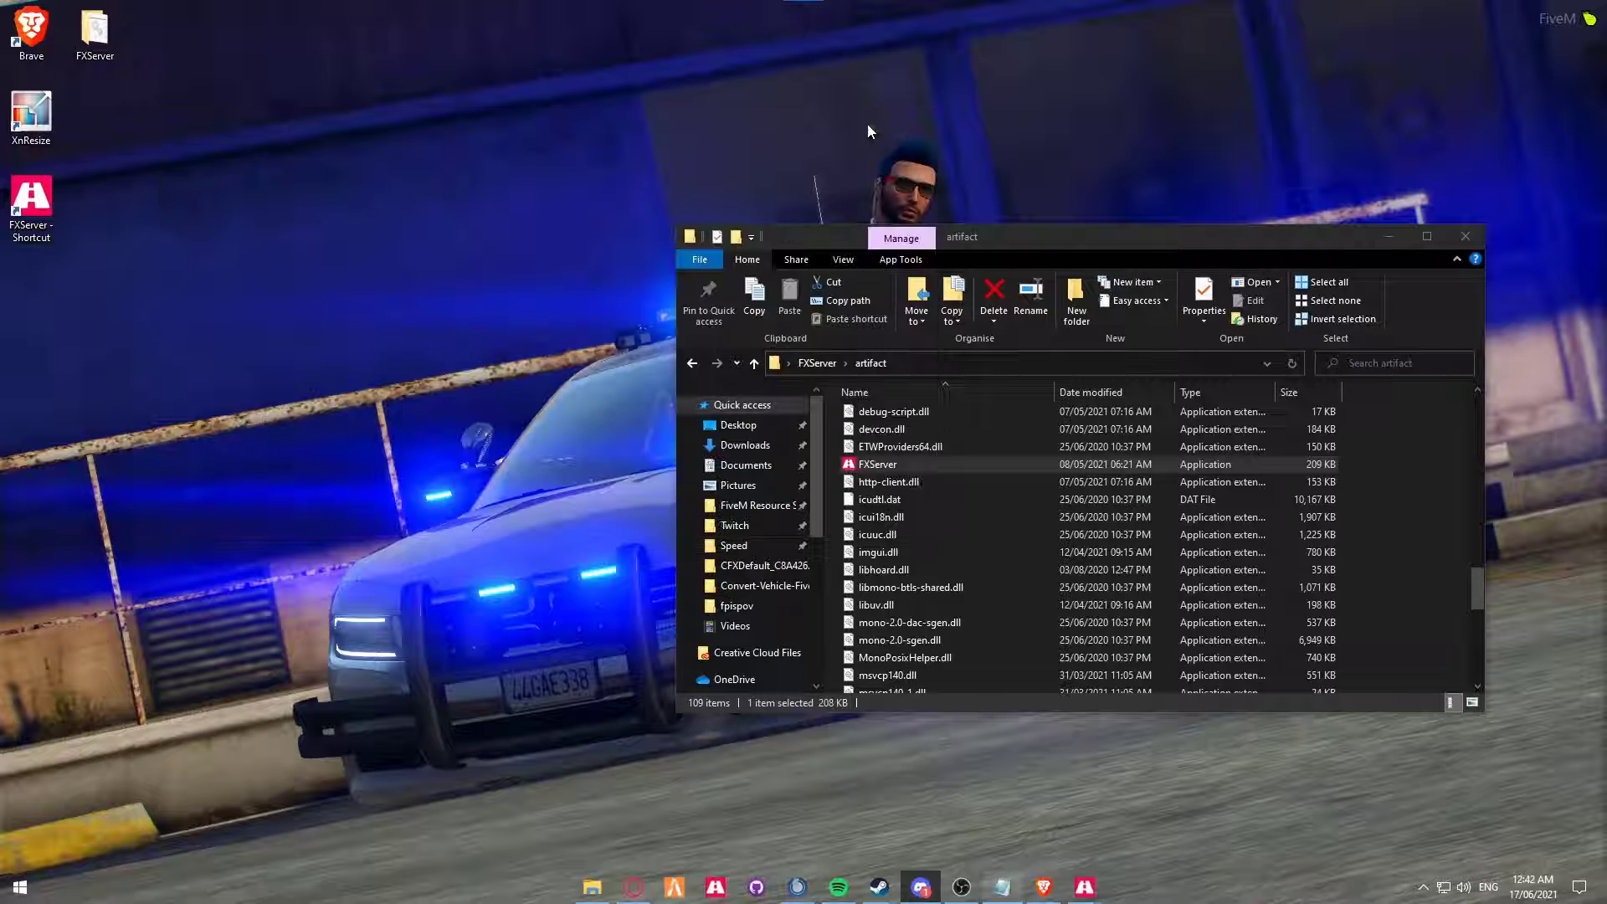
{"action": "left_click", "coordinate": [1389, 238]}
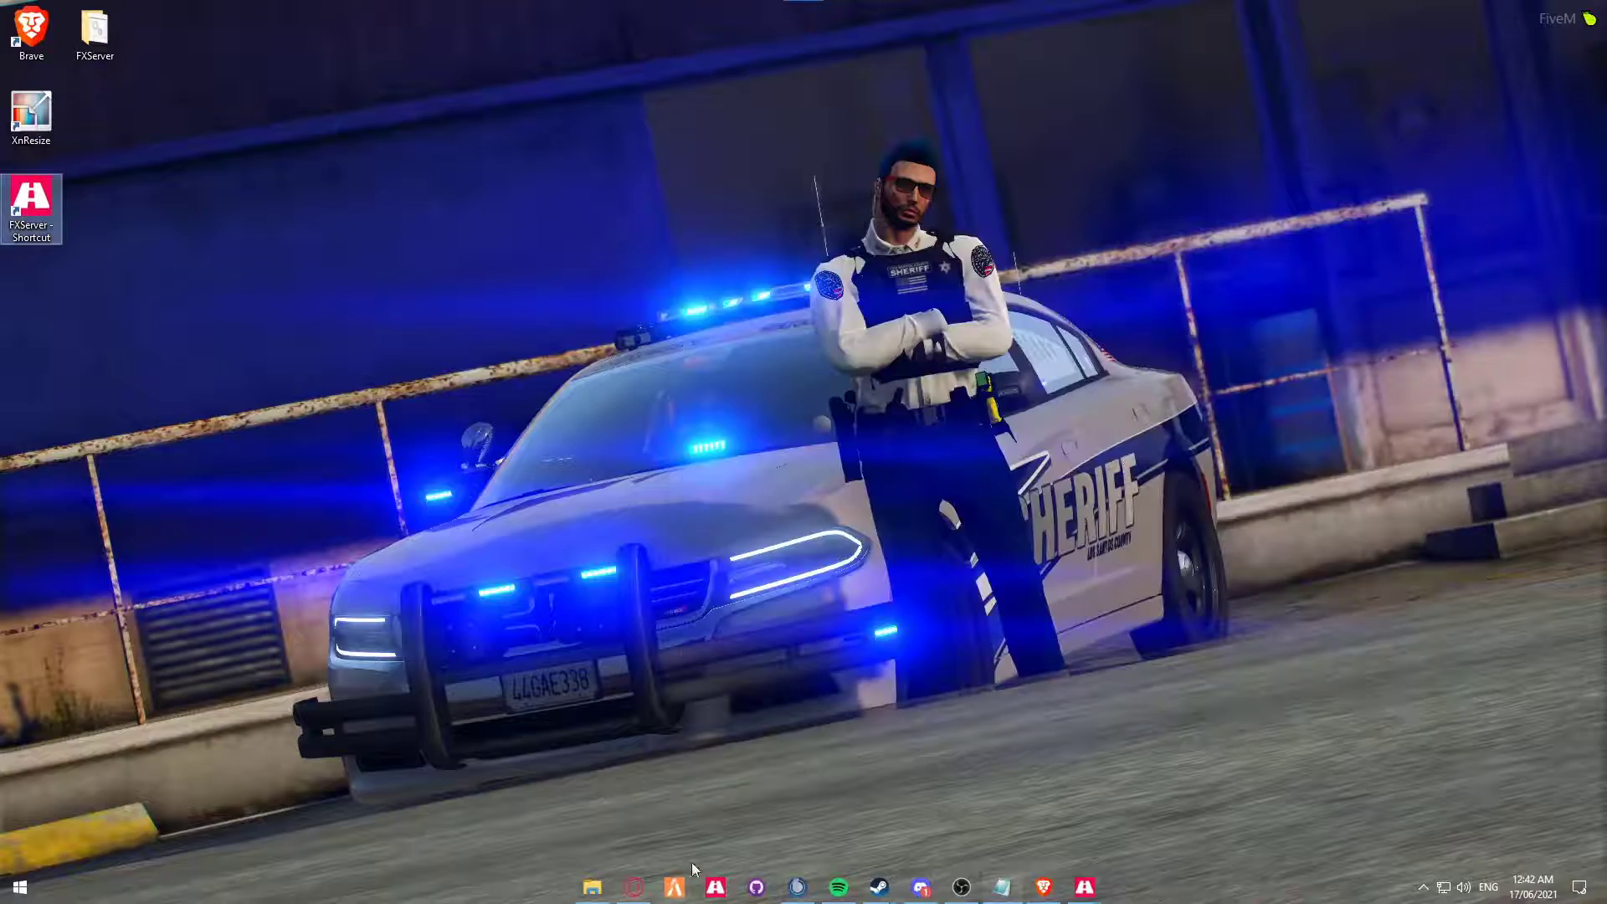
{"action": "left_click", "coordinate": [674, 886]}
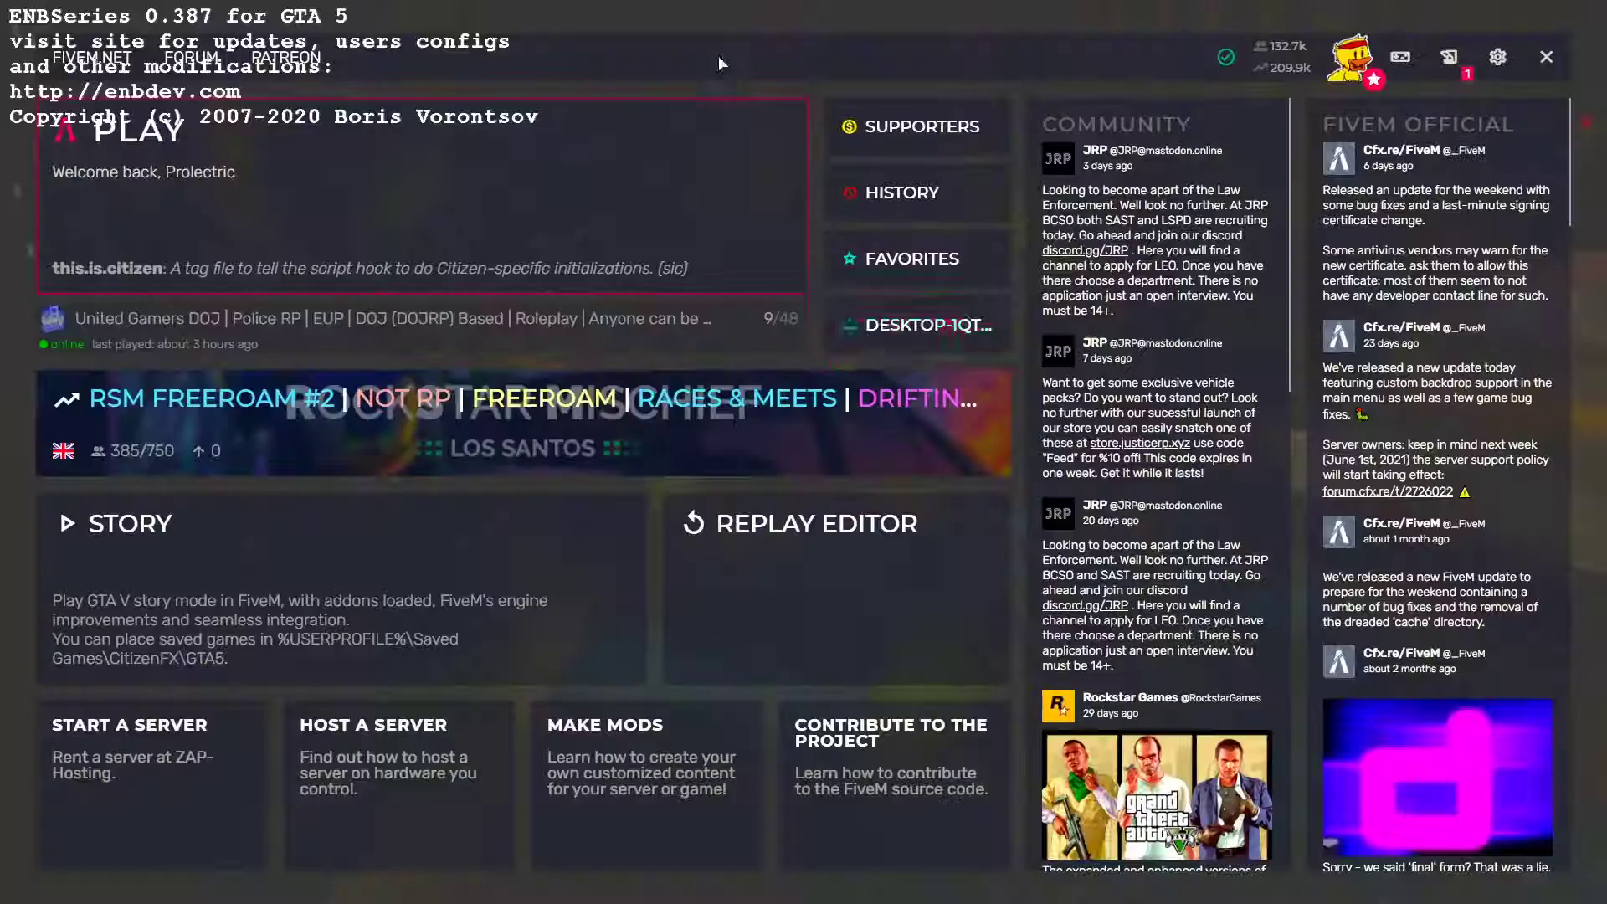
{"action": "left_click", "coordinate": [867, 321]}
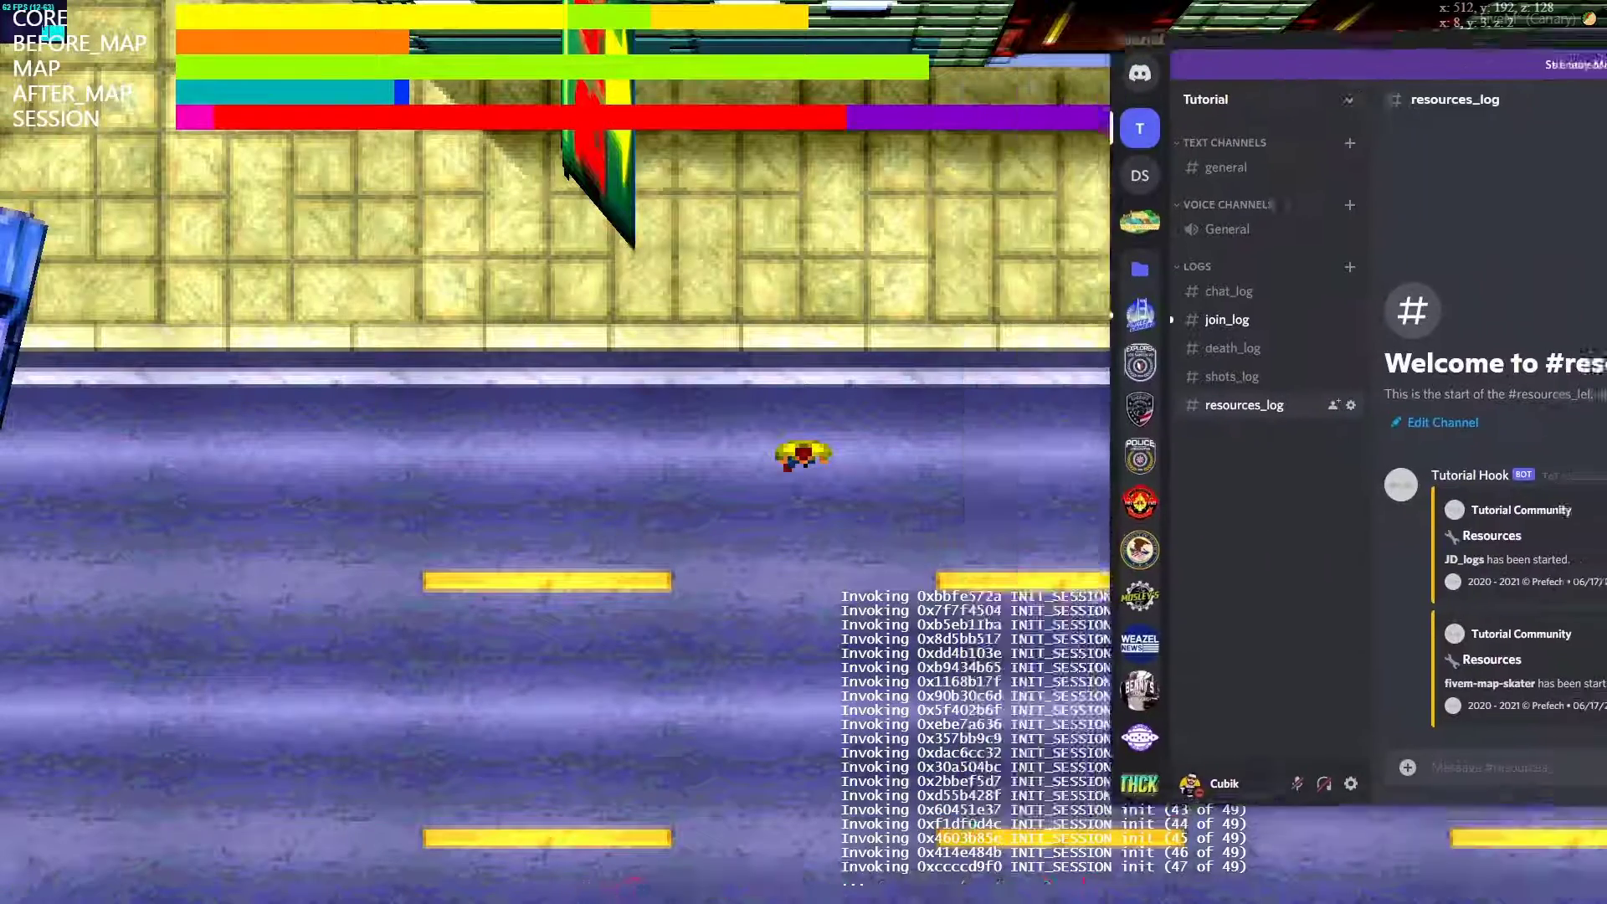
Bring Discord back into view and examine the join_log message's player ID, postal, Discord, Steam, license and IP details
{"action": "left_click_drag", "start_coordinate": [1603, 42], "coordinate": [1096, 55]}
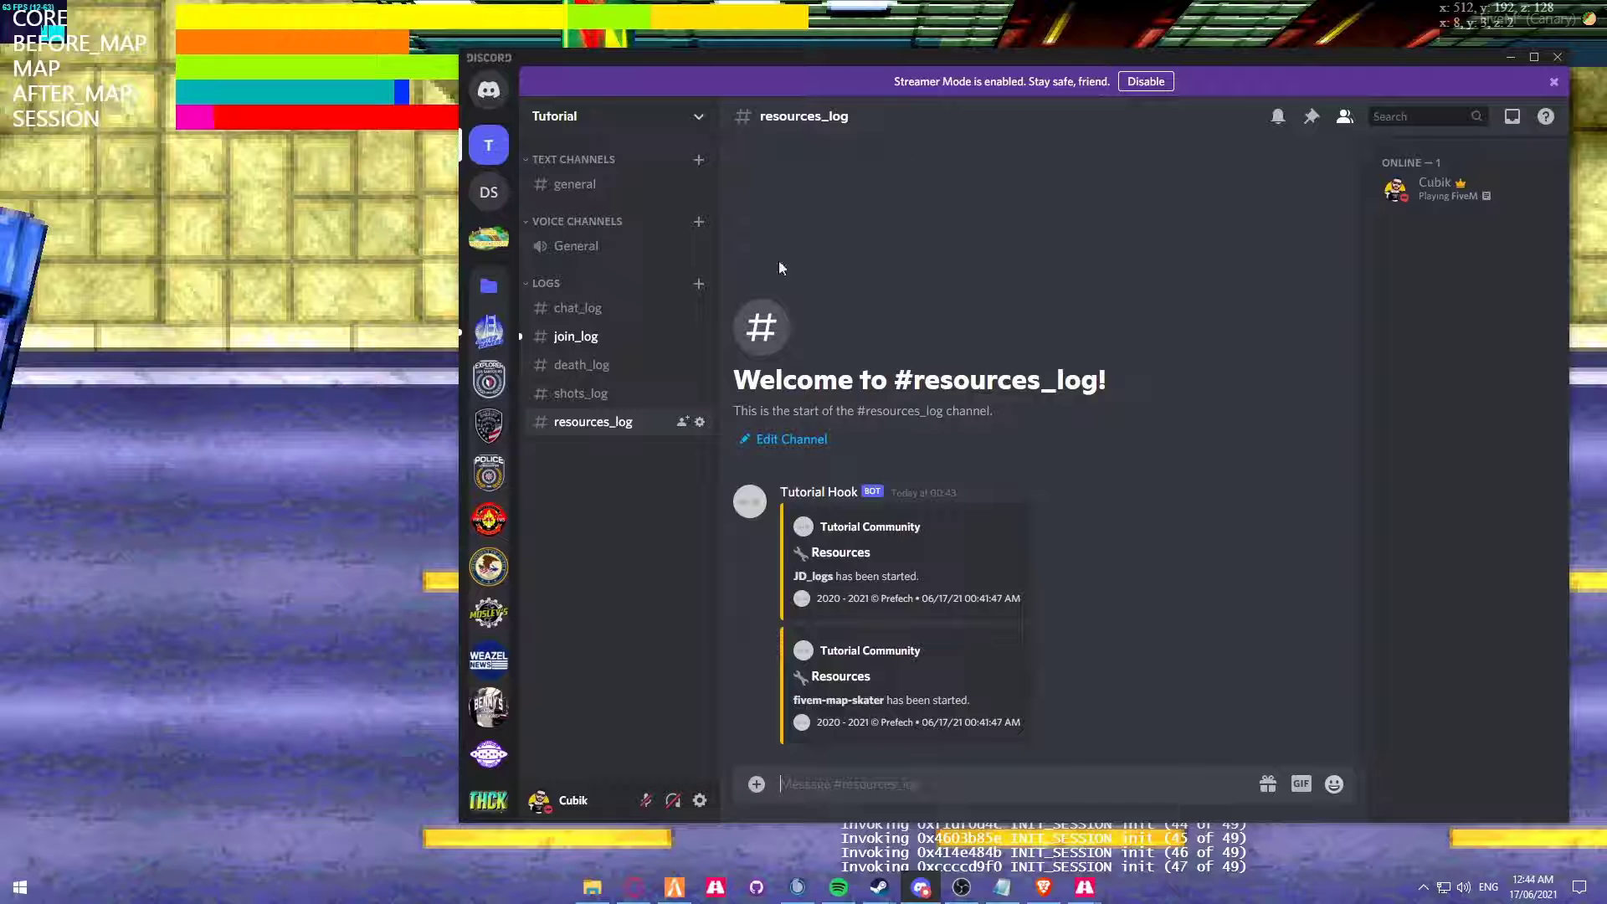
{"action": "left_click", "coordinate": [631, 346]}
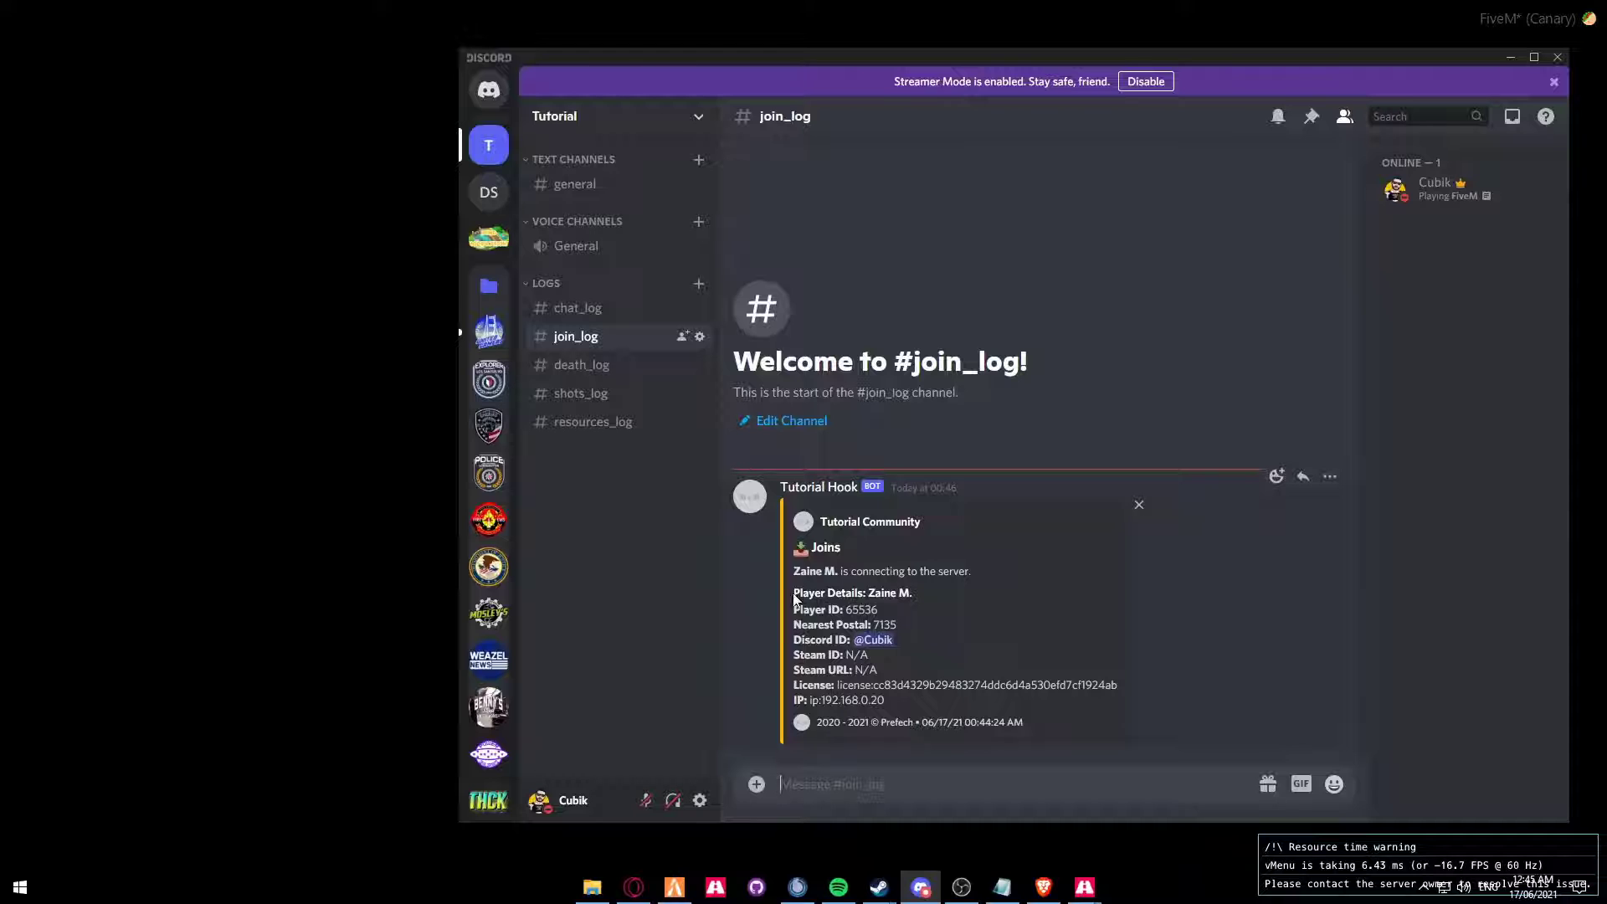
{"action": "left_click_drag", "start_coordinate": [794, 599], "coordinate": [950, 603]}
{"action": "left_click_drag", "start_coordinate": [791, 610], "coordinate": [919, 616]}
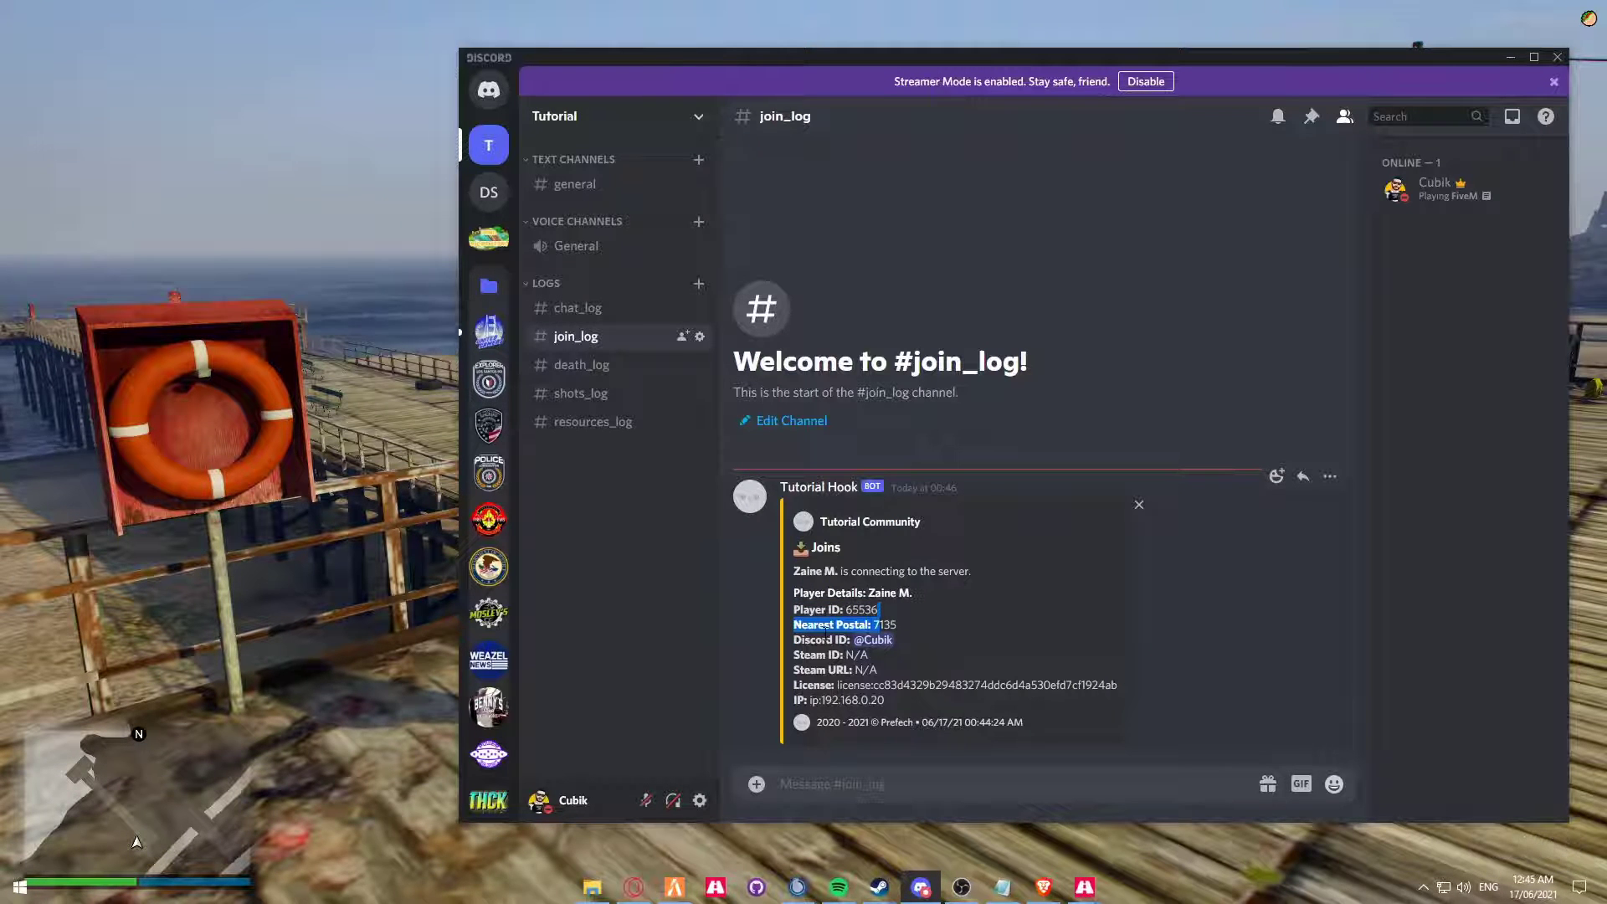
{"action": "left_click", "coordinate": [875, 643]}
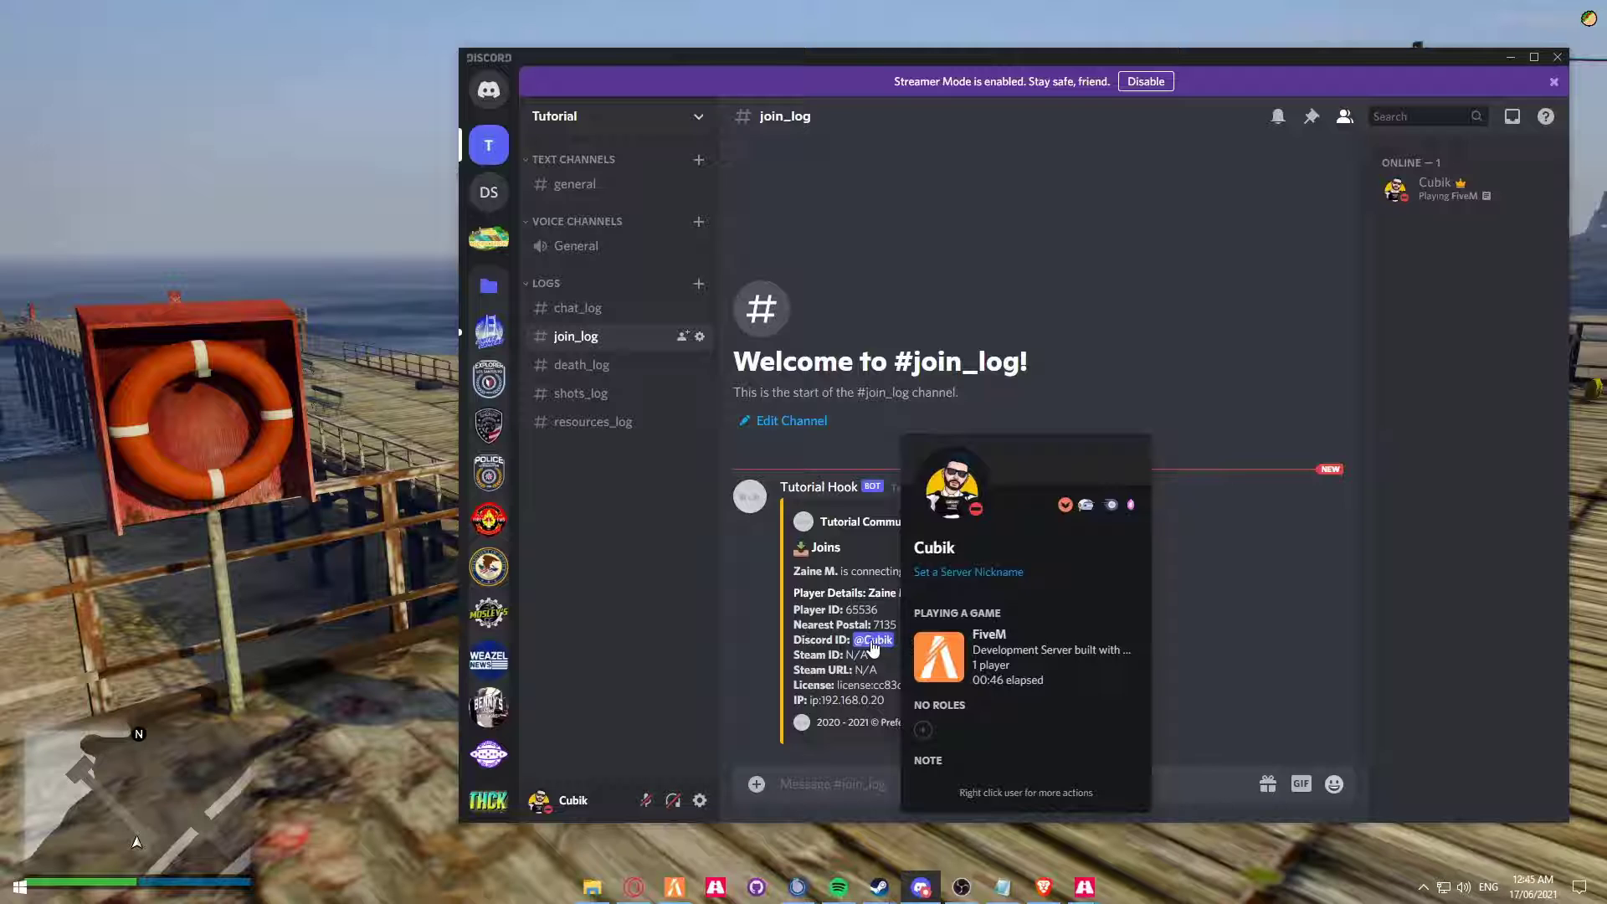
{"action": "left_click", "coordinate": [873, 647]}
{"action": "left_click_drag", "start_coordinate": [791, 655], "coordinate": [1042, 684]}
{"action": "left_click", "coordinate": [902, 684]}
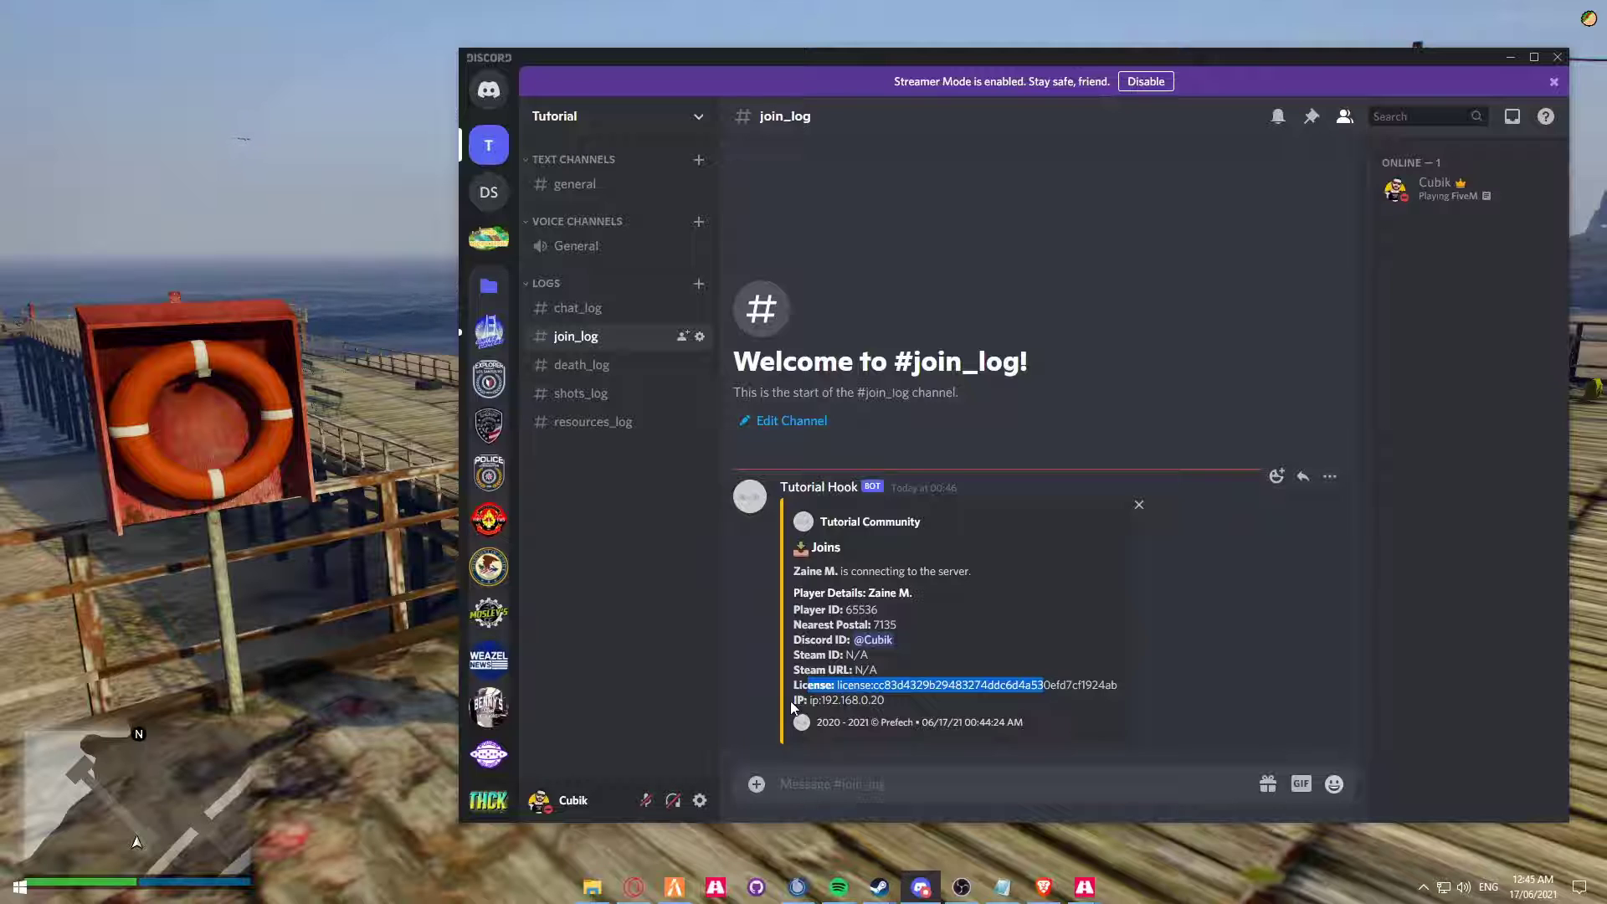
{"action": "left_click_drag", "start_coordinate": [793, 700], "coordinate": [884, 699]}
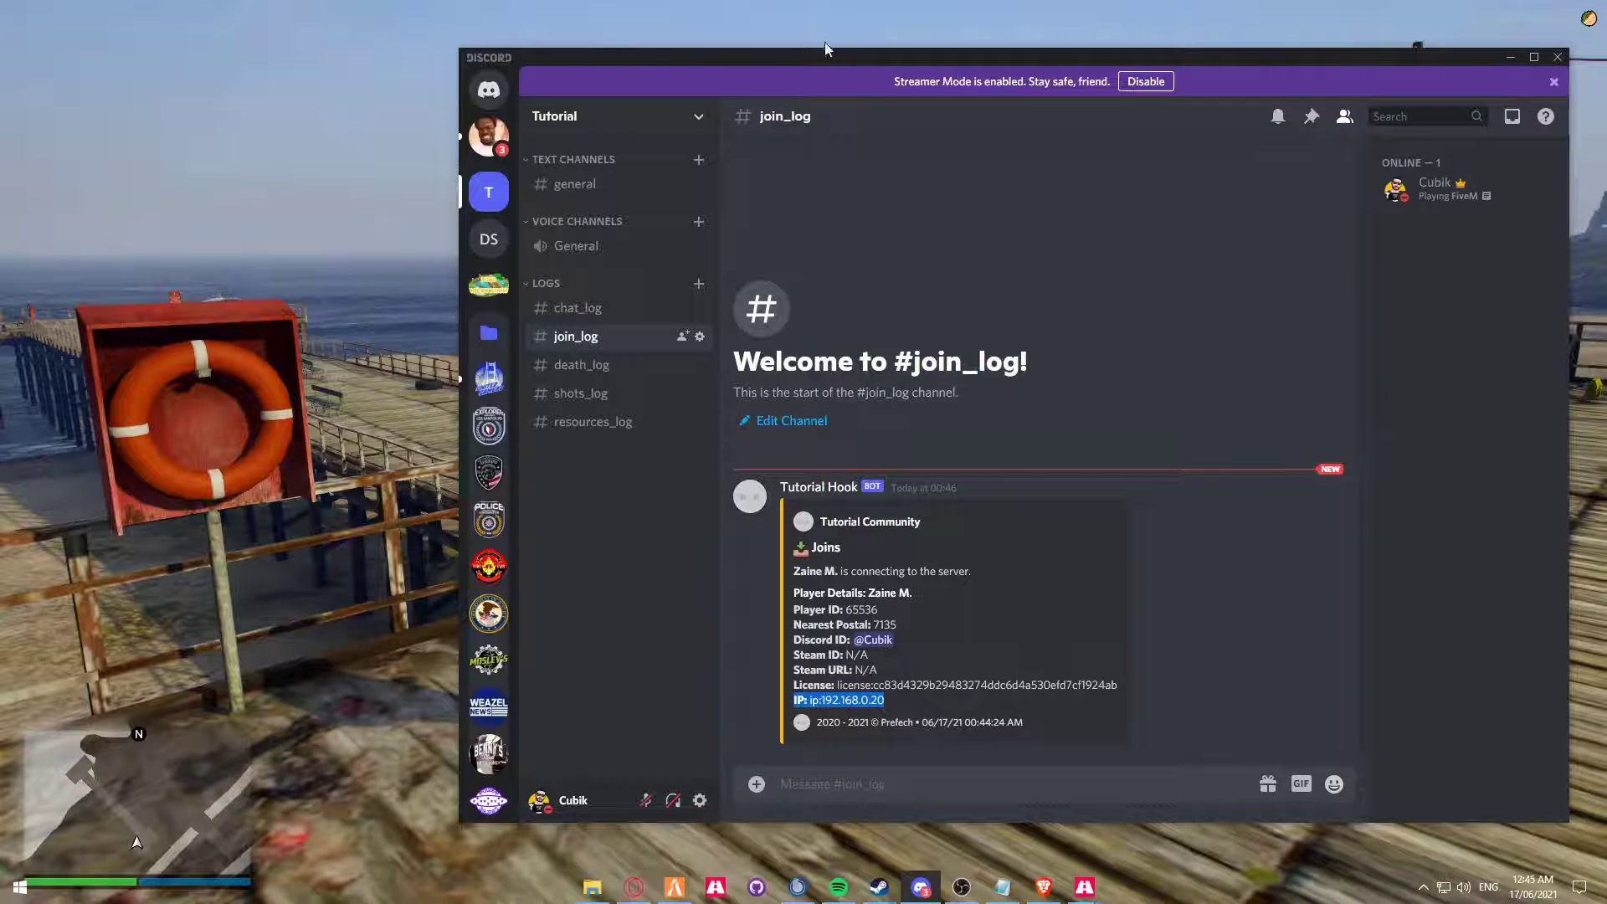
Move Discord off the game and open vMenu's Weapon Options under Player Related Options
{"action": "left_click_drag", "start_coordinate": [824, 59], "coordinate": [1467, 81]}
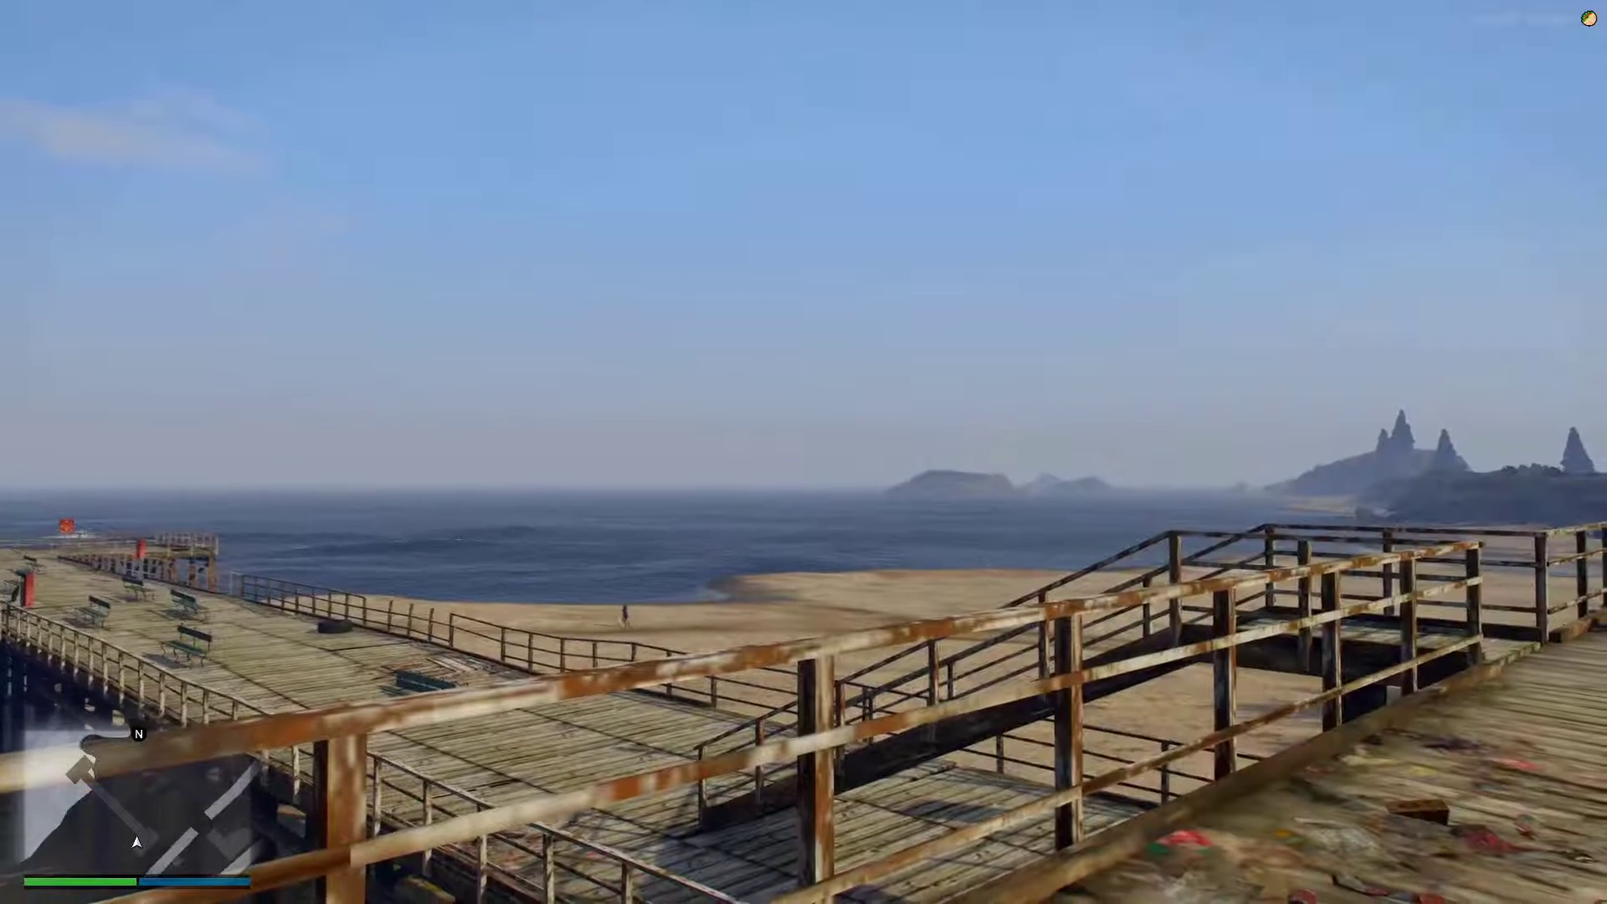
{"action": "key", "text": "m"}
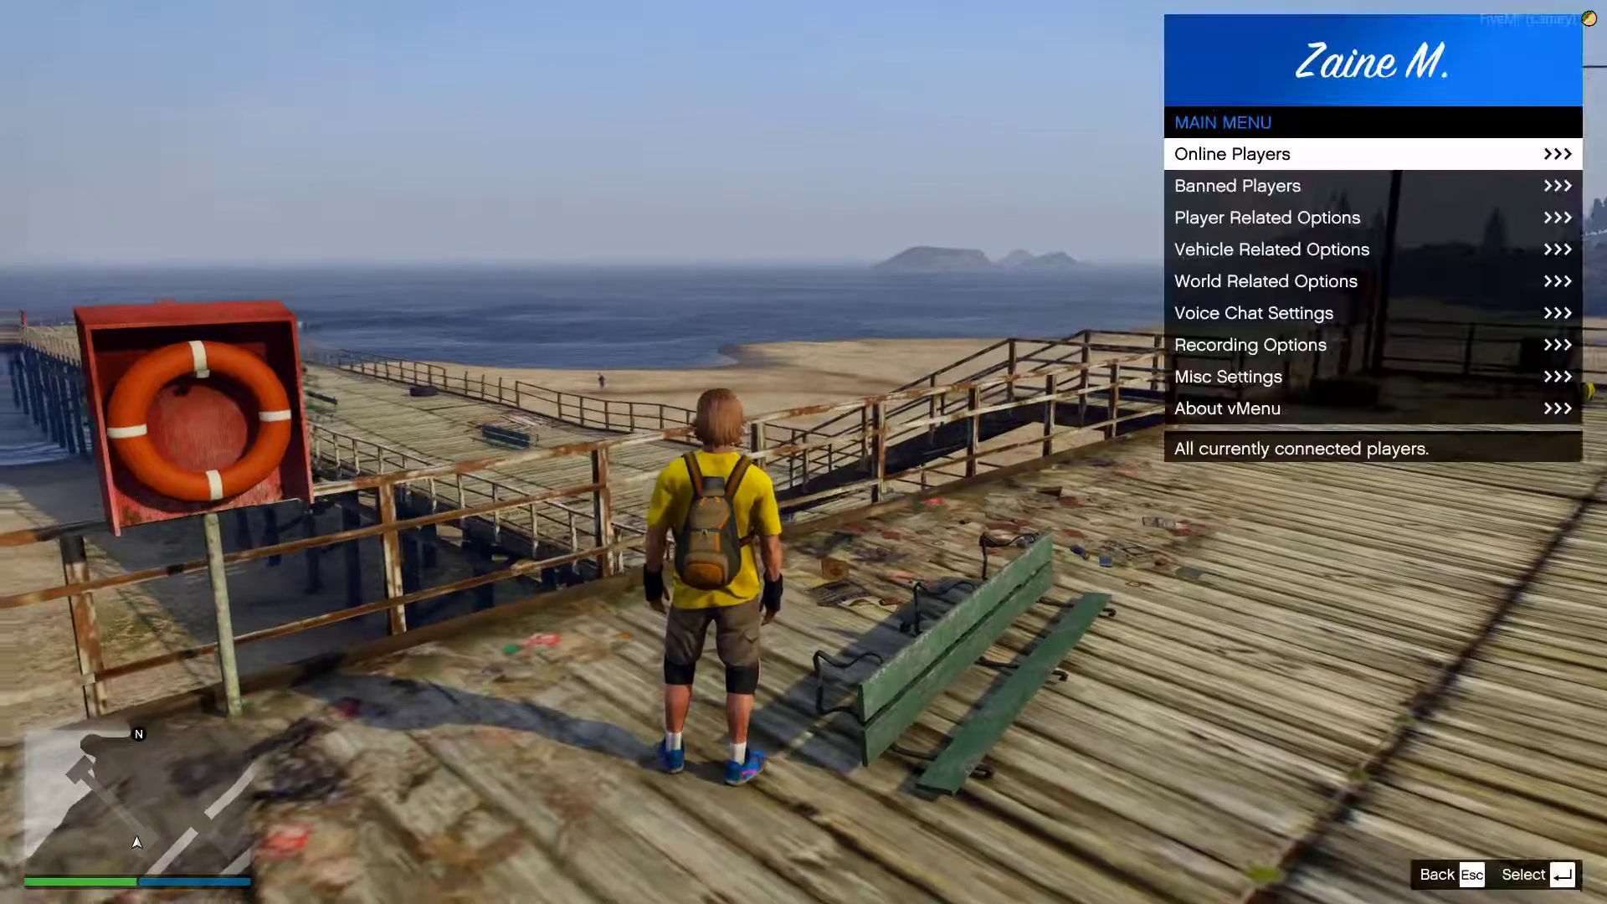
{"action": "key", "text": "Down"}
{"action": "key", "text": "Down"}
{"action": "key", "text": "Return"}
{"action": "key", "text": "Down"}
{"action": "key", "text": "Down"}
{"action": "key", "text": "Down"}
{"action": "key", "text": "Return"}
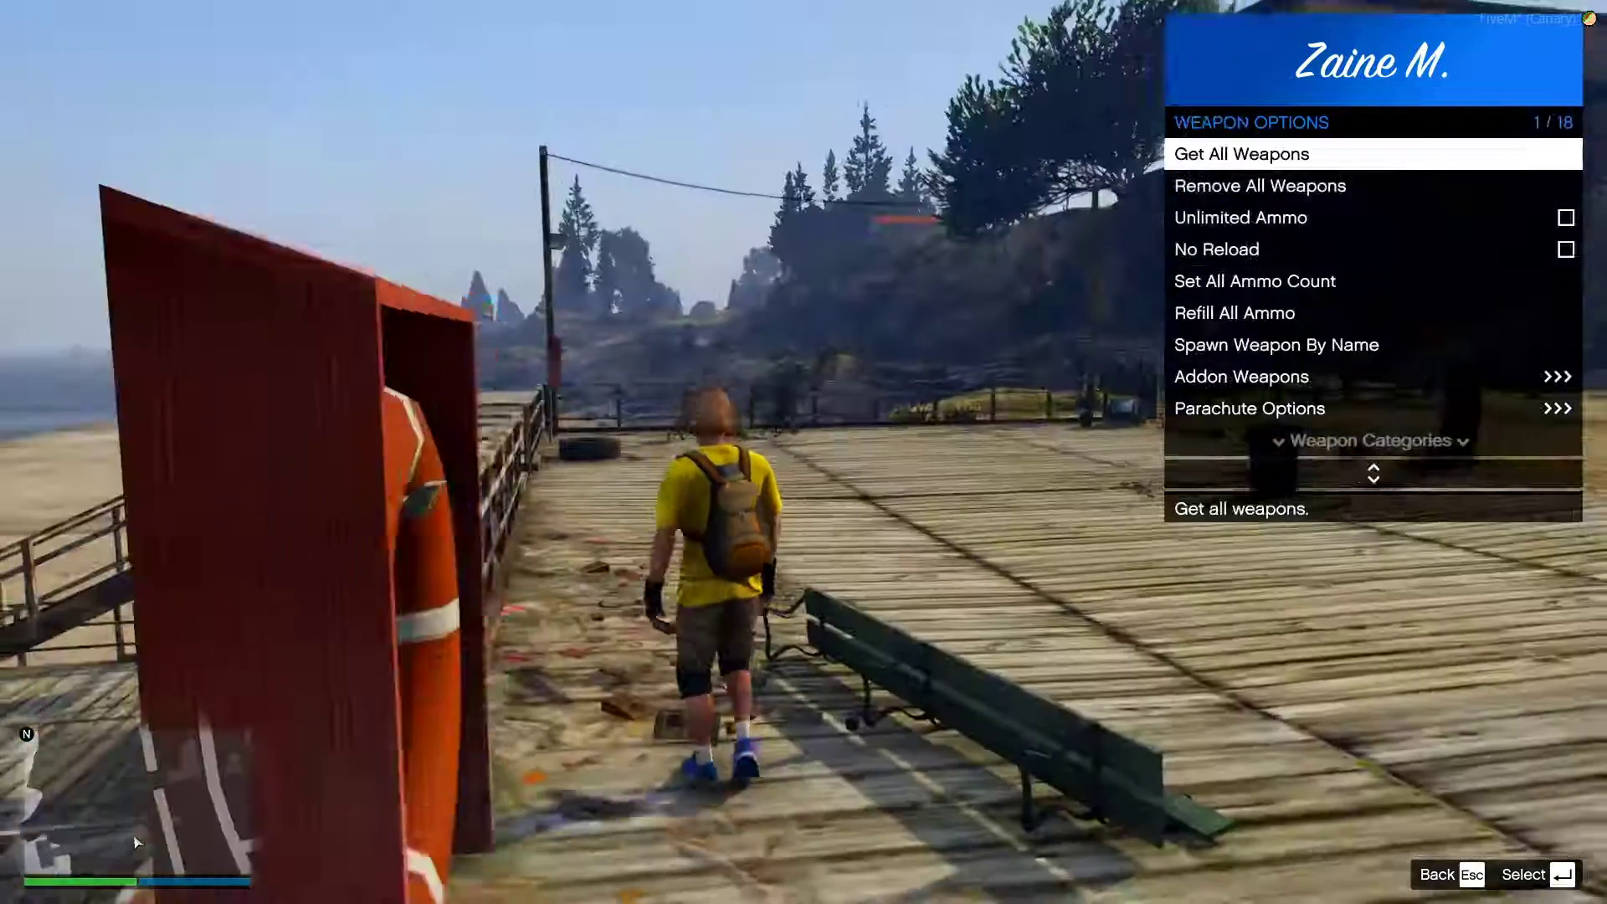
Give the player all weapons and close vMenu
{"action": "key", "text": "Down"}
{"action": "key", "text": "Down"}
{"action": "key", "text": "Down"}
{"action": "key", "text": "Up"}
{"action": "key", "text": "Up"}
{"action": "key", "text": "Up"}
{"action": "key", "text": "Return"}
{"action": "key", "text": "m"}
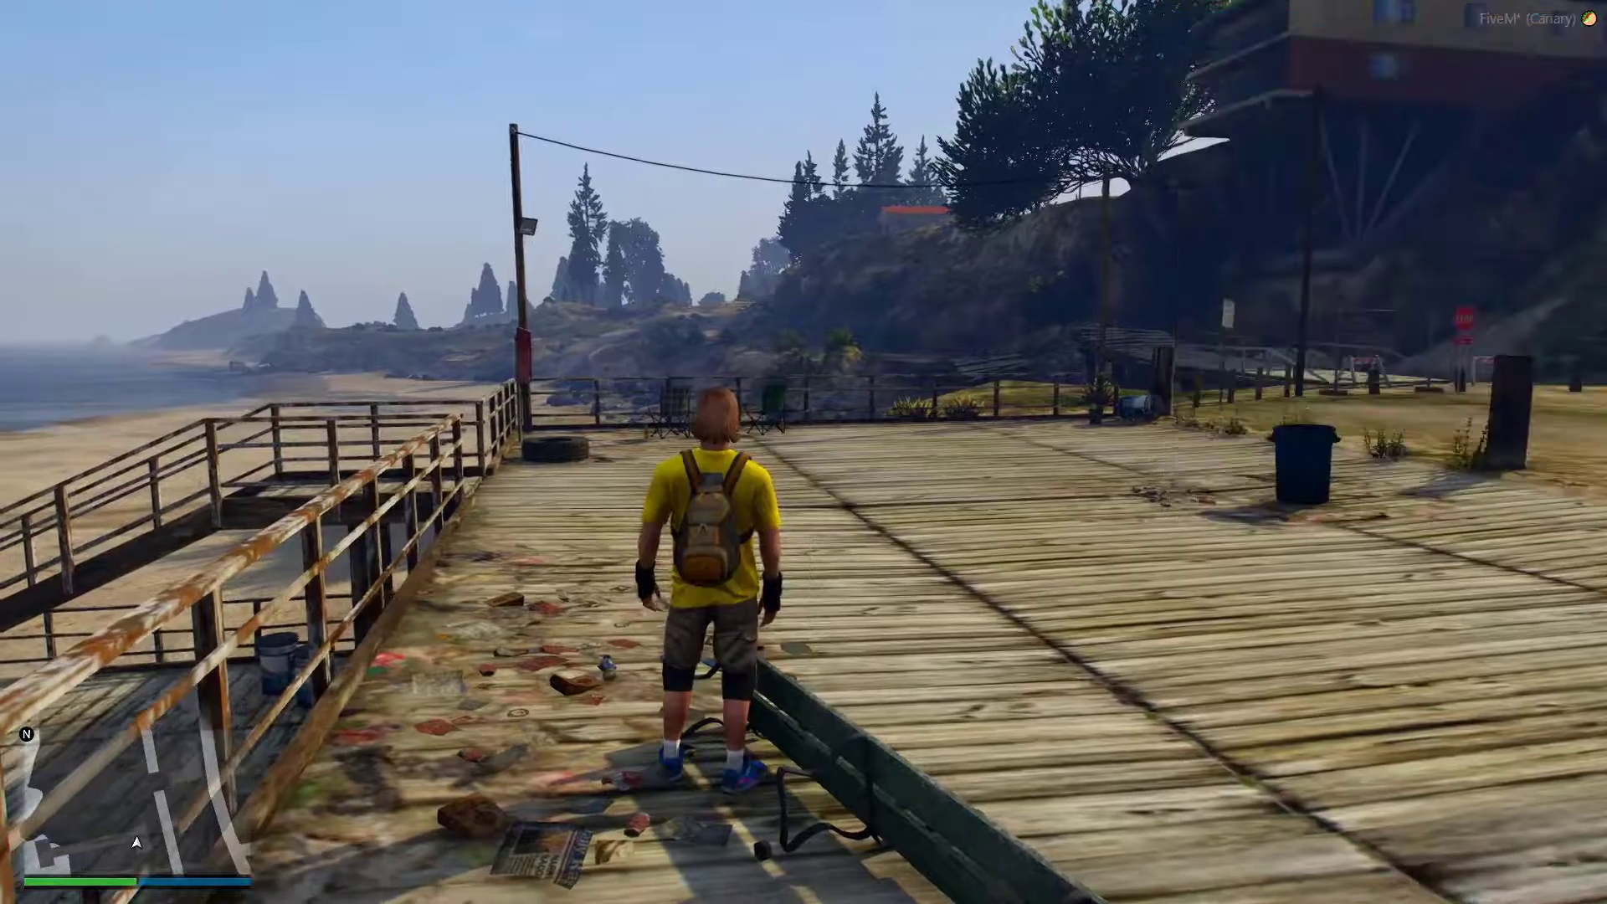
Equip the assault rifle, fire it into the sky, and switch to Discord to check the shots_log channel
{"action": "key", "text": "Tab"}
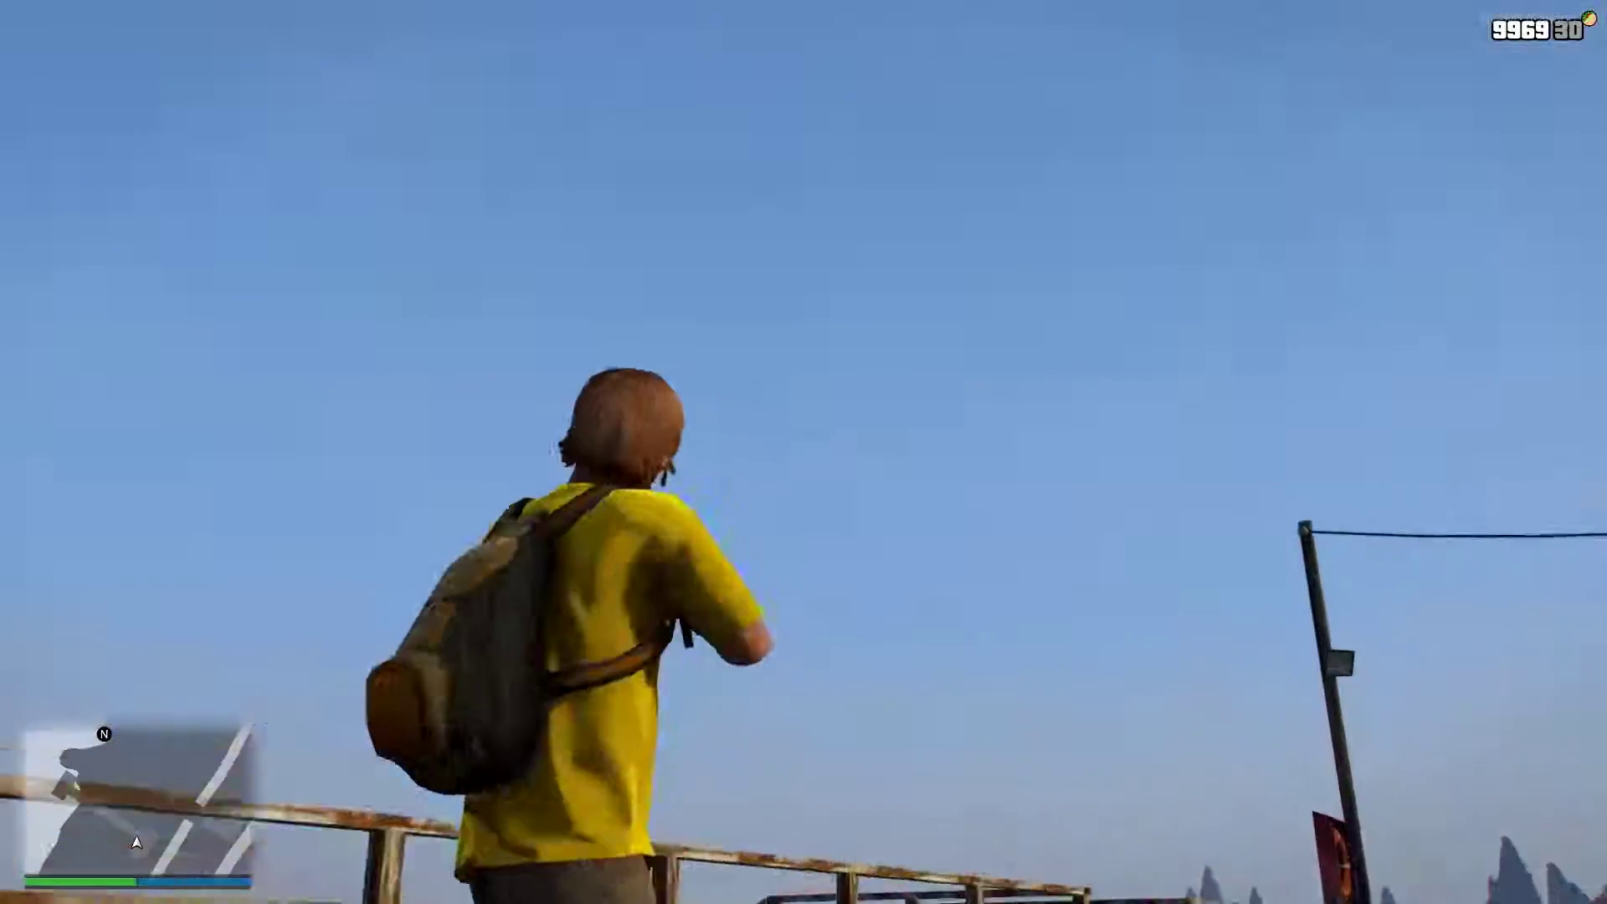
{"action": "left_click", "coordinate": [804, 452]}
{"action": "left_click", "coordinate": [804, 452]}
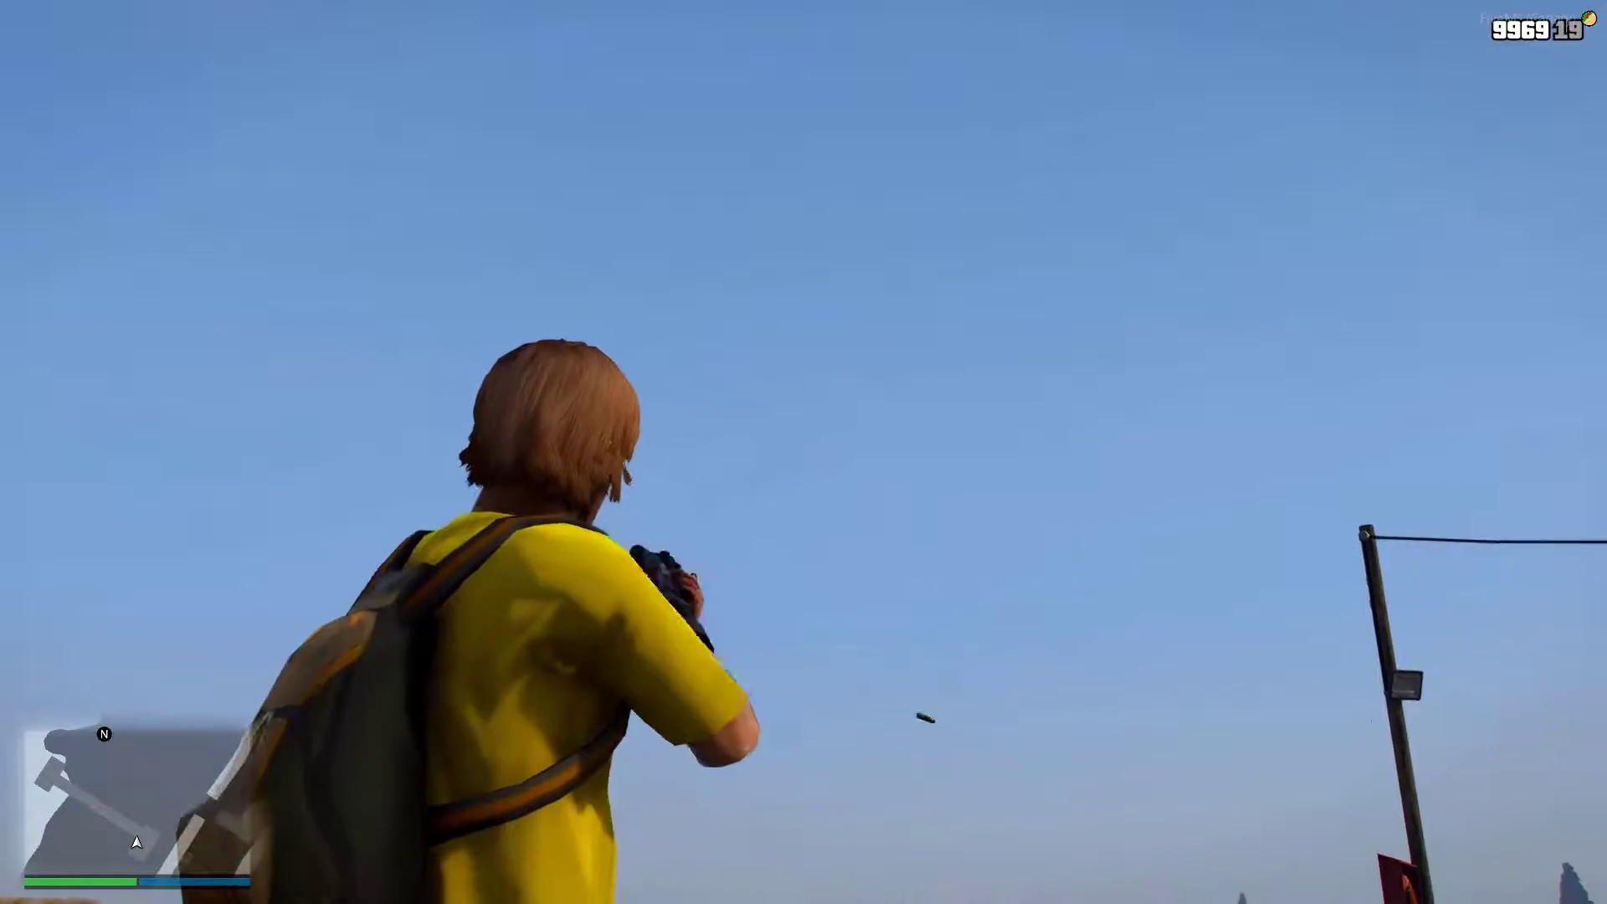
{"action": "key", "text": "alt+Tab"}
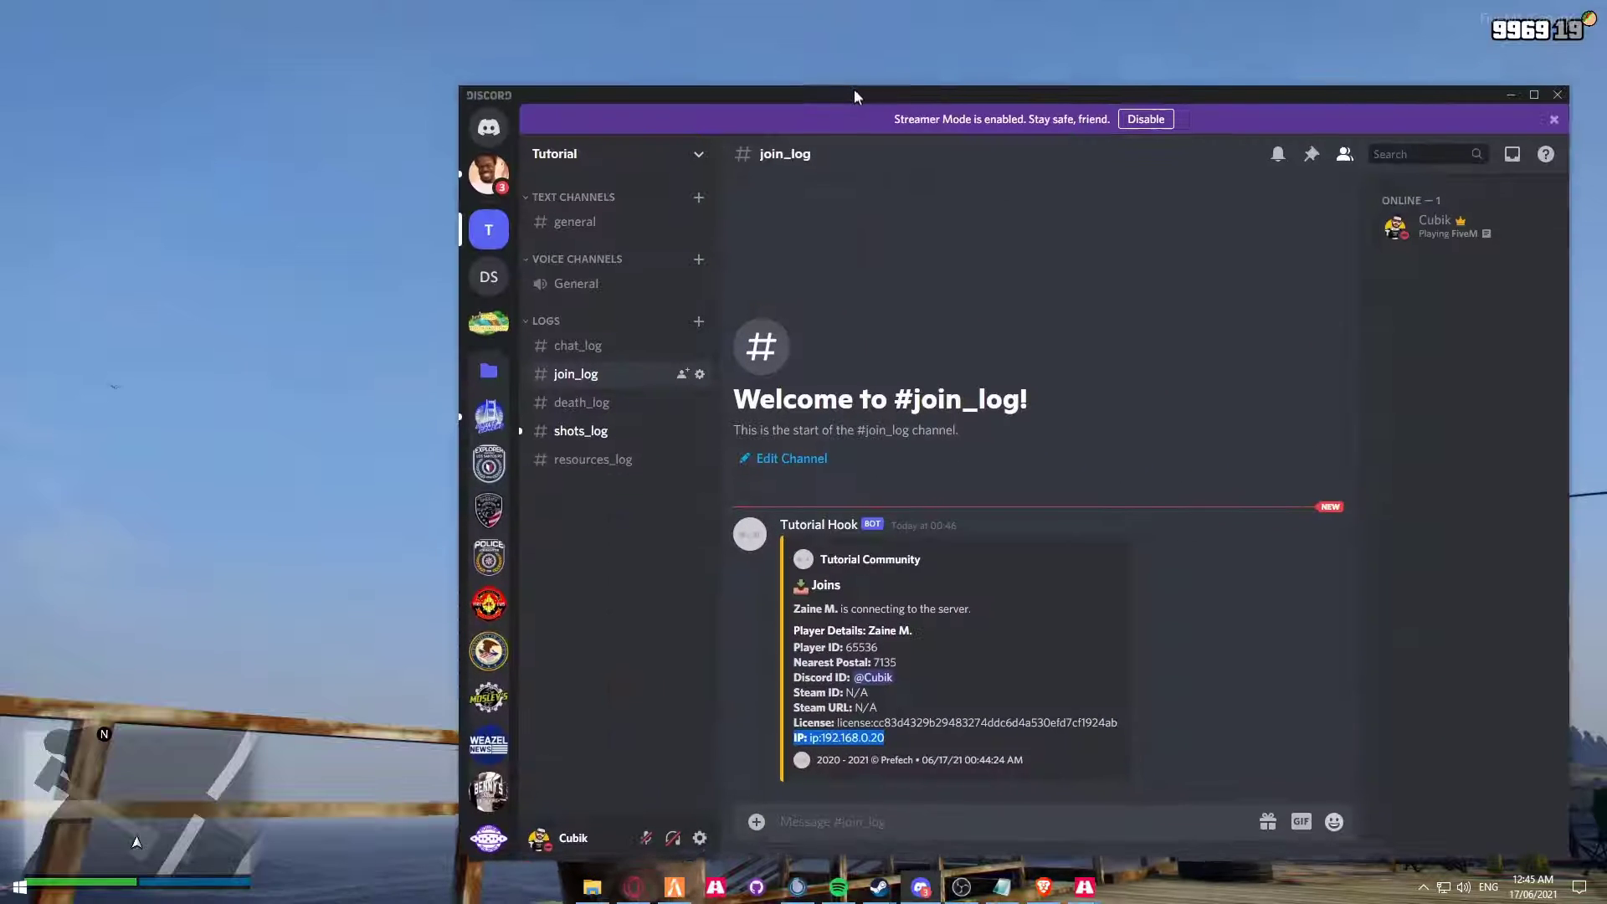
{"action": "left_click", "coordinate": [635, 413]}
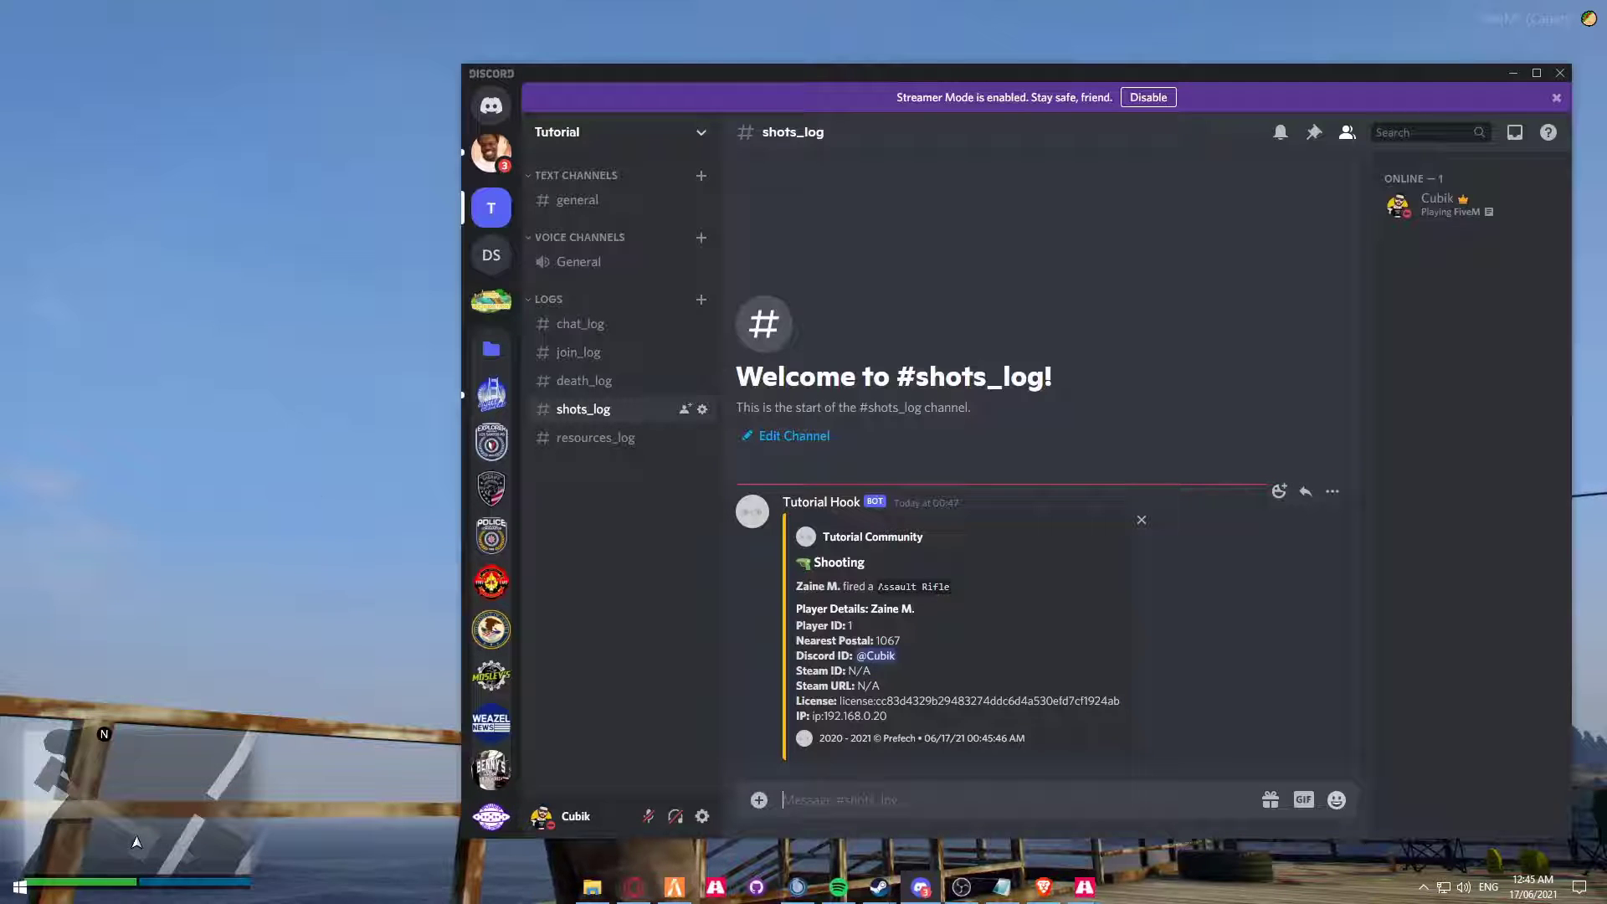
Examine the assault rifle entry in the shots_log channel, move Discord off the game, and return to FiveM
{"action": "left_click_drag", "start_coordinate": [798, 586], "coordinate": [960, 597]}
{"action": "left_click", "coordinate": [960, 598]}
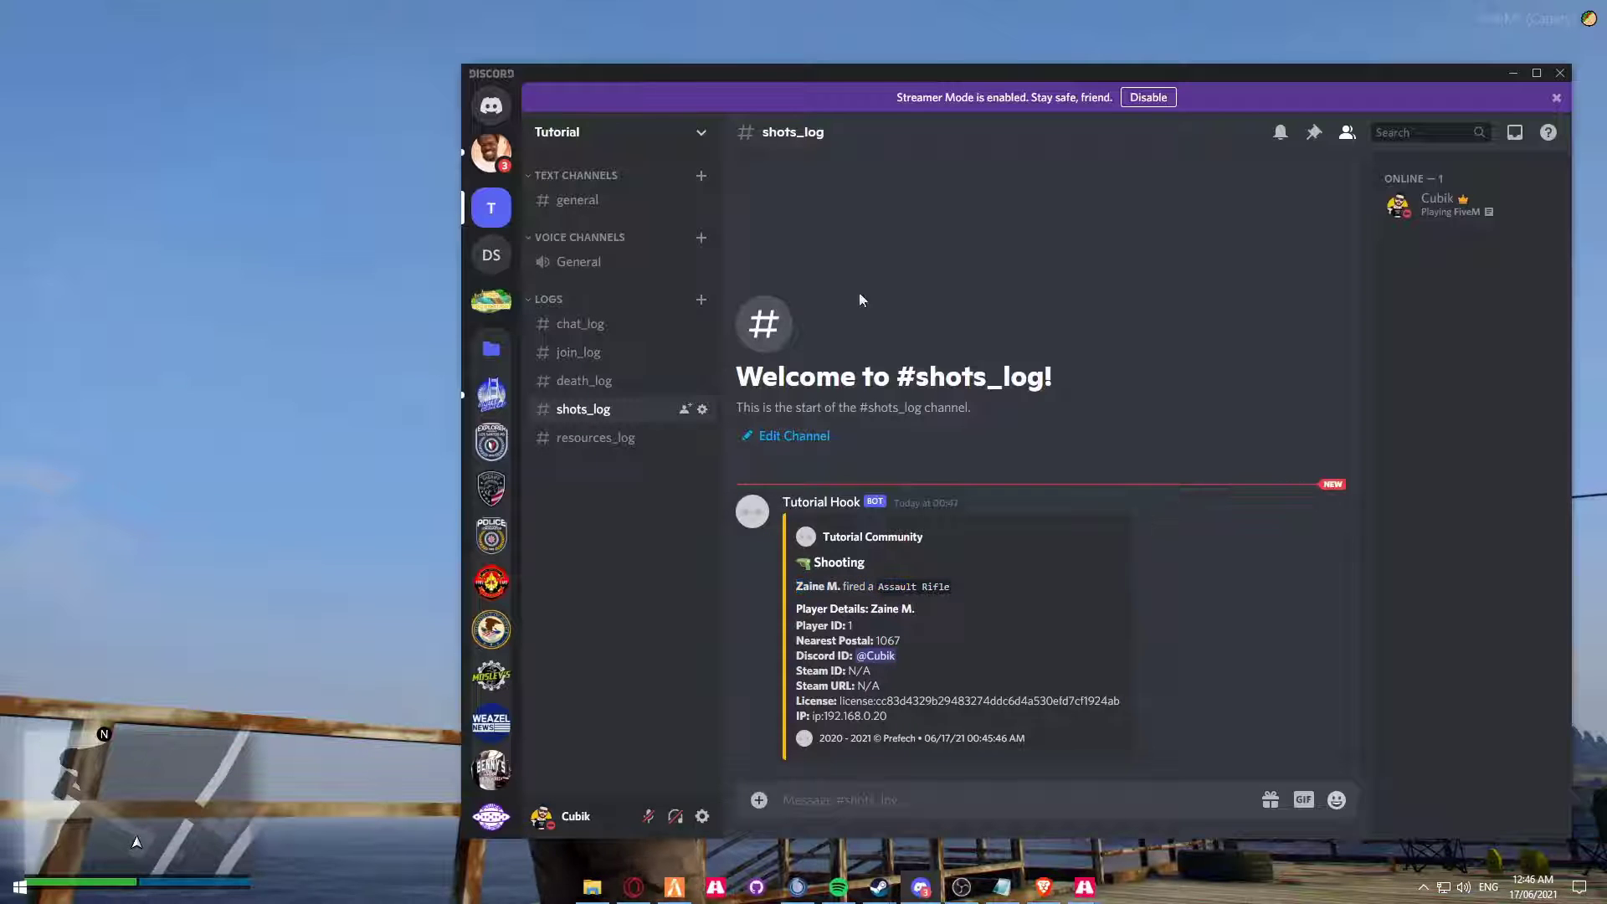
{"action": "left_click_drag", "start_coordinate": [862, 80], "coordinate": [1293, 101]}
{"action": "key", "text": "shift+grave"}
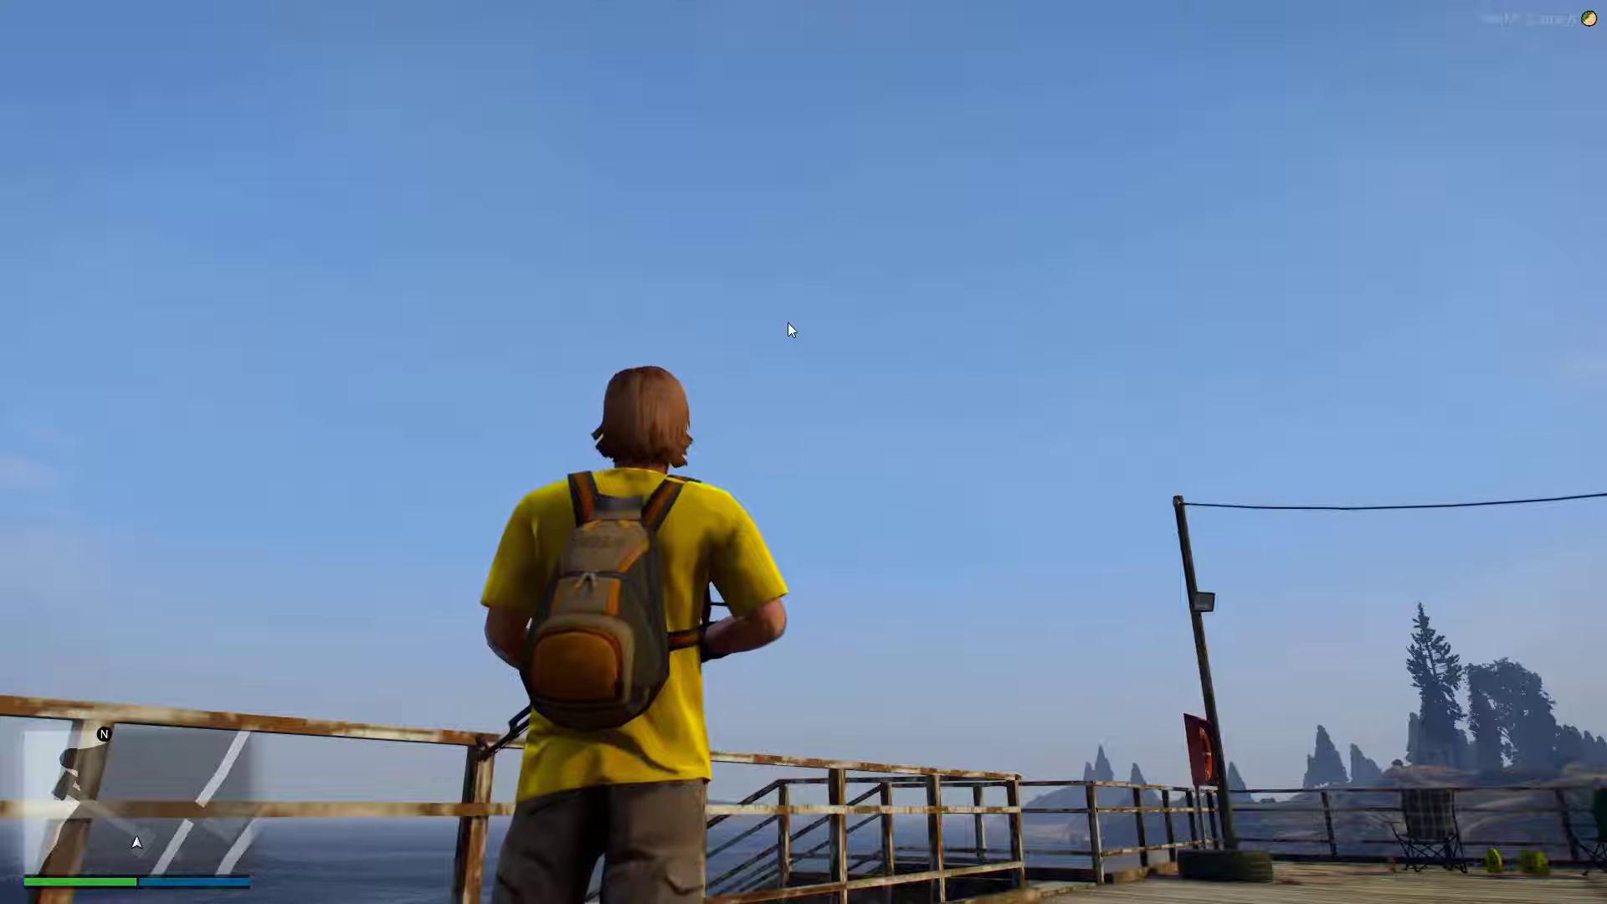
Open vMenu's Player Options under Player Related Options
{"action": "key", "text": "m"}
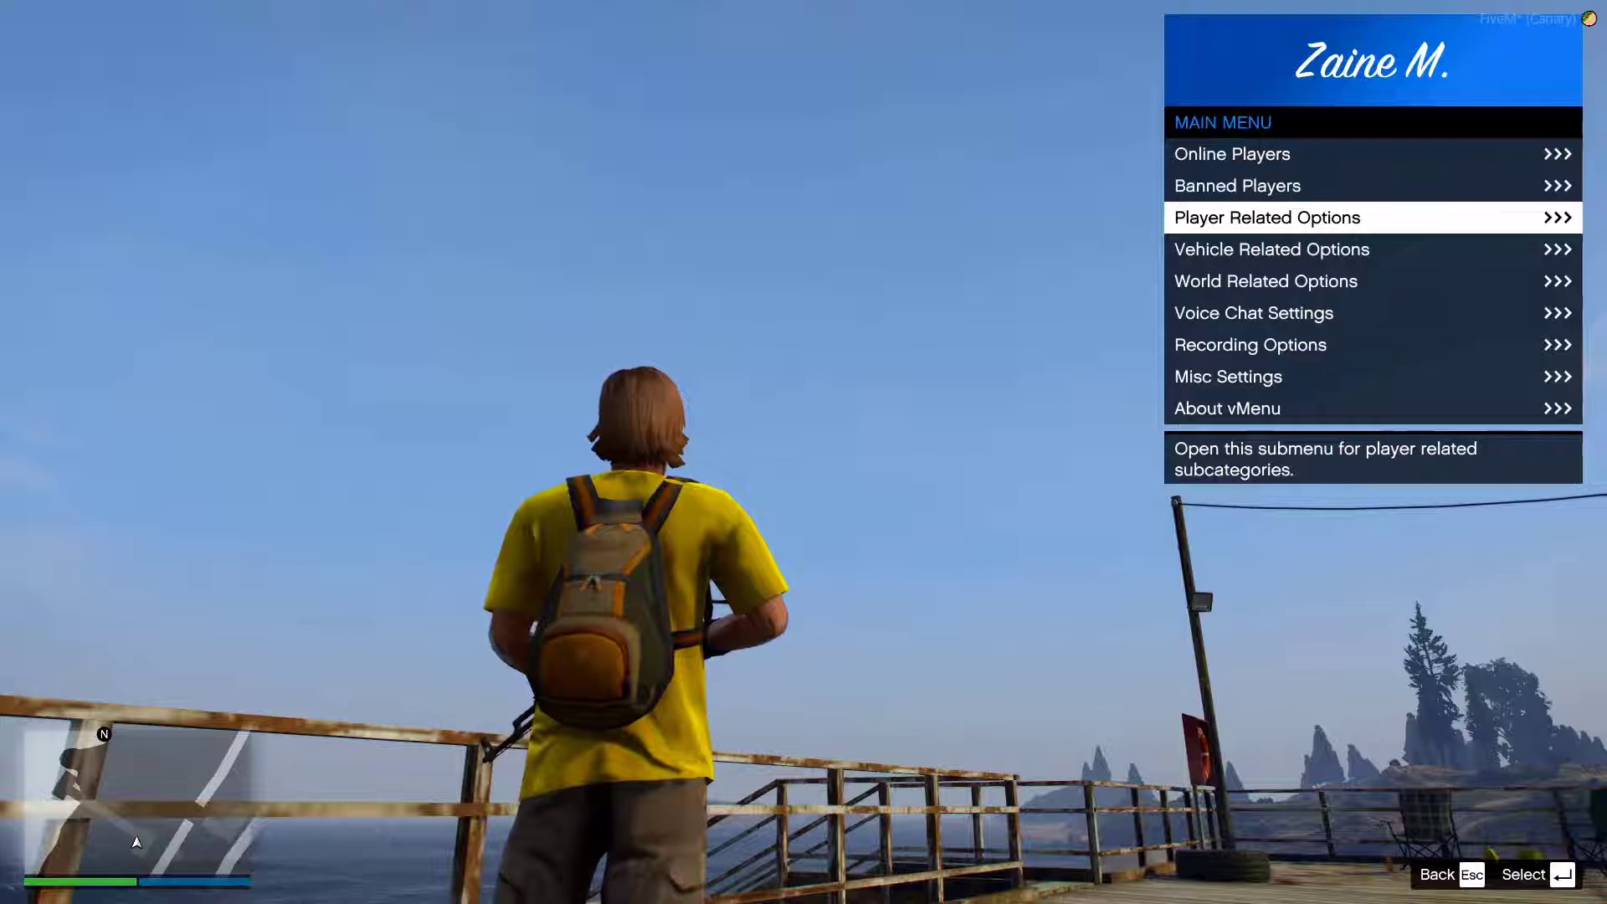
{"action": "key", "text": "Return"}
{"action": "key", "text": "Up"}
{"action": "key", "text": "Up"}
{"action": "key", "text": "Up"}
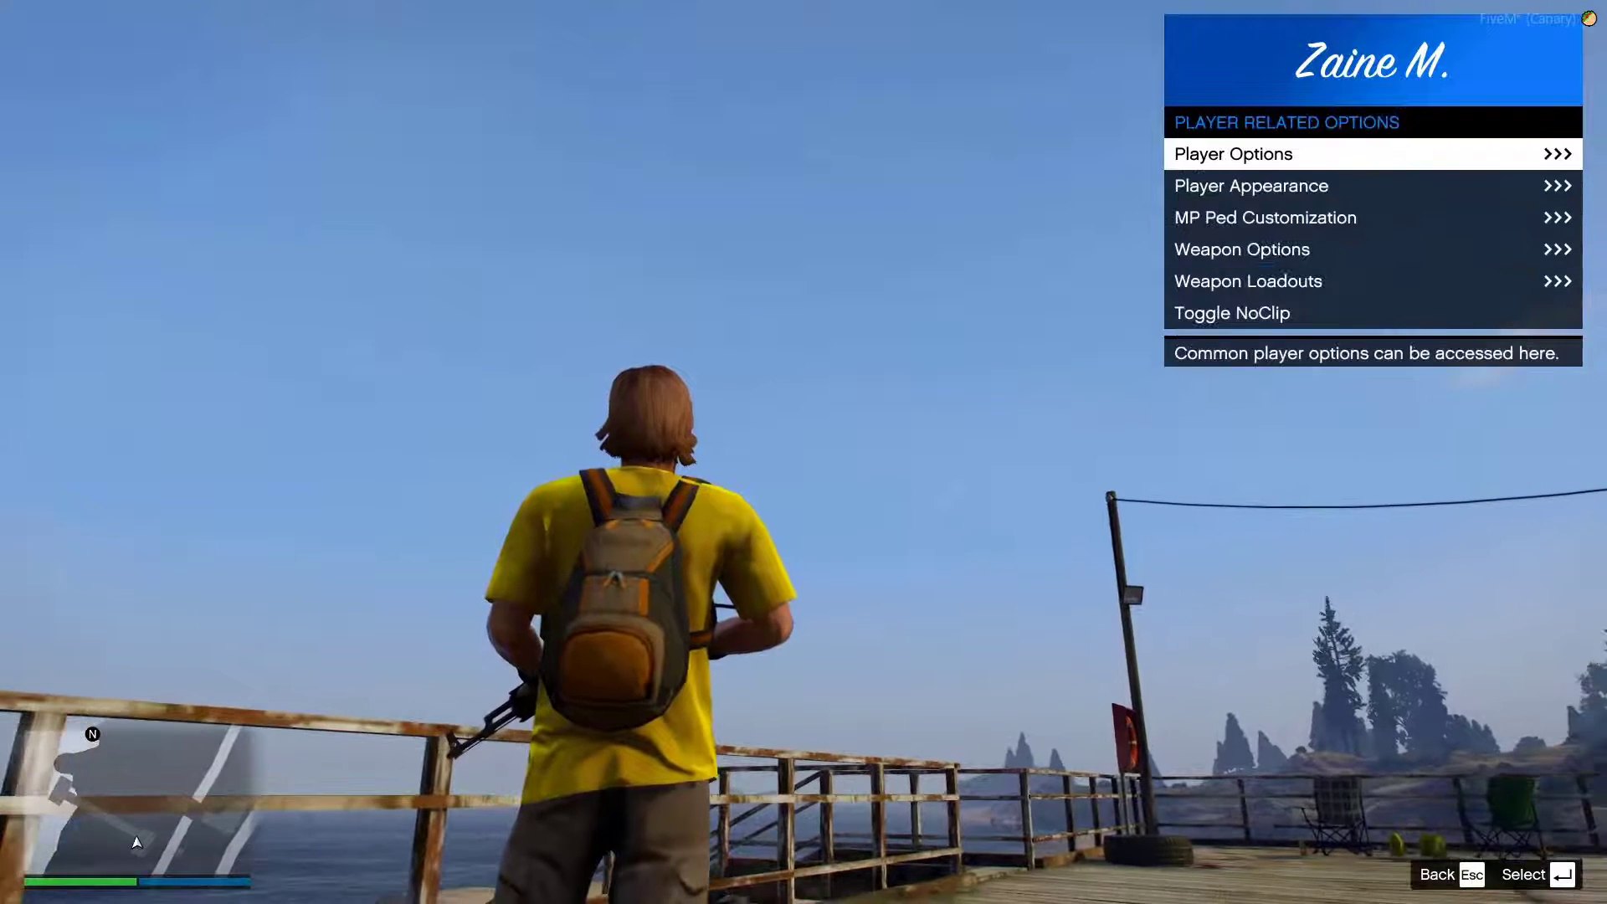
{"action": "key", "text": "Return"}
Kill the player's own character through the Player Options to trigger a death event
{"action": "key", "text": "Up"}
{"action": "key", "text": "Up"}
{"action": "key", "text": "Up"}
{"action": "key", "text": "Up"}
{"action": "key", "text": "Up"}
{"action": "key", "text": "Return"}
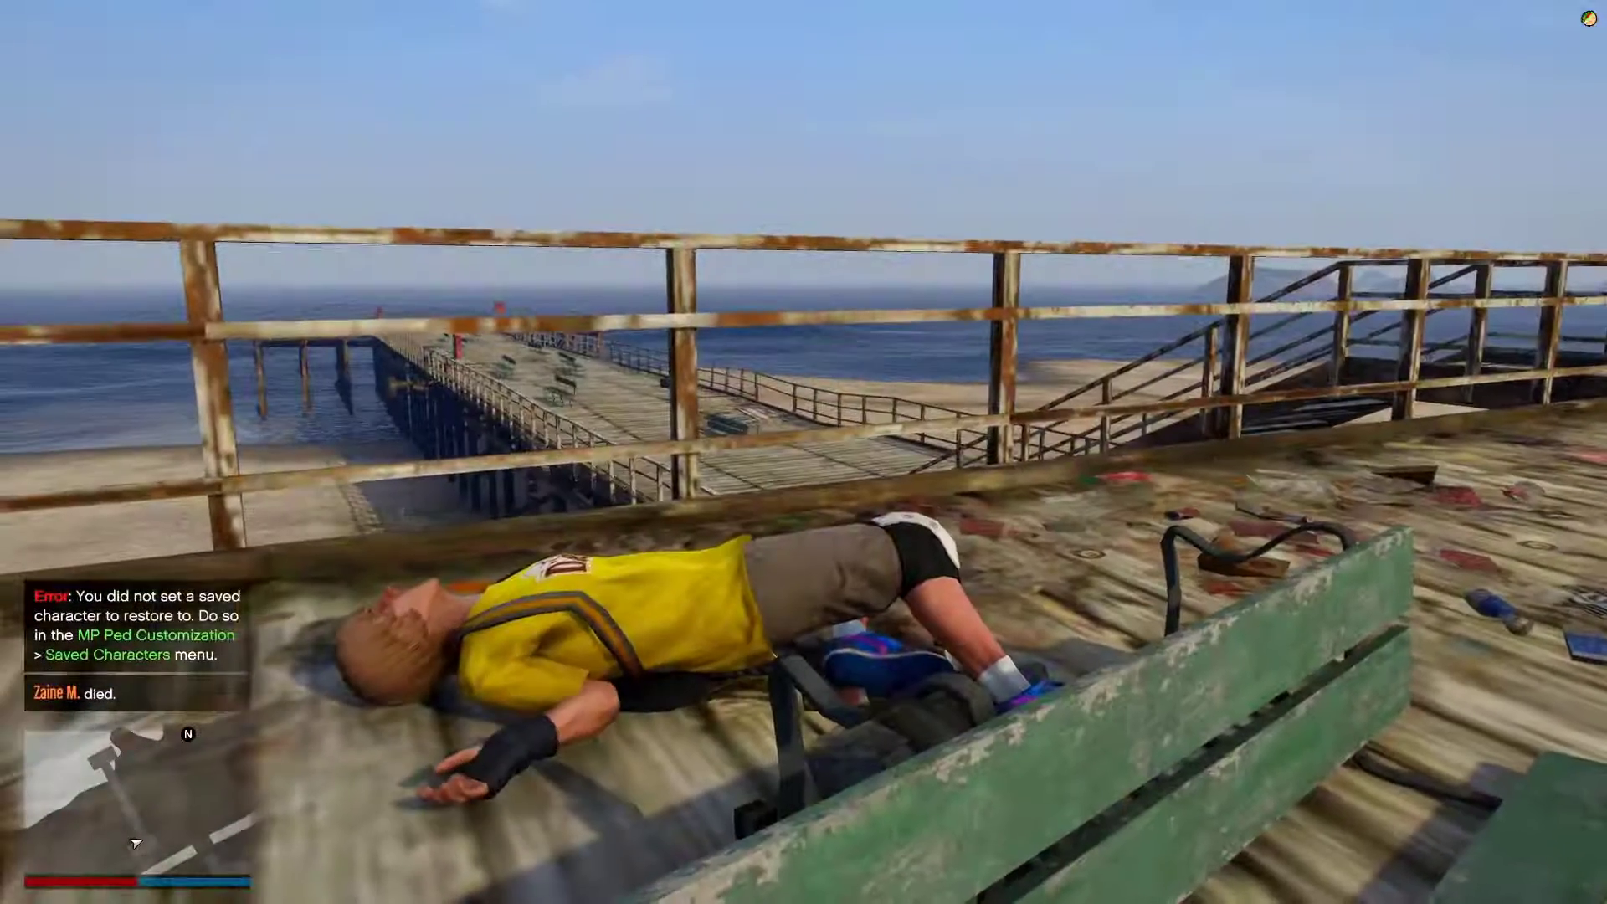
Switch to Discord, examine the death entry in the death_log channel, and open the chat_log channel
{"action": "key", "text": "alt+Tab"}
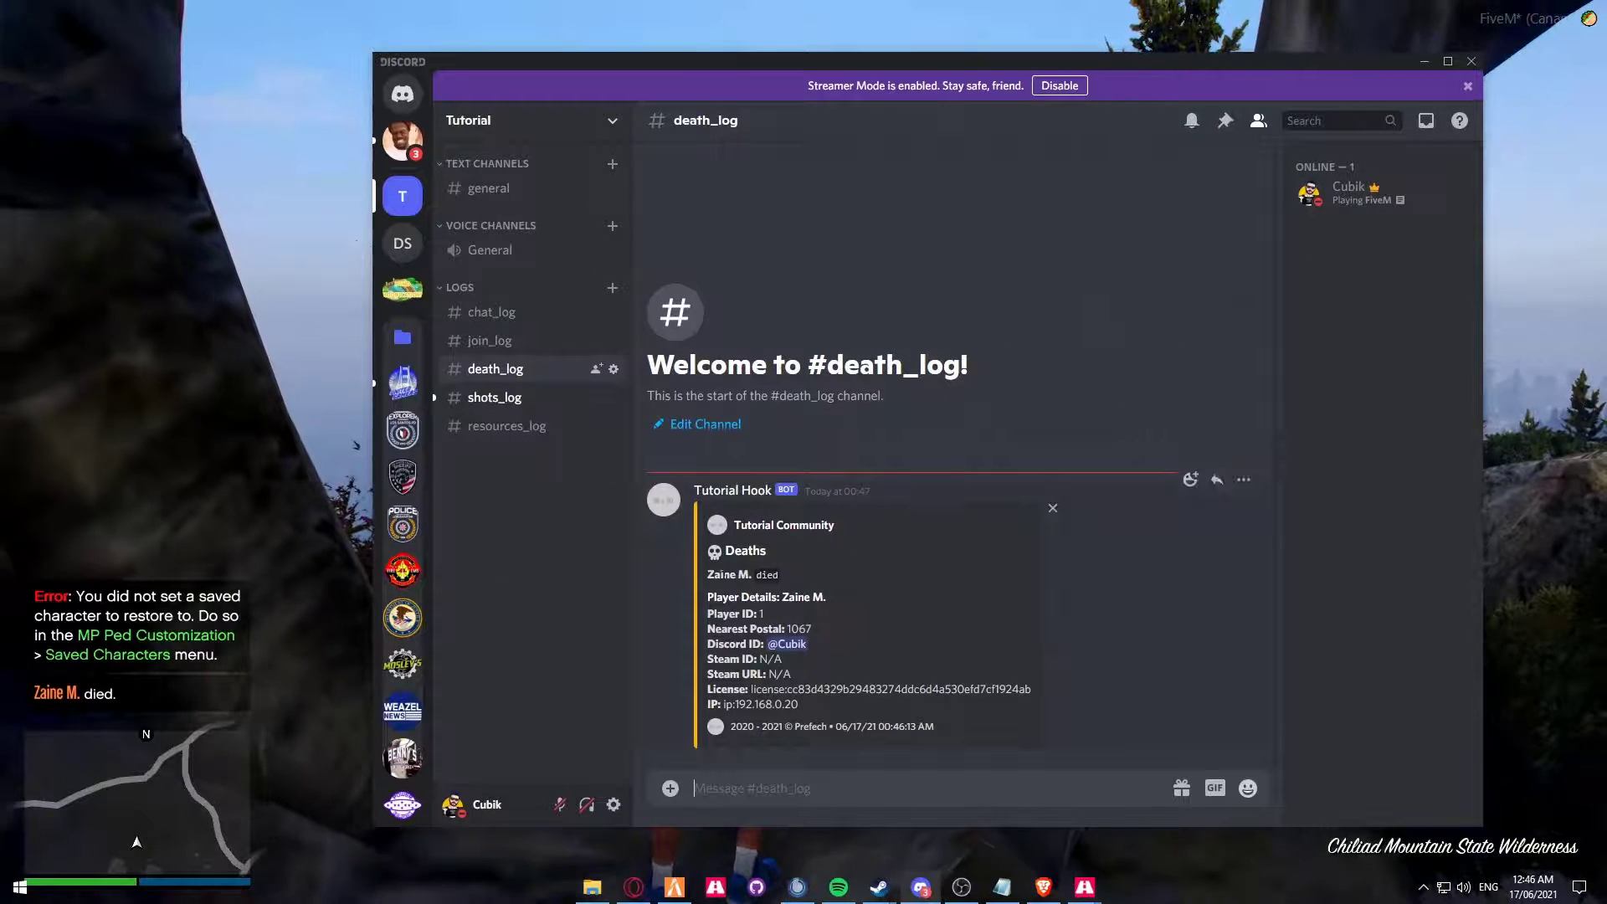
{"action": "left_click_drag", "start_coordinate": [762, 593], "coordinate": [780, 577]}
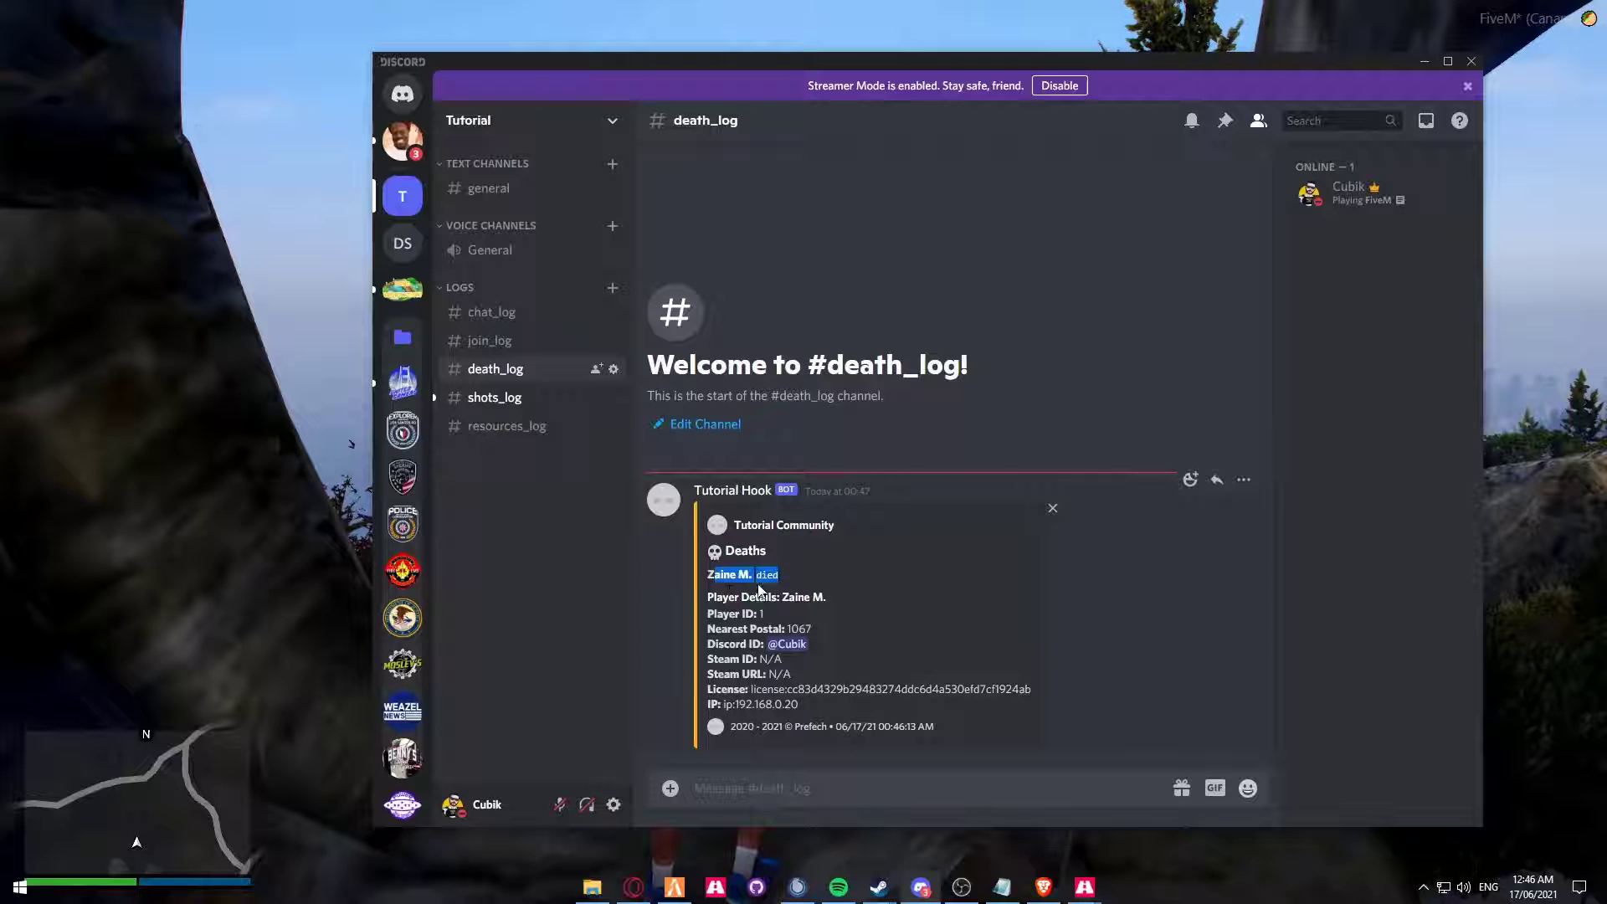
{"action": "left_click", "coordinate": [491, 312]}
Return to the game and send the chat message "hello world"
{"action": "key", "text": "alt+Tab"}
{"action": "type", "text": "t"}
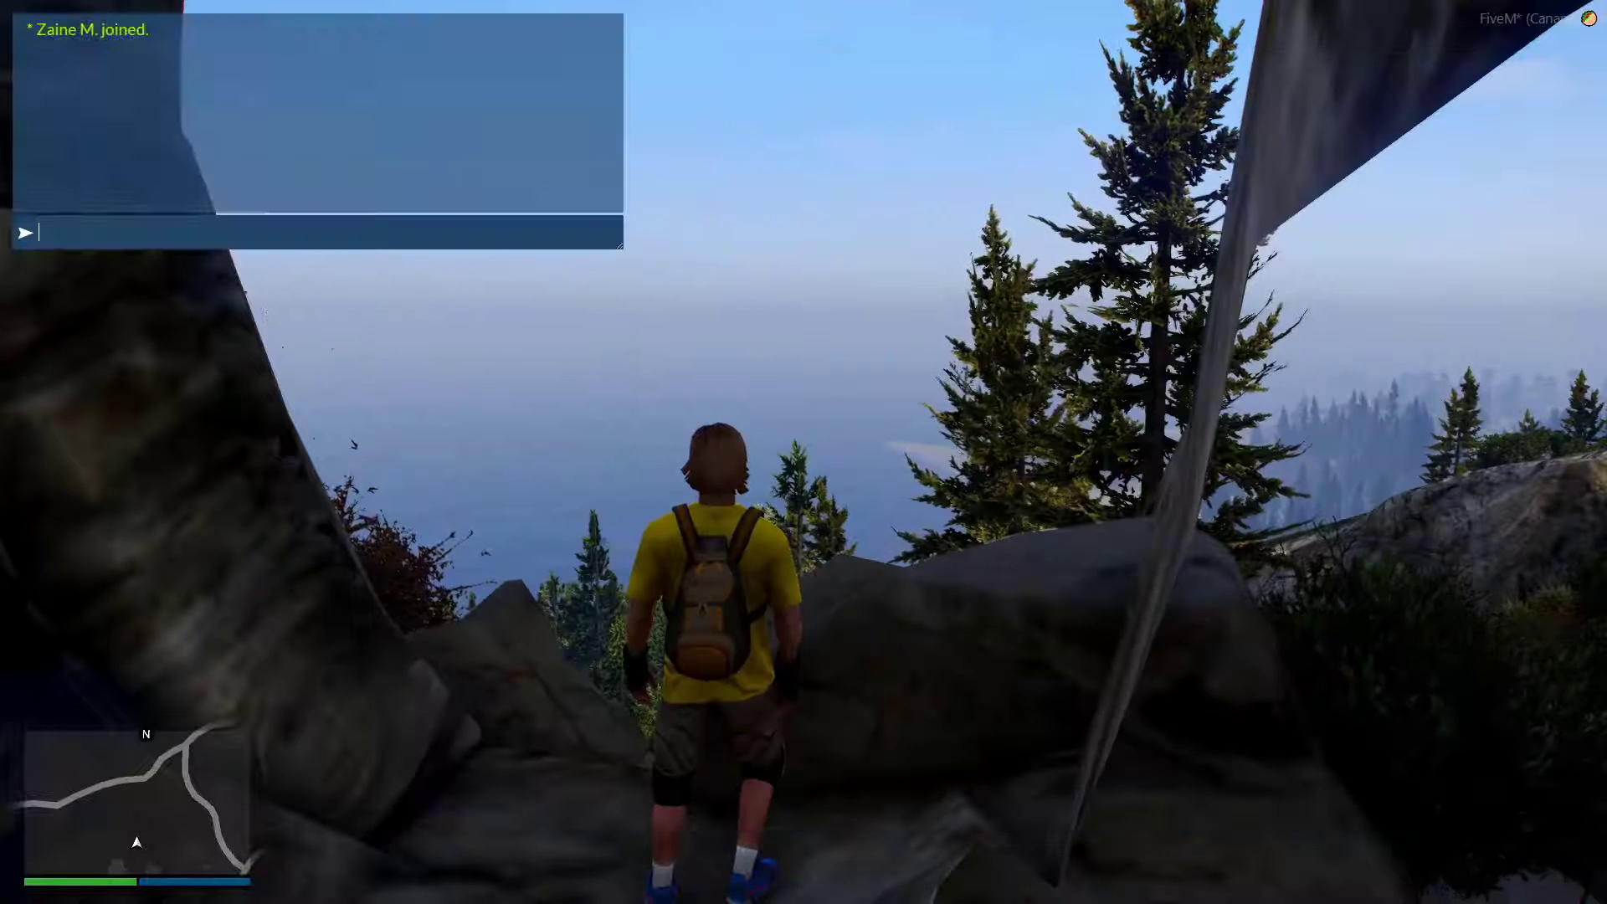
{"action": "type", "text": "hello w"}
{"action": "key", "text": "Return"}
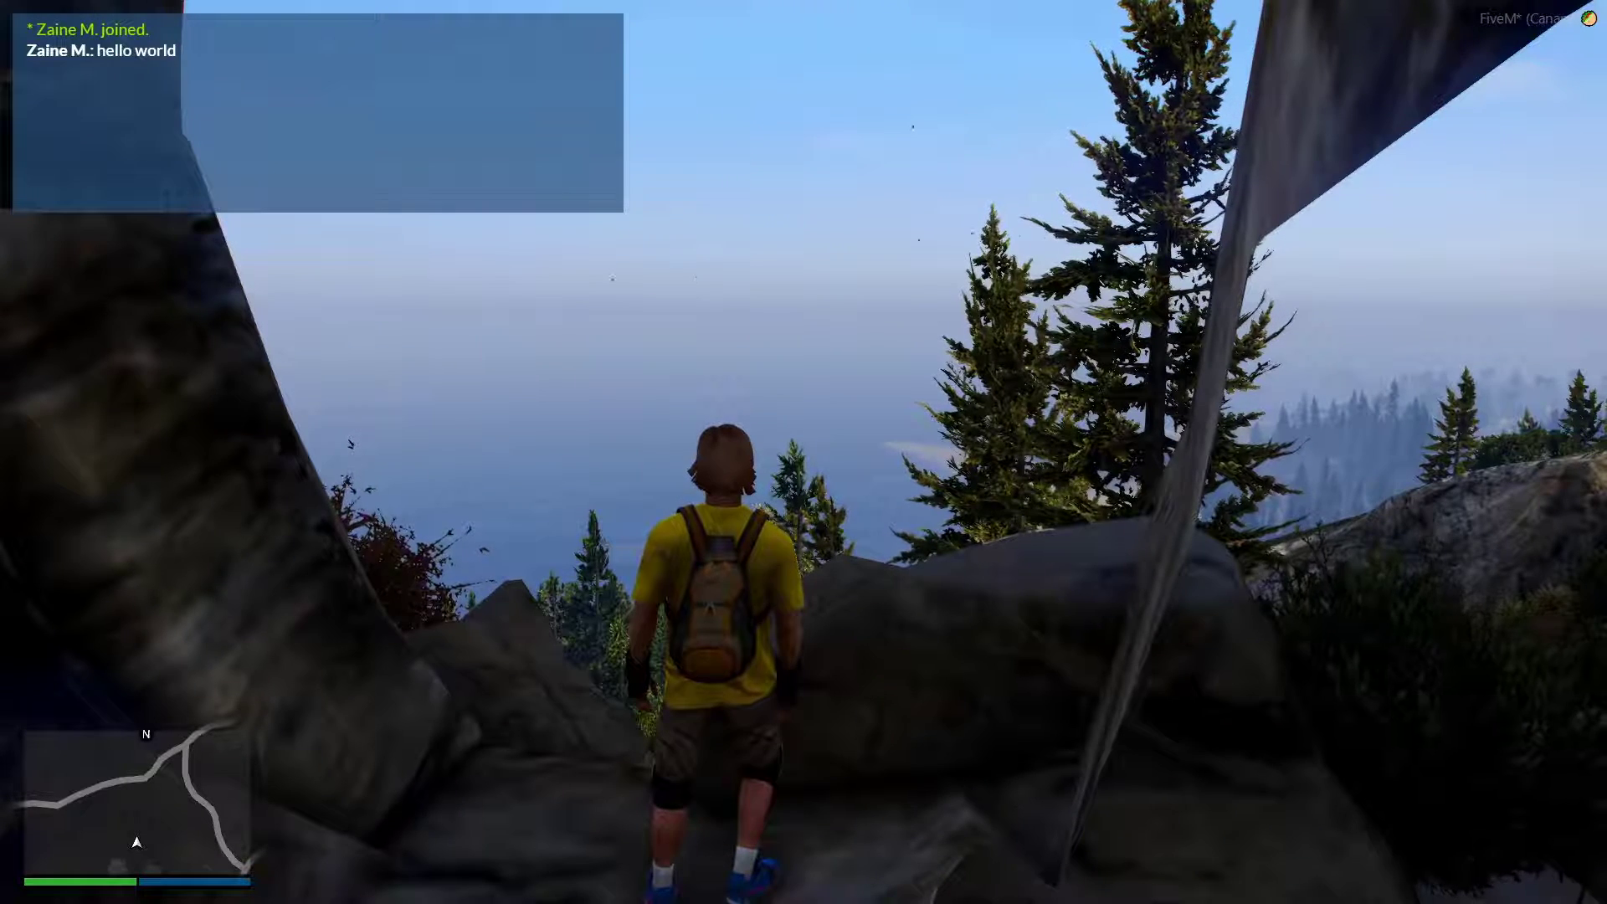
Switch to Discord, examine the chat entry in chat_log, and review the shots_log and death_log channels again
{"action": "key", "text": "alt+Tab"}
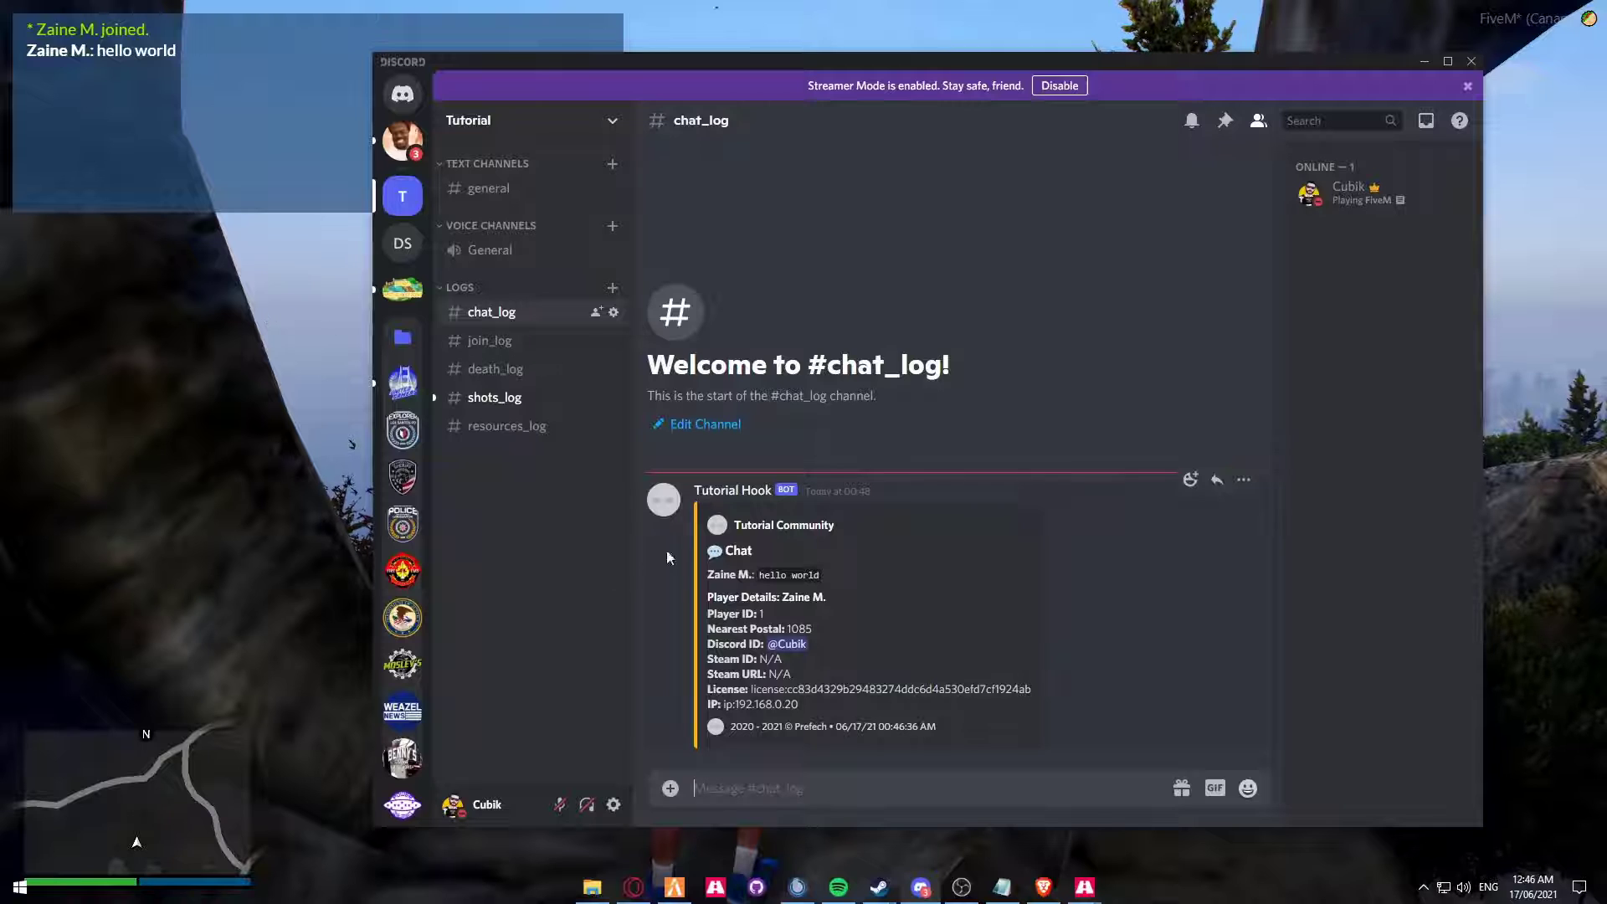
{"action": "left_click_drag", "start_coordinate": [722, 546], "coordinate": [882, 564]}
{"action": "left_click", "coordinate": [852, 570]}
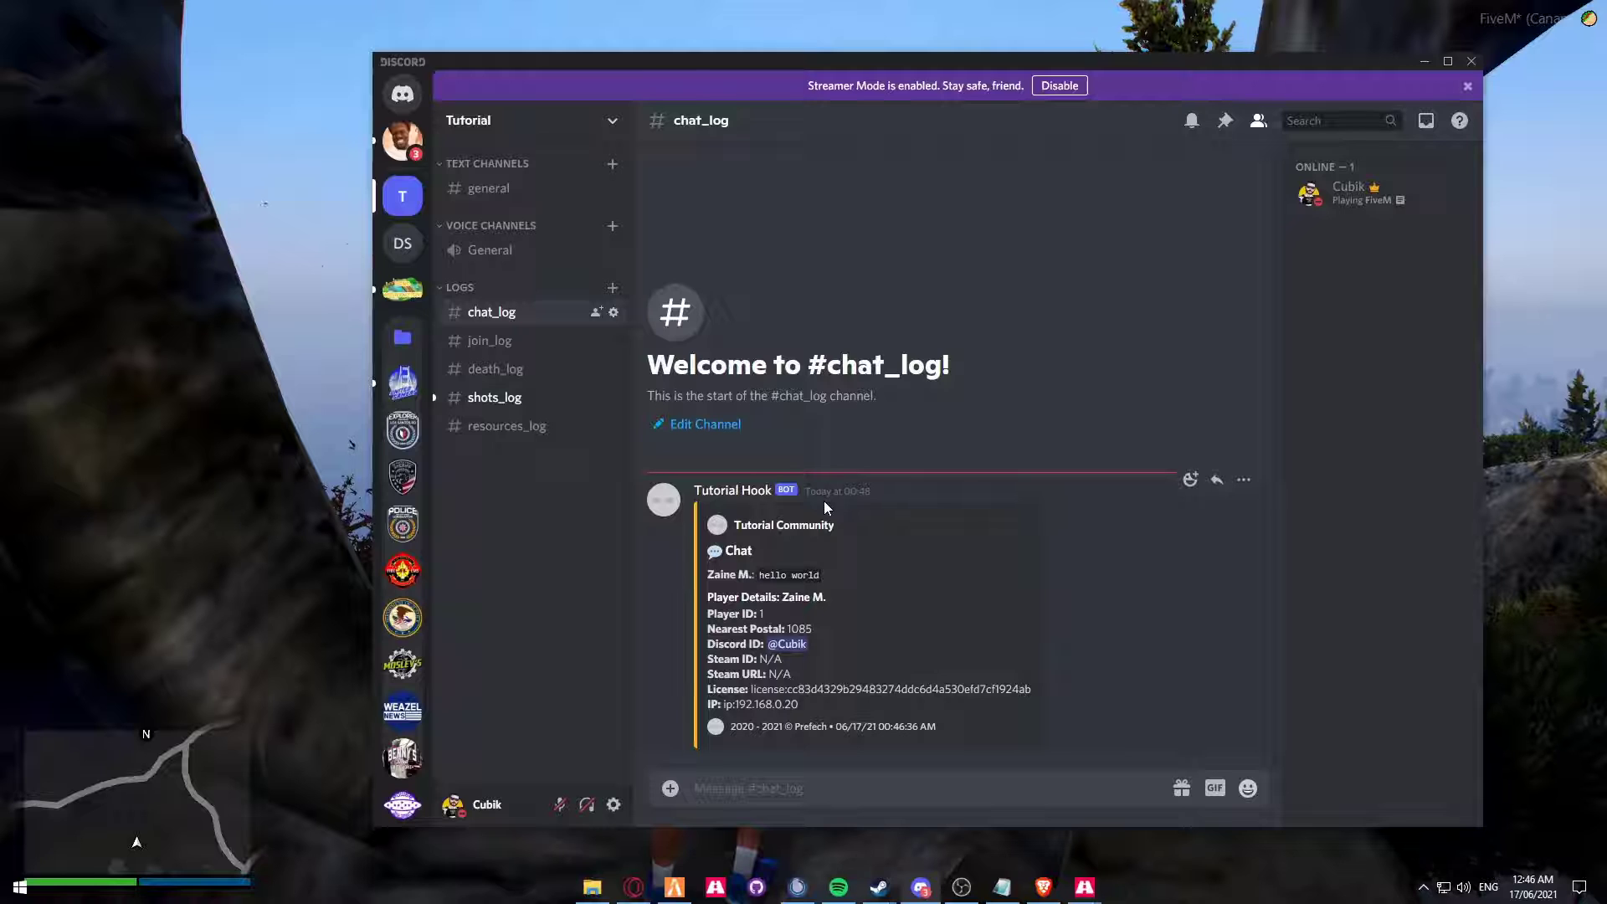
{"action": "left_click", "coordinate": [528, 395]}
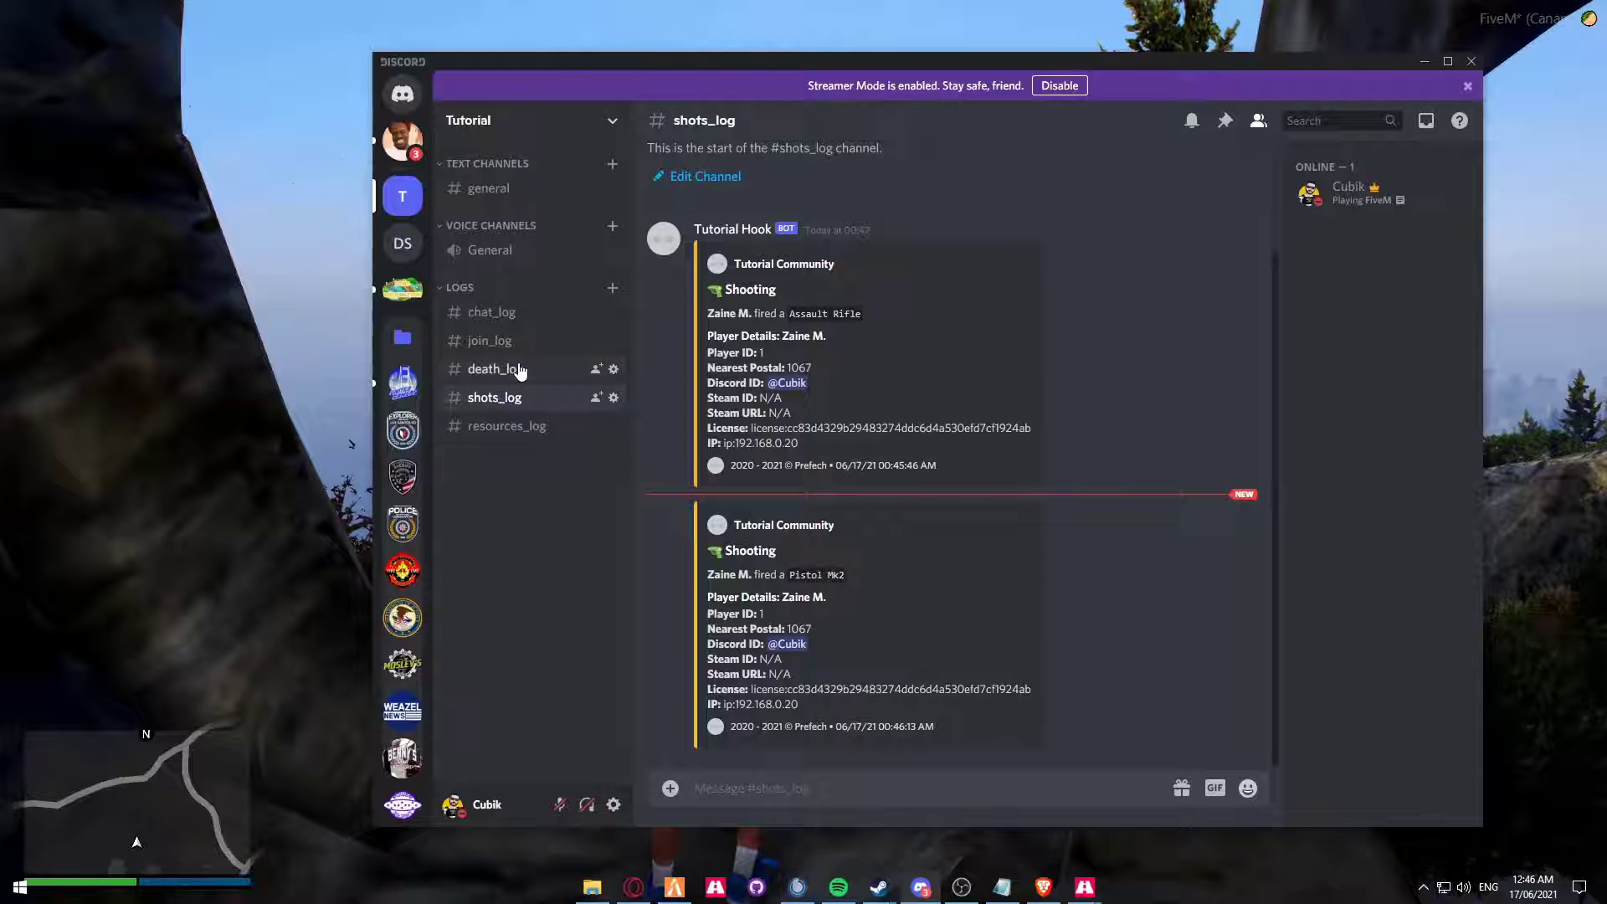
{"action": "left_click", "coordinate": [520, 369]}
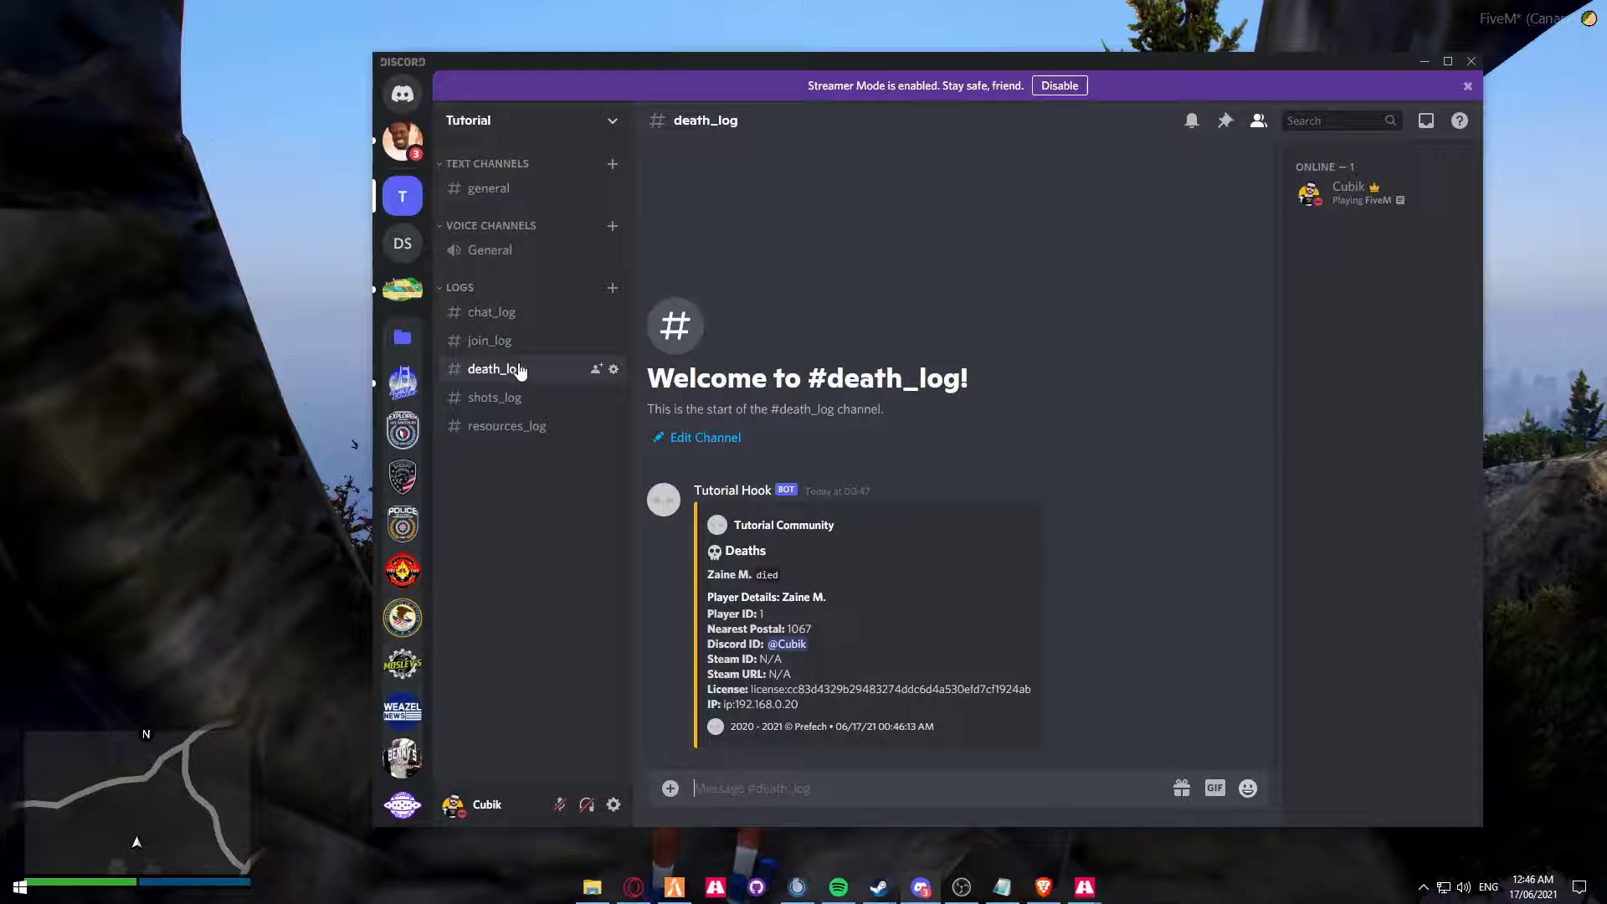